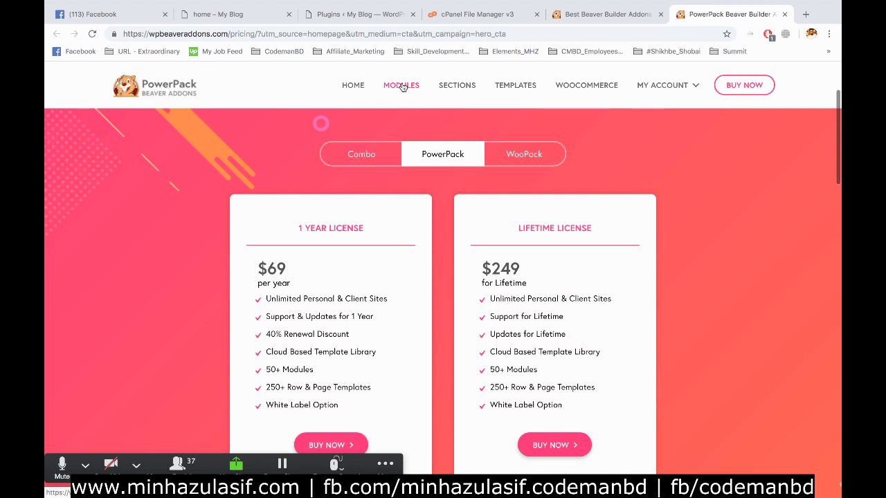
# - Examine the content modules listed on the PowerPack Beaver Addons site
pyautogui.click(402, 85)
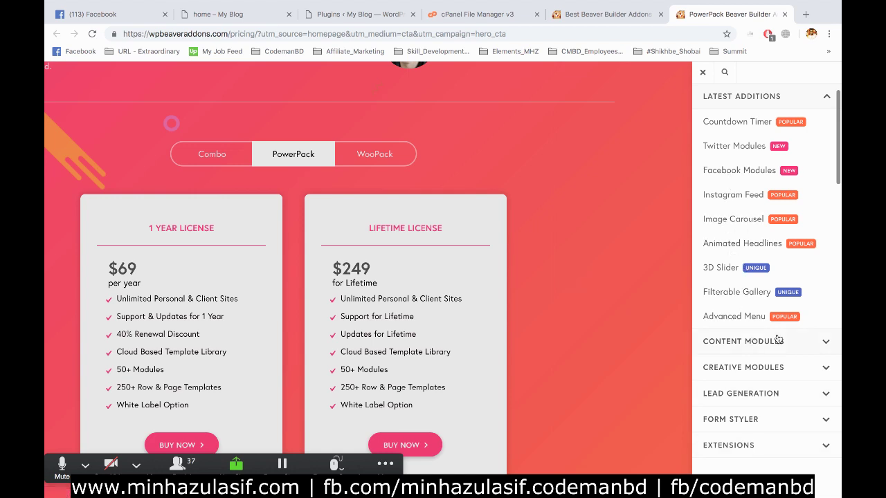
pyautogui.click(823, 340)
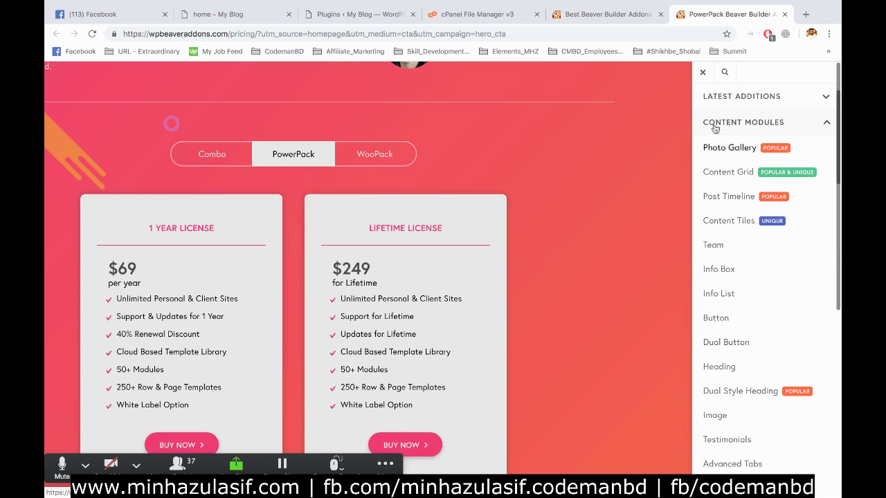
pyautogui.click(413, 92)
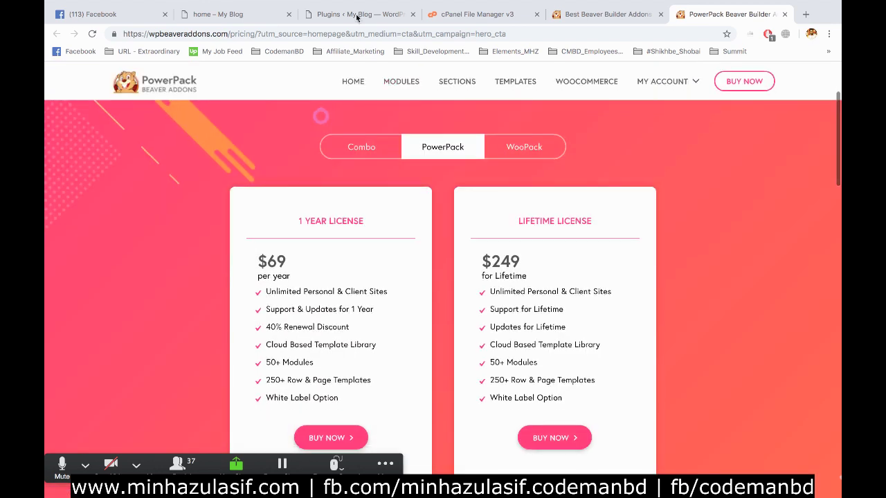
# - Reload the blog's home page and open it for editing in Beaver Builder
pyautogui.click(356, 14)
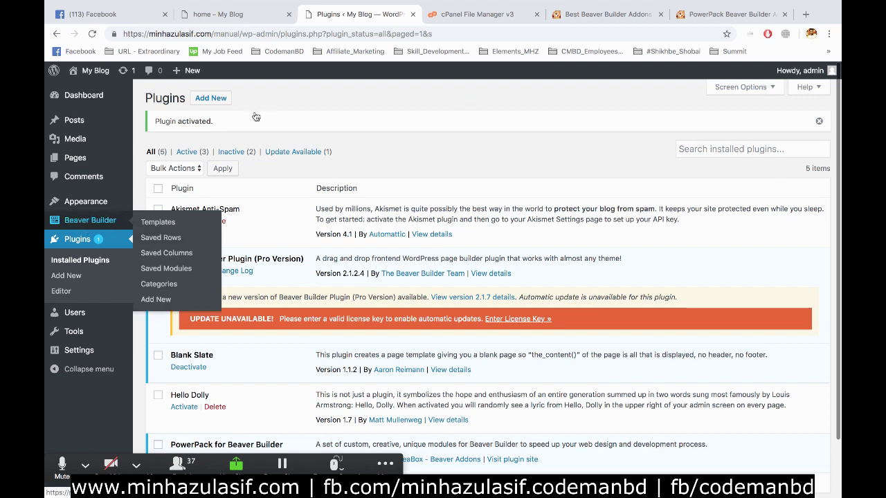
pyautogui.click(318, 33)
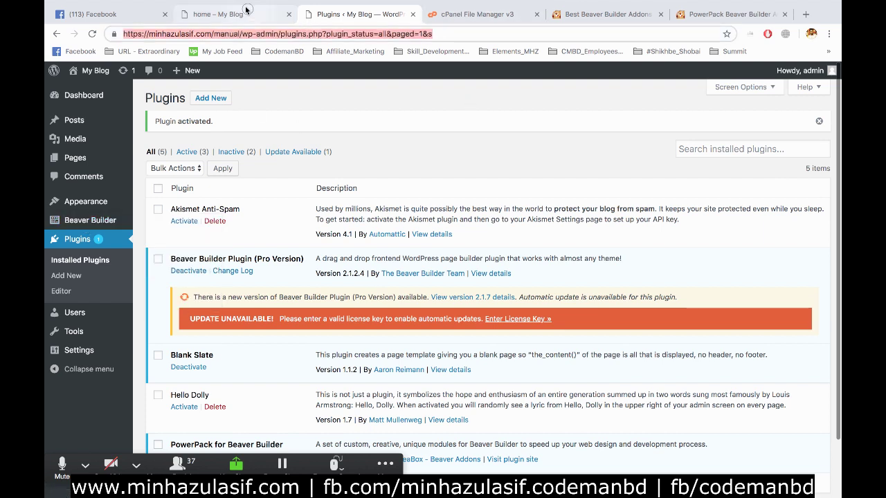
pyautogui.click(272, 15)
pyautogui.click(92, 34)
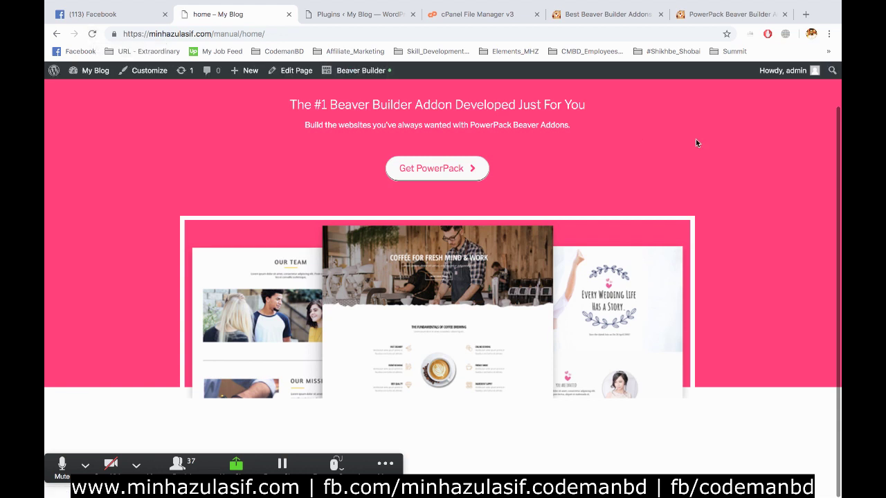
pyautogui.scroll(1, 695, 143)
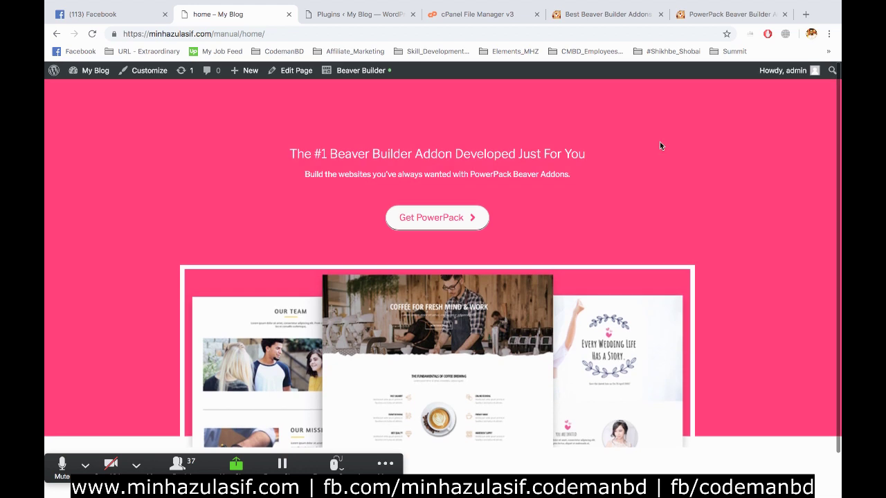
pyautogui.click(374, 67)
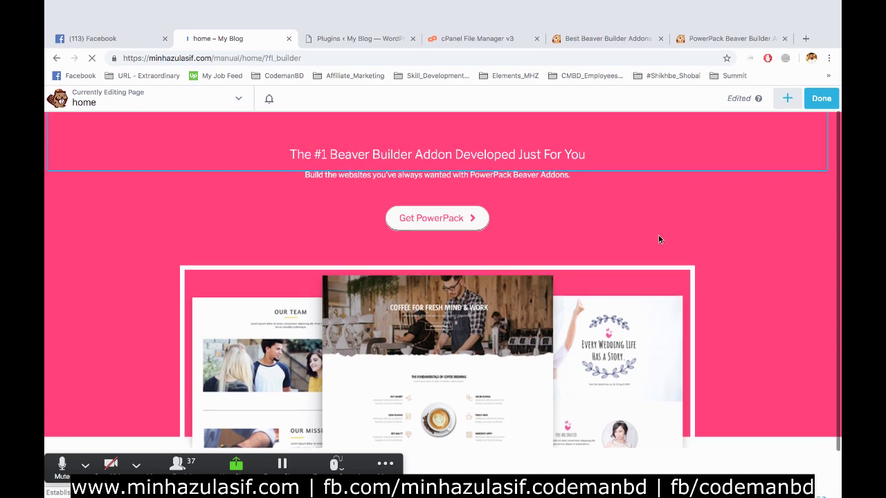
pyautogui.scroll(-2, 658, 235)
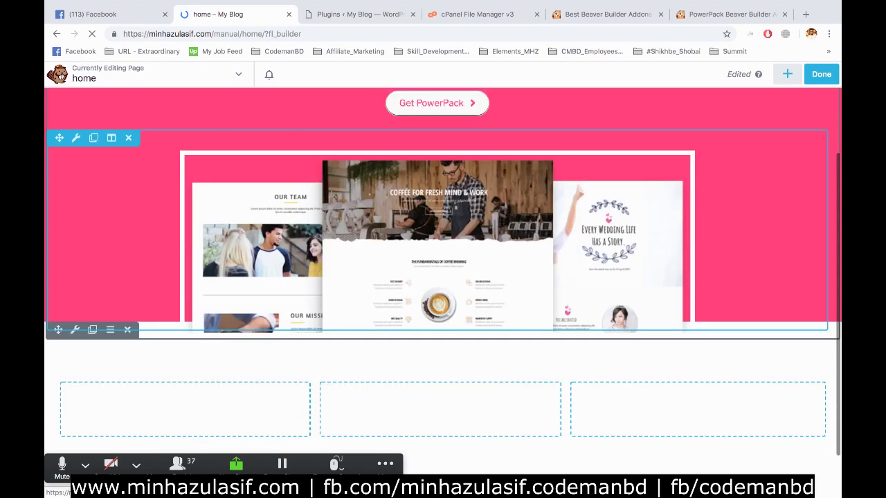
pyautogui.moveTo(339, 463); pyautogui.dragTo(749, 57)
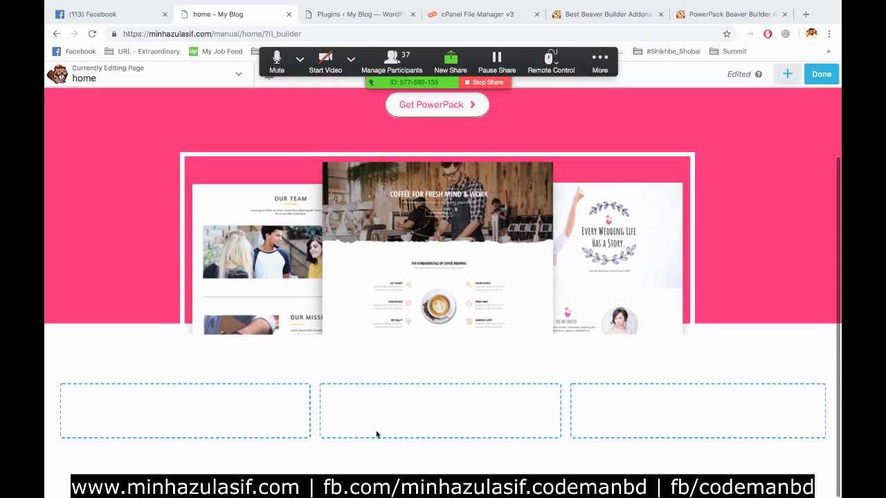
# - Open the builder's module list and show the PowerPack Modules group
pyautogui.click(786, 79)
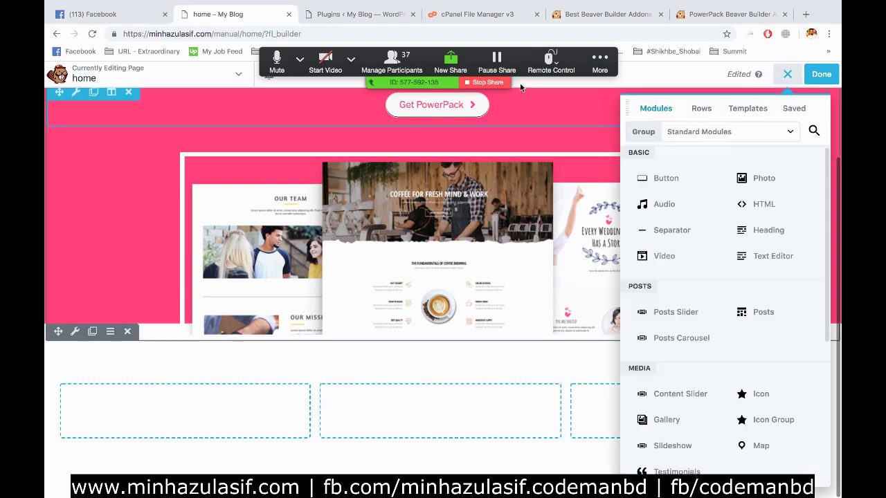
pyautogui.click(684, 132)
pyautogui.click(669, 210)
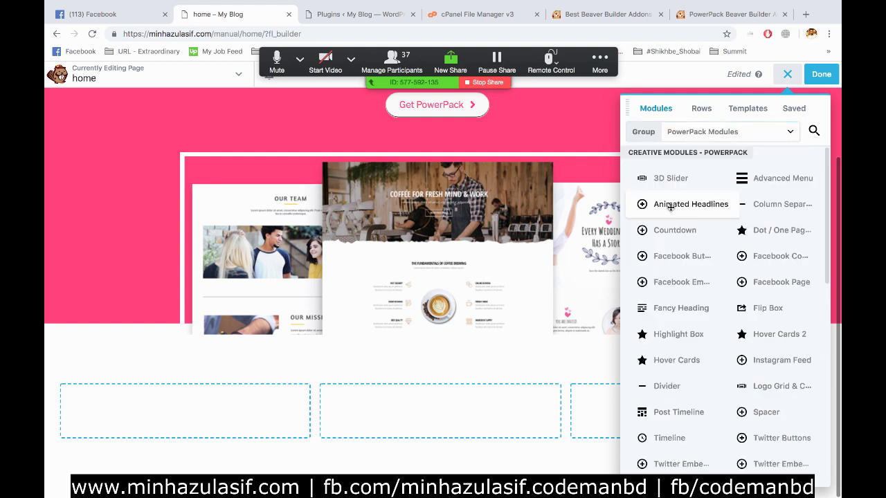
pyautogui.scroll(-3, 670, 254)
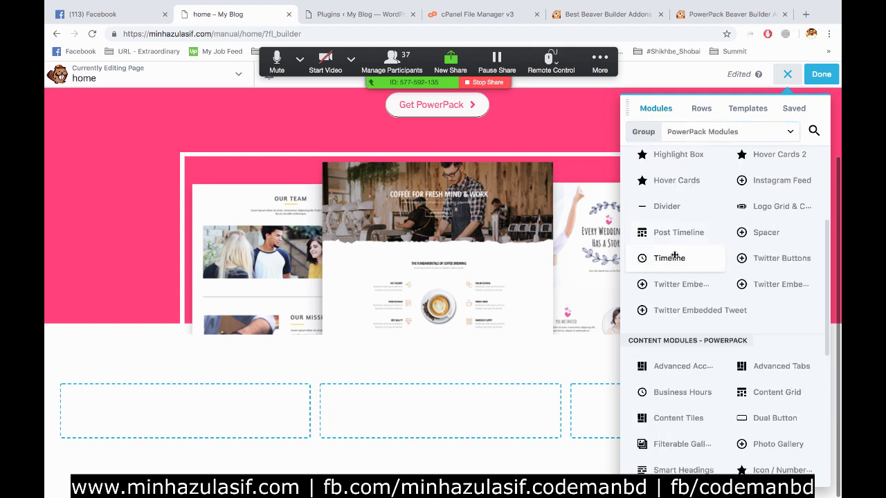
pyautogui.scroll(2, 675, 256)
pyautogui.rightClick(677, 256)
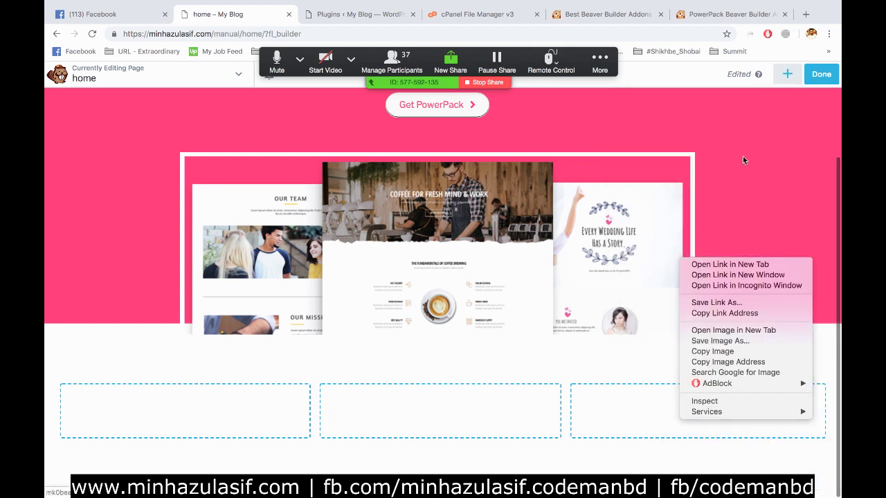
pyautogui.click(743, 156)
pyautogui.click(787, 78)
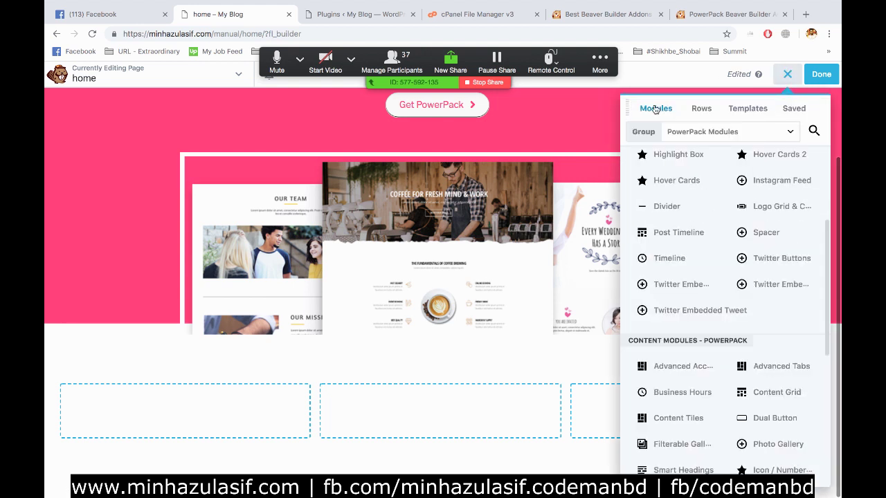
# - Add a Fancy Heading from the PowerPack Modules group to the first column of the empty three-column row
pyautogui.click(703, 131)
pyautogui.click(665, 160)
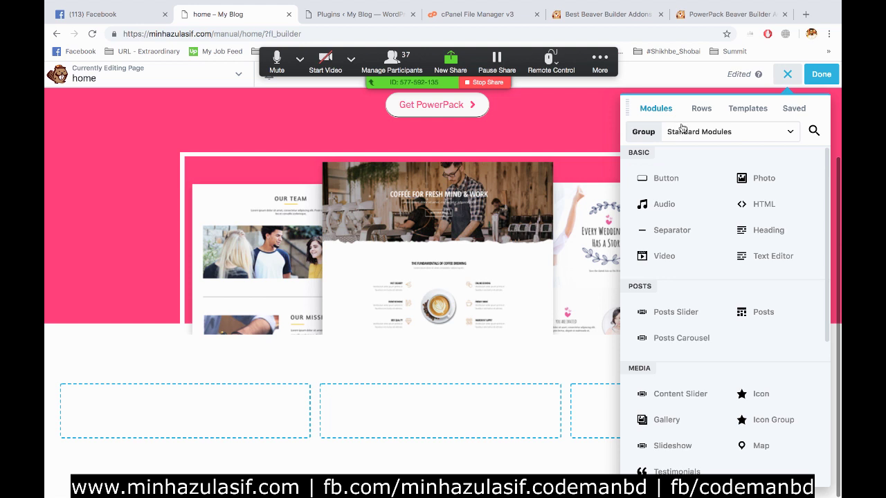
pyautogui.click(661, 138)
pyautogui.click(671, 214)
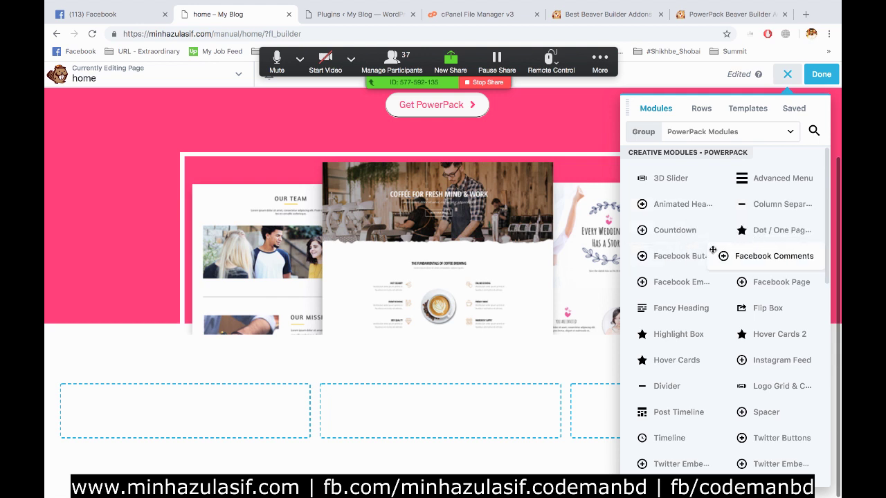
pyautogui.scroll(-2, 761, 307)
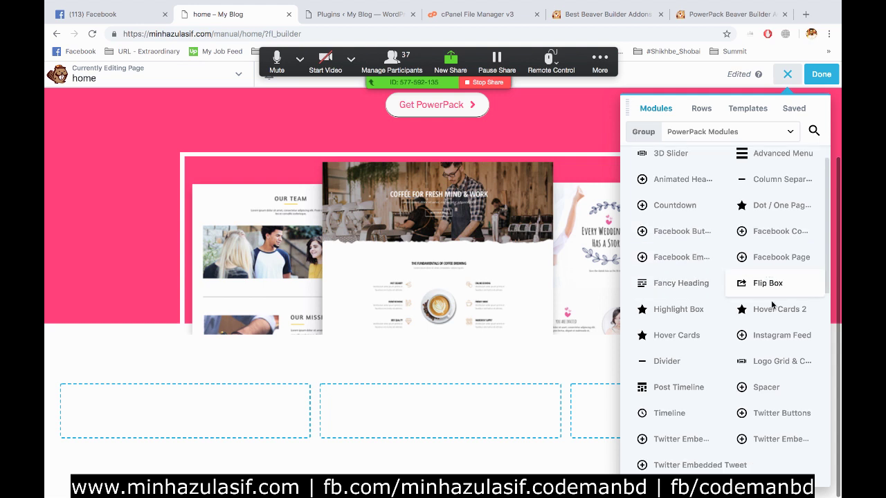
pyautogui.moveTo(687, 261); pyautogui.dragTo(205, 415)
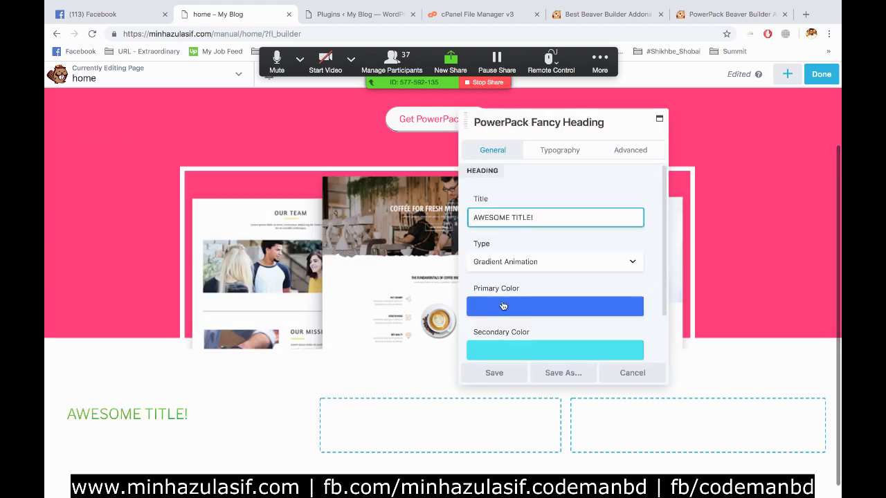
# - Set the Fancy Heading's typography alignment to Center
pyautogui.scroll(-2, 503, 307)
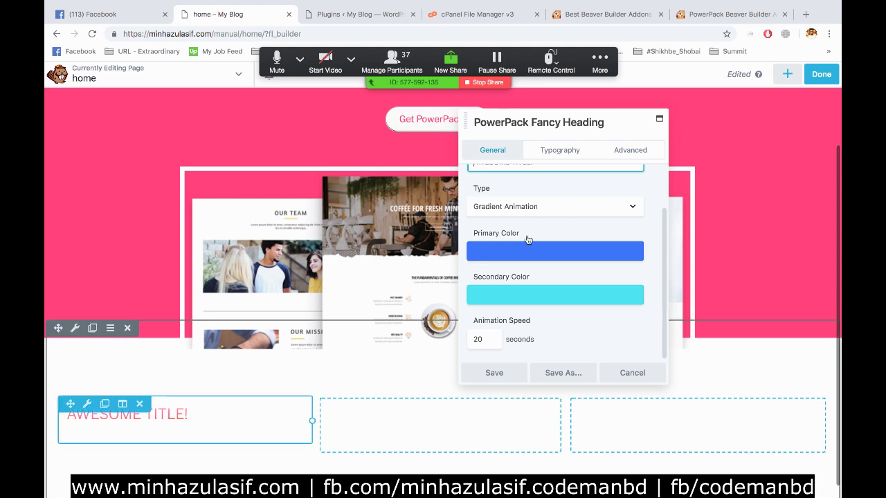
pyautogui.scroll(2, 534, 241)
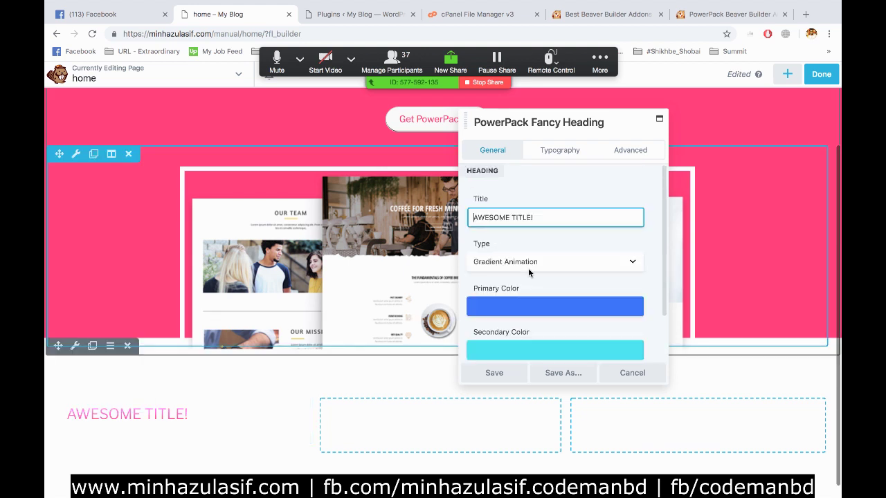
pyautogui.scroll(-2, 528, 270)
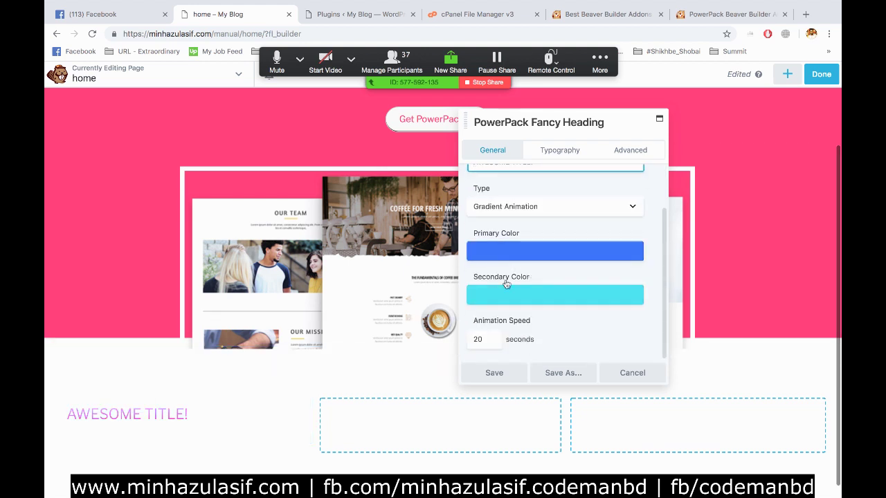
pyautogui.click(551, 153)
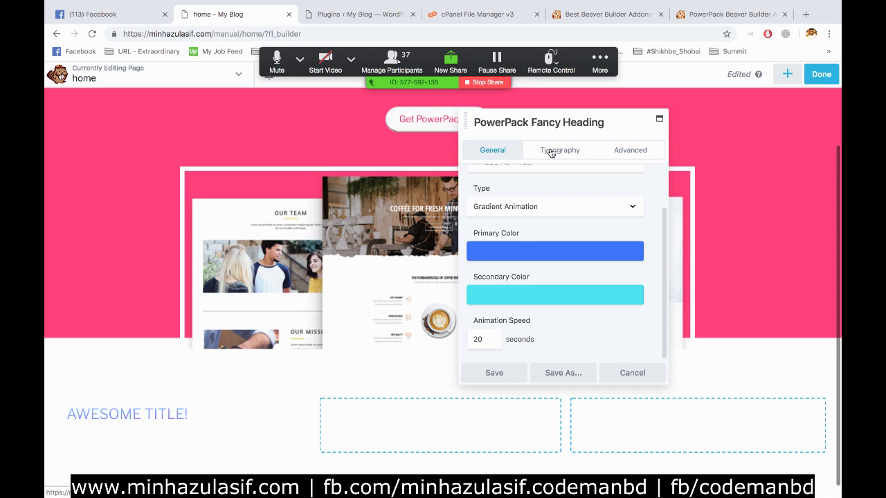
pyautogui.click(551, 152)
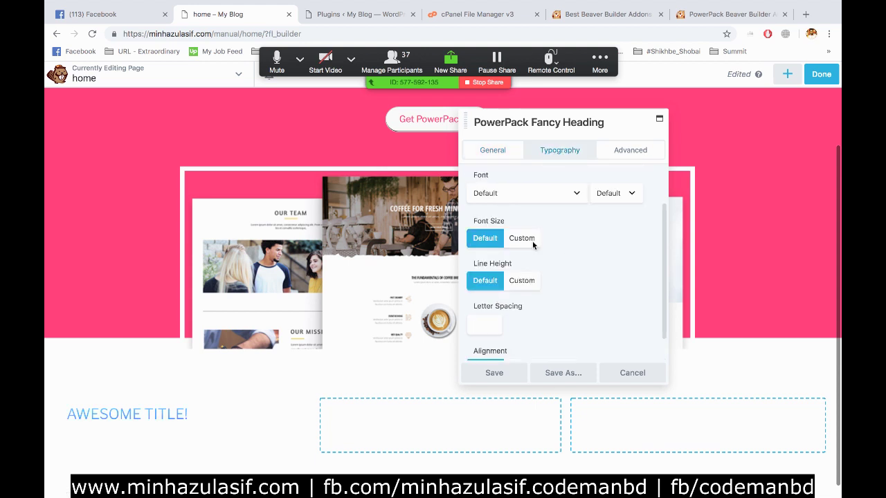
pyautogui.scroll(-1, 578, 246)
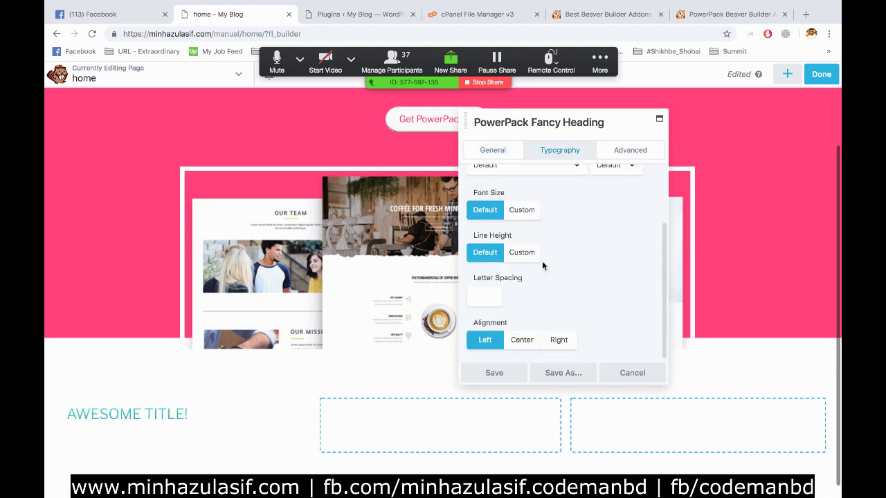
pyautogui.click(522, 340)
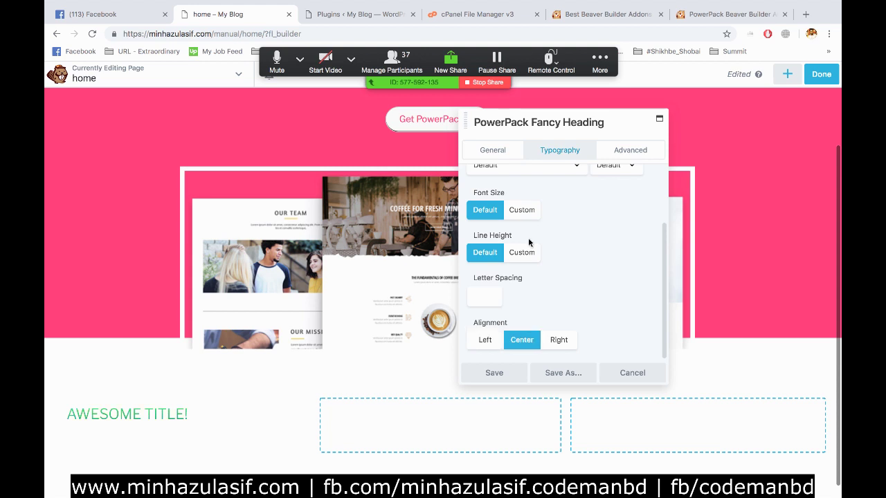
pyautogui.scroll(3, 529, 242)
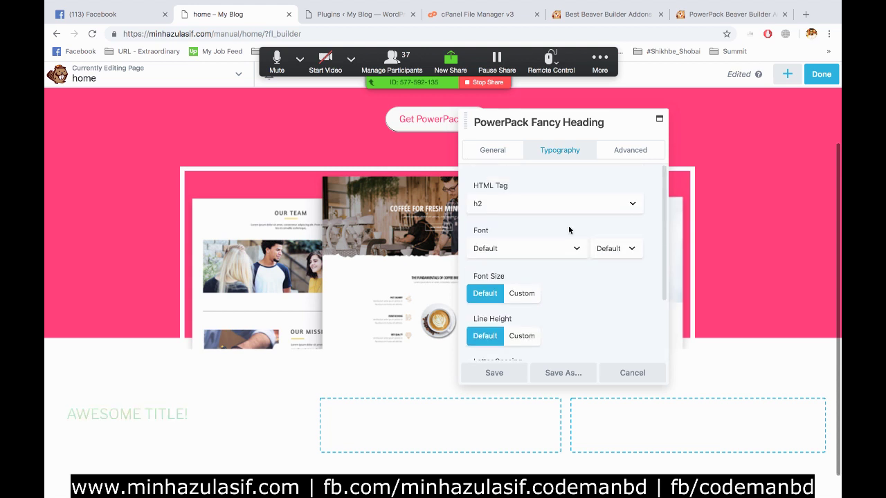
# - Review the Fancy Heading's advanced settings and change its heading type to Rotate/Flip Animation
pyautogui.click(620, 149)
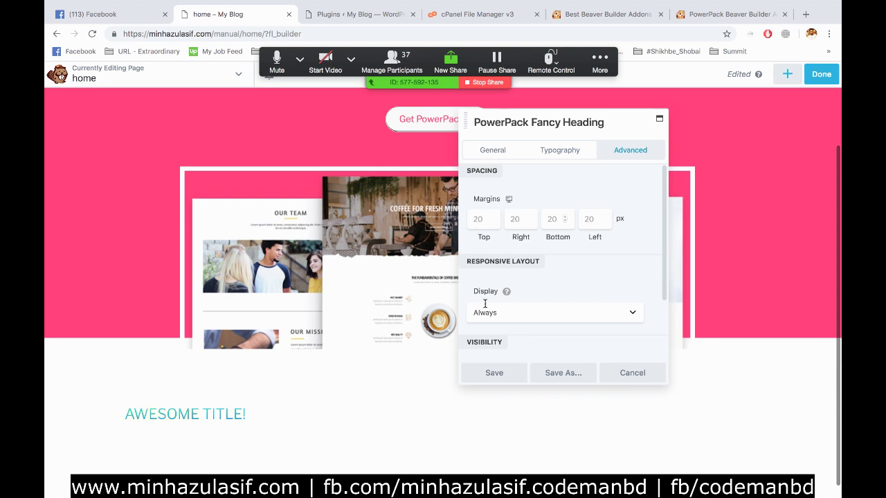
pyautogui.scroll(-3, 484, 303)
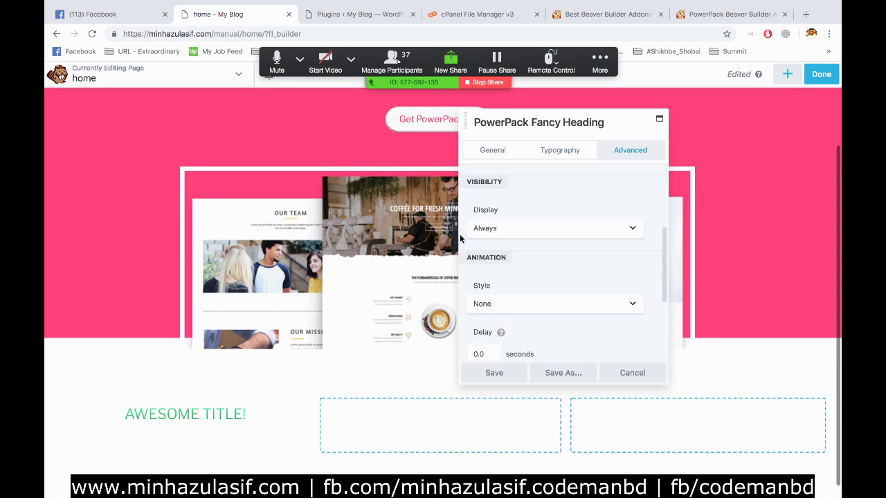
pyautogui.click(480, 149)
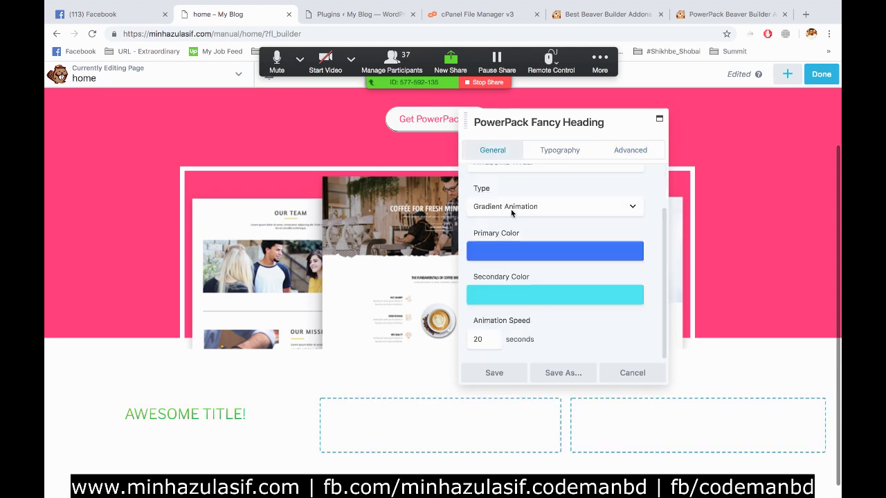
pyautogui.click(510, 210)
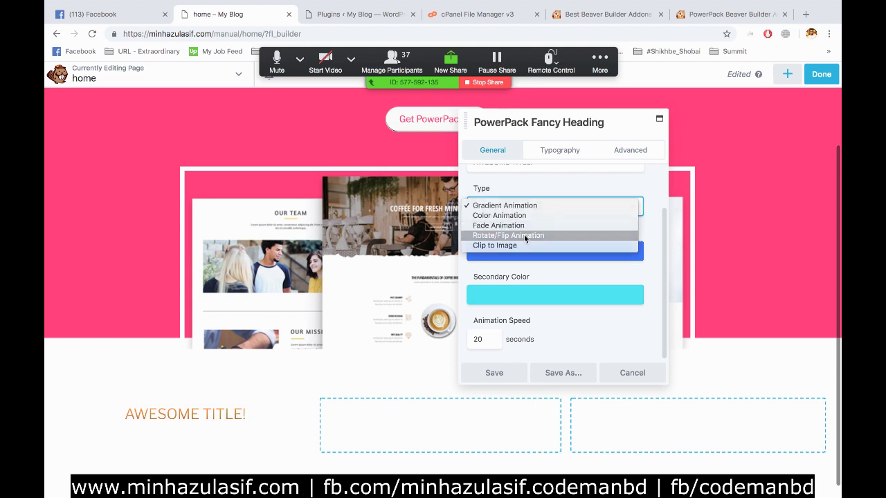
pyautogui.click(524, 235)
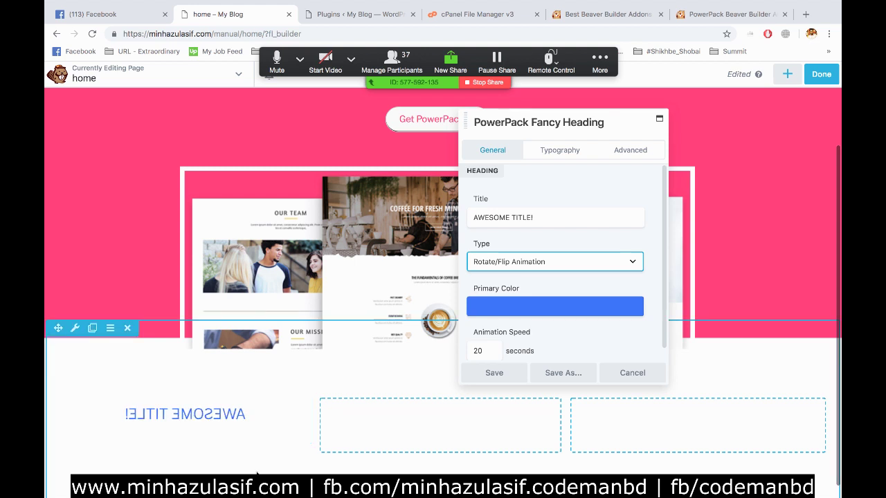
# - Set the Fancy Heading's animation speed to 1 second
pyautogui.scroll(-1, 542, 313)
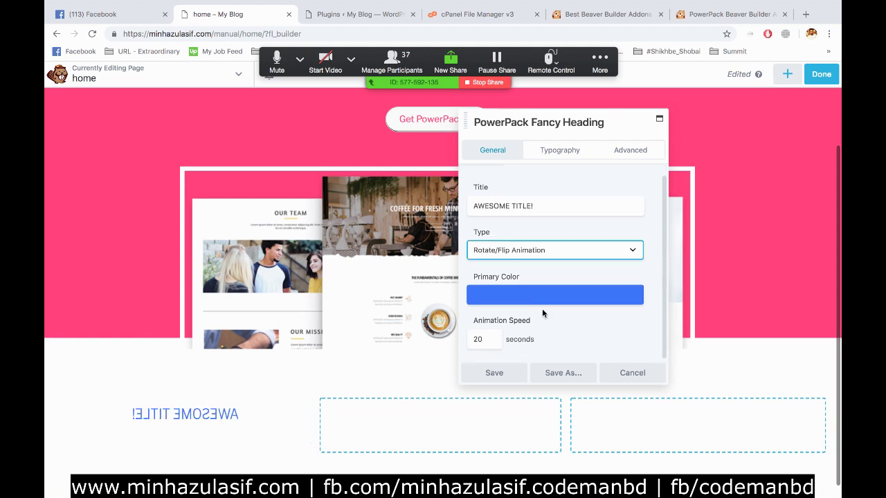
pyautogui.moveTo(485, 339); pyautogui.dragTo(464, 339)
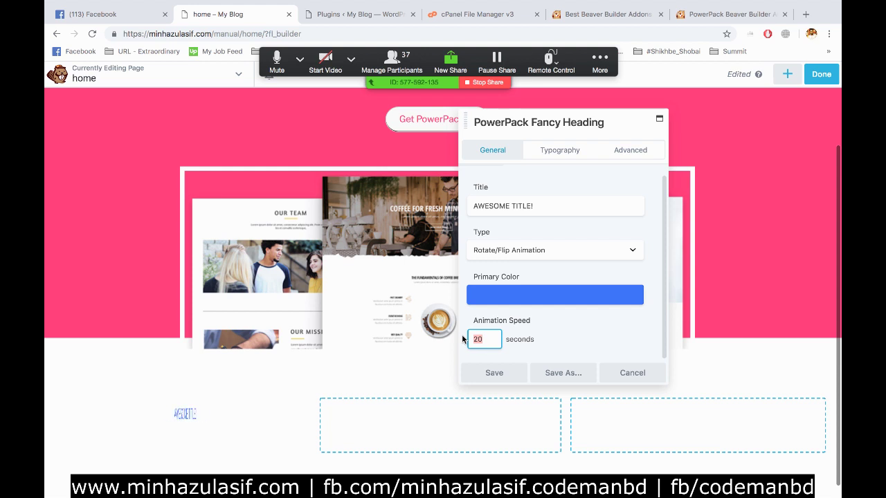
pyautogui.write('180')
pyautogui.press('BackSpace')
pyautogui.press('BackSpace')
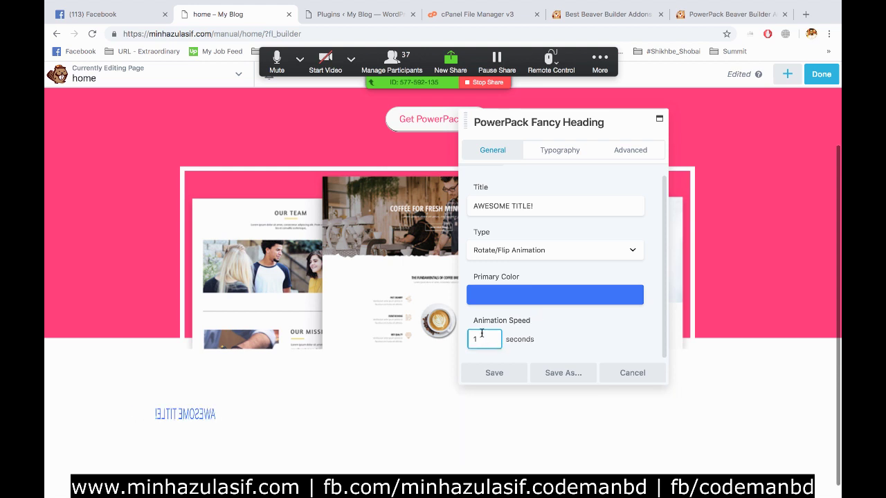
# - Set the Fancy Heading's animation speed to 10 seconds and its primary color to pink #e51d7e
pyautogui.write('0')
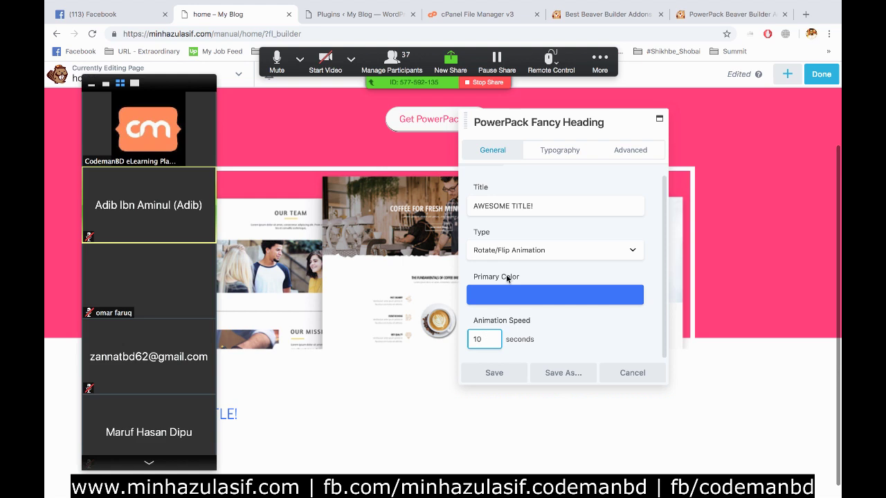
pyautogui.click(91, 84)
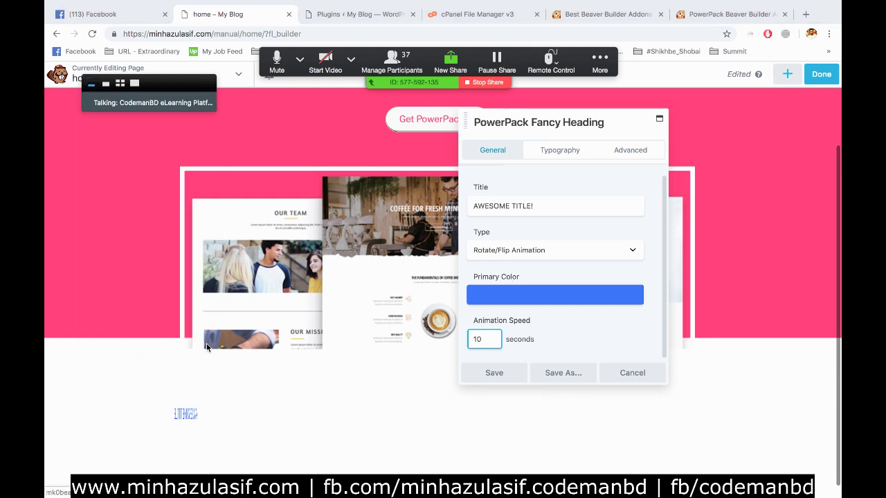
pyautogui.click(524, 293)
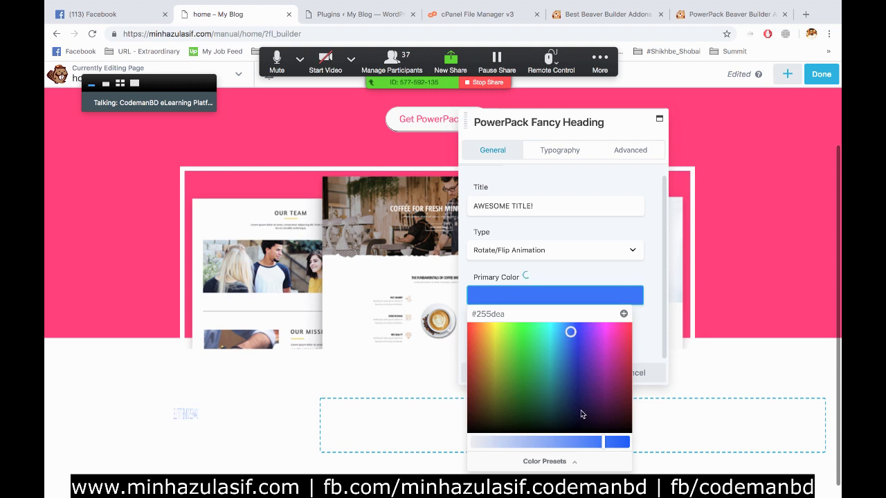
pyautogui.click(613, 348)
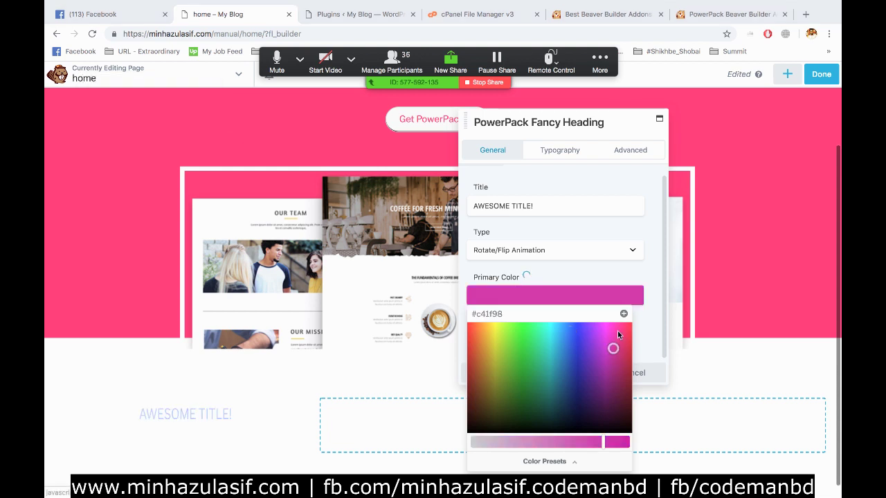
pyautogui.click(620, 334)
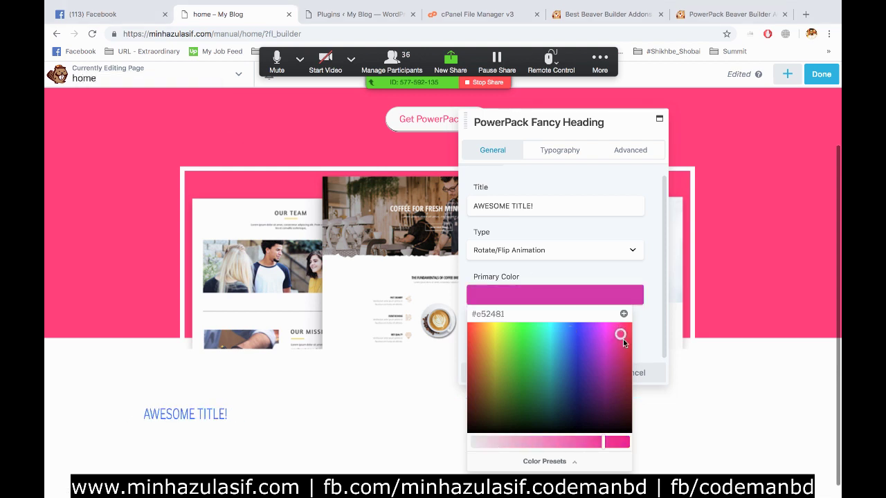
pyautogui.moveTo(628, 441); pyautogui.dragTo(604, 439)
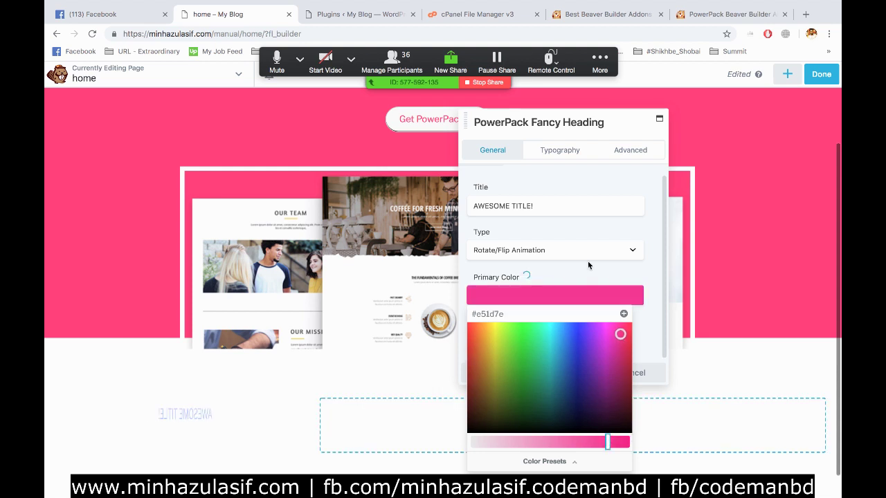
pyautogui.click(571, 300)
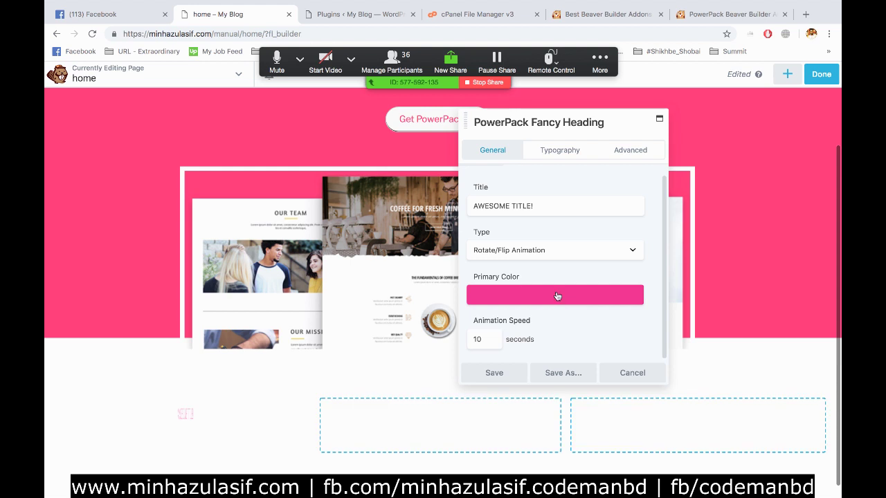
# - Keep Rotate/Flip Animation as the heading type and save the Fancy Heading's settings
pyautogui.scroll(1, 532, 256)
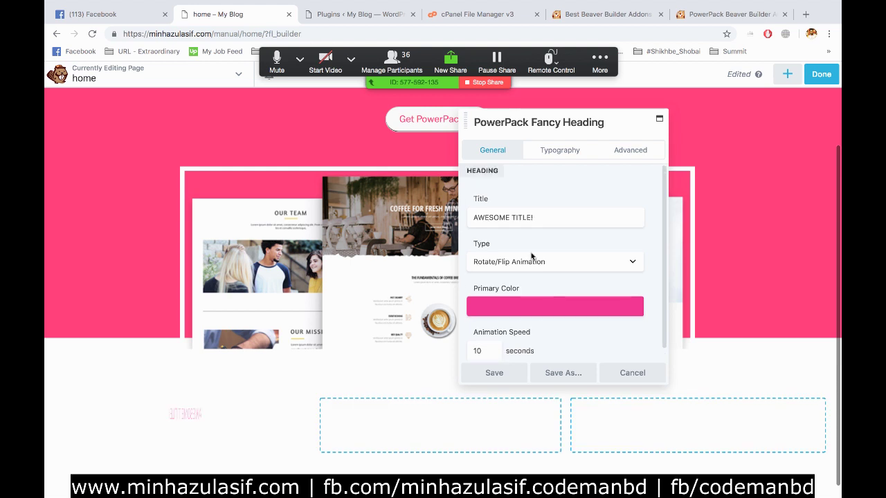
pyautogui.click(510, 262)
pyautogui.click(507, 258)
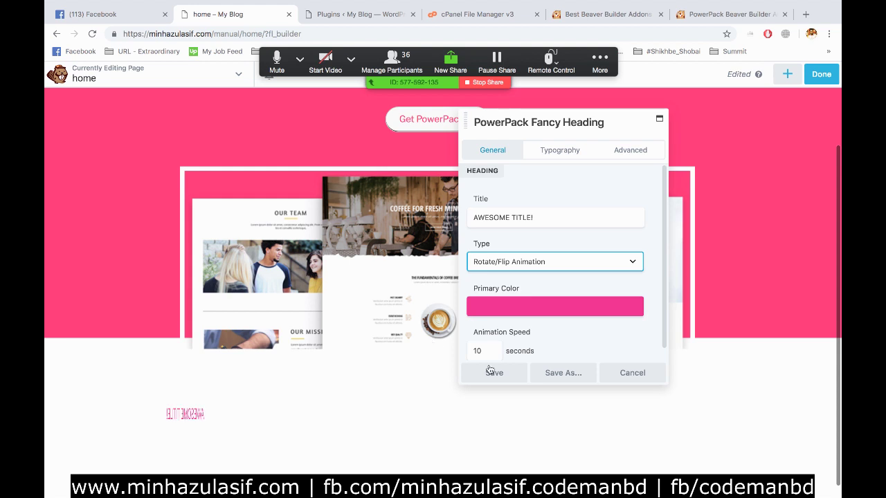
pyautogui.click(490, 372)
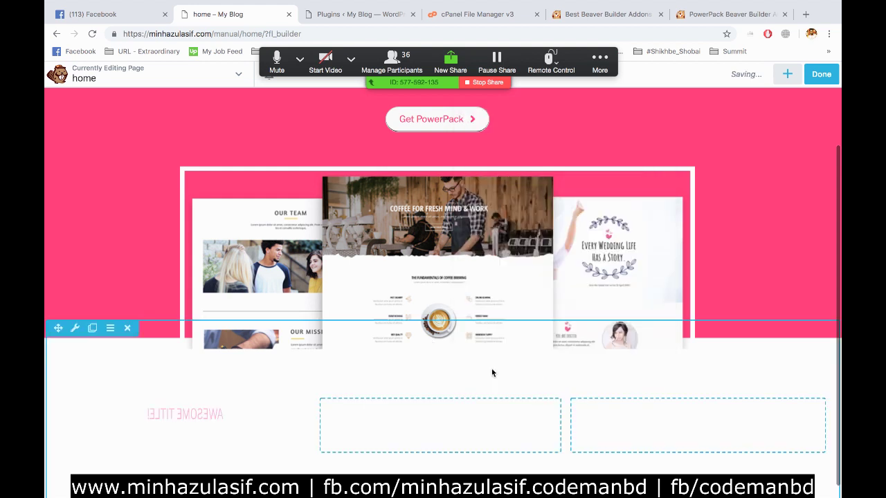
pyautogui.click(785, 74)
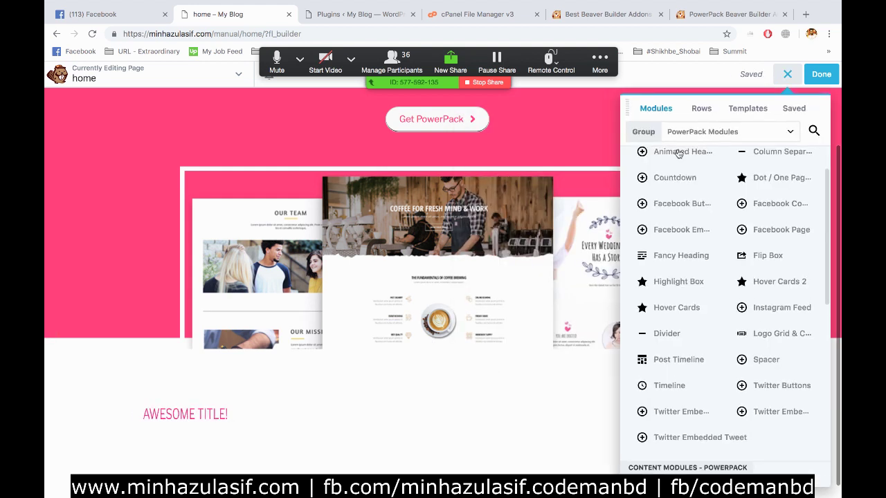
pyautogui.click(182, 416)
pyautogui.rightClick(189, 414)
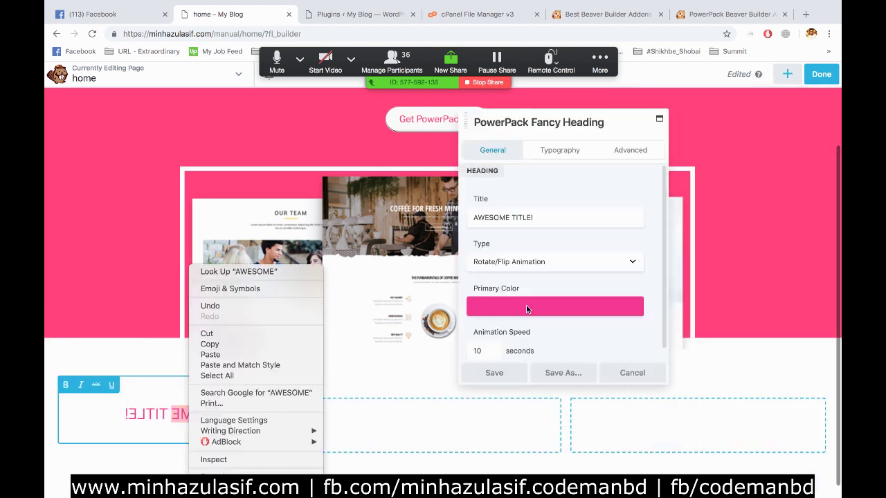
pyautogui.click(633, 373)
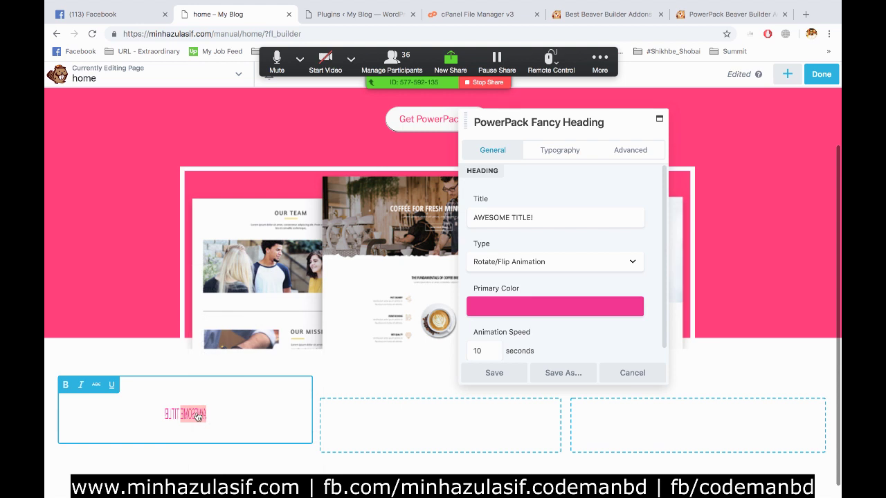
pyautogui.click(633, 373)
# - Delete the Fancy Heading module from the first column of the three-column row
pyautogui.moveTo(182, 421)
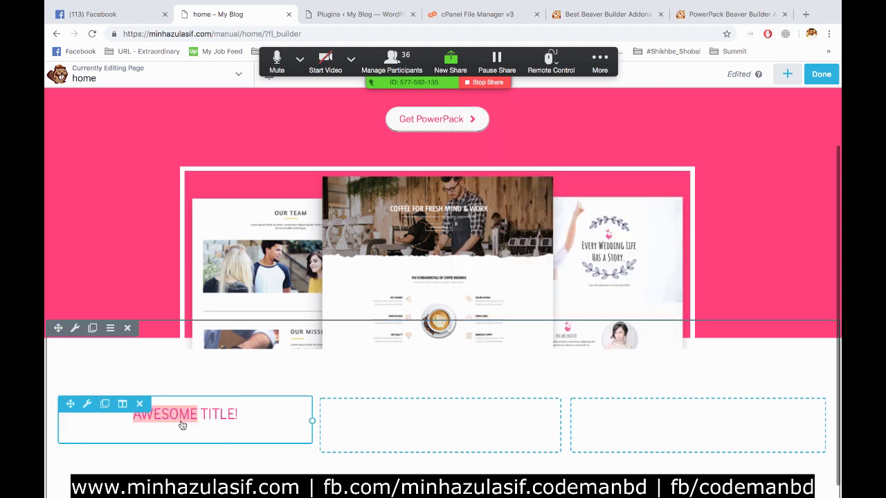
pyautogui.click(138, 403)
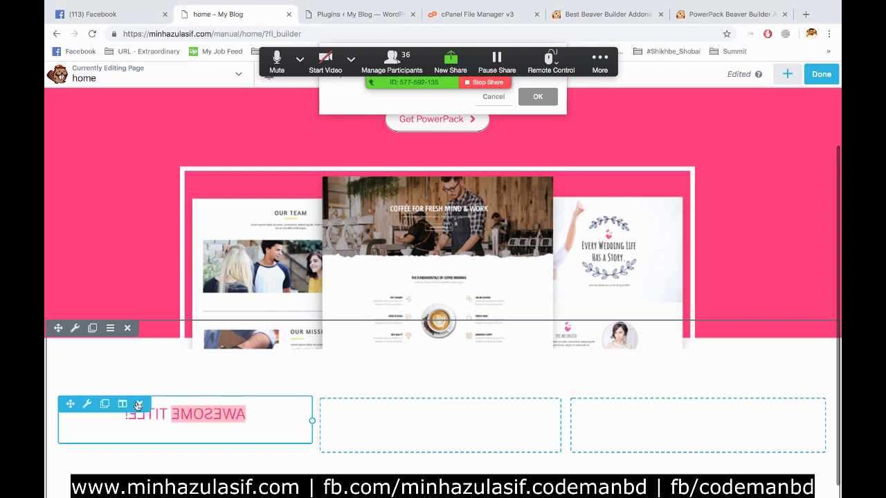
pyautogui.click(533, 96)
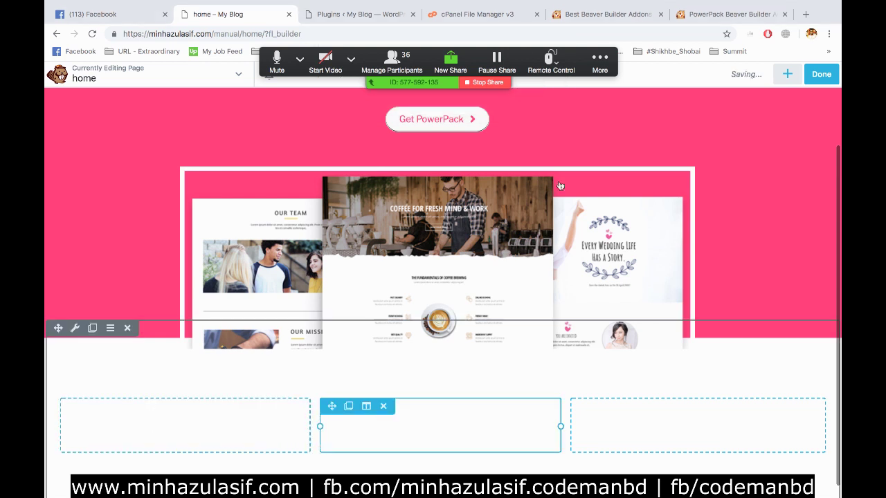
# - Add a Content Grid from the PowerPack content modules to the first column and view its post preview on the page
pyautogui.click(780, 71)
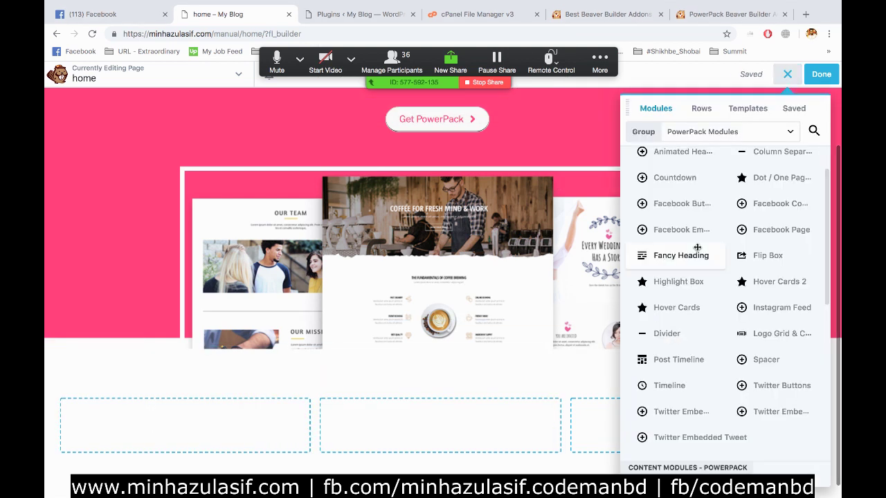
pyautogui.scroll(-10, 679, 277)
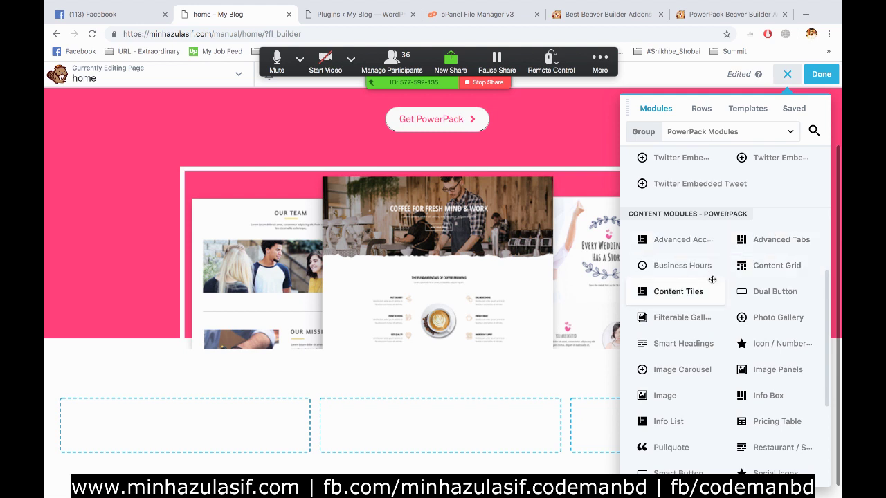
pyautogui.moveTo(773, 259); pyautogui.dragTo(200, 443)
pyautogui.scroll(-1, 224, 435)
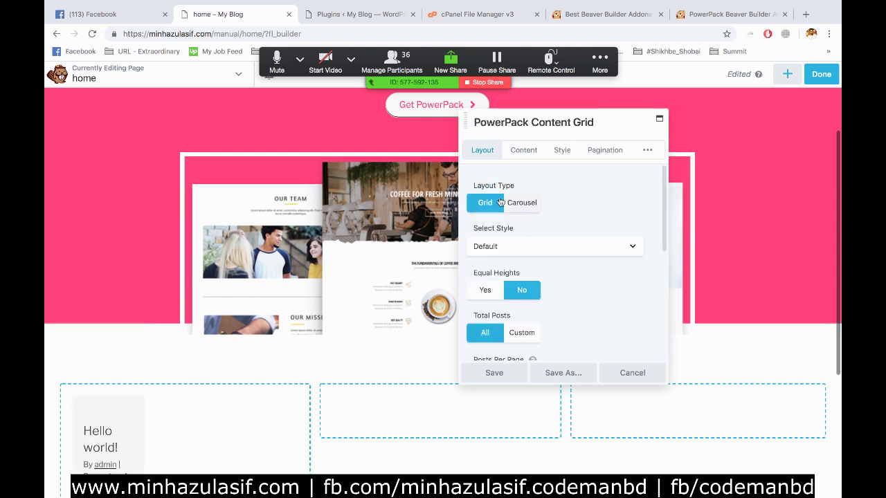
pyautogui.scroll(-4, 219, 365)
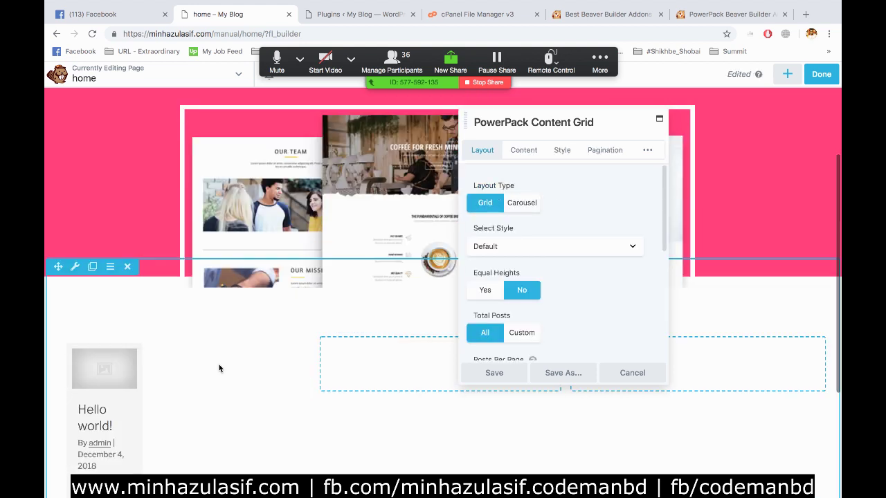
pyautogui.scroll(-2, 143, 375)
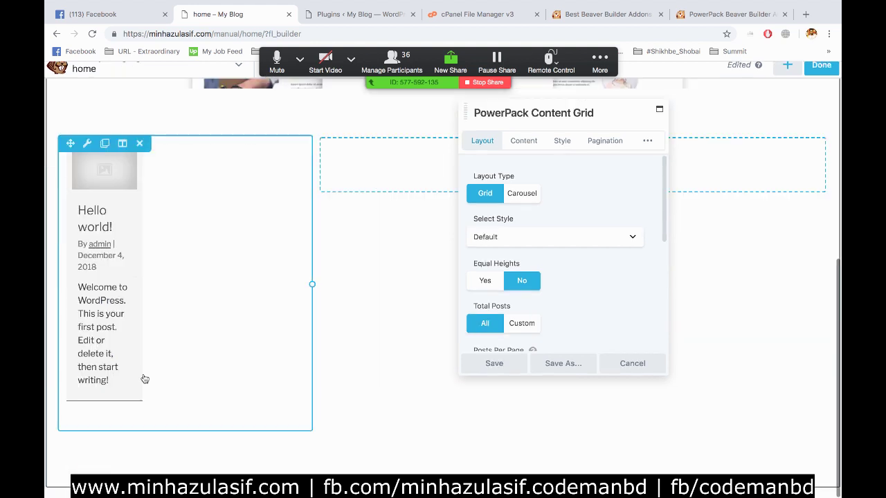
pyautogui.scroll(5, 143, 377)
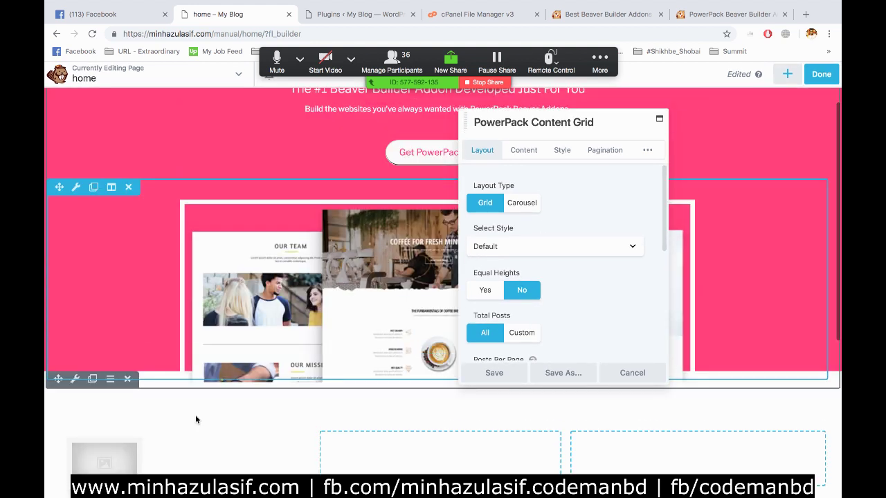
# - Review the Content Grid's Source and Post Type options, and discard the module by cancelling its settings
pyautogui.click(520, 148)
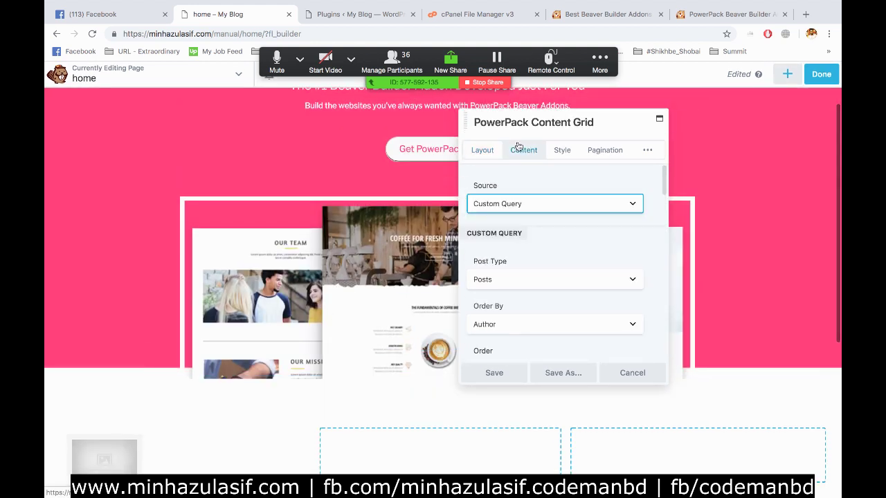
pyautogui.click(506, 205)
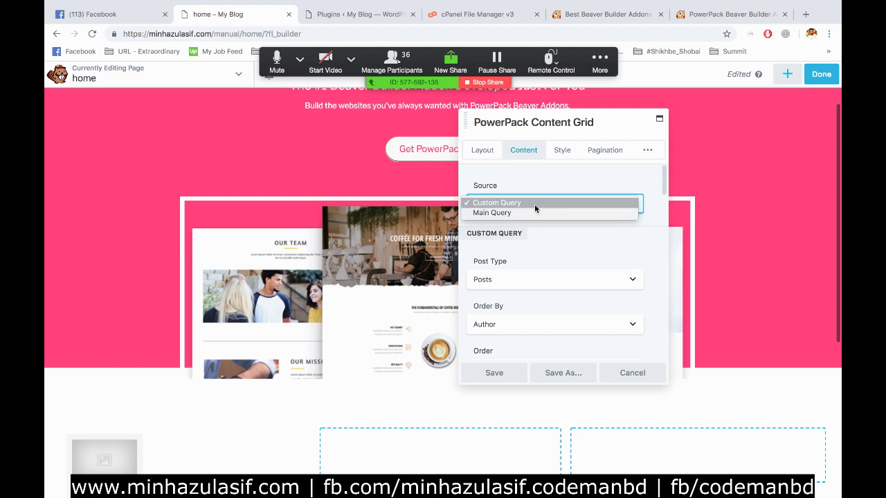
pyautogui.click(567, 234)
pyautogui.scroll(-1, 541, 246)
pyautogui.click(521, 254)
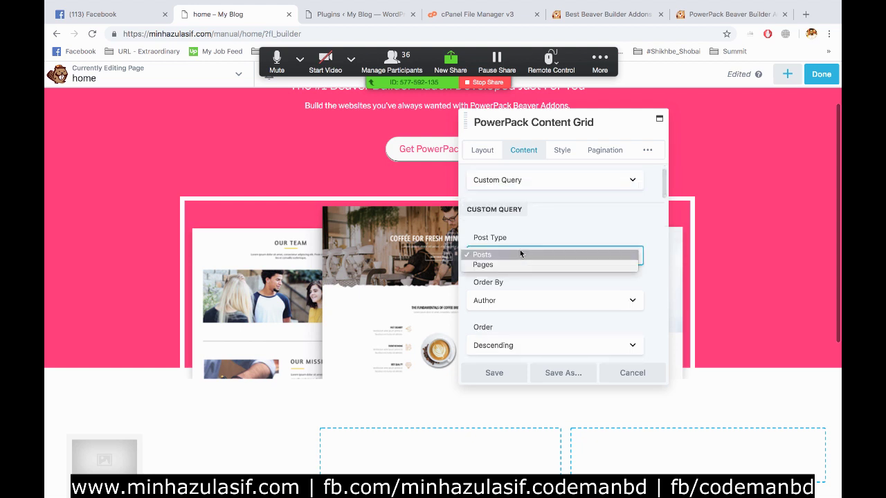
pyautogui.click(569, 218)
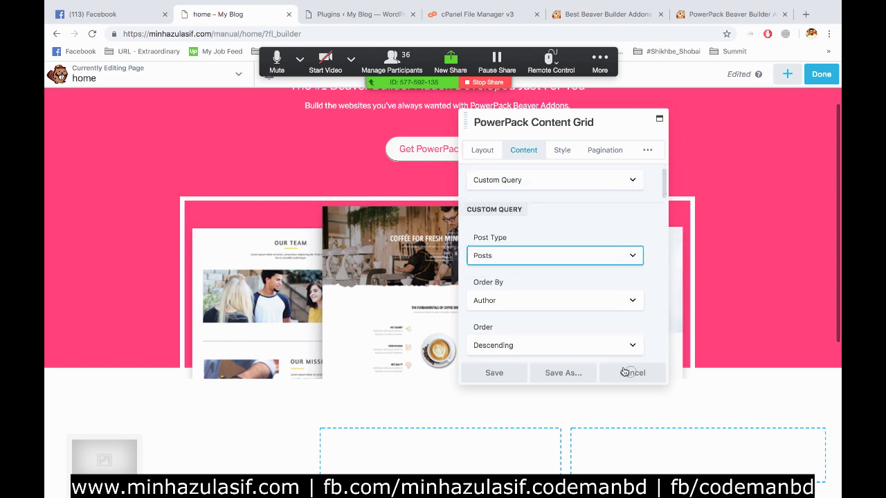
pyautogui.click(629, 373)
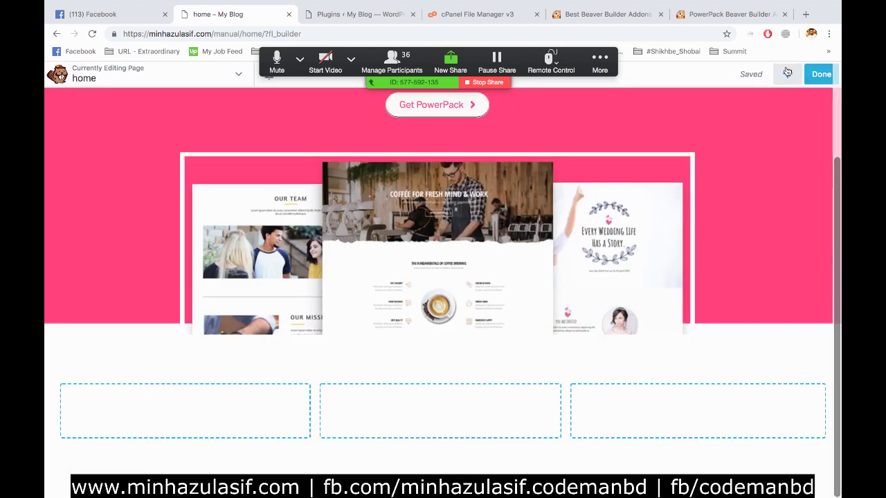
# - Add an Icon / Number List from the PowerPack content modules to the first column of the three-column row
pyautogui.click(787, 72)
pyautogui.scroll(-5, 727, 247)
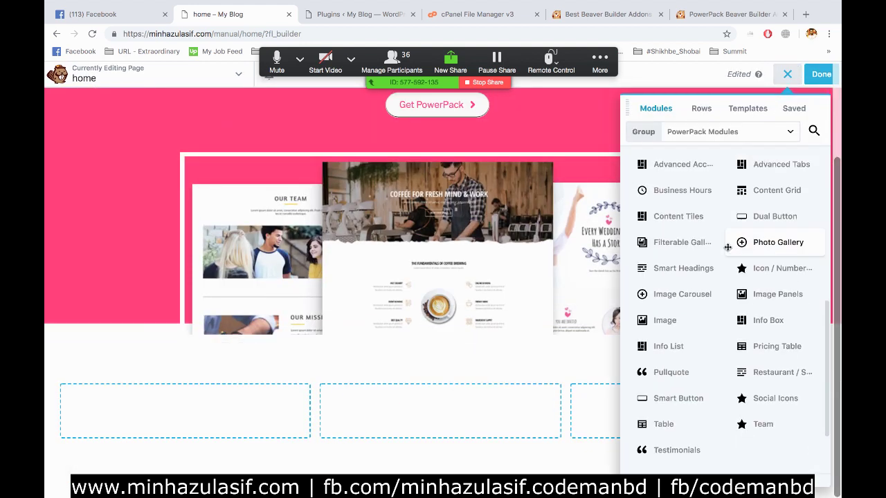
pyautogui.scroll(-1, 761, 249)
pyautogui.scroll(3, 681, 228)
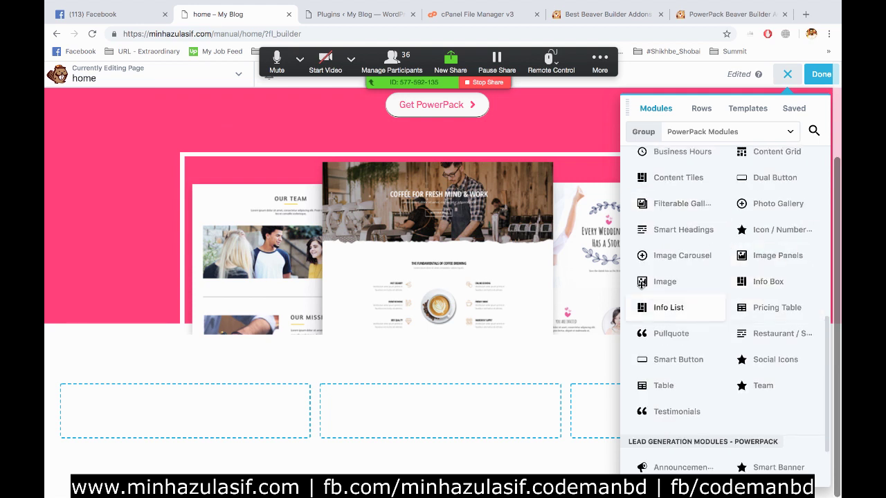
pyautogui.scroll(3, 738, 253)
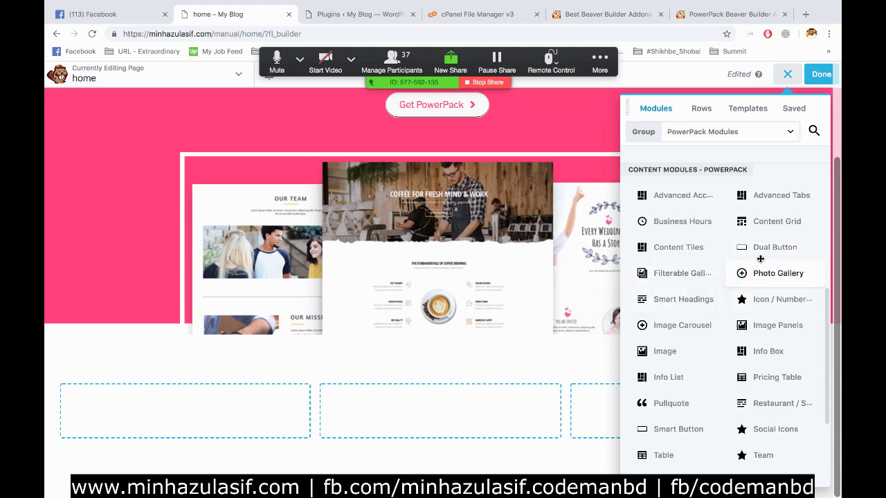
pyautogui.moveTo(759, 299); pyautogui.dragTo(241, 429)
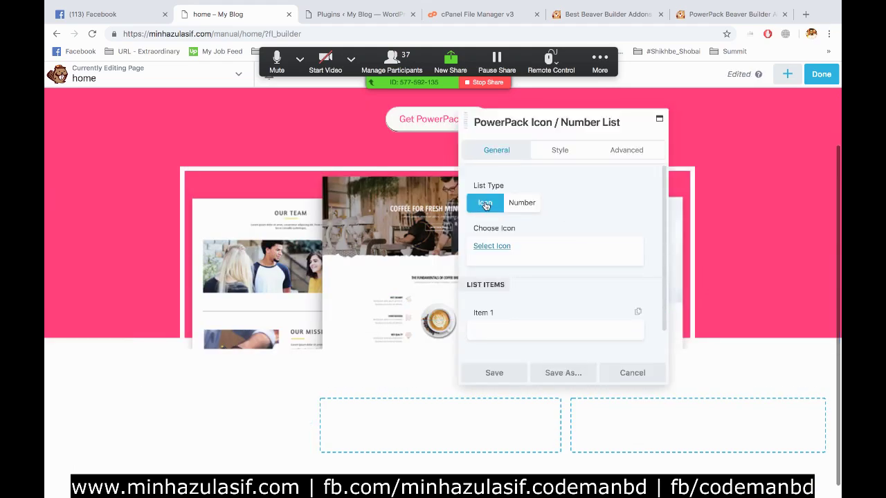
# - Choose the solid address card icon for the icon list and duplicate list Item 1
pyautogui.click(496, 247)
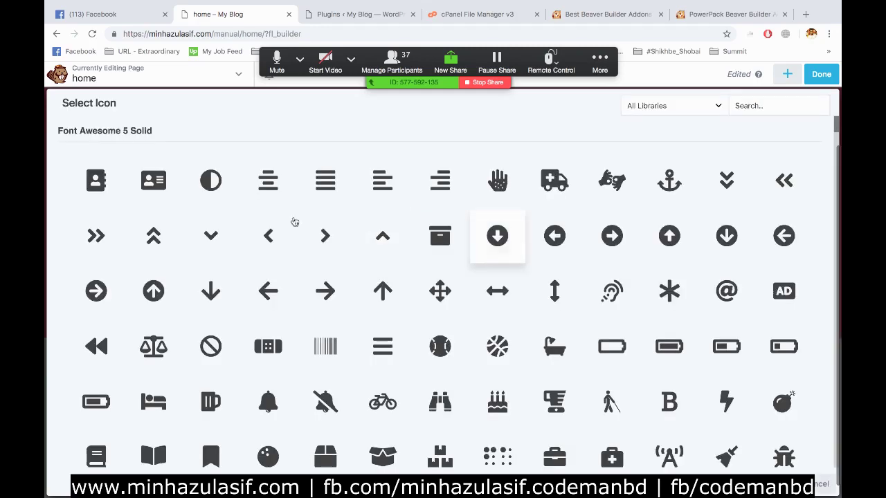
pyautogui.click(153, 180)
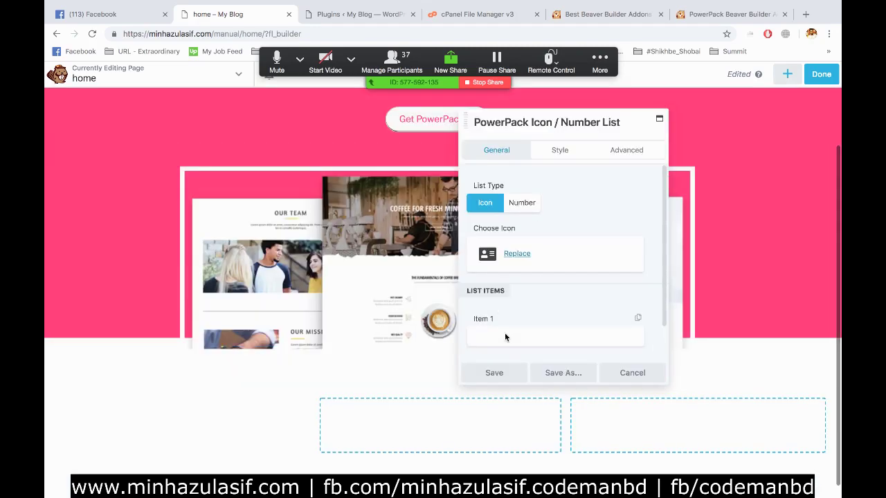
pyautogui.scroll(-2, 555, 291)
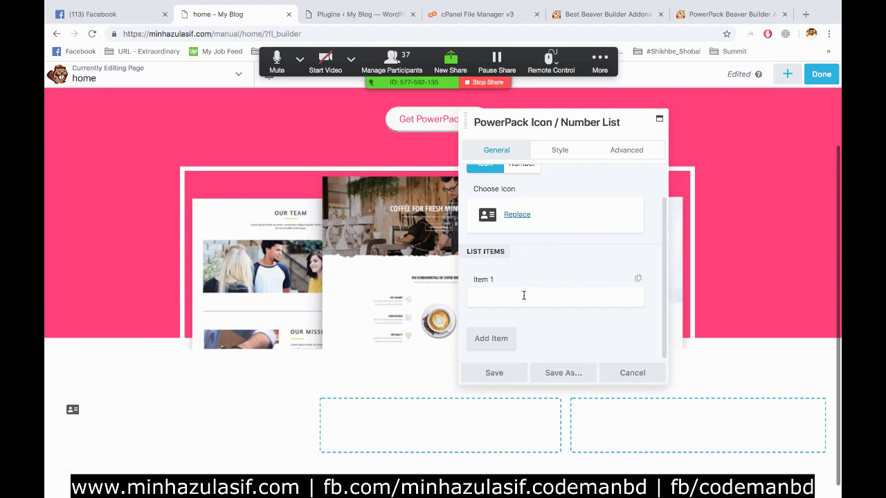
pyautogui.click(636, 278)
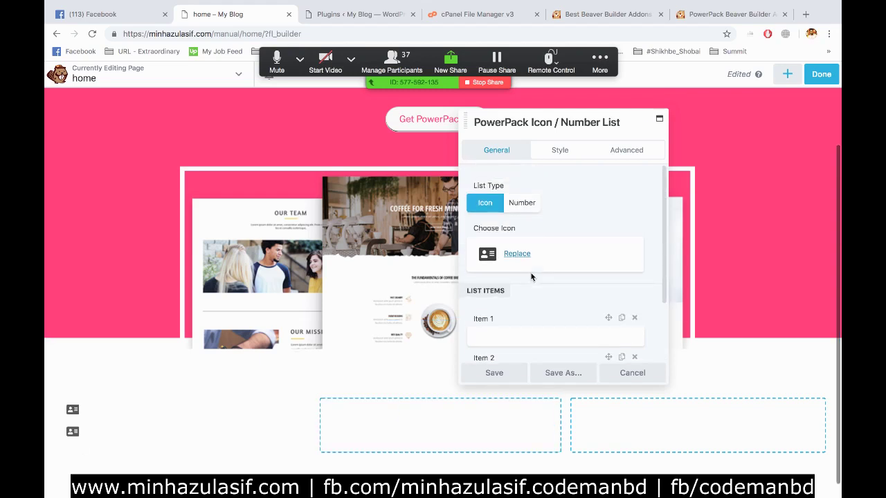
# - Add a third item to the icon list, and discard the Icon / Number List module by cancelling its settings
pyautogui.scroll(-2, 589, 275)
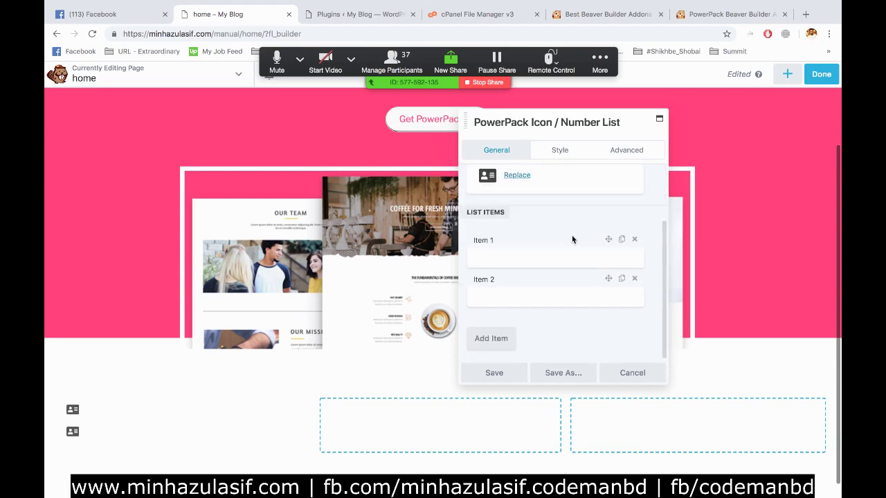
pyautogui.click(477, 338)
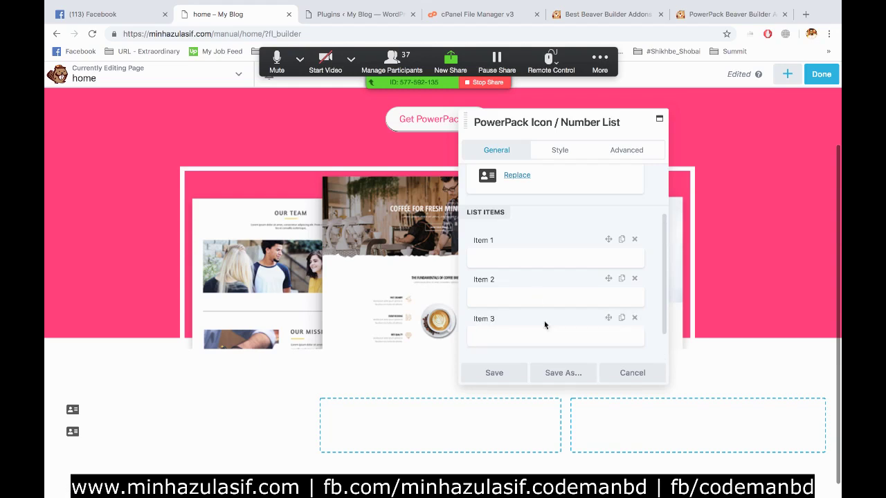
pyautogui.click(623, 372)
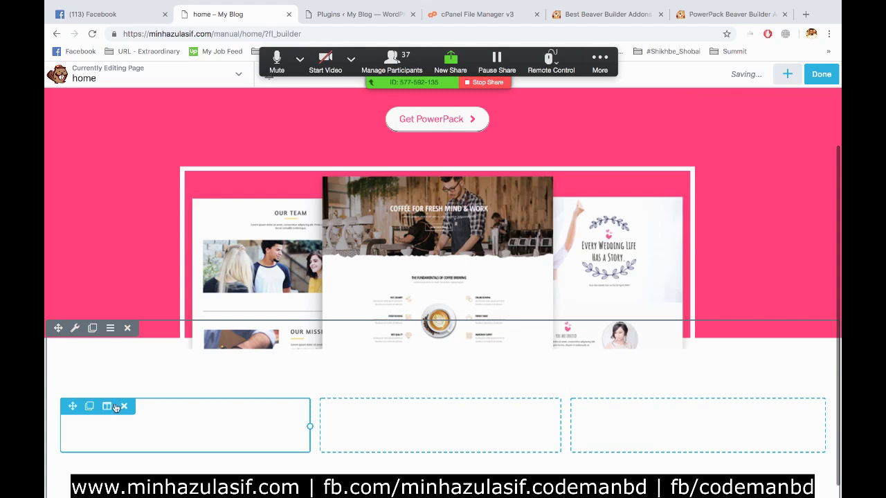
# - Add a Modal Box from the PowerPack lead generation modules to the first column of the three-column row
pyautogui.click(787, 74)
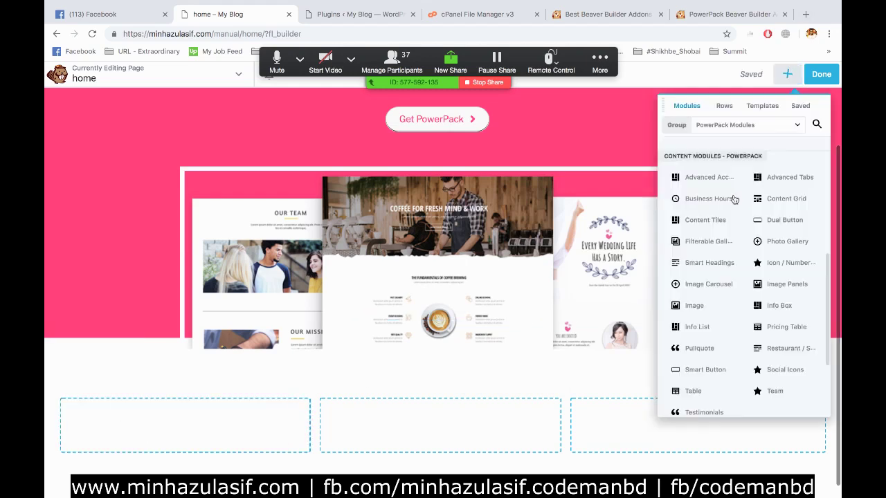
pyautogui.scroll(-2, 699, 248)
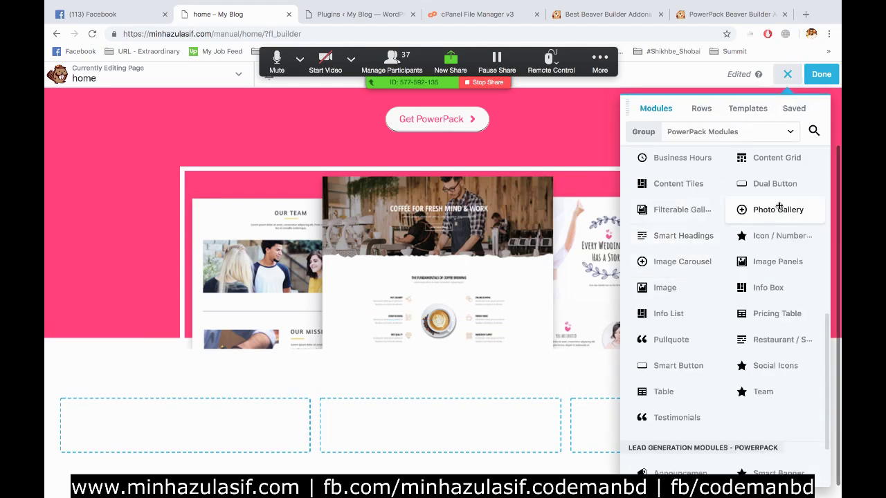
pyautogui.scroll(-3, 686, 249)
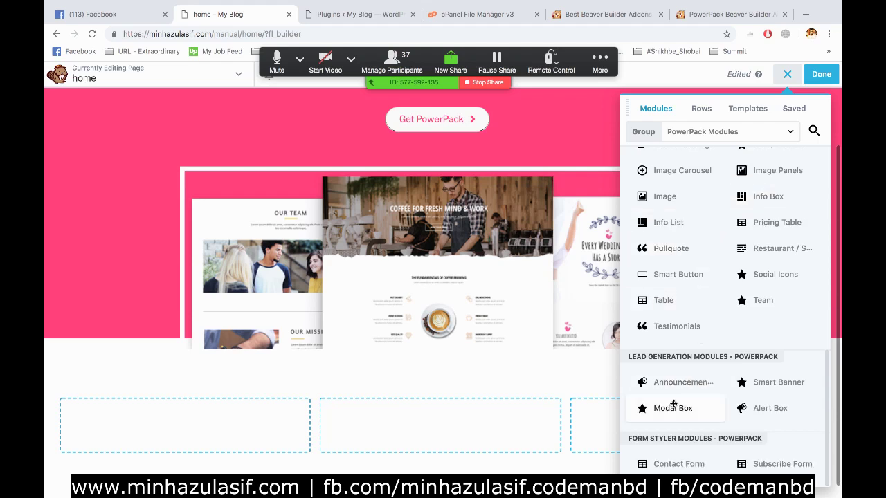
pyautogui.moveTo(673, 405); pyautogui.dragTo(162, 442)
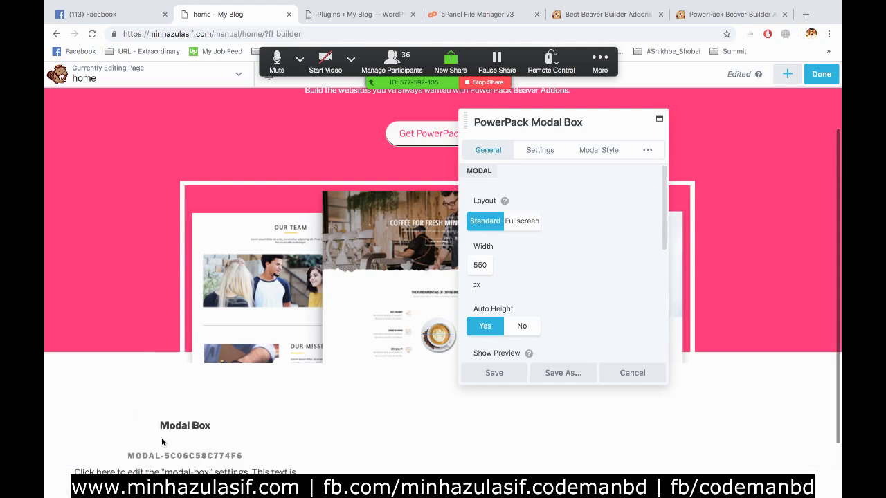
pyautogui.scroll(-1, 162, 439)
pyautogui.rightClick(162, 439)
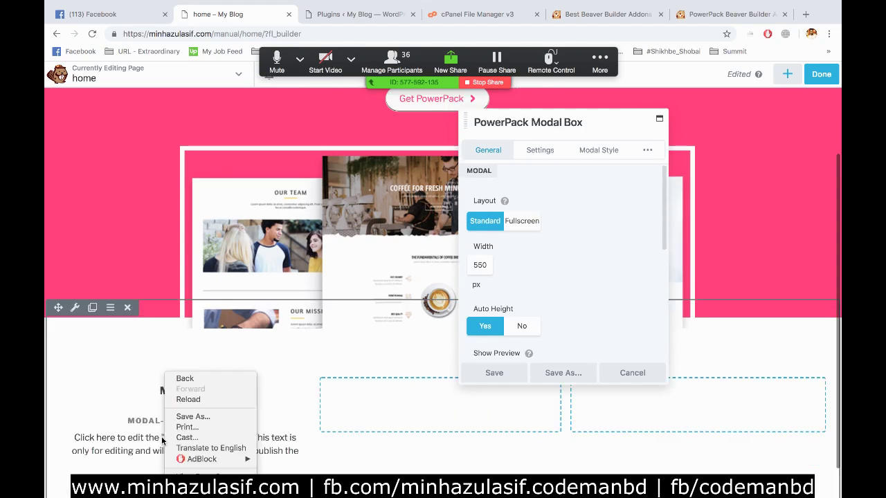
pyautogui.click(402, 461)
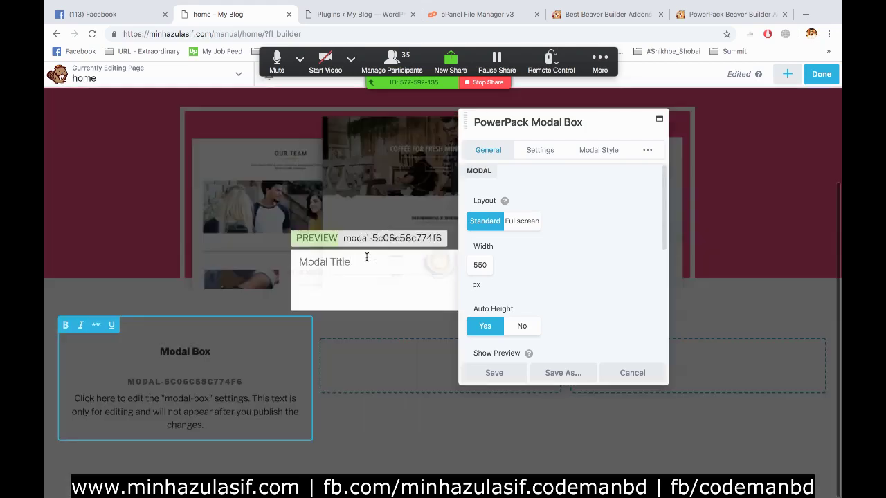
# - Replace the modal box's title with 50+, taken from the Custom Modules figure on the wpbeaveraddons.com home page
pyautogui.moveTo(366, 257); pyautogui.dragTo(297, 257)
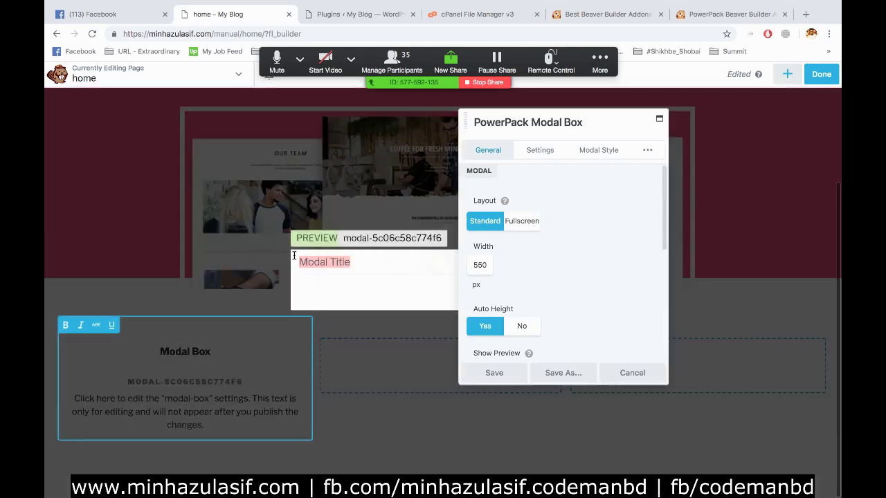
pyautogui.click(603, 13)
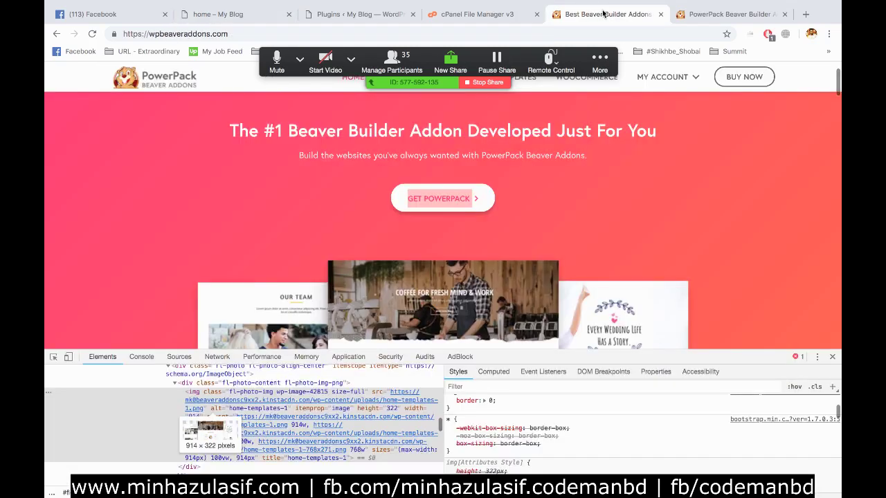
pyautogui.scroll(-3, 374, 187)
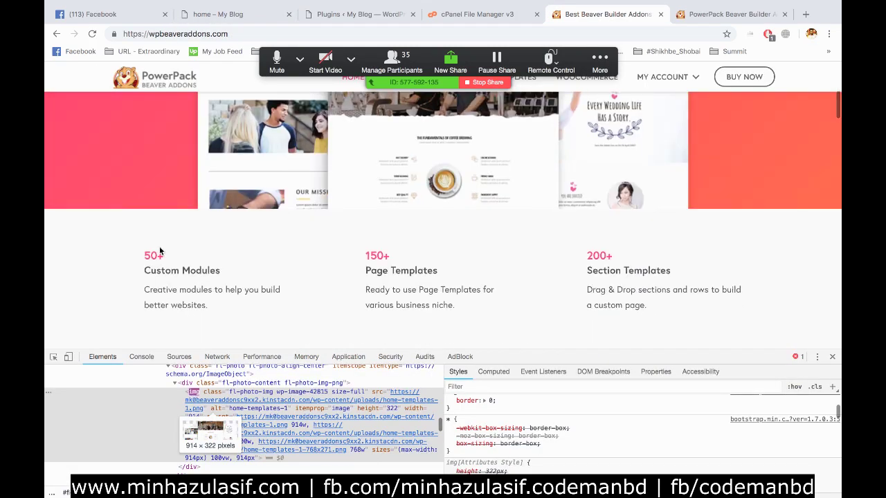
pyautogui.moveTo(150, 250); pyautogui.dragTo(164, 256)
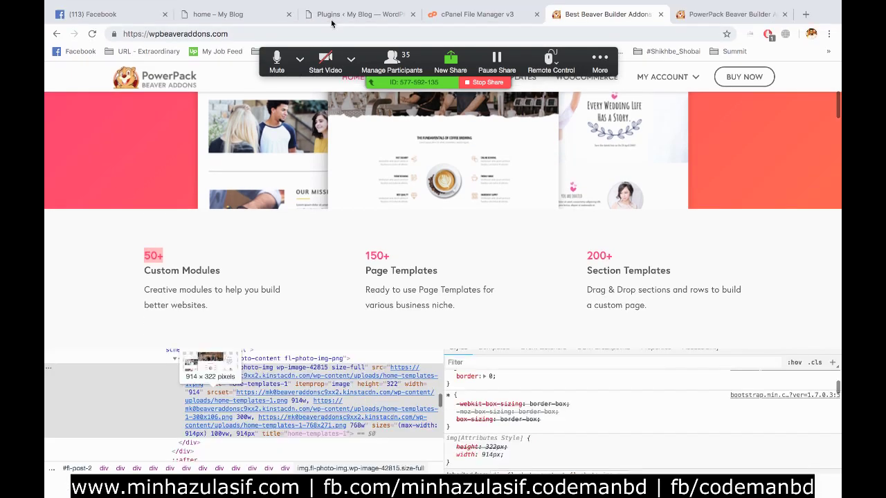
pyautogui.click(349, 14)
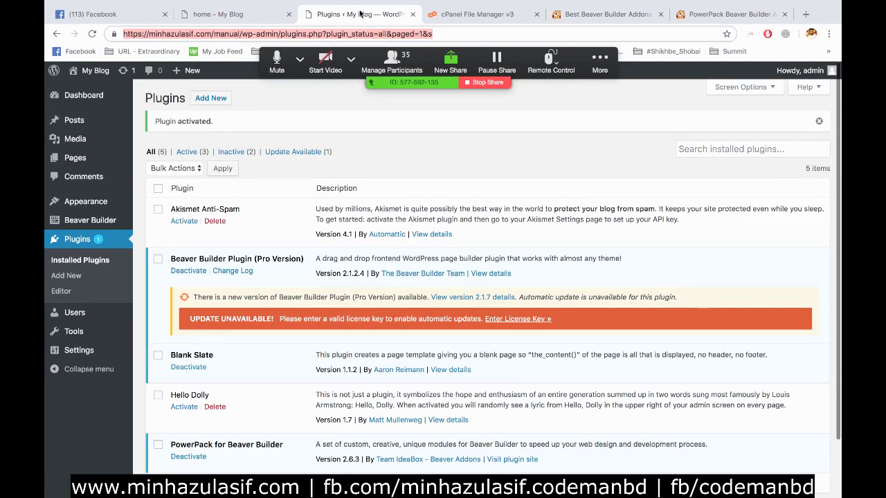
pyautogui.click(228, 14)
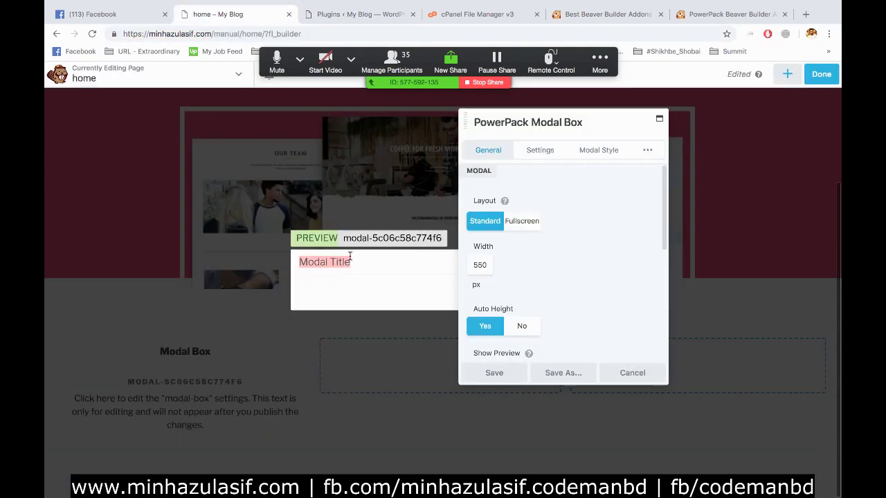
pyautogui.click(363, 255)
pyautogui.doubleClick(257, 263)
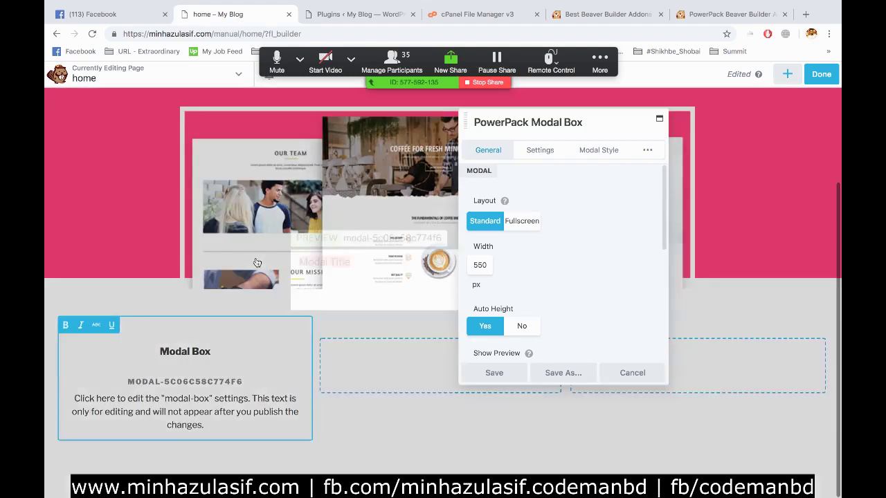
pyautogui.write('50+')
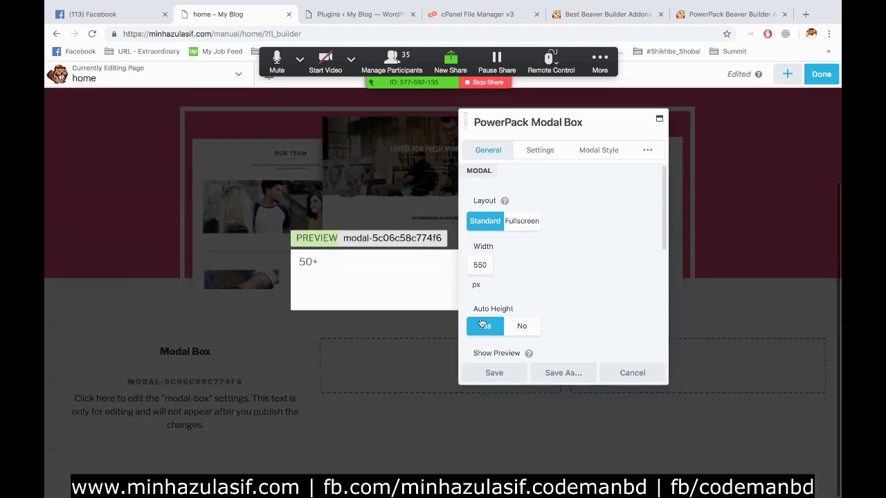
# - Set the modal box layout to Fullscreen and turn off Show Preview
pyautogui.click(520, 221)
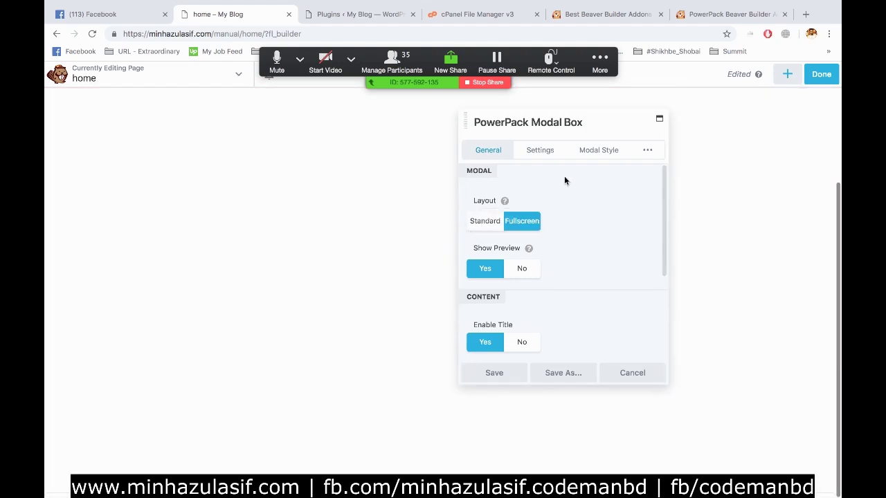
pyautogui.click(519, 268)
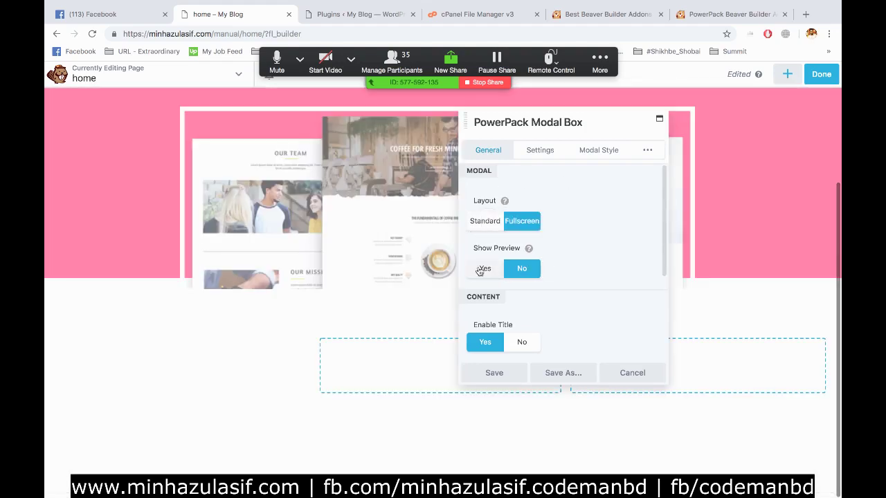
pyautogui.click(482, 270)
pyautogui.click(518, 269)
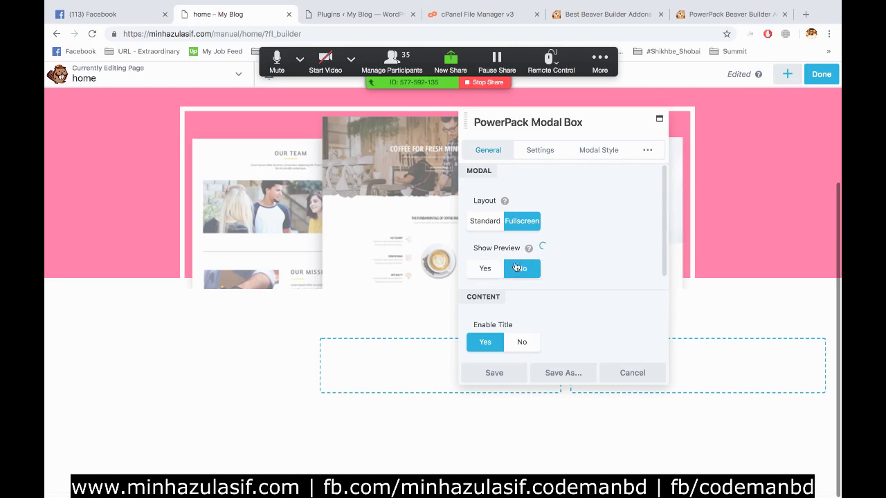
# - Check the modal box's title and change its content type from Photo to Content
pyautogui.scroll(-1, 634, 270)
pyautogui.scroll(-1, 634, 270)
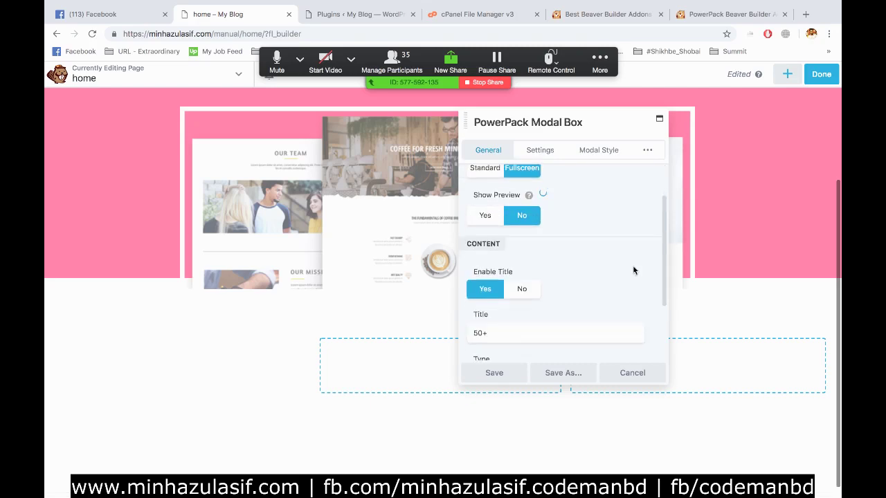
pyautogui.scroll(-3, 633, 270)
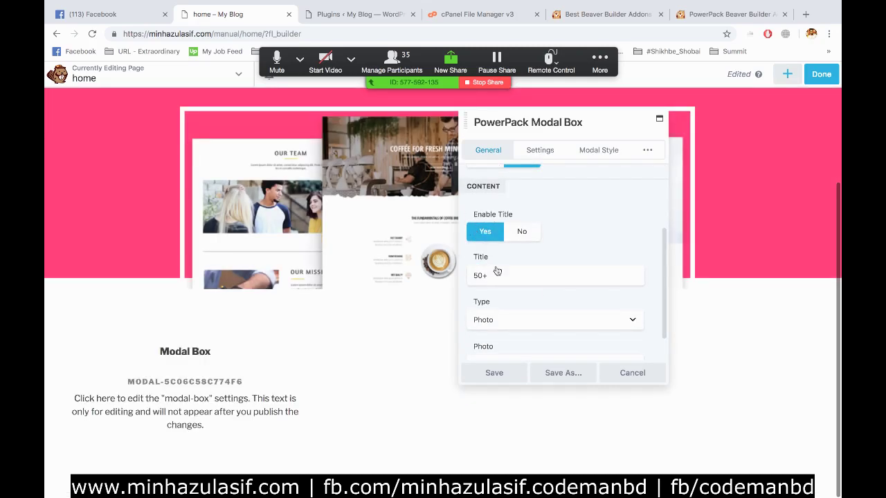
pyautogui.click(489, 277)
pyautogui.click(489, 276)
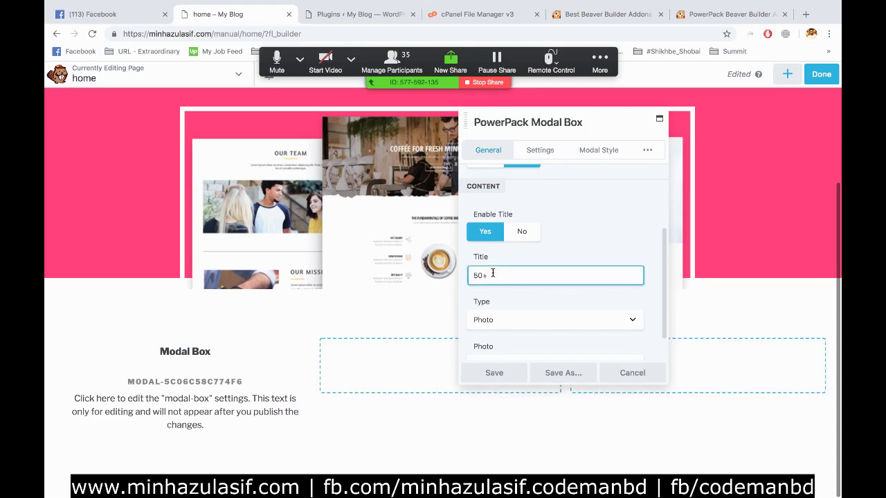
pyautogui.moveTo(495, 276); pyautogui.dragTo(467, 276)
pyautogui.scroll(-2, 517, 278)
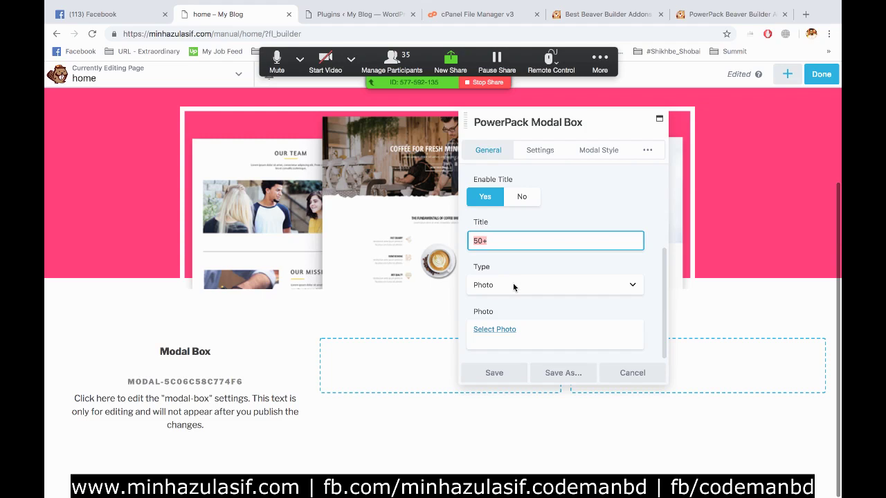
pyautogui.click(513, 284)
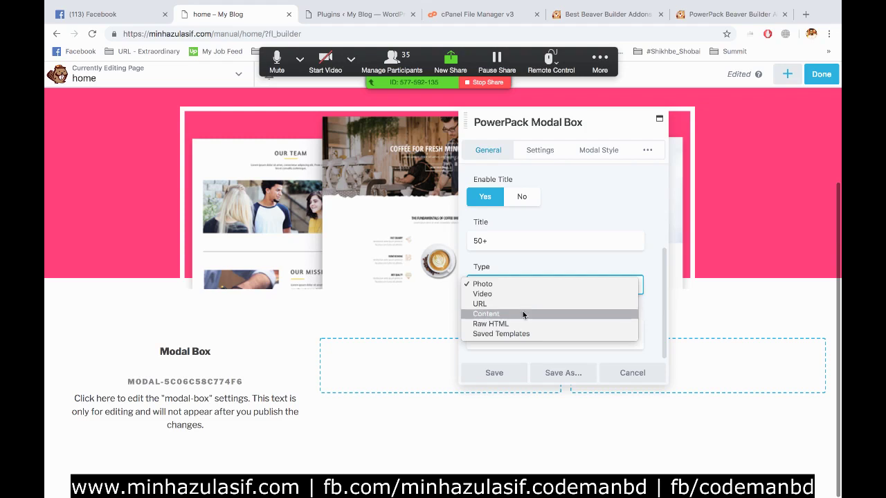
pyautogui.press('Escape')
pyautogui.click(524, 315)
pyautogui.scroll(-2, 524, 316)
# - Copy the Custom Modules heading and description from the wpbeaveraddons.com home page into the modal box's content editor
pyautogui.click(497, 296)
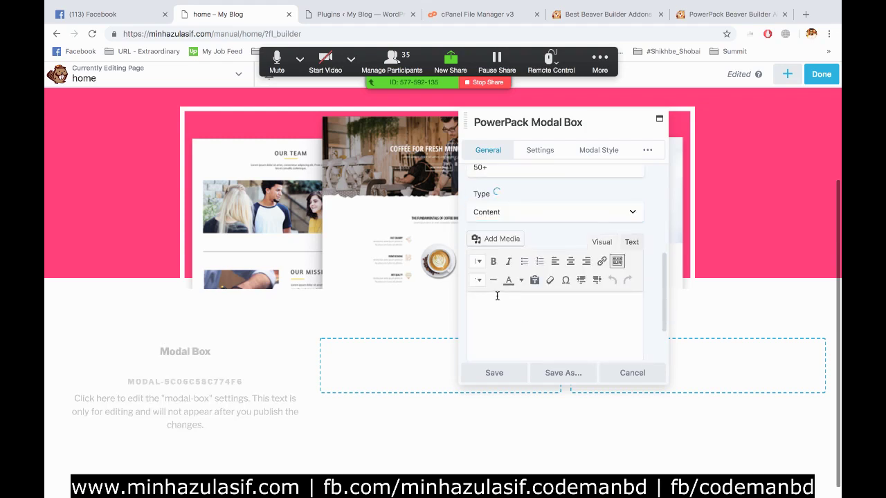
pyautogui.click(583, 9)
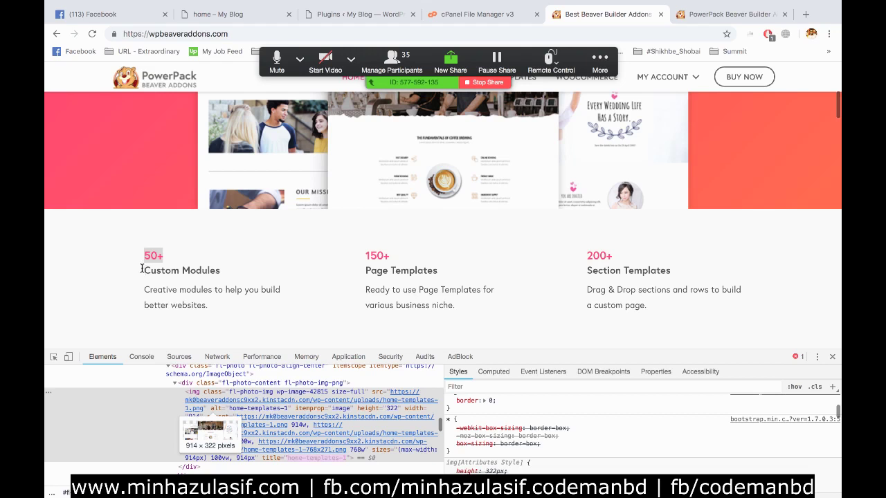
pyautogui.moveTo(142, 270); pyautogui.dragTo(217, 304)
pyautogui.press('super+c')
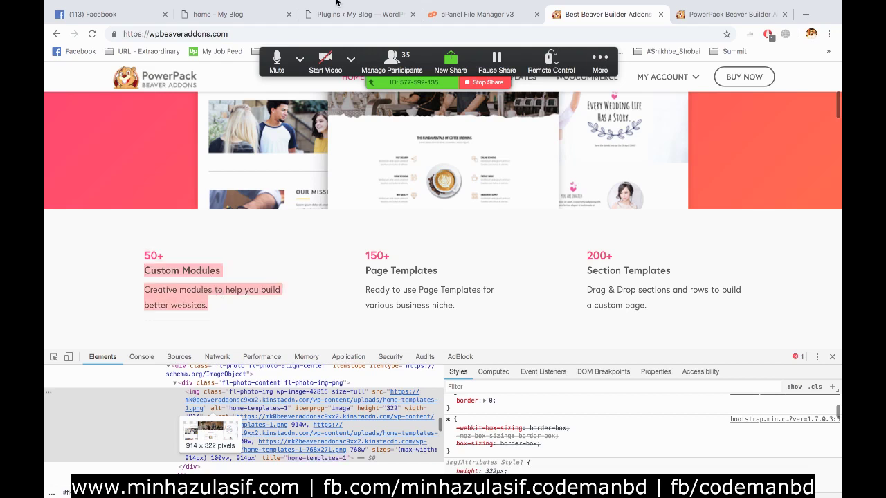
pyautogui.click(364, 14)
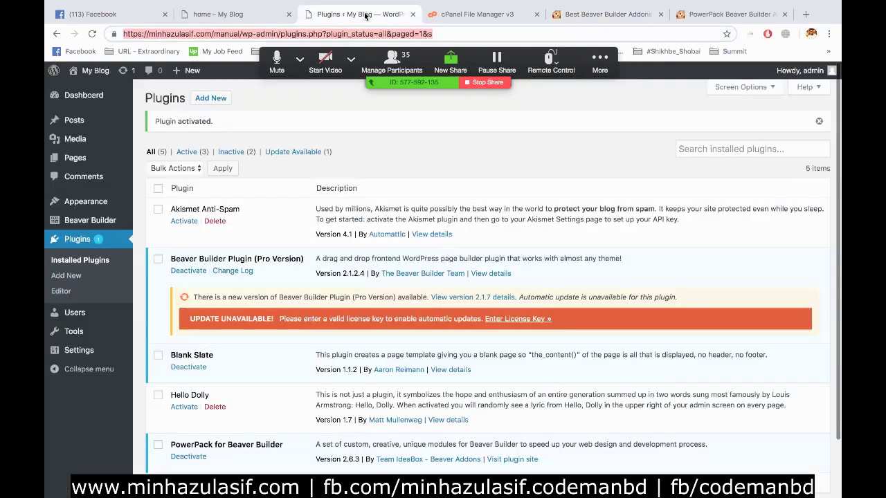
pyautogui.click(465, 14)
pyautogui.click(273, 14)
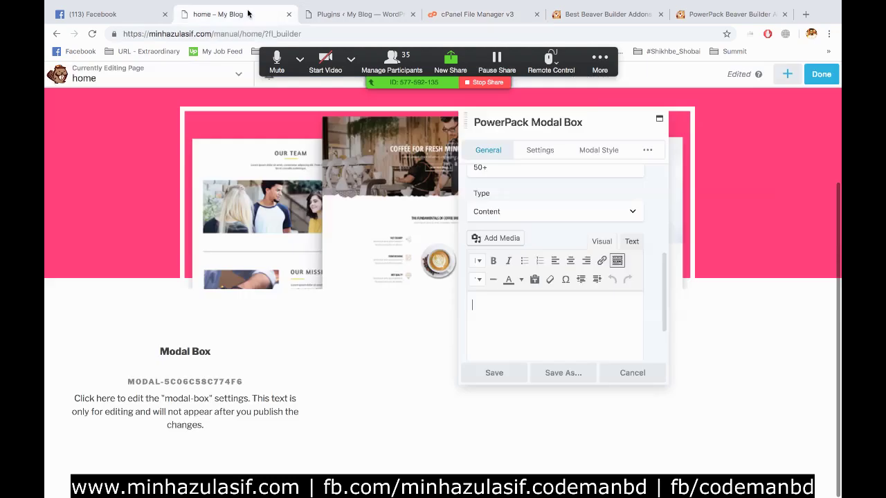
pyautogui.click(494, 329)
pyautogui.press('super+v')
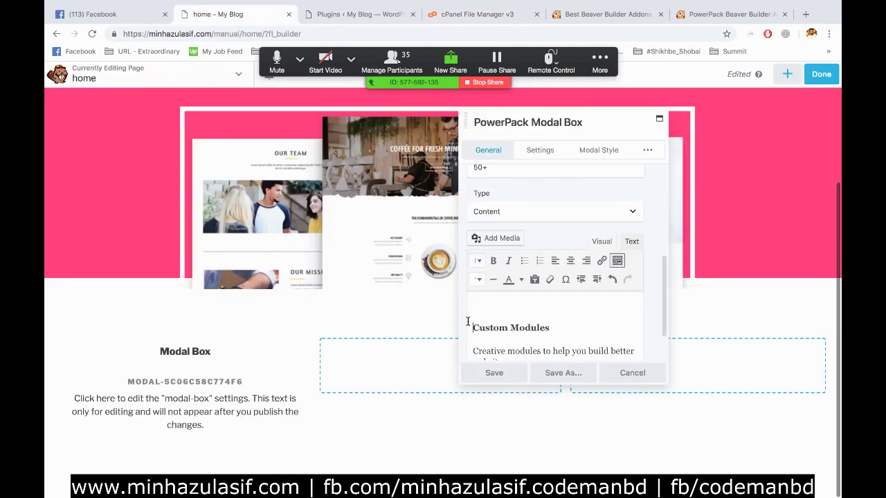
# - Remove the blank line above the pasted text and make the Custom Modules heading bold
pyautogui.press('Delete')
pyautogui.moveTo(550, 305); pyautogui.dragTo(387, 299)
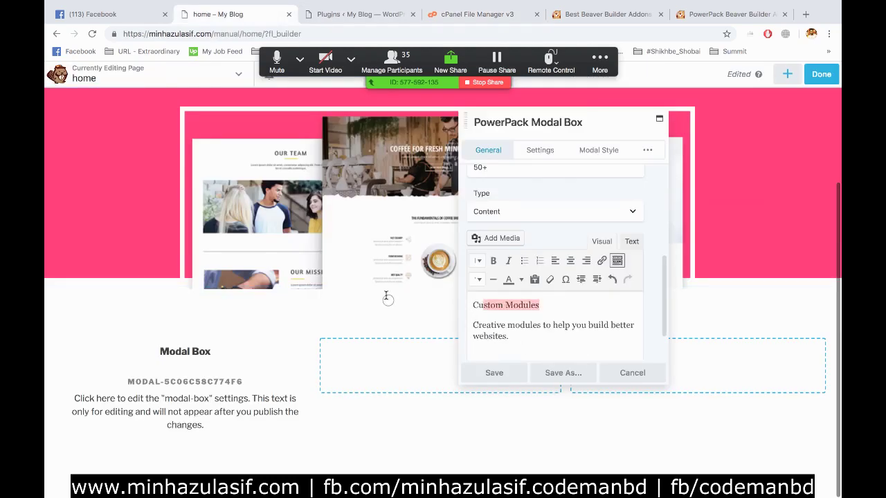
pyautogui.press('super+b')
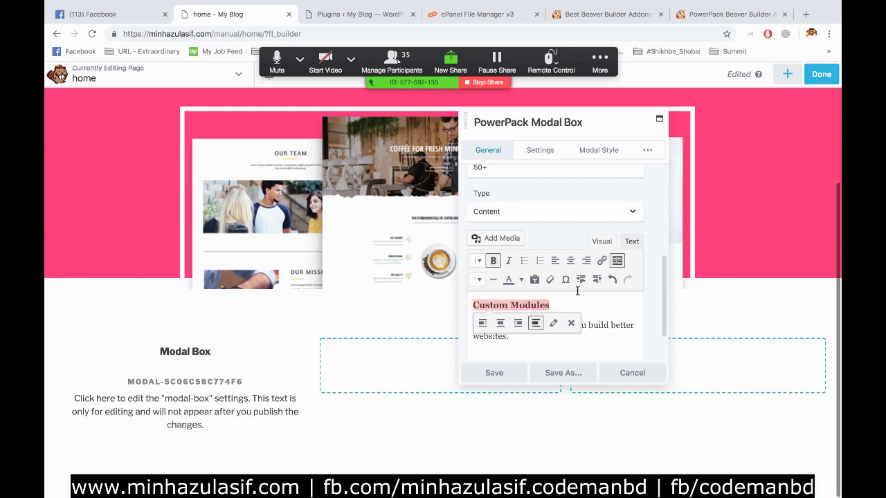
pyautogui.click(591, 299)
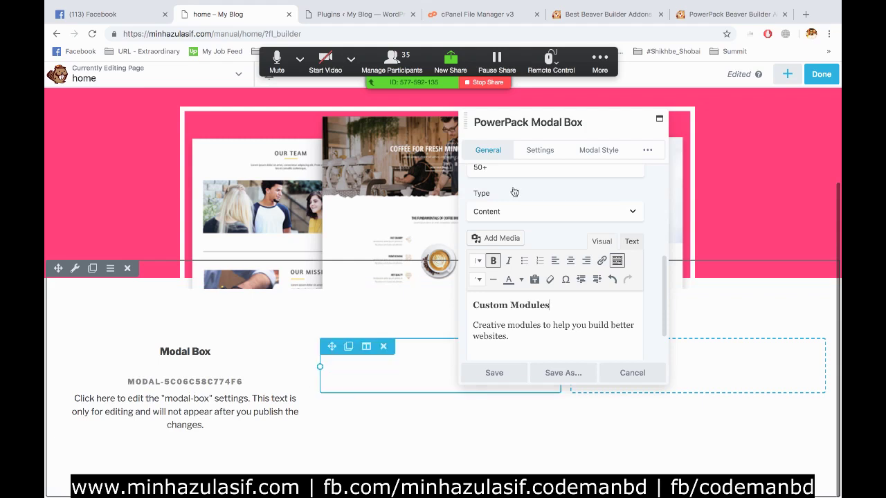
pyautogui.scroll(10, 524, 200)
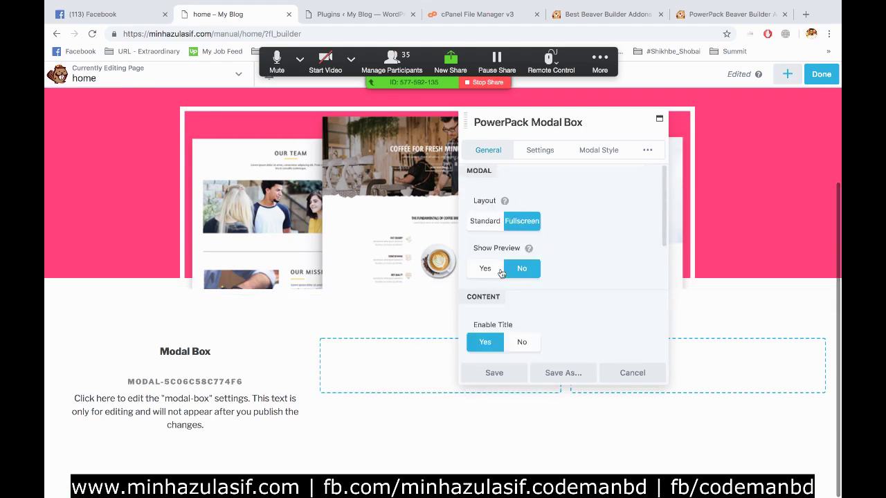
# - Review the modal box's general, style, trigger, auto load and exit settings
pyautogui.scroll(-2, 487, 298)
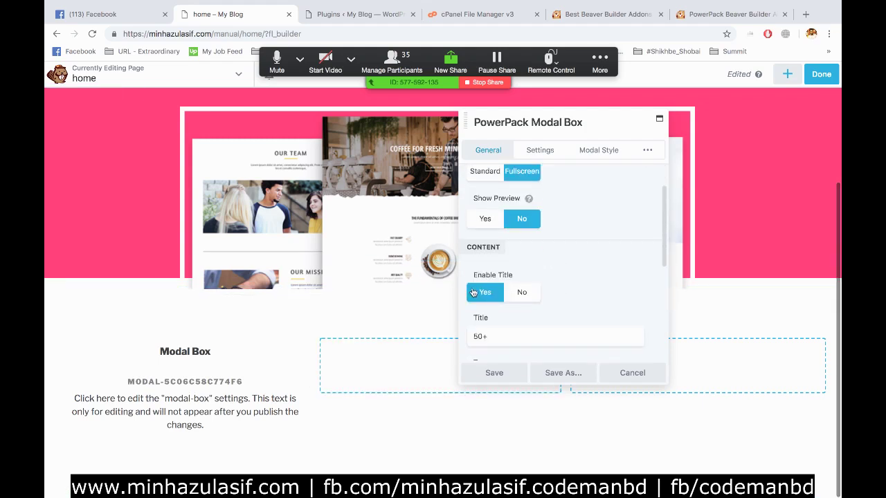
pyautogui.scroll(2, 602, 256)
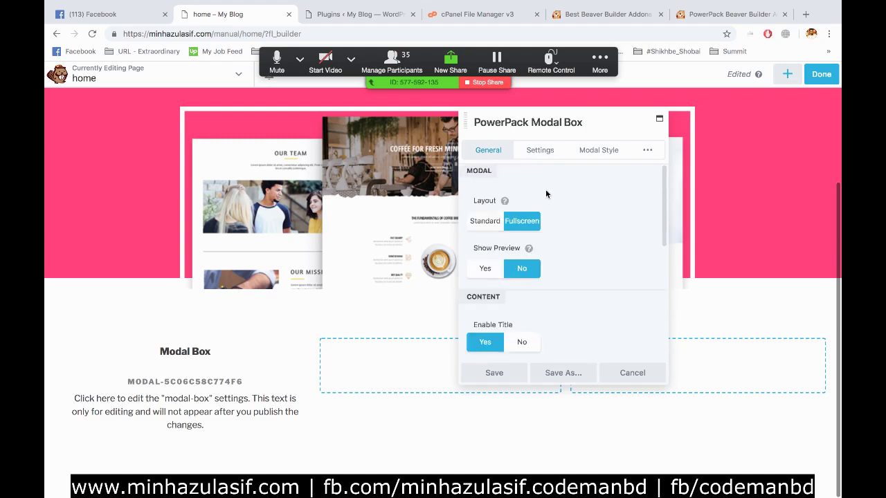
pyautogui.click(599, 151)
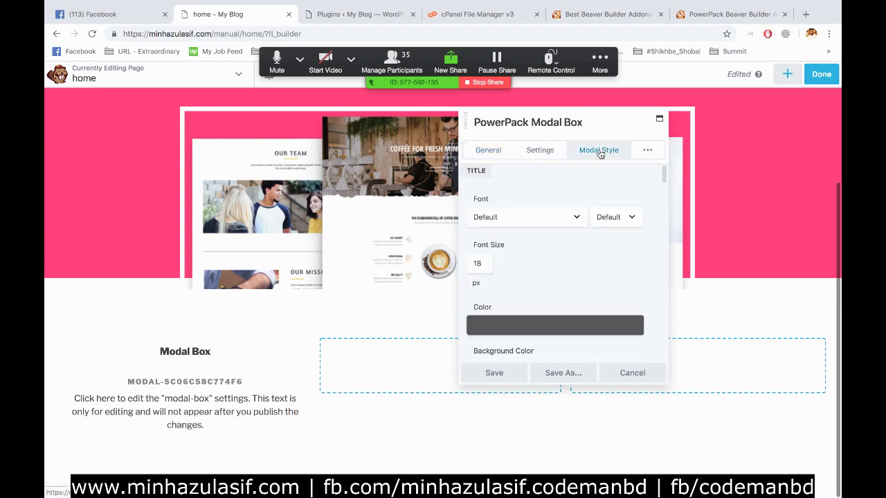
pyautogui.scroll(-1, 563, 211)
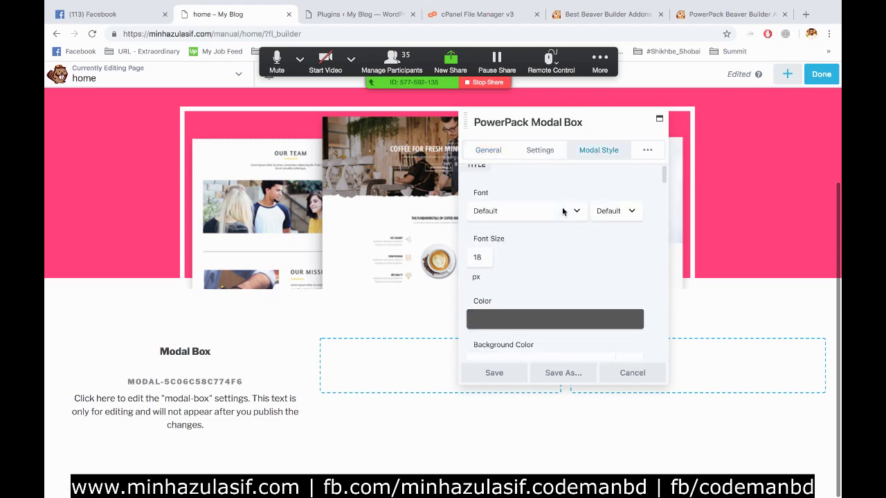
pyautogui.click(546, 144)
pyautogui.scroll(-1, 558, 208)
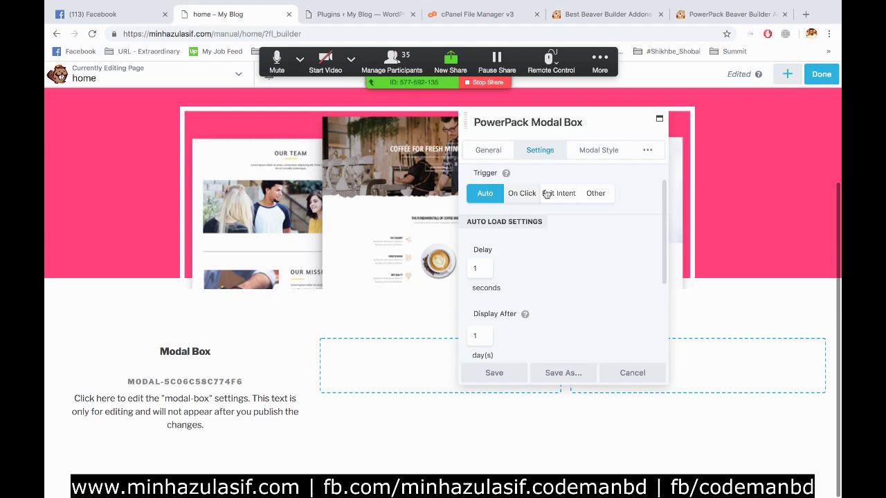
pyautogui.scroll(-2, 603, 235)
pyautogui.scroll(-1, 603, 235)
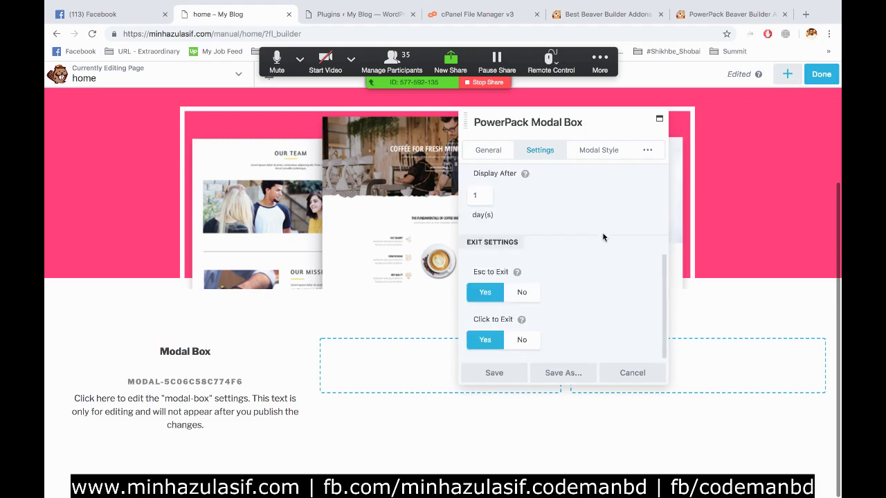
pyautogui.scroll(4, 566, 203)
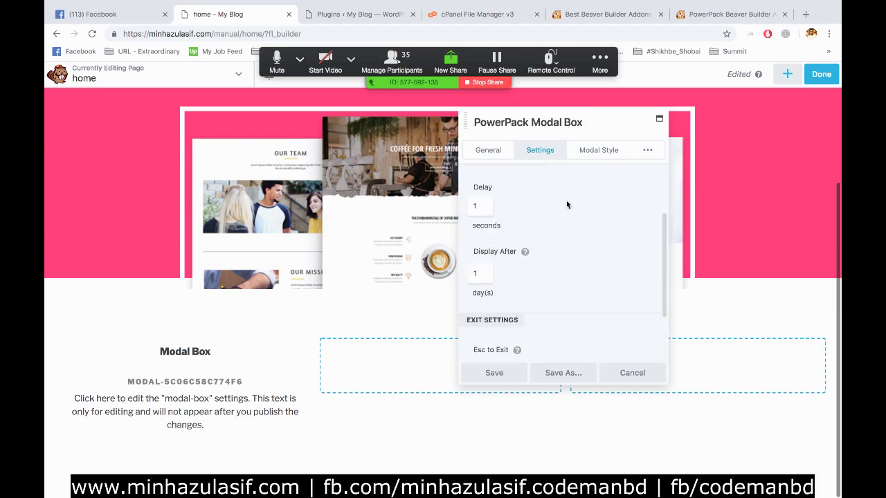
# - Change the modal box layout to Standard and save the module settings
pyautogui.click(480, 150)
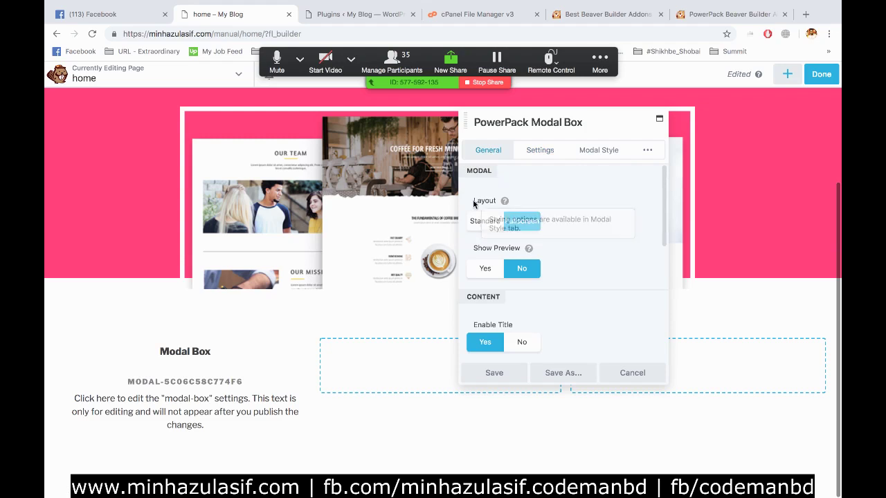
pyautogui.click(484, 221)
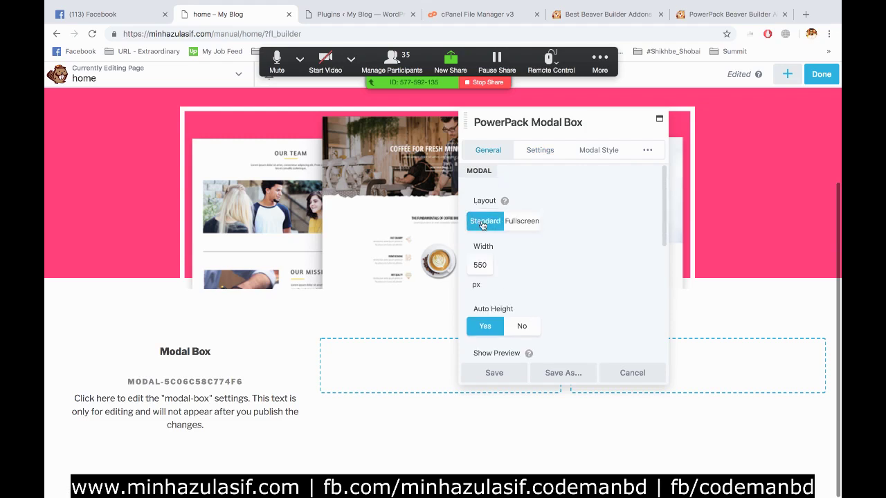
pyautogui.scroll(-3, 561, 255)
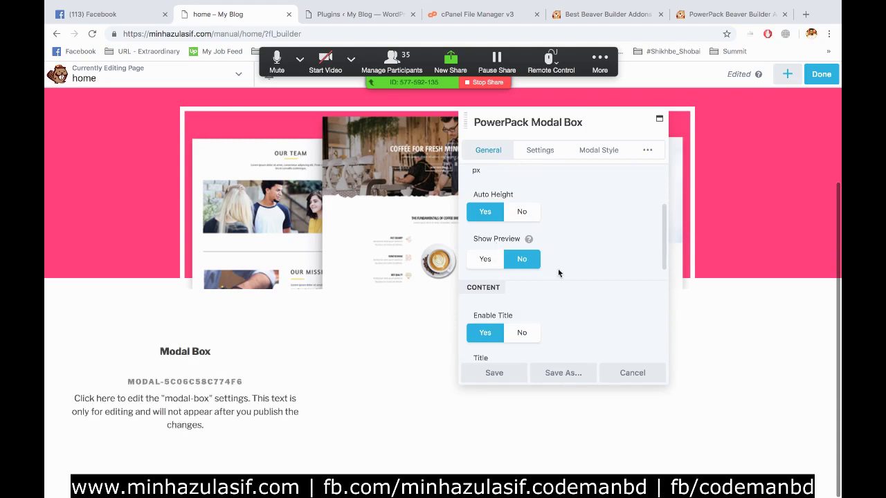
pyautogui.scroll(-1, 540, 277)
pyautogui.scroll(-1, 484, 297)
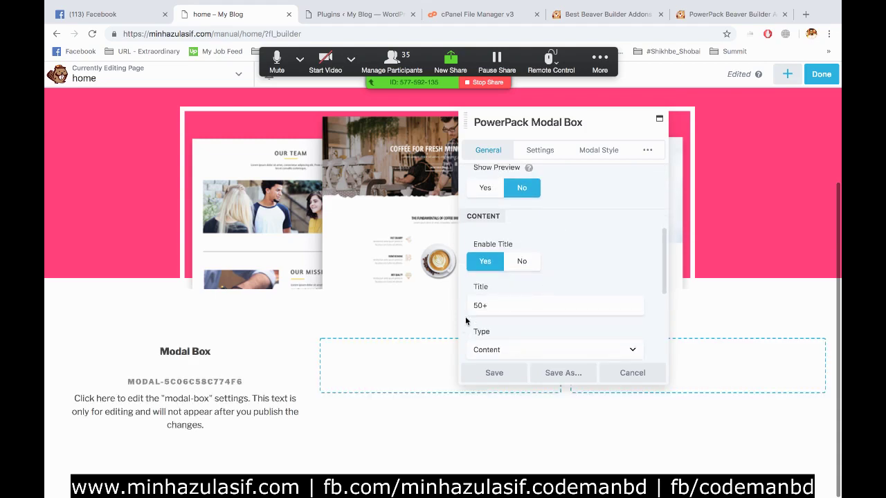
pyautogui.click(488, 371)
# - Finish editing and publish the home page, view it outside the editor, and reopen it in Beaver Builder
pyautogui.click(819, 75)
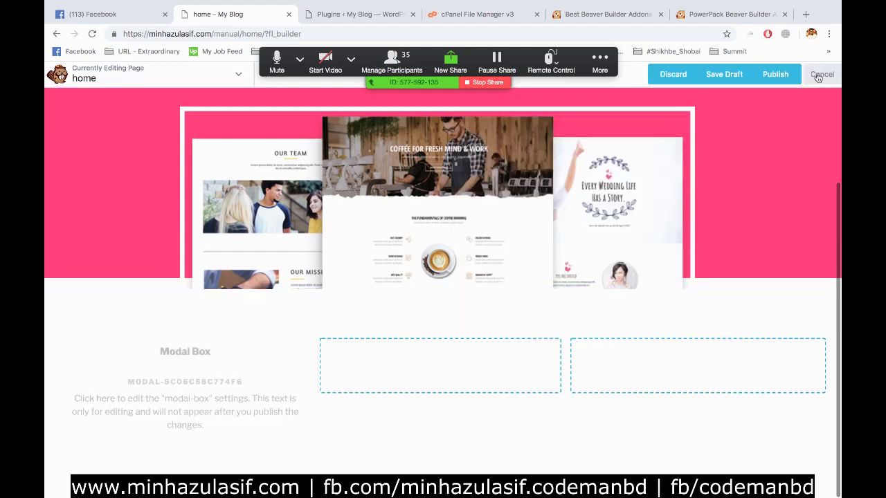
pyautogui.click(817, 76)
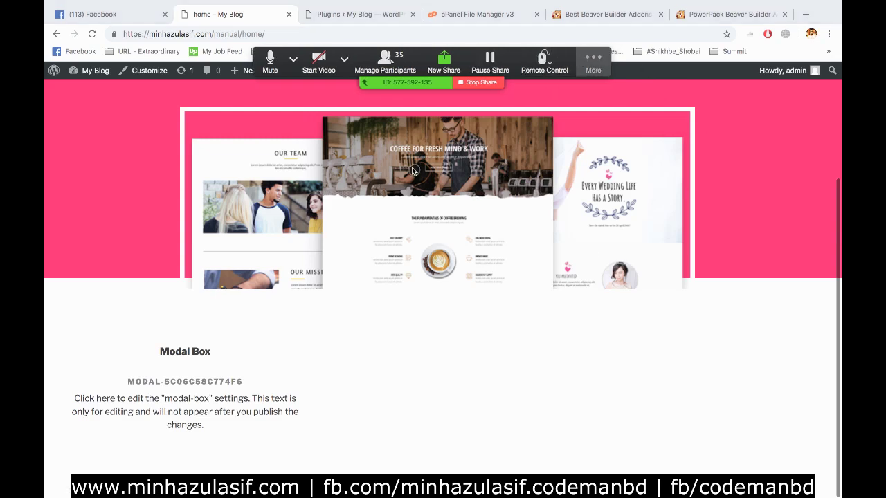
pyautogui.moveTo(388, 69); pyautogui.dragTo(172, 255)
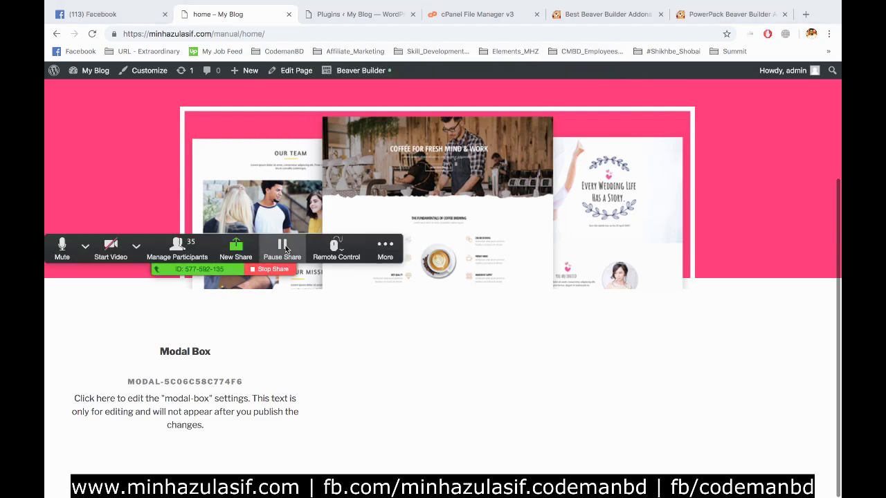
pyautogui.click(361, 71)
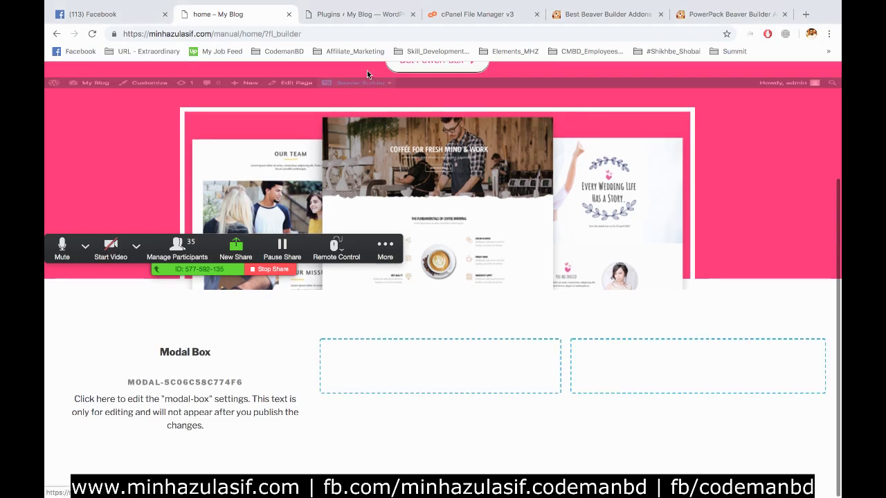
# - Set the modal box trigger to On Click and try the Image and Icon types for it
pyautogui.click(204, 404)
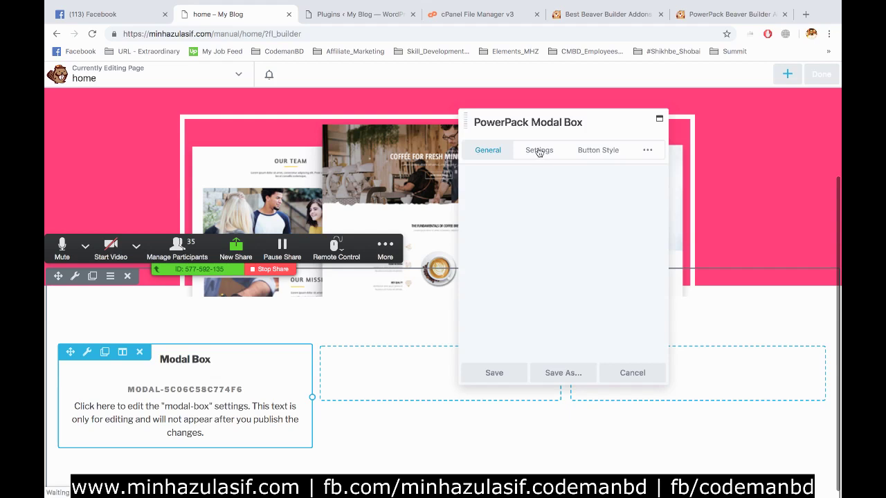
pyautogui.click(539, 150)
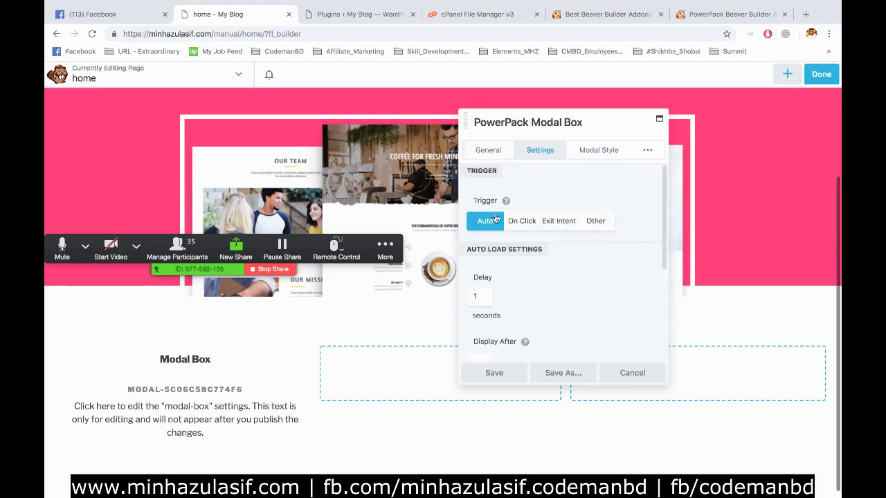
pyautogui.click(520, 221)
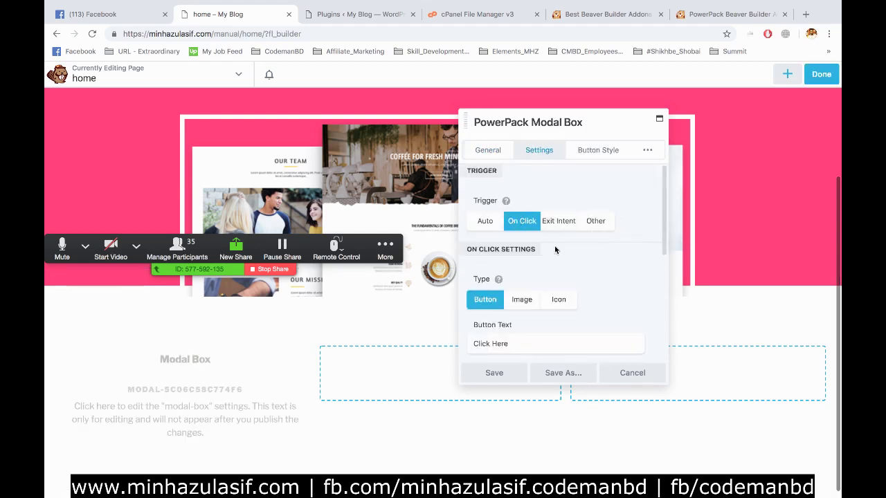
pyautogui.scroll(-1, 475, 225)
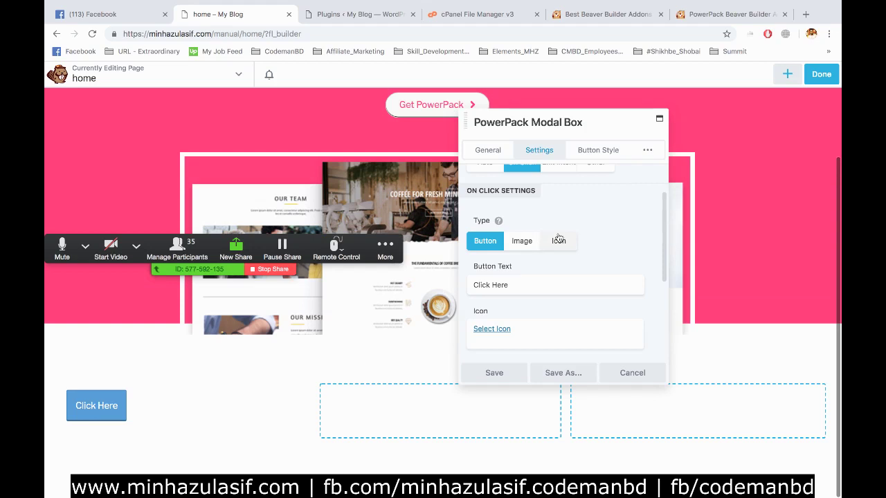
pyautogui.click(510, 238)
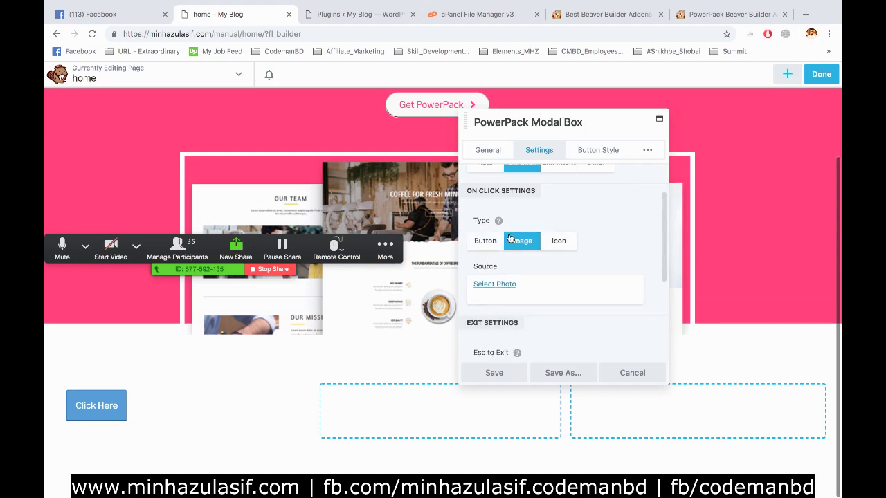
pyautogui.click(552, 239)
pyautogui.scroll(-2, 556, 240)
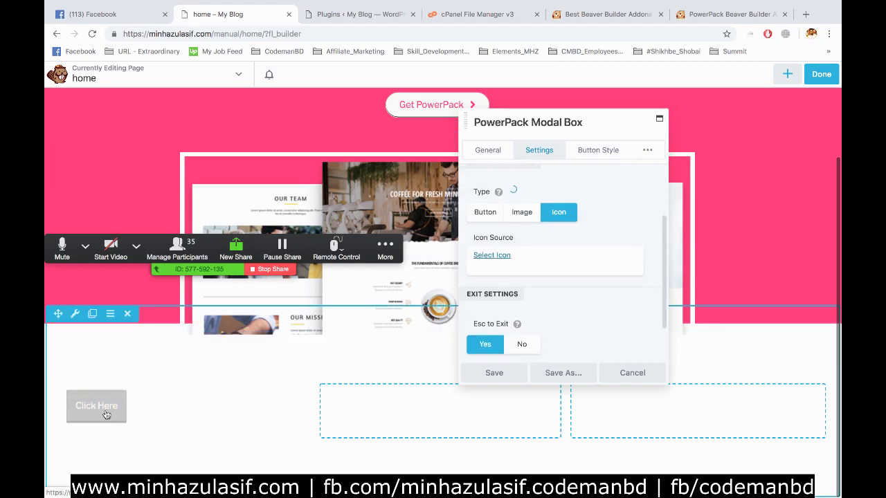
# - Check the modal box's title and Custom Modules content, and close its settings without saving
pyautogui.click(481, 148)
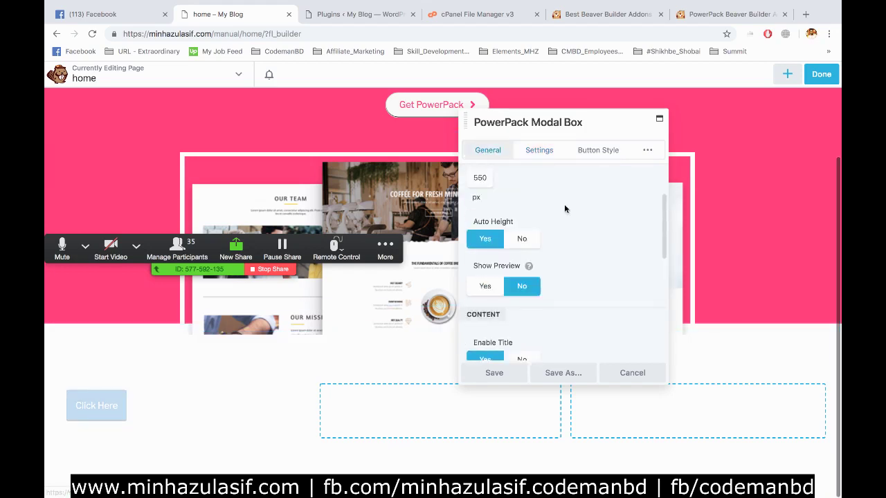
pyautogui.scroll(-5, 604, 241)
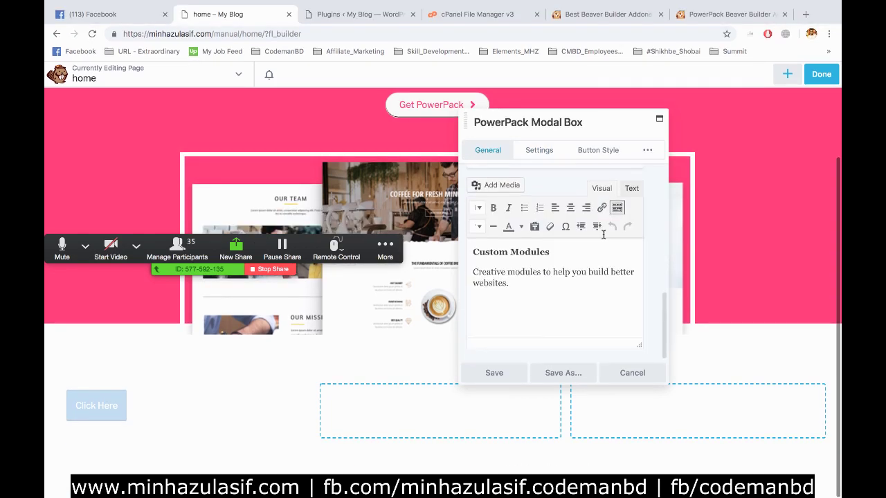
pyautogui.scroll(3, 604, 241)
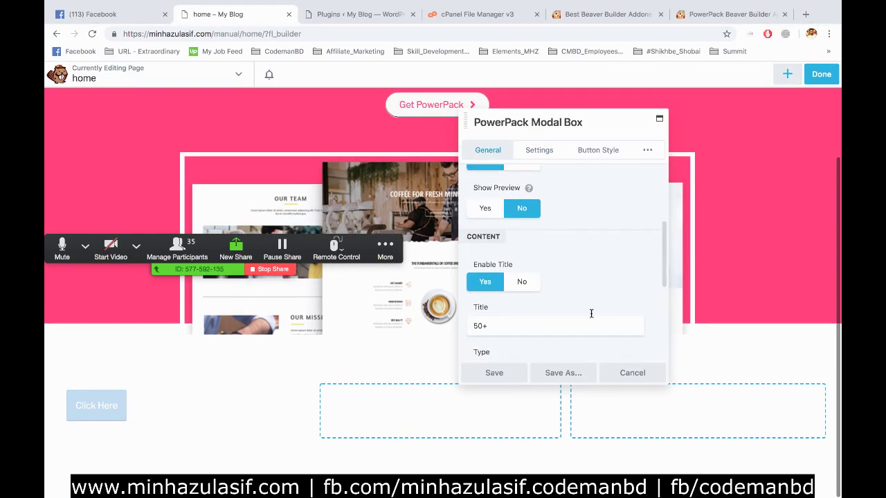
pyautogui.scroll(-5, 589, 311)
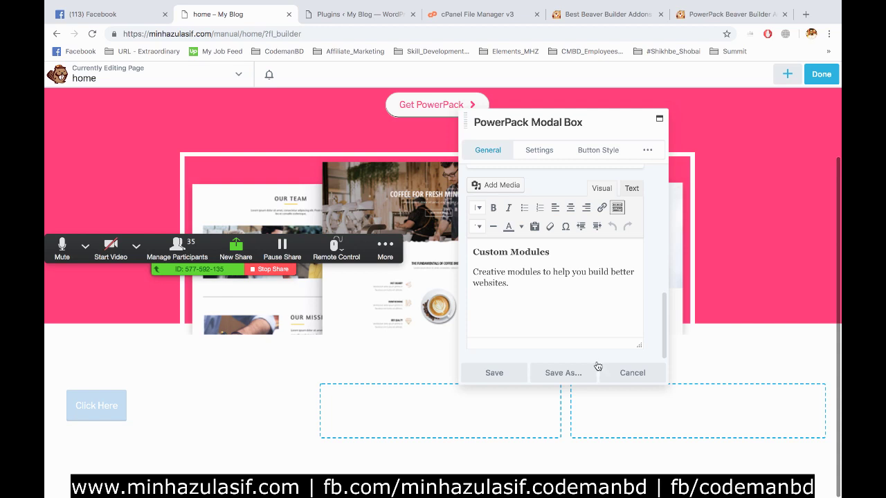
pyautogui.click(629, 373)
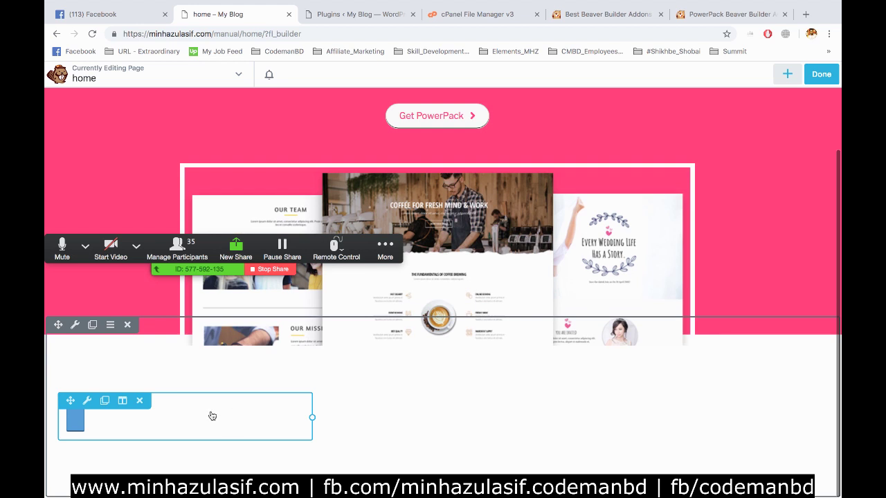
# - Delete the Modal Box module from the first column and switch the module group to Standard Modules
pyautogui.click(142, 402)
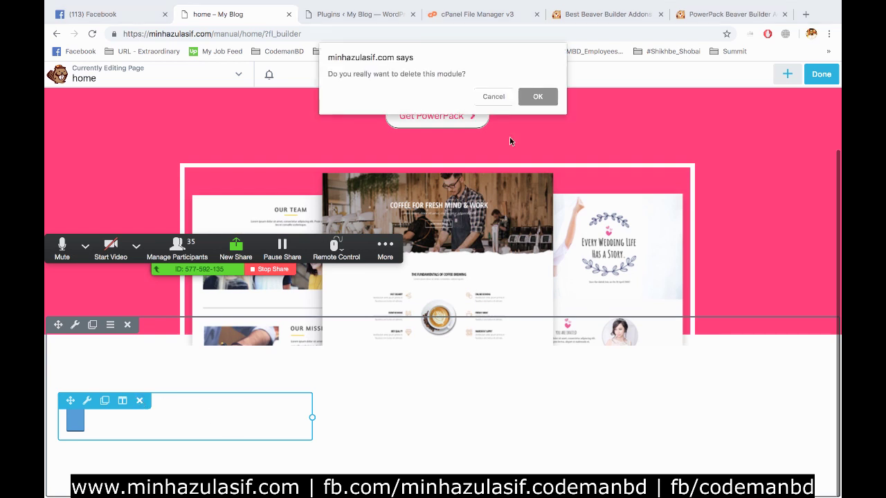
pyautogui.click(542, 98)
pyautogui.click(787, 74)
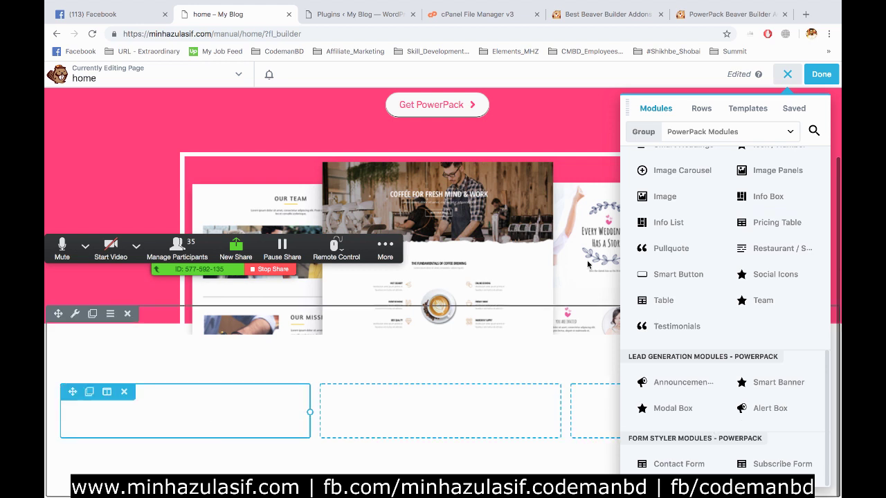
pyautogui.click(673, 129)
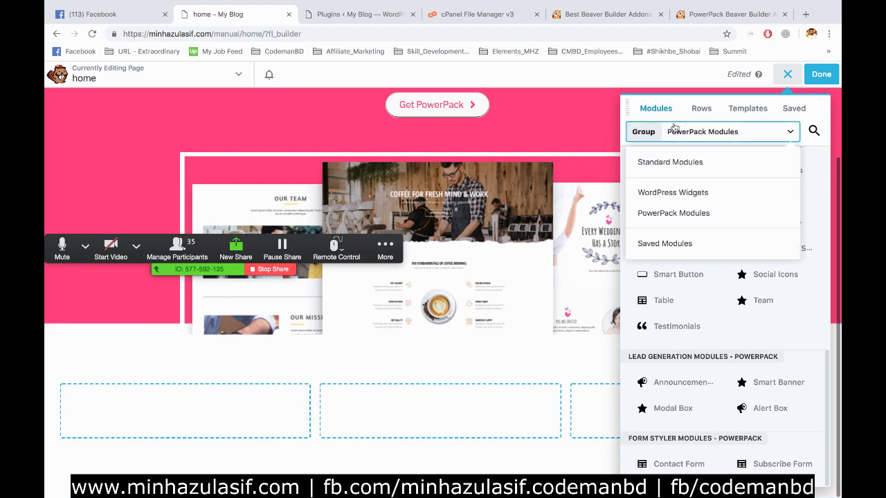
pyautogui.click(663, 163)
pyautogui.scroll(-1, 752, 300)
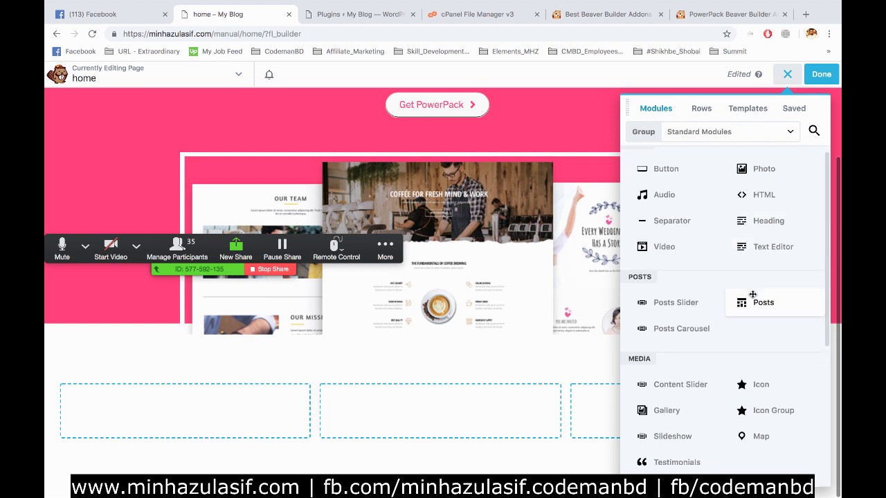
# - Copy the 50+ Custom Modules heading and description from the wpbeaveraddons.com home page and return to the page being edited
pyautogui.click(623, 18)
pyautogui.scroll(1, 288, 296)
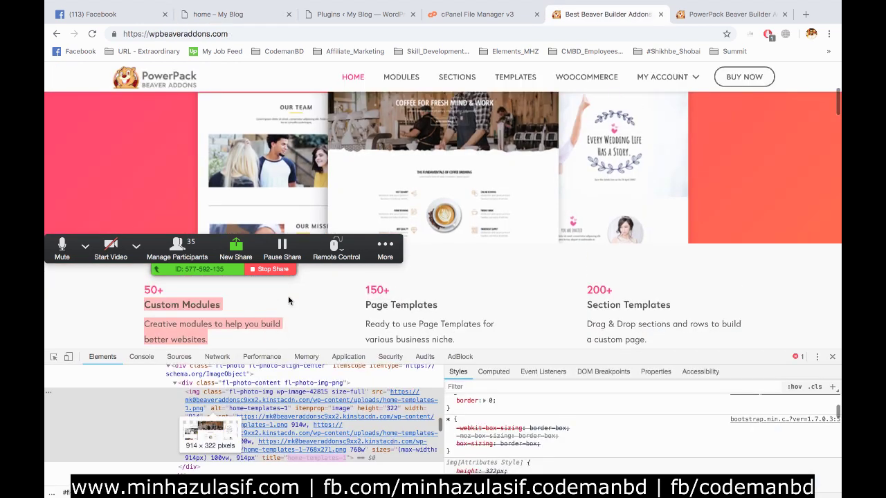
pyautogui.moveTo(144, 291); pyautogui.dragTo(213, 254)
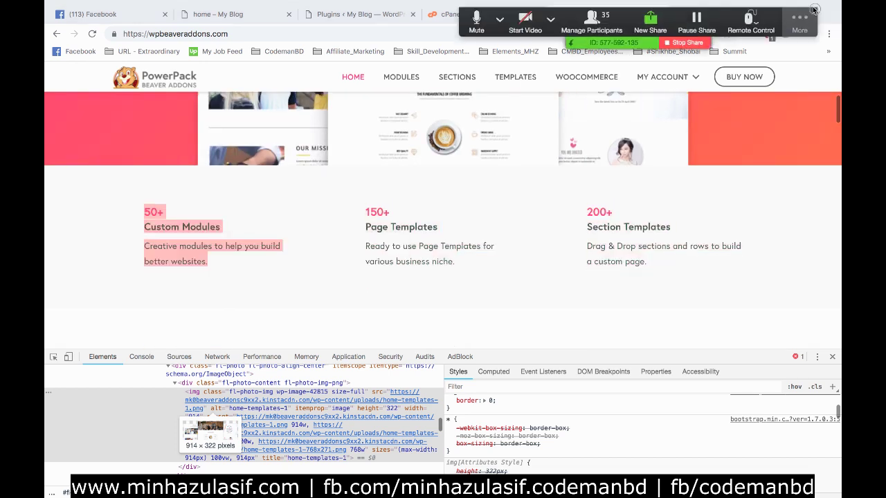
pyautogui.rightClick(183, 250)
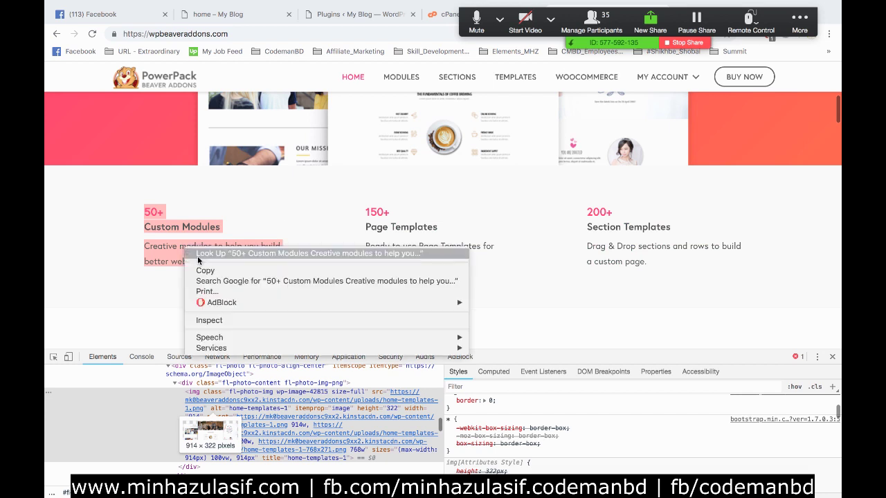
pyautogui.click(200, 270)
pyautogui.click(824, 6)
pyautogui.moveTo(633, 20); pyautogui.dragTo(218, 326)
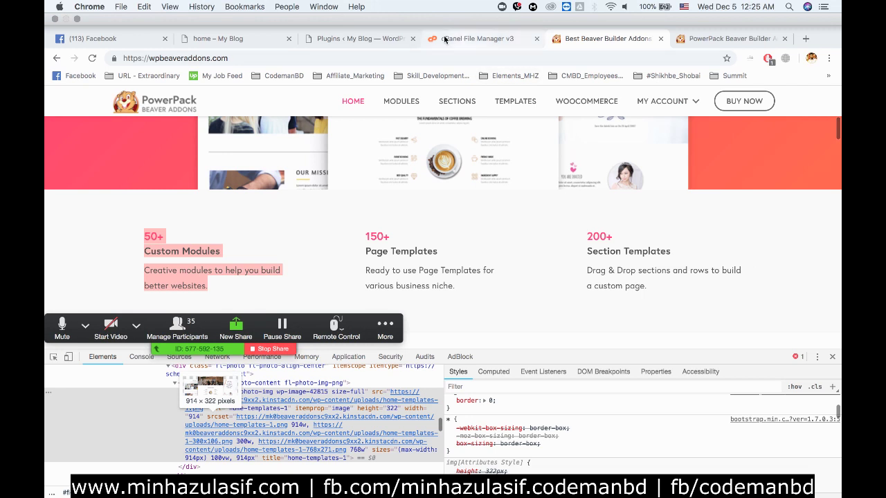
pyautogui.click(446, 40)
pyautogui.click(365, 39)
pyautogui.click(236, 41)
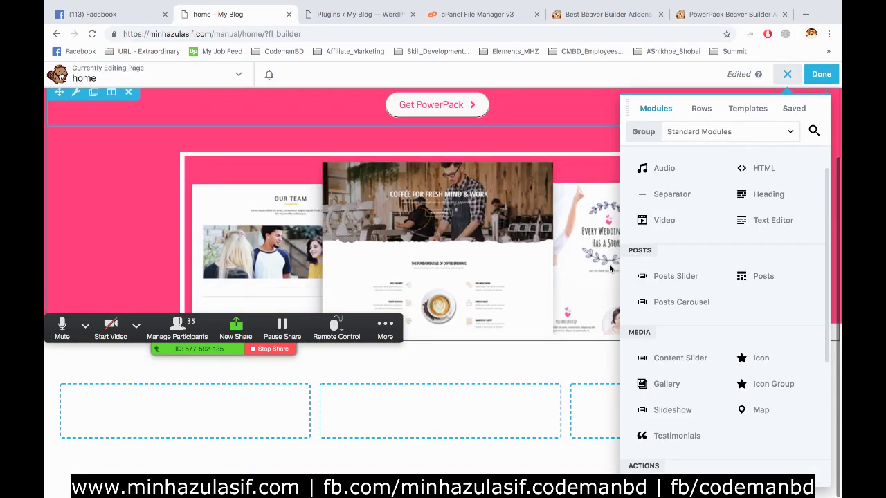
# - Add a Text Editor module to the first empty column and paste the copied 50+ Custom Modules heading and description into it
pyautogui.moveTo(761, 208); pyautogui.dragTo(134, 438)
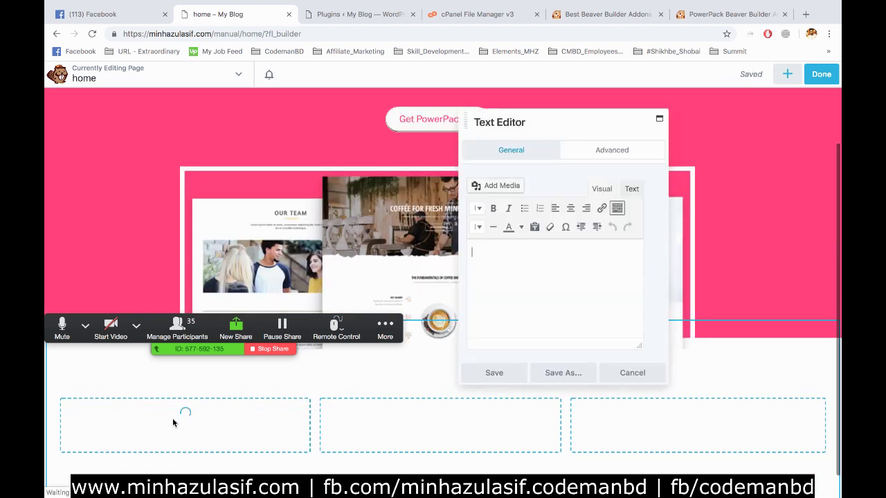
pyautogui.click(540, 272)
pyautogui.press('super+v')
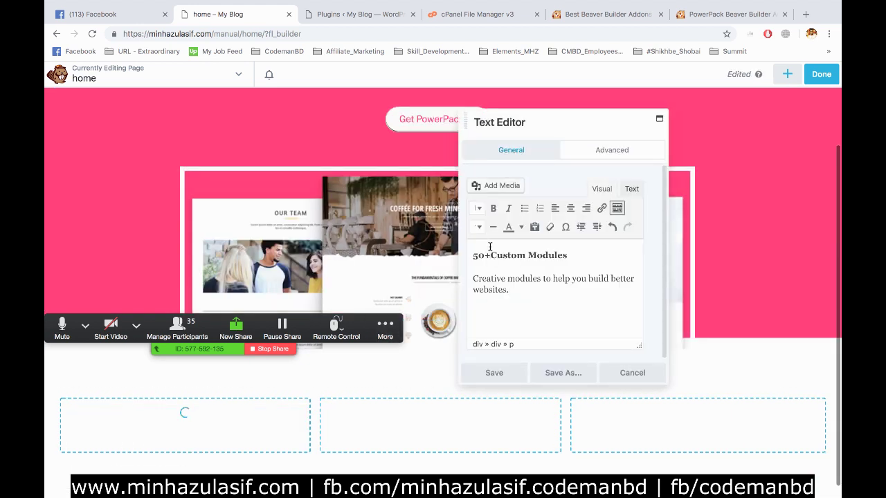
# - Try putting 50+ in its own heading paragraph above Custom Modules and colouring it red
pyautogui.click(490, 246)
pyautogui.press('Return')
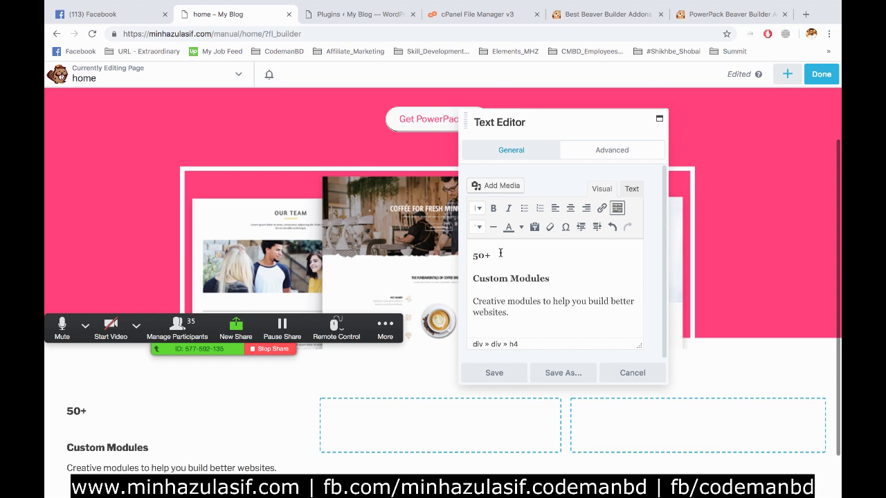
pyautogui.moveTo(501, 253); pyautogui.dragTo(474, 255)
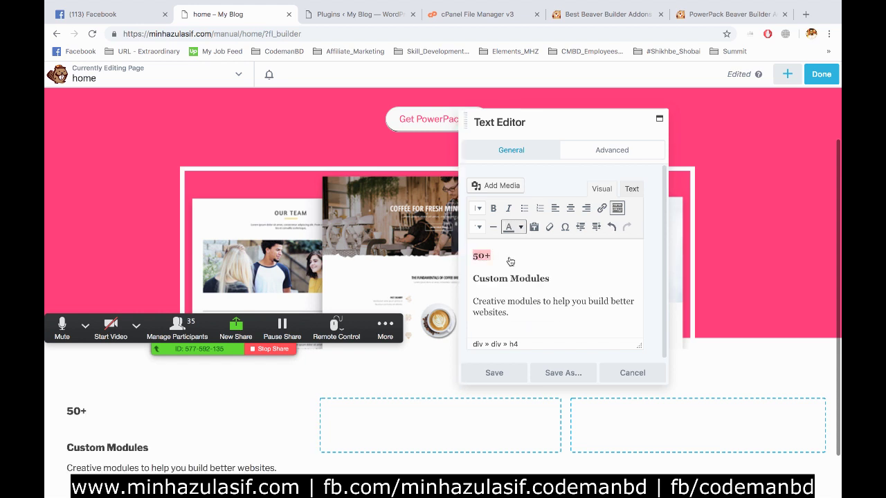
pyautogui.click(521, 227)
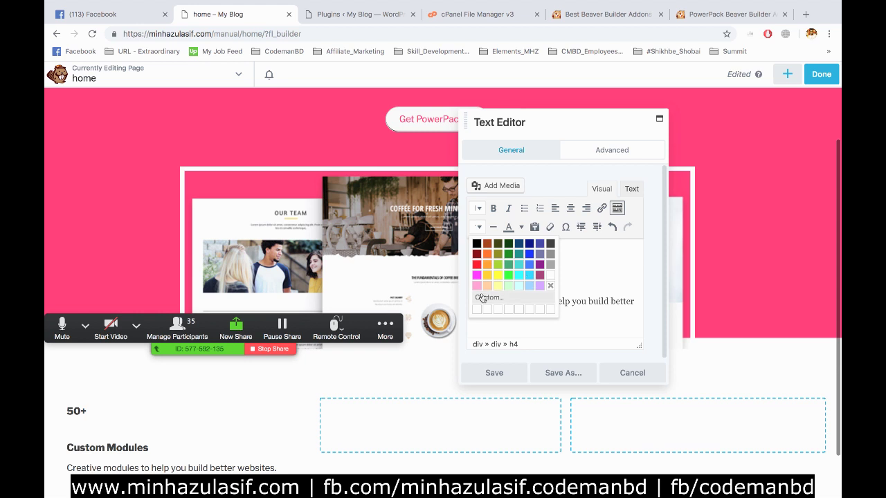
pyautogui.click(476, 265)
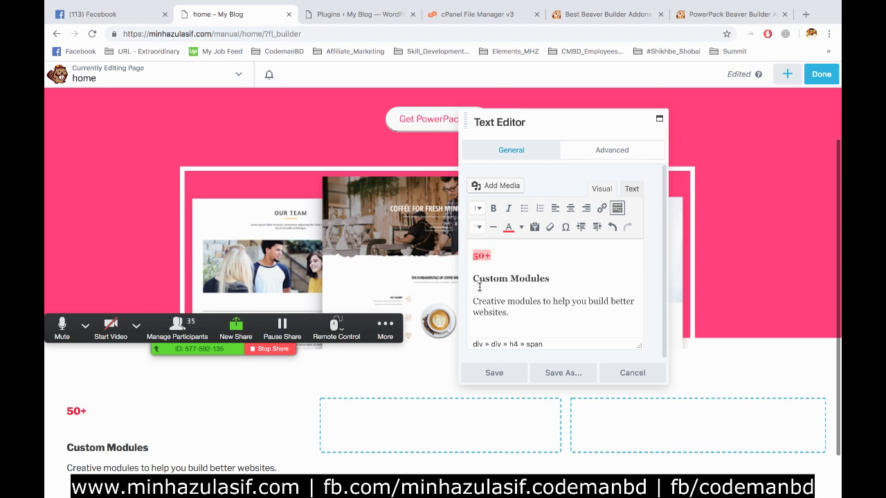
# - Undo the red colour and the paragraph break in the heading
pyautogui.click(487, 267)
pyautogui.moveTo(549, 278); pyautogui.dragTo(479, 282)
pyautogui.hotkey('ctrl', 'z')
pyautogui.hotkey('ctrl', 'z')
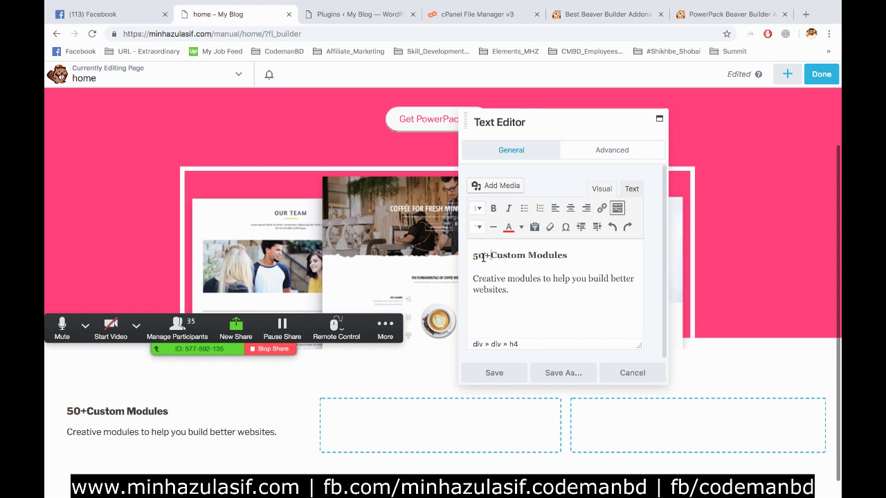
# - Insert a space between 50+ and Custom Modules in the heading
pyautogui.click(490, 256)
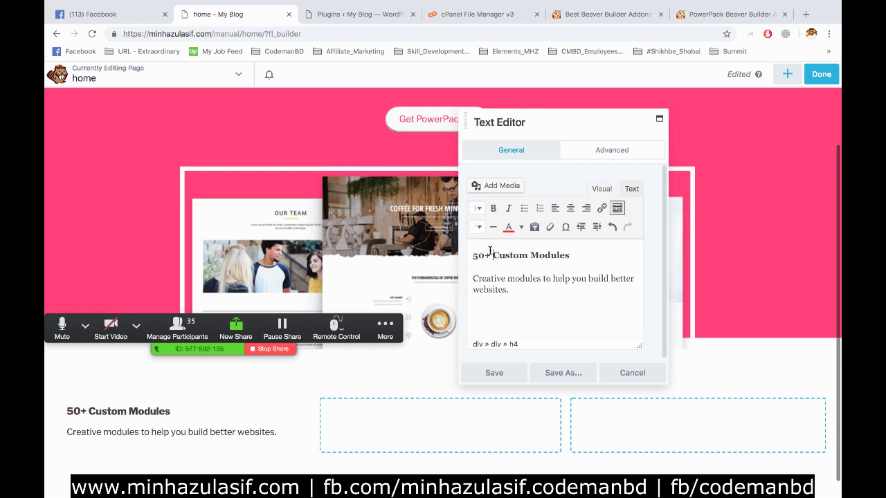
pyautogui.moveTo(539, 251); pyautogui.dragTo(581, 247)
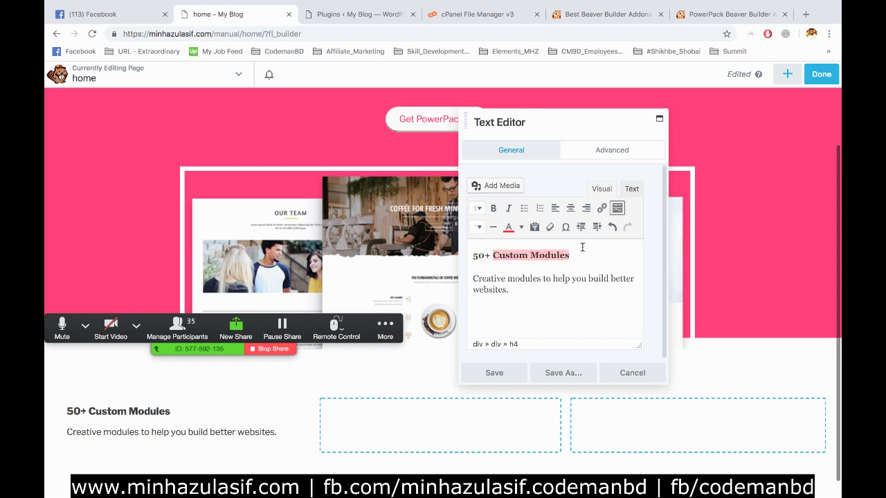
pyautogui.click(488, 252)
pyautogui.moveTo(488, 251); pyautogui.dragTo(462, 254)
pyautogui.click(513, 289)
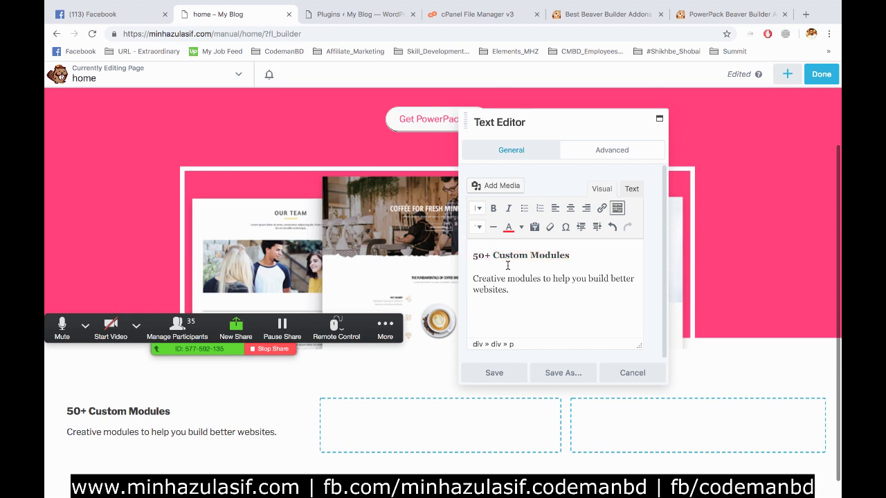
# - Insert a <br> tag after 50+ in the heading's HTML to put Custom Modules on its own line
pyautogui.click(626, 190)
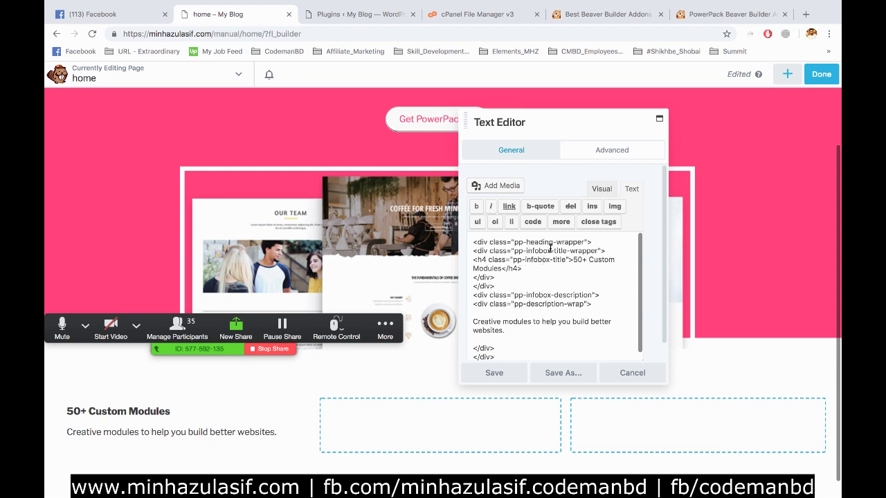
pyautogui.click(574, 261)
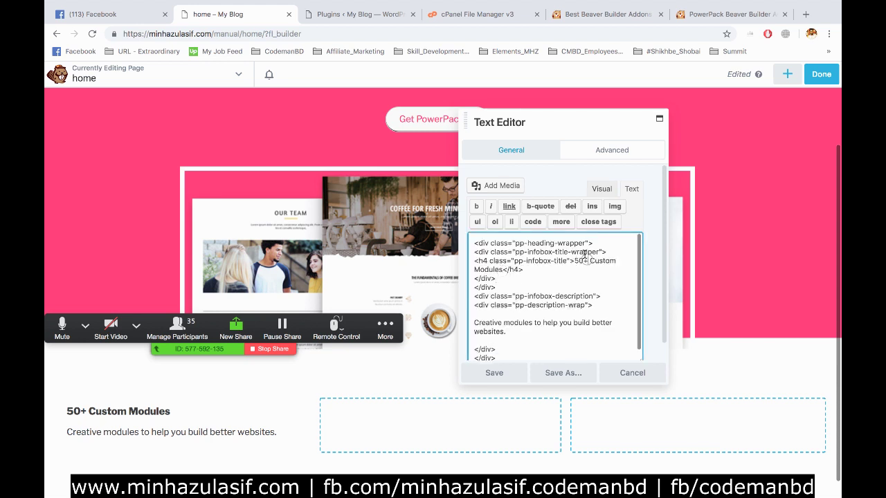
pyautogui.write('<br ')
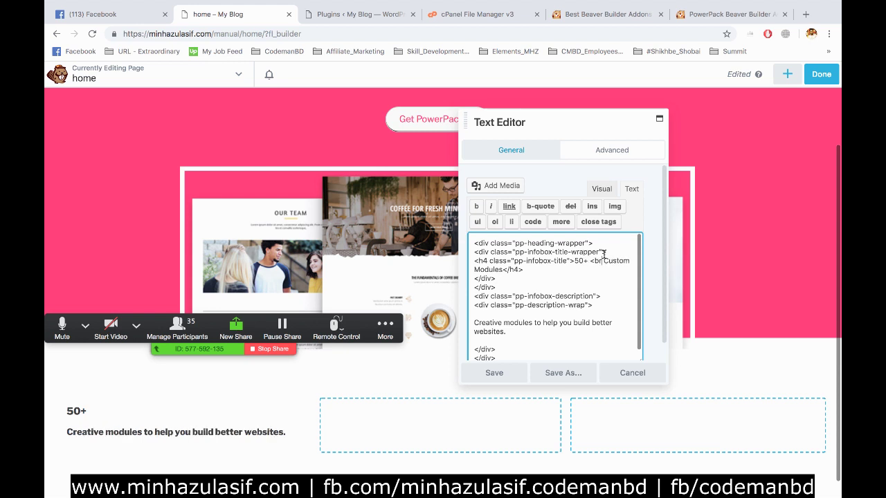
pyautogui.write('>')
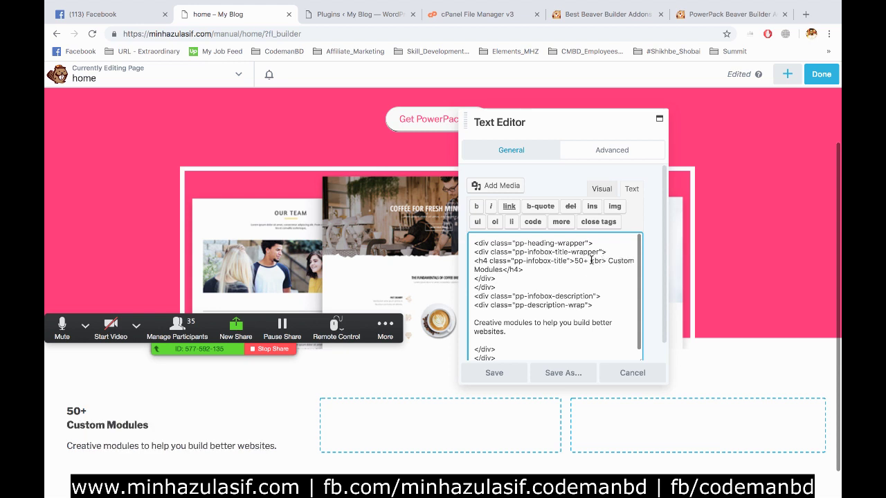
# - Try wrapping 50+ in plain <span> and </span> tags in the heading's HTML and check it in the visual view
pyautogui.moveTo(82, 415)
pyautogui.rightClick(572, 255)
pyautogui.click(574, 256)
pyautogui.write('<s')
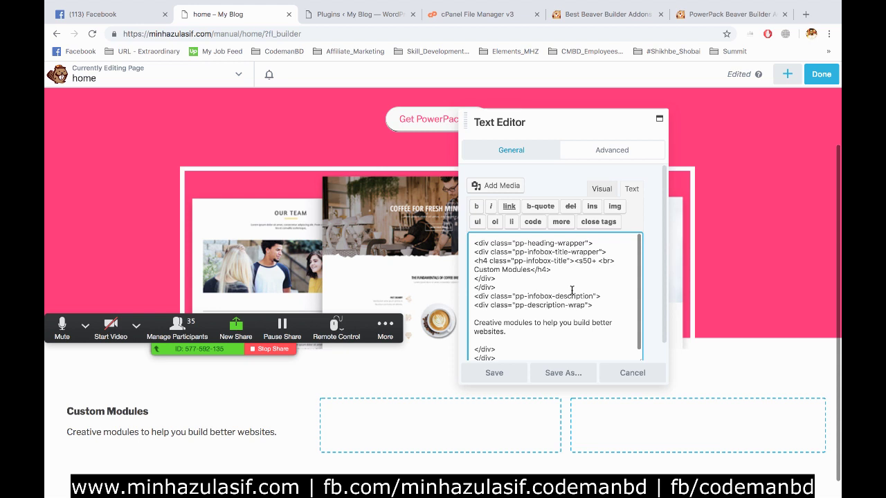
pyautogui.write('pan>')
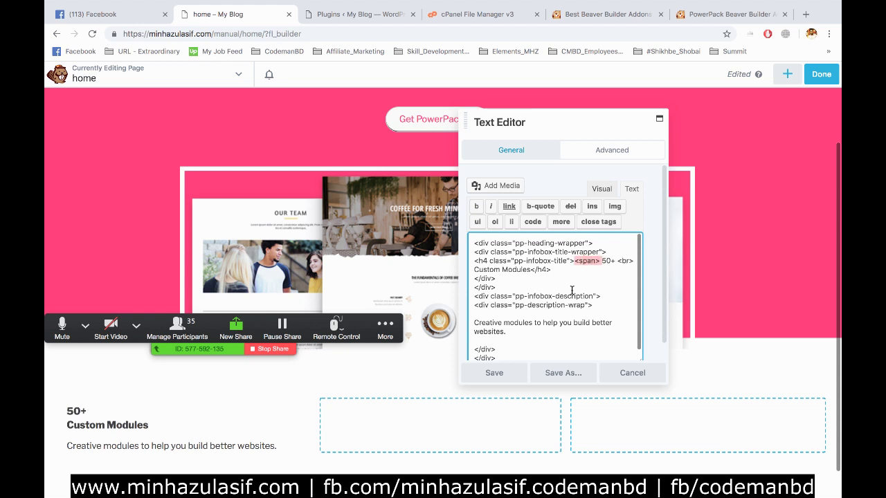
pyautogui.click(617, 261)
pyautogui.write('<span>')
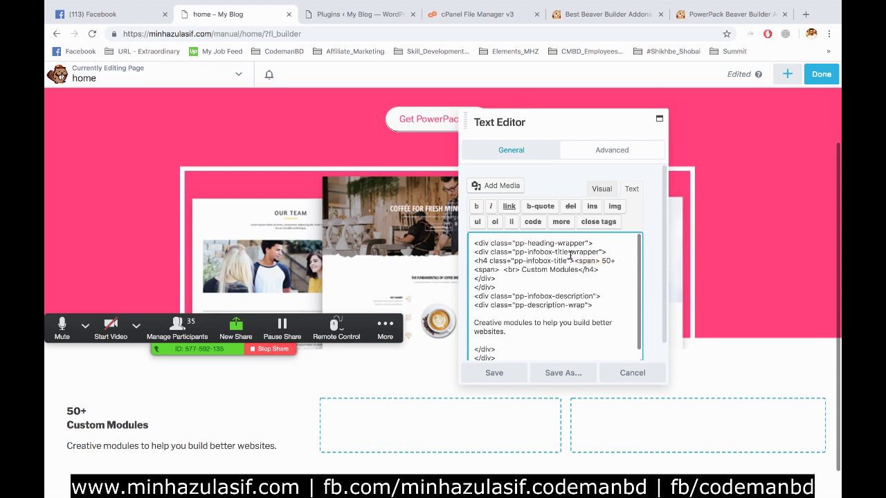
pyautogui.click(477, 269)
pyautogui.write('/')
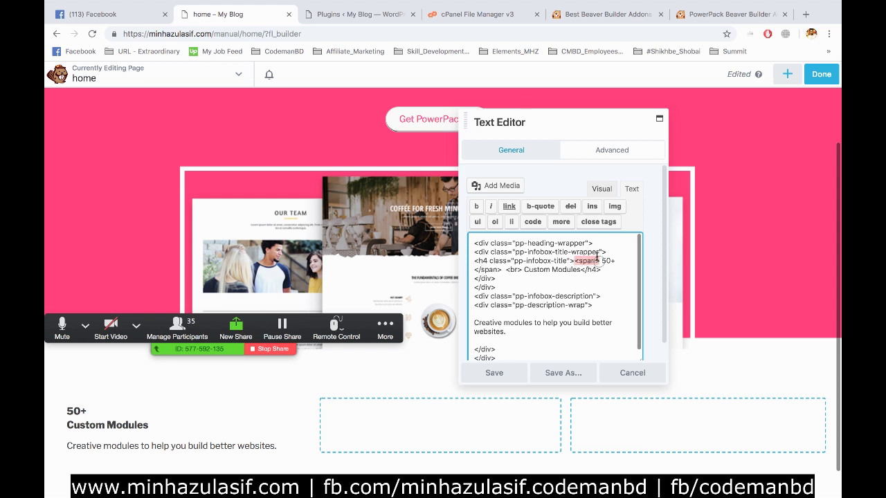
pyautogui.click(474, 267)
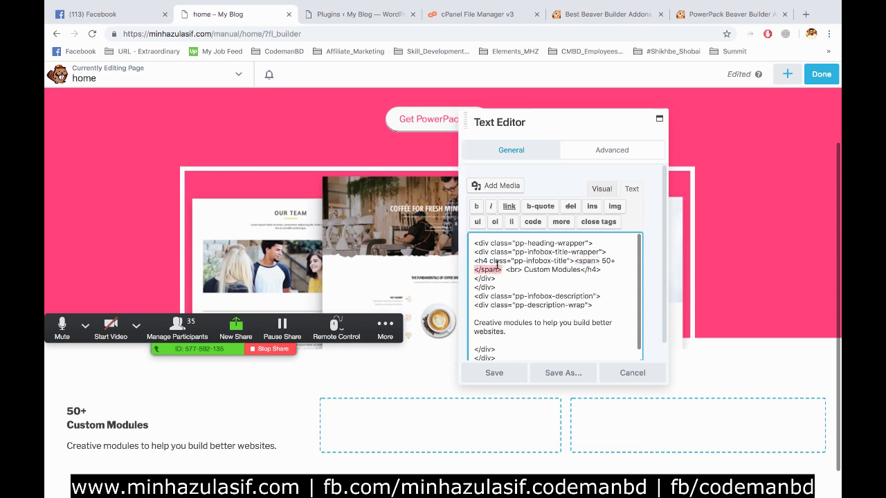
pyautogui.click(597, 190)
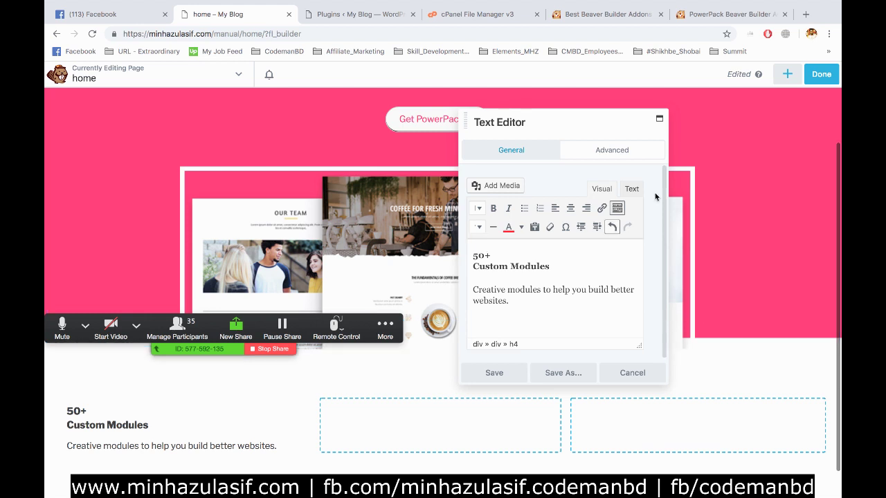
# - Reopen the heading's HTML and put a <span> tag before and after 50+
pyautogui.click(629, 189)
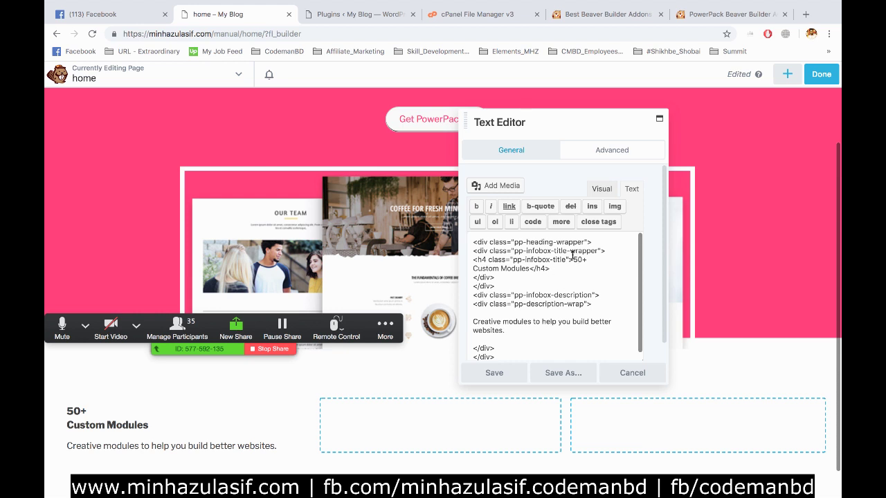
pyautogui.click(573, 258)
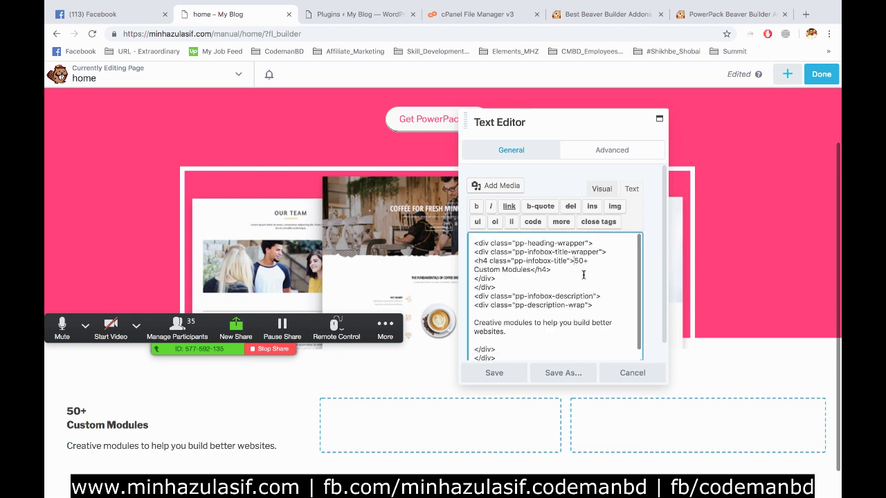
pyautogui.write('<span')
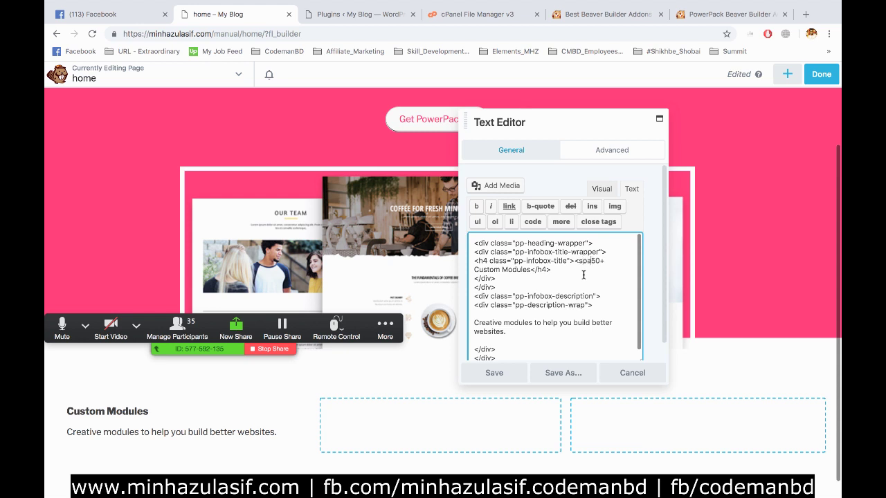
pyautogui.write('>')
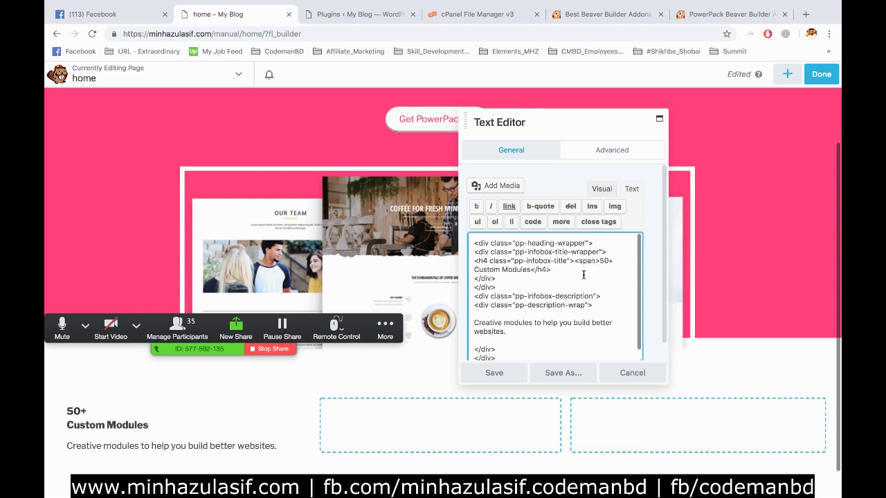
pyautogui.hotkey('shift', 'Left')
pyautogui.hotkey('shift', 'Left')
pyautogui.hotkey('shift', 'Left')
pyautogui.hotkey('shift', 'Left')
pyautogui.hotkey('shift', 'Left')
pyautogui.hotkey('shift', 'Left')
pyautogui.hotkey('ctrl', 'c')
pyautogui.press('Right')
pyautogui.hotkey('ctrl', 'v')
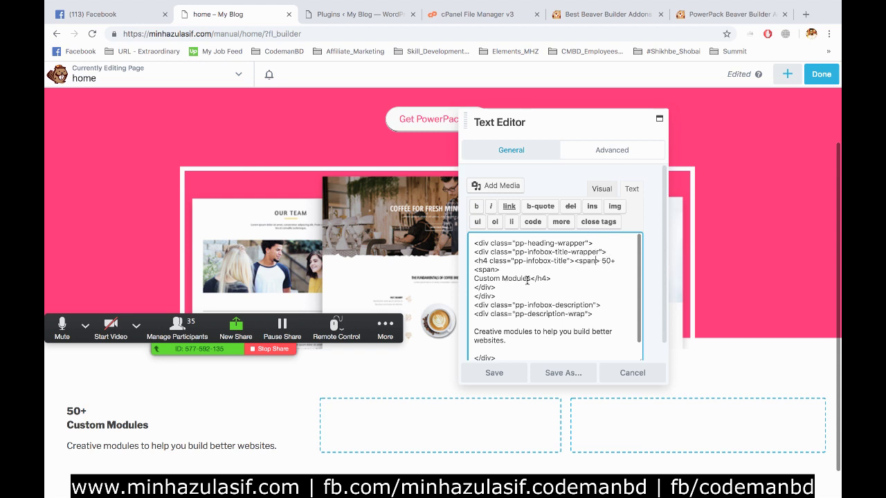
# - Add the inline style color:red; to the opening span before 50+
pyautogui.write('s')
pyautogui.write('tyle')
pyautogui.write('=""')
pyautogui.write('color:')
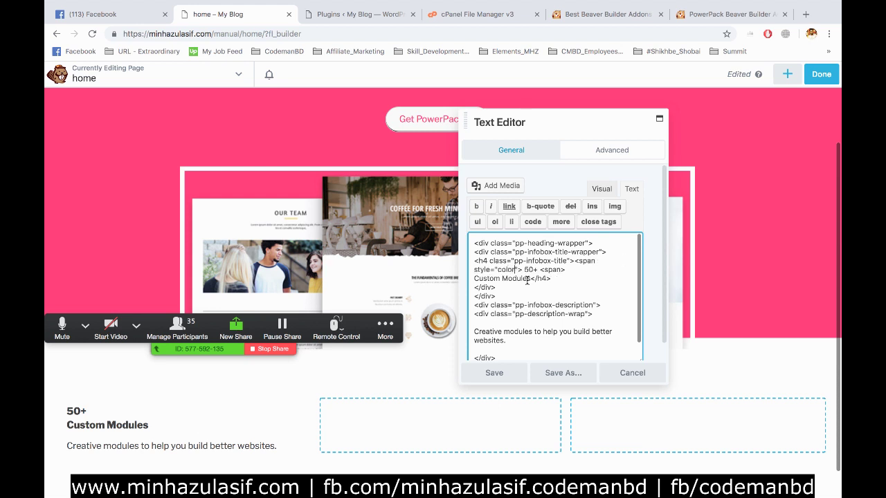
pyautogui.write('red;')
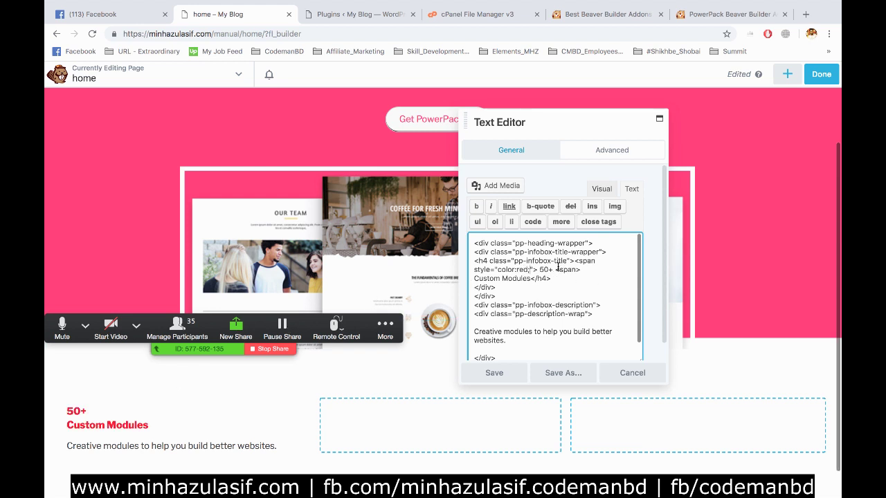
# - Turn the second span after 50+ into a closing </span> tag and save the Text Editor module
pyautogui.write('/')
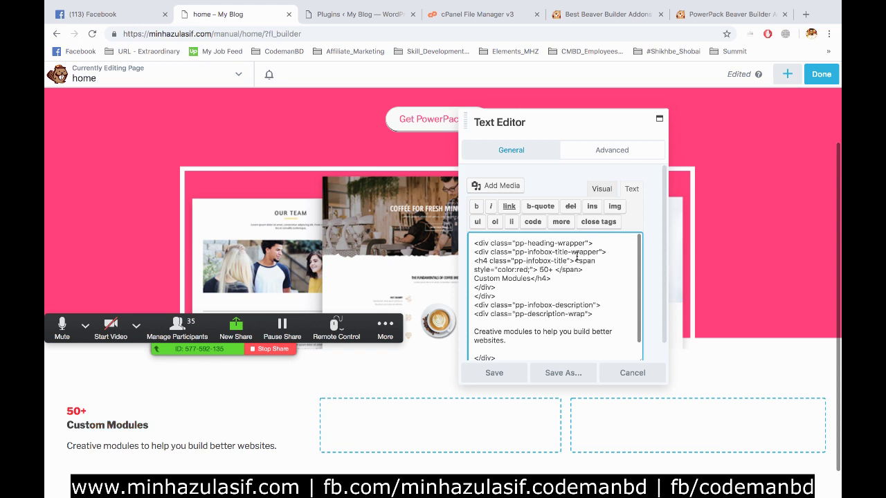
pyautogui.moveTo(483, 270); pyautogui.dragTo(533, 269)
pyautogui.moveTo(539, 268); pyautogui.dragTo(555, 268)
pyautogui.click(488, 371)
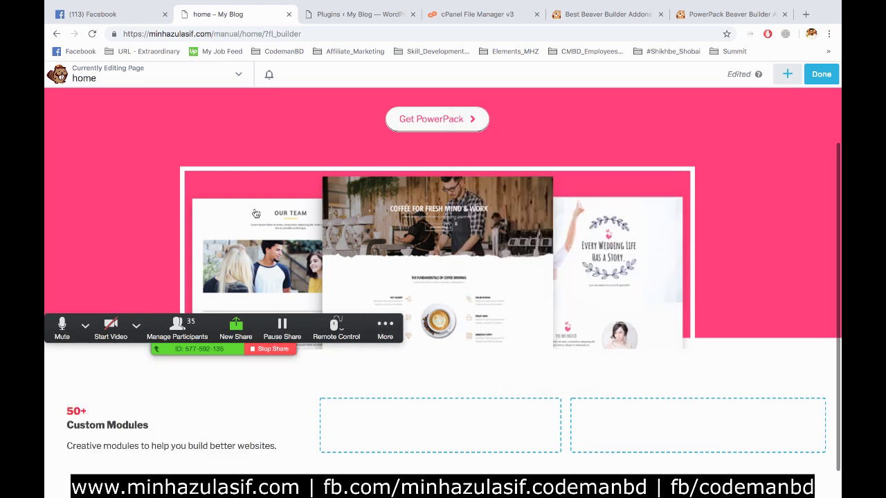
# - Switch to the Zoom window, read through the group chat messages, and return to the page in Google Chrome
pyautogui.hotkey('ctrl', 'Up')
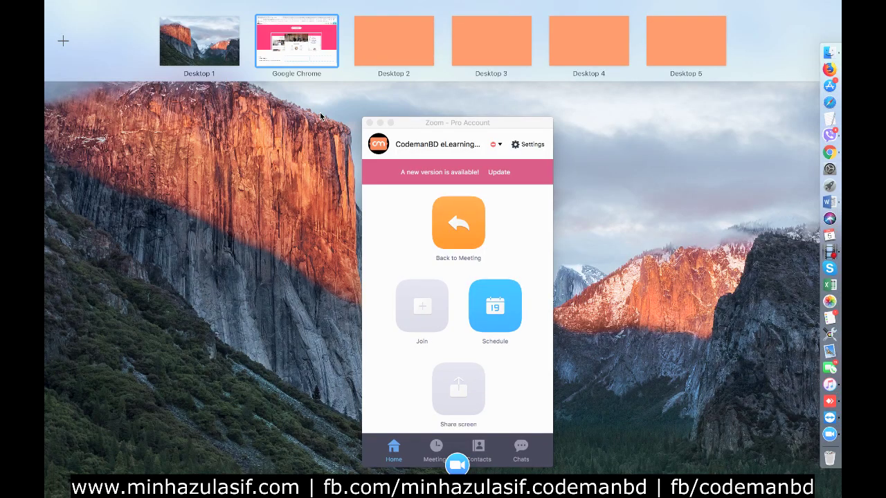
pyautogui.click(445, 209)
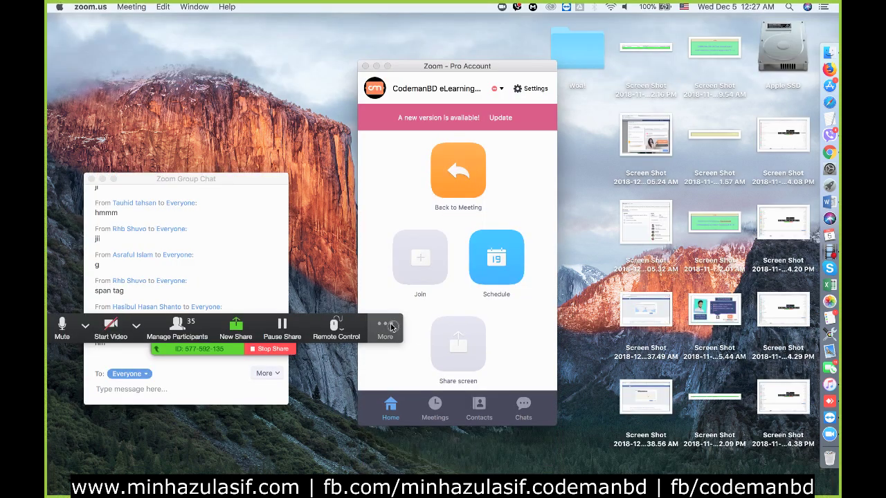
pyautogui.moveTo(396, 328); pyautogui.dragTo(451, 472)
pyautogui.scroll(-5, 188, 312)
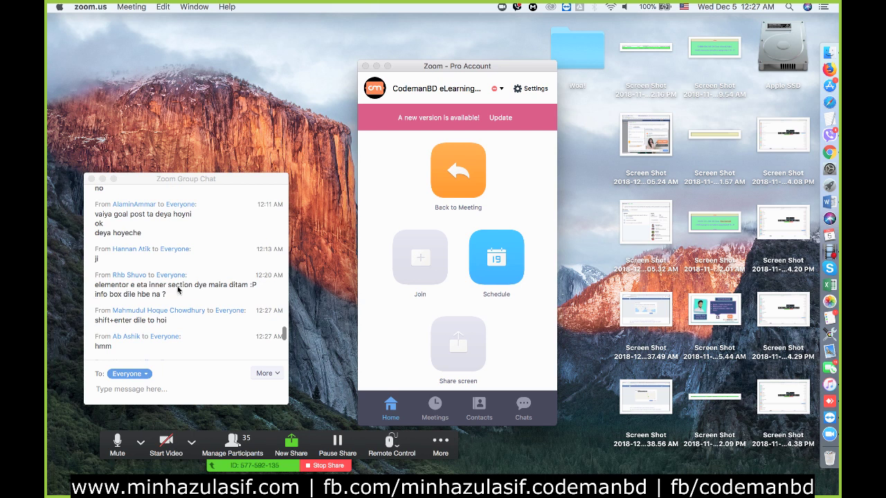
pyautogui.scroll(5, 208, 290)
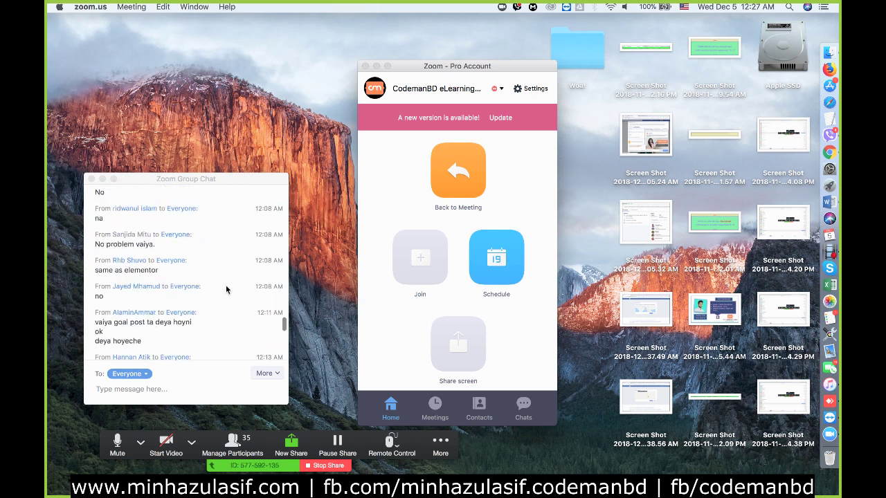
pyautogui.scroll(-5, 150, 335)
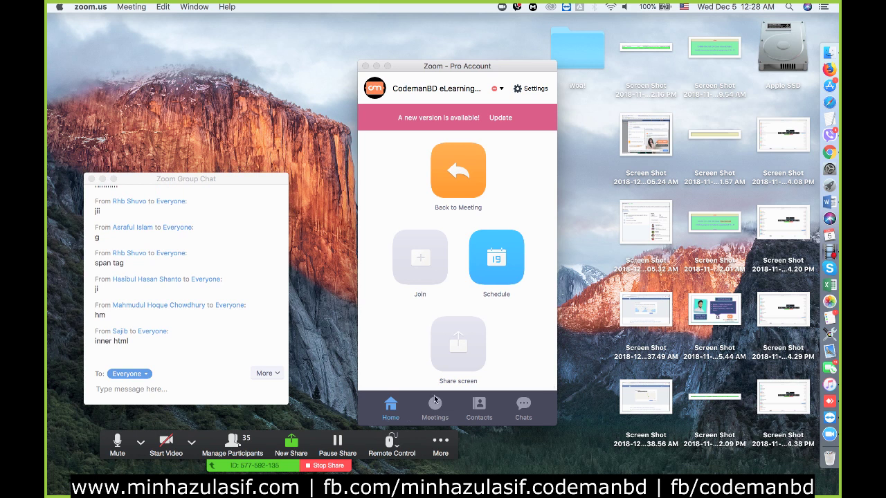
pyautogui.click(829, 154)
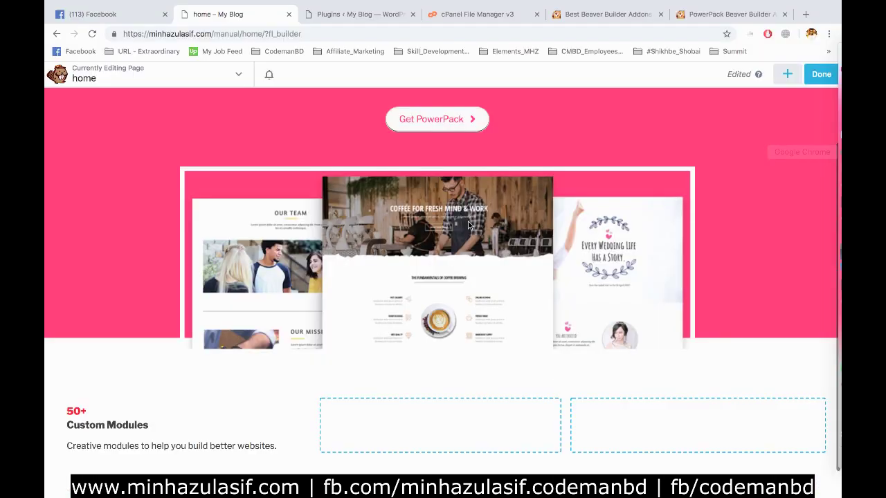
# - Review the three-column 50+, 150+ and 200+ row on the PowerPack site and return to the home page builder
pyautogui.scroll(-1, 392, 317)
pyautogui.moveTo(447, 446); pyautogui.dragTo(638, 108)
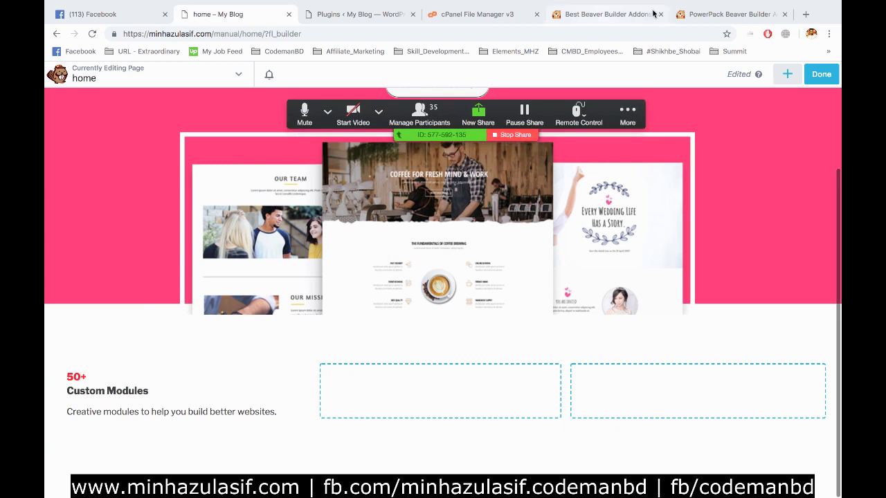
pyautogui.click(607, 14)
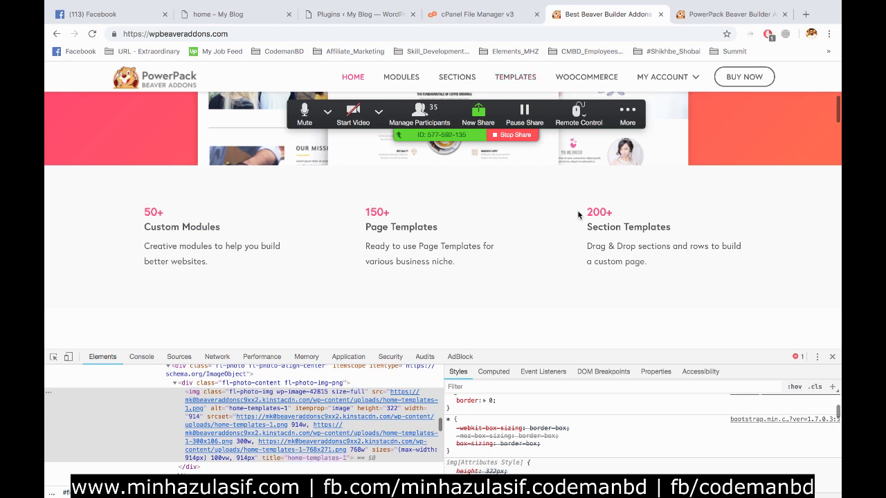
pyautogui.click(374, 14)
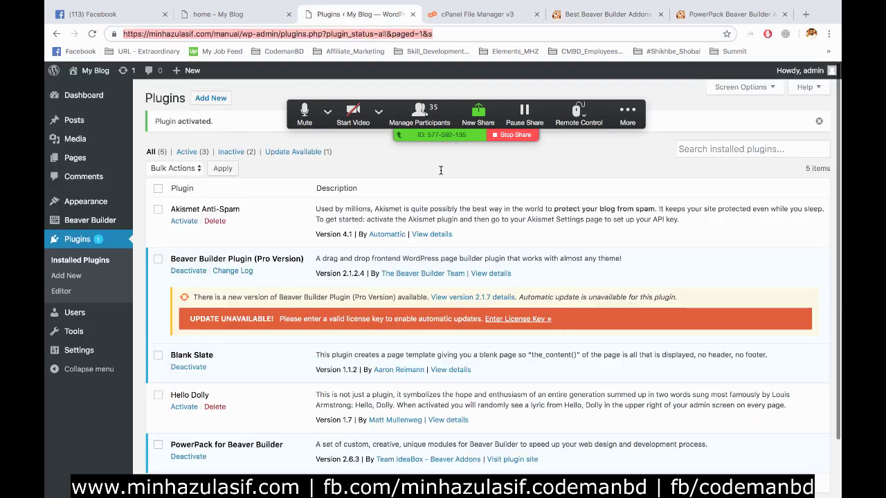
pyautogui.click(247, 19)
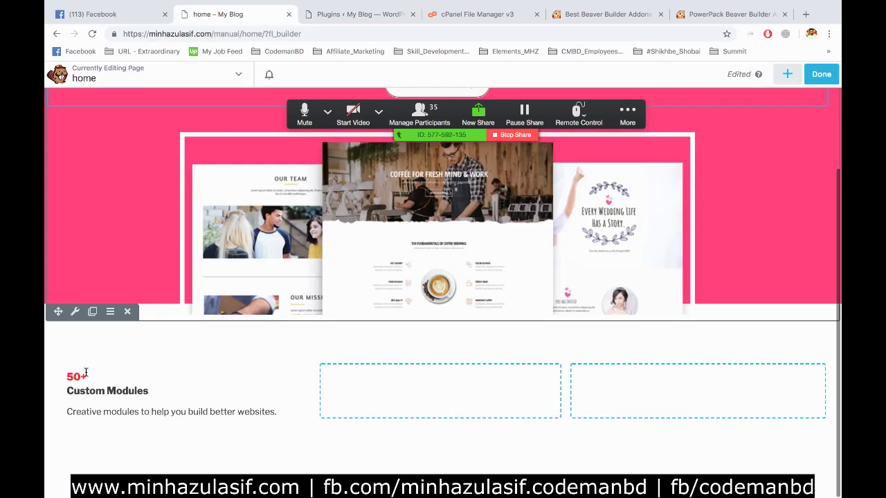
# - Duplicate the 50+ Custom Modules text module twice, placing one copy in the middle column and one in the third column
pyautogui.rightClick(119, 393)
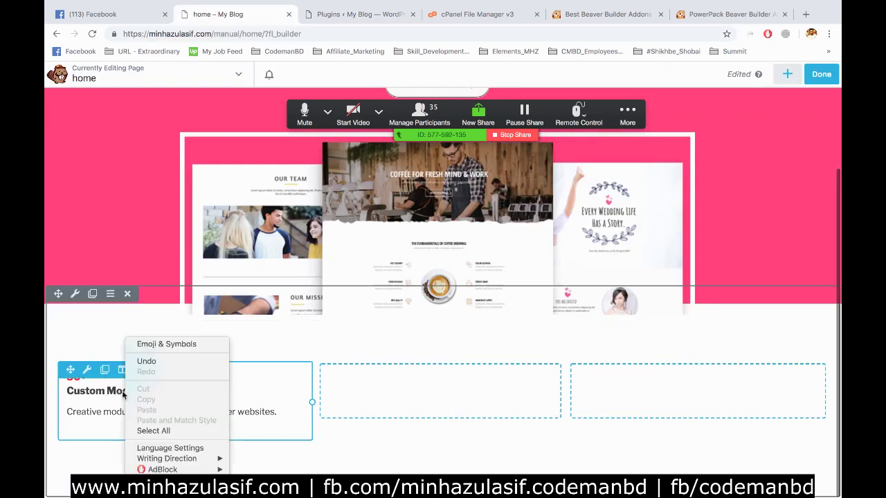
pyautogui.click(232, 402)
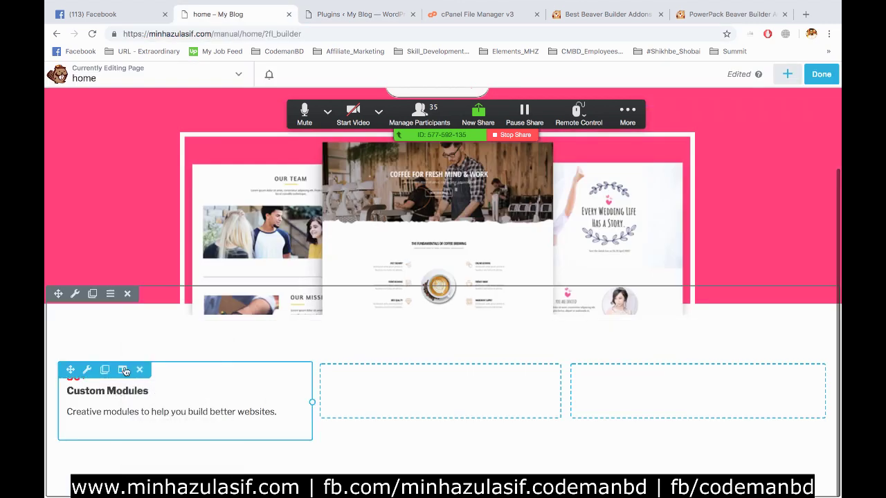
pyautogui.click(103, 370)
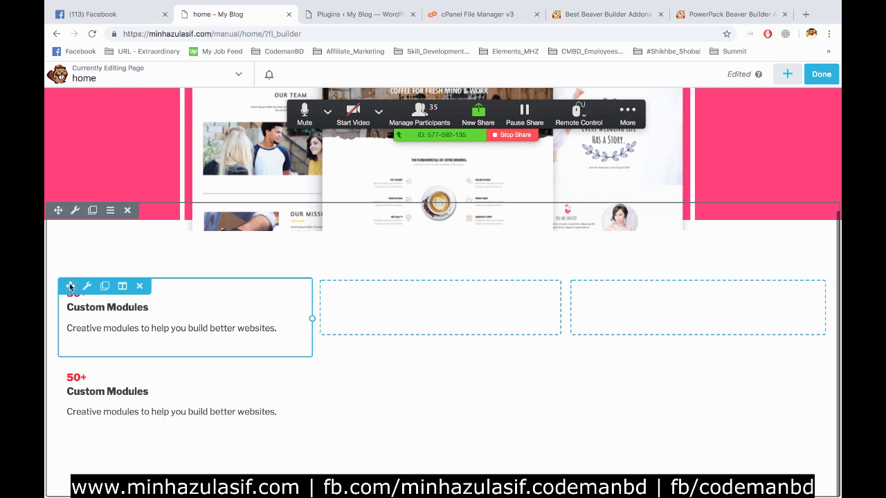
pyautogui.moveTo(71, 286); pyautogui.dragTo(419, 326)
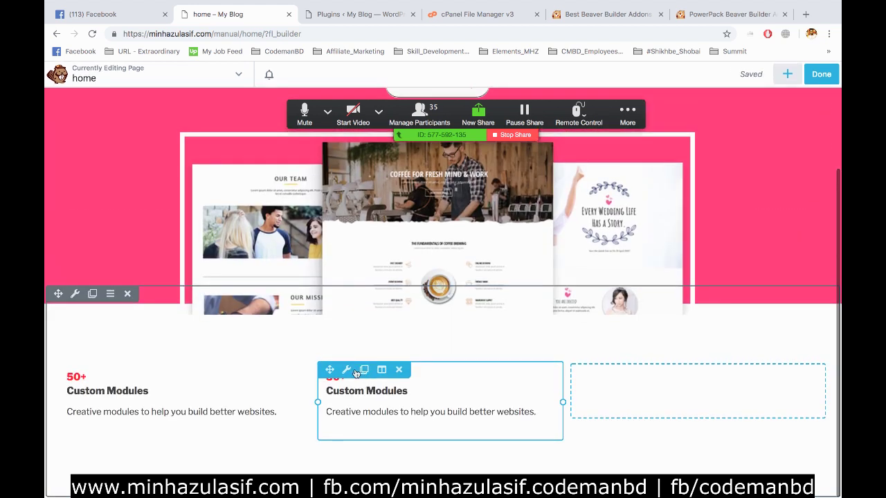
pyautogui.click(364, 368)
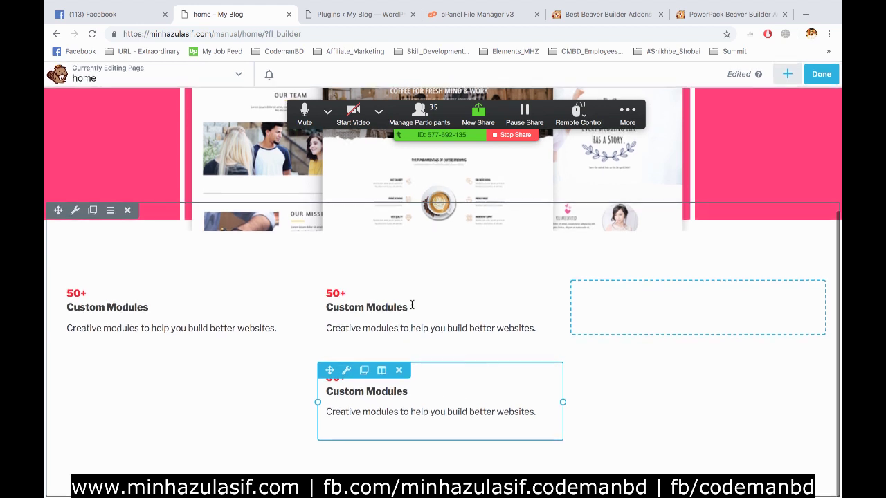
pyautogui.moveTo(330, 286); pyautogui.dragTo(631, 314)
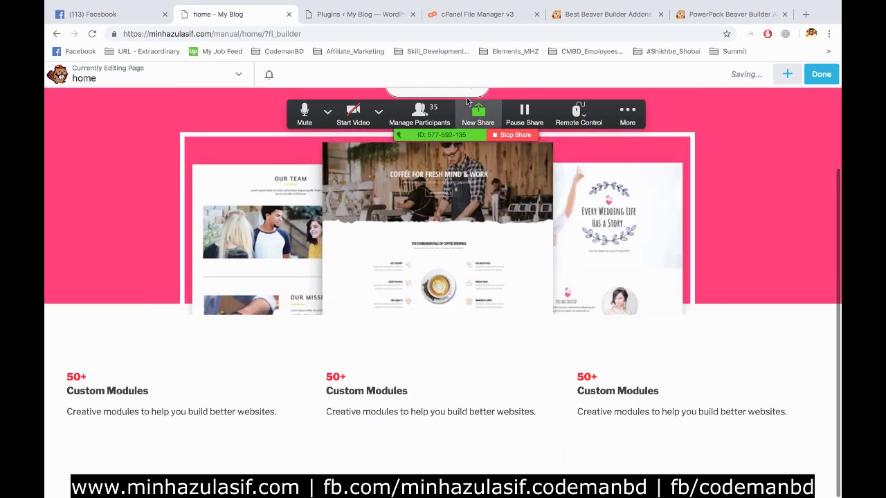
# - Inspect the Beaver Themer Ready icon in the PowerPack site's features section and return to the home page builder
pyautogui.click(585, 15)
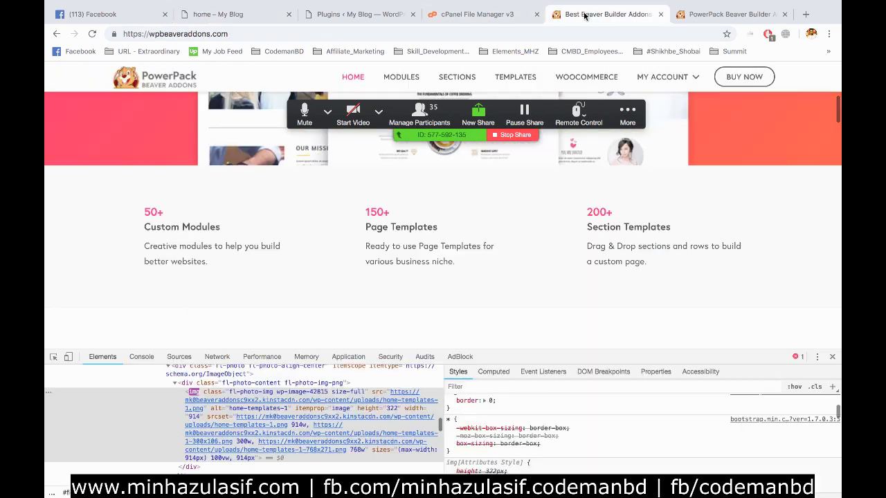
pyautogui.moveTo(353, 272); pyautogui.dragTo(443, 284)
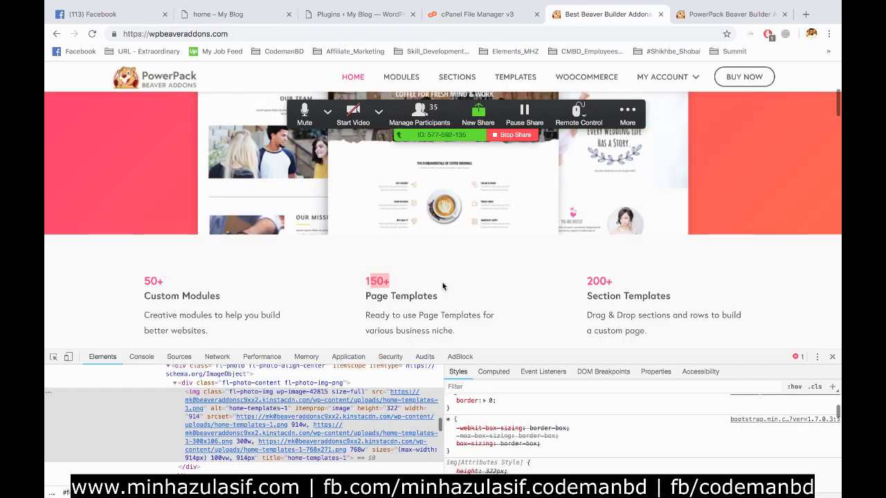
pyautogui.scroll(-3, 567, 277)
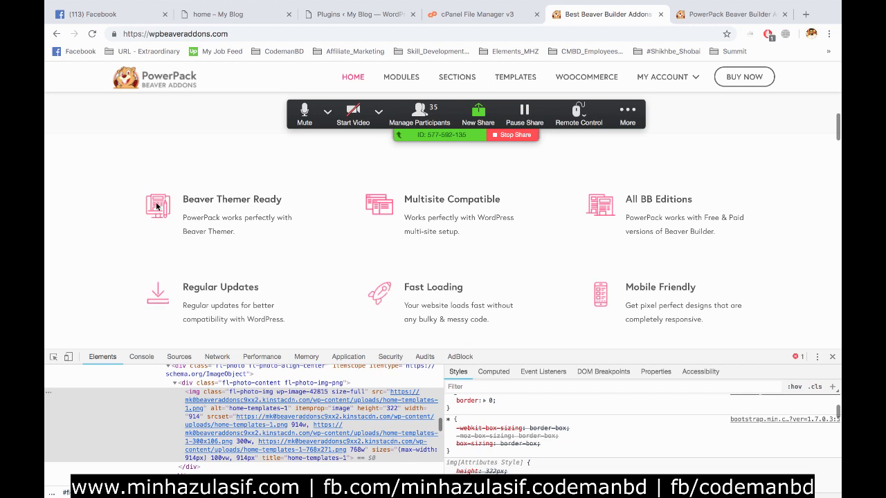
pyautogui.click(53, 357)
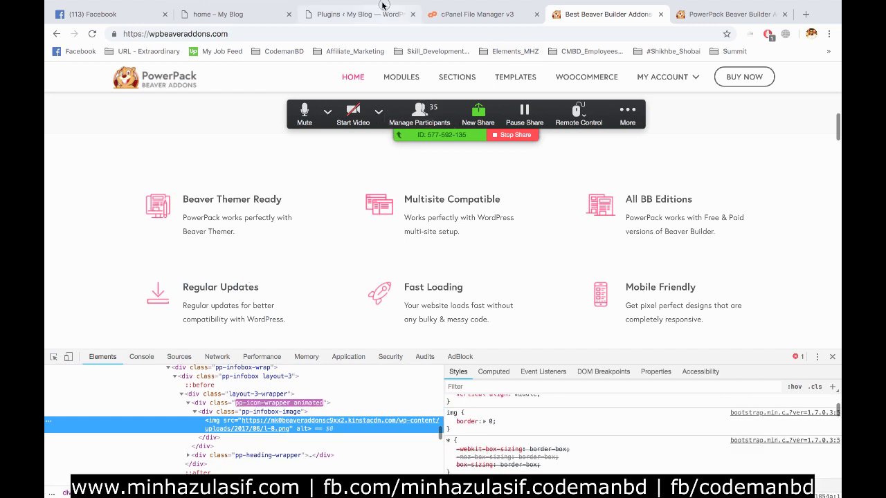
pyautogui.click(355, 12)
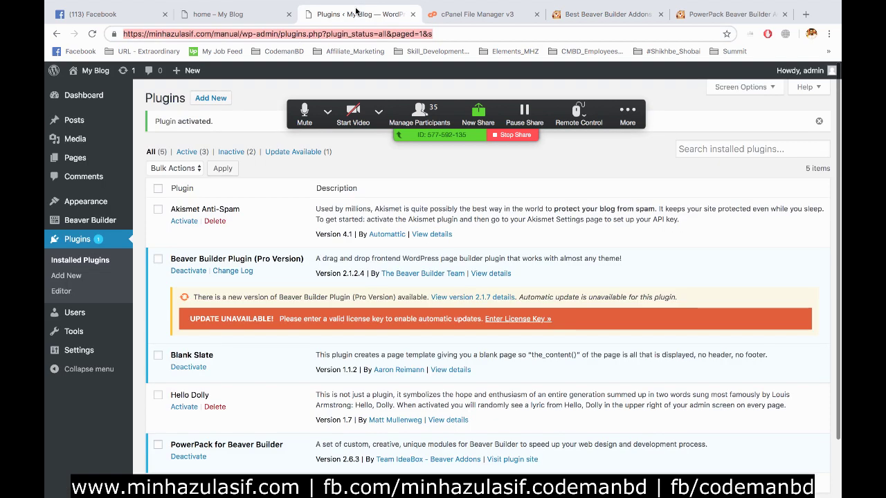
pyautogui.click(250, 14)
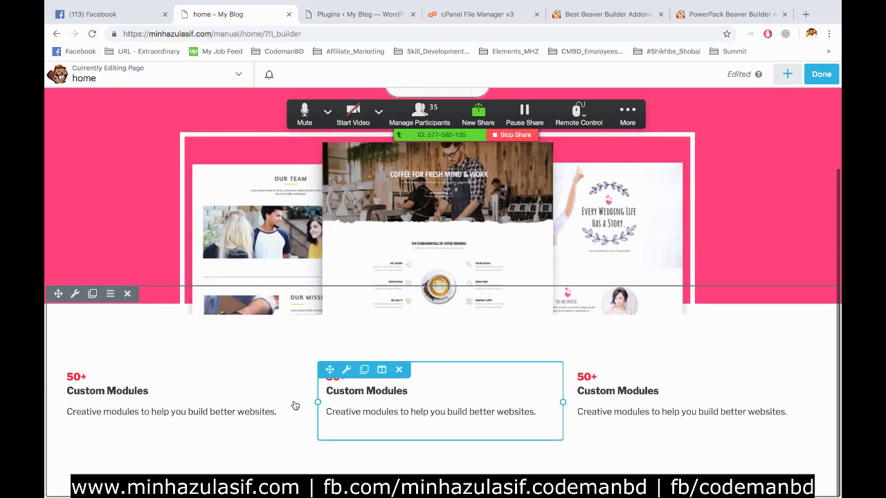
# - Duplicate the 50+ Custom Modules row and delete the text modules from all three columns of the copy
pyautogui.click(92, 295)
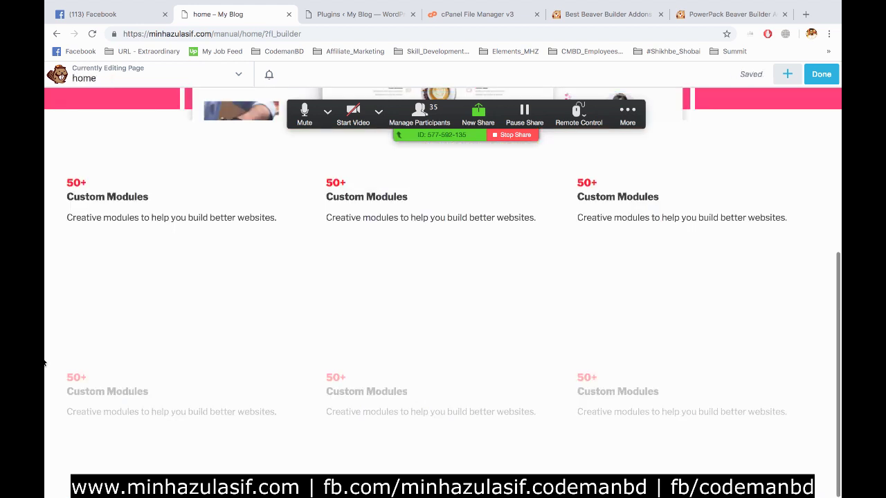
pyautogui.click(139, 371)
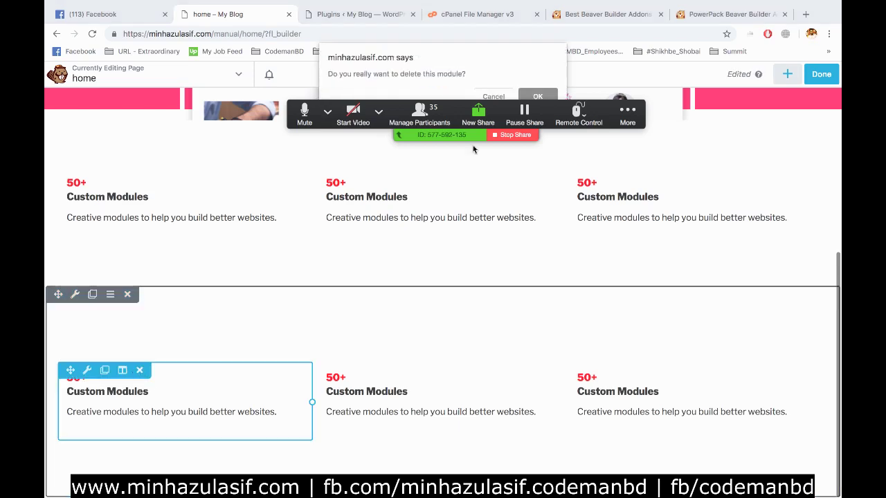
pyautogui.click(537, 94)
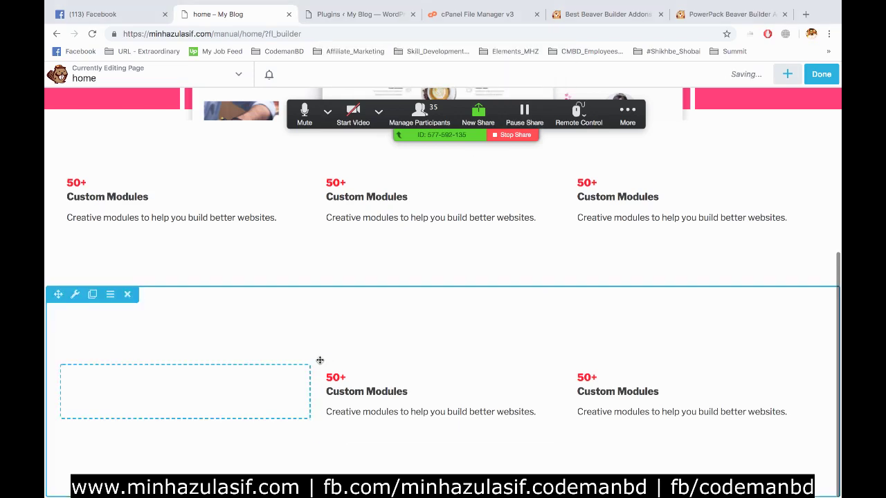
pyautogui.moveTo(320, 363)
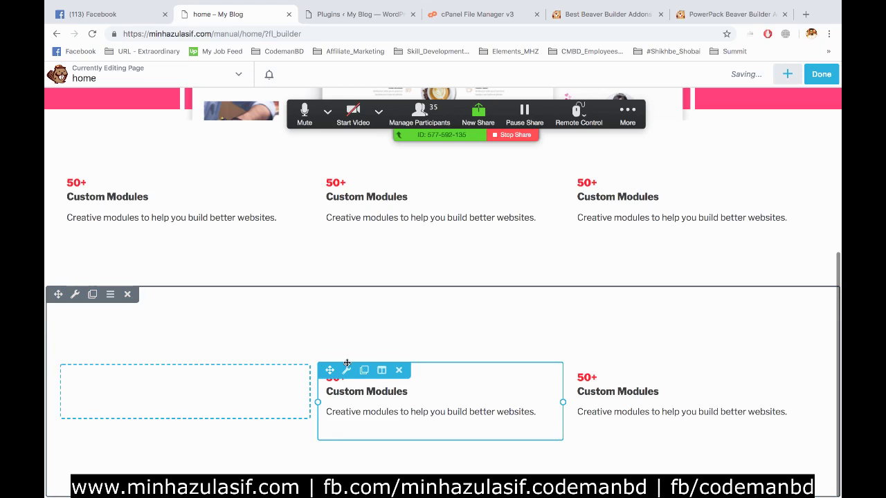
pyautogui.click(400, 371)
pyautogui.click(535, 93)
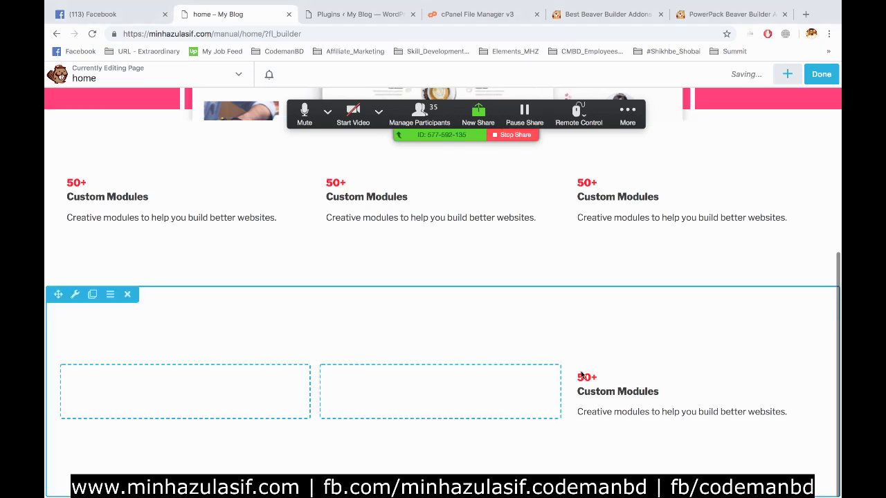
pyautogui.moveTo(582, 376)
pyautogui.click(650, 370)
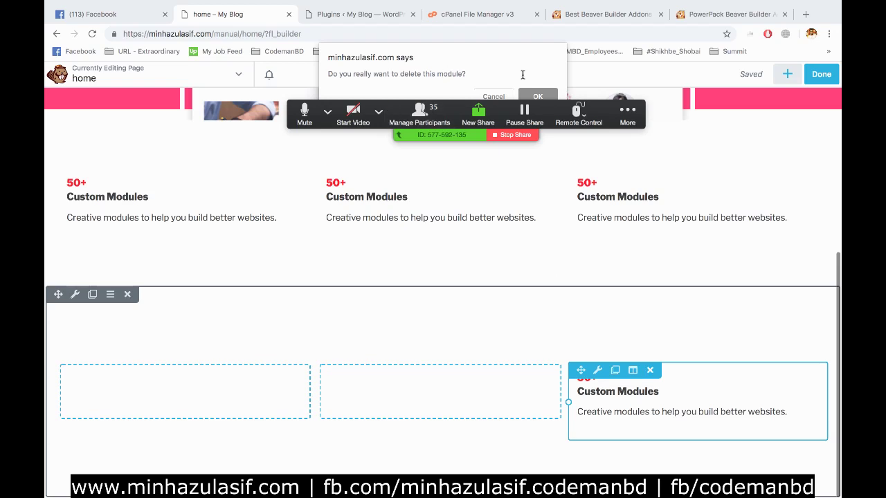
pyautogui.click(533, 95)
pyautogui.moveTo(128, 394)
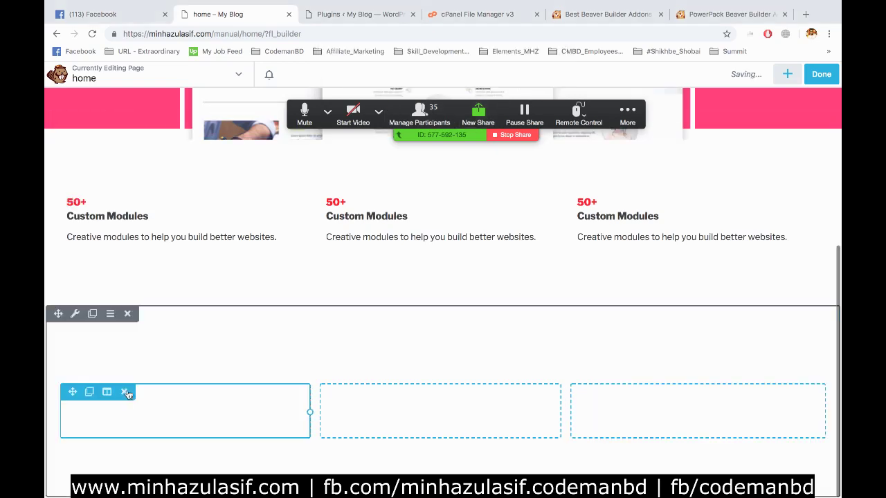
# - Examine the heading and description beside the Beaver Themer Ready icon on the PowerPack site, and return to the page builder
pyautogui.click(567, 13)
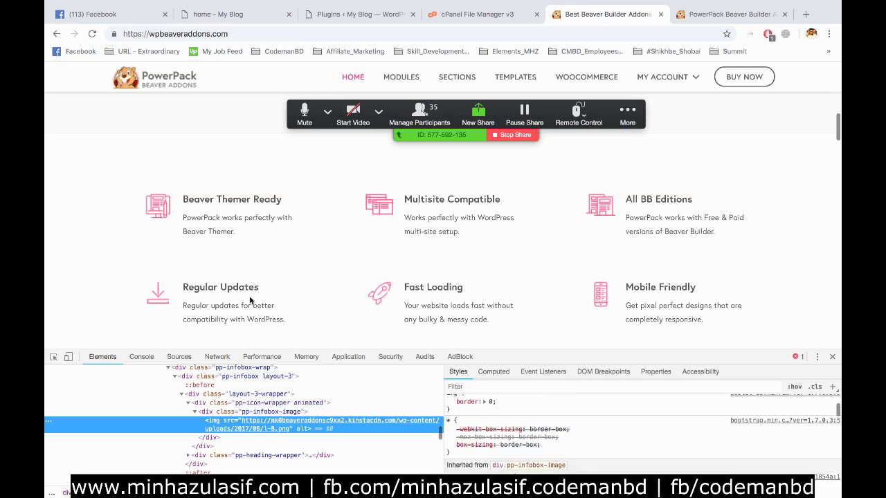
pyautogui.scroll(2, 250, 300)
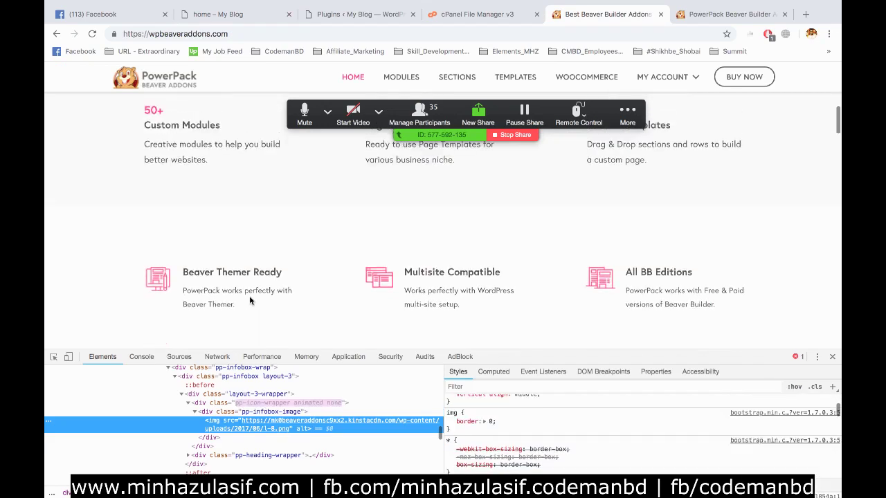
pyautogui.click(62, 220)
pyautogui.scroll(-2, 227, 238)
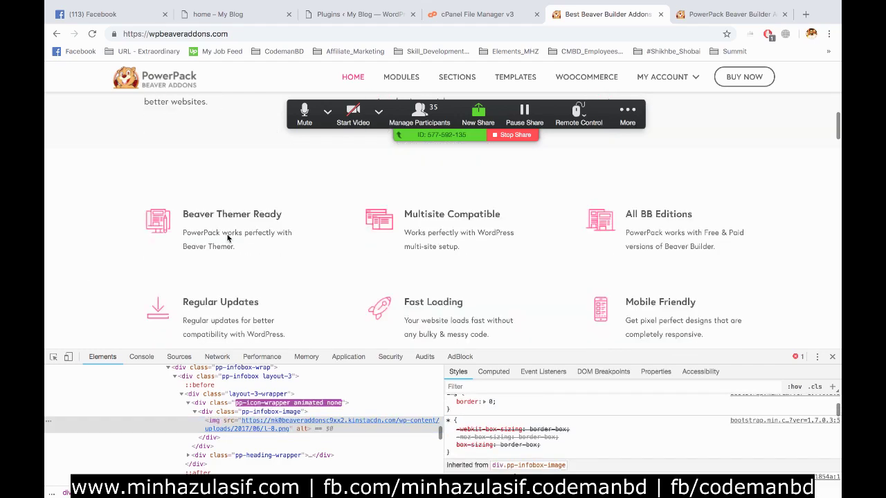
pyautogui.moveTo(238, 251); pyautogui.dragTo(181, 206)
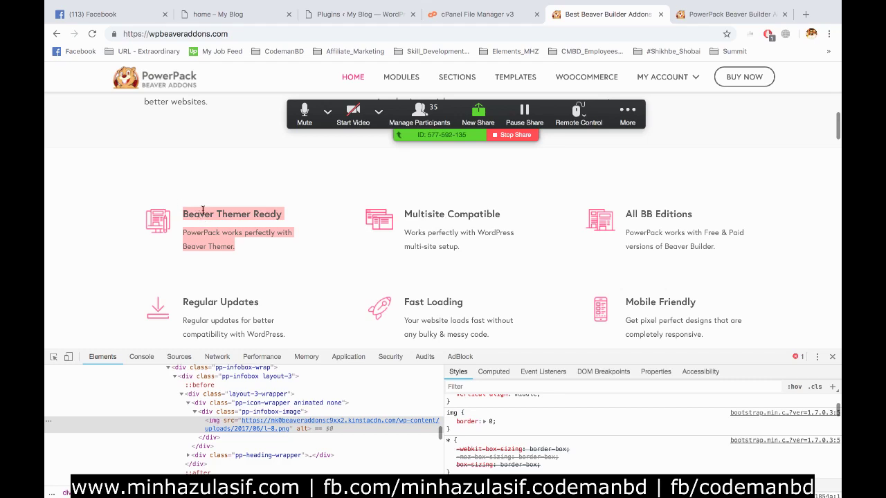
pyautogui.click(357, 14)
pyautogui.click(228, 17)
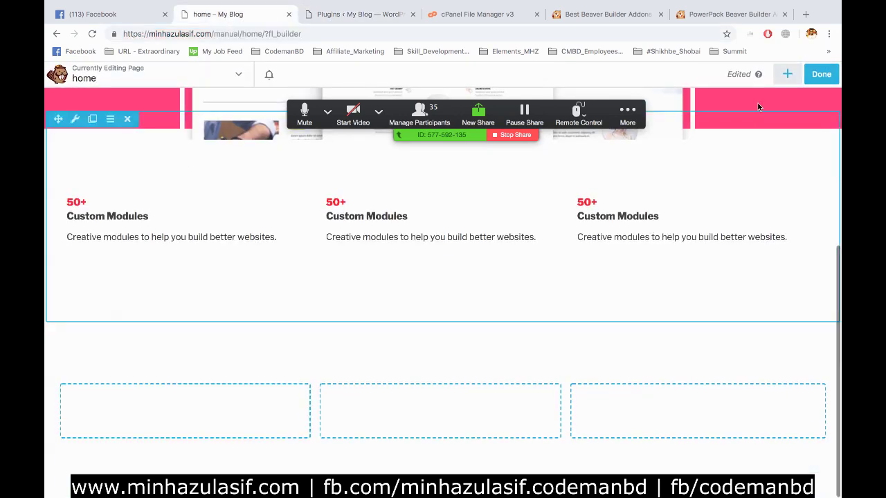
# - Add a PowerPack Info Box module to the first column of the empty three-column row
pyautogui.click(785, 74)
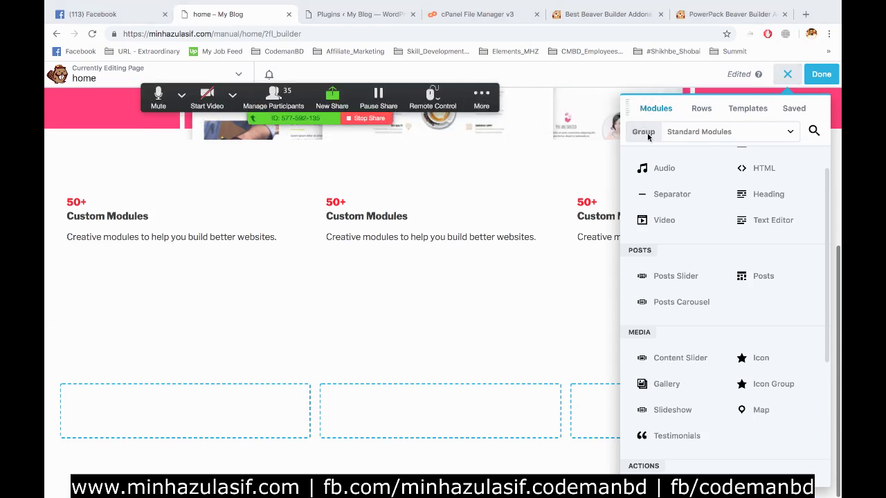
pyautogui.scroll(-4, 685, 181)
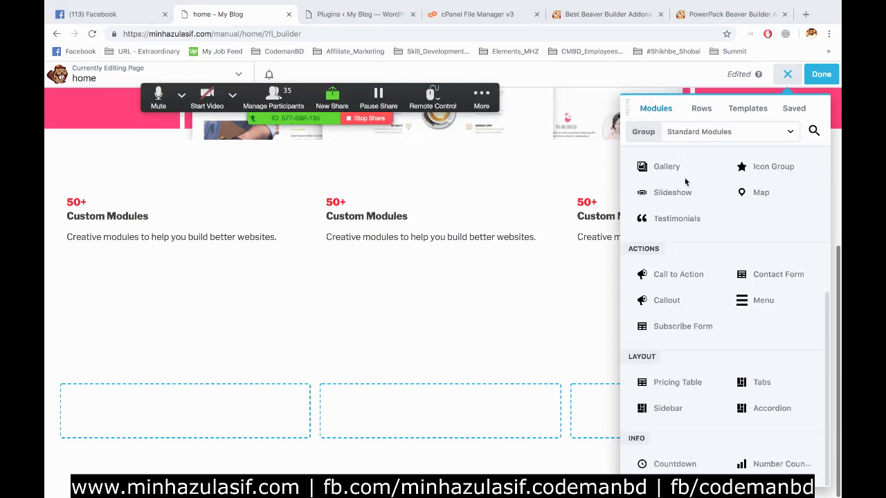
pyautogui.scroll(5, 680, 240)
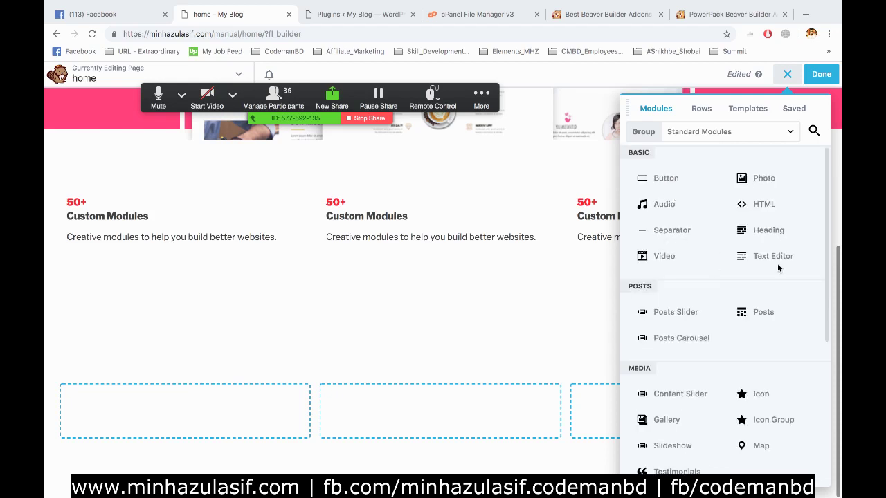
pyautogui.scroll(-1, 778, 267)
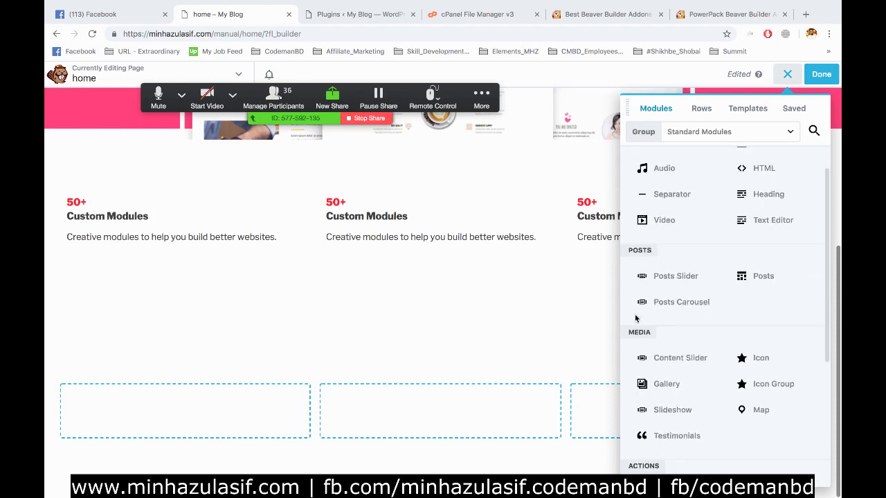
pyautogui.click(715, 132)
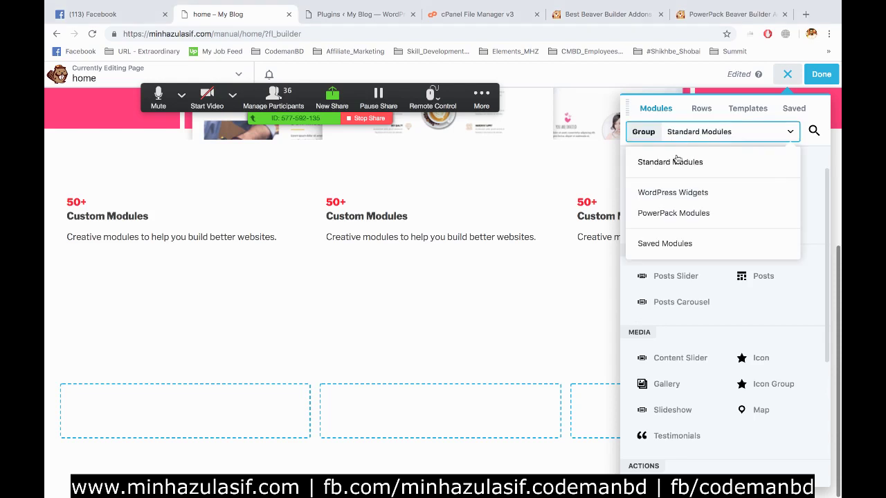
pyautogui.click(663, 209)
pyautogui.scroll(-2, 717, 300)
pyautogui.scroll(1, 717, 302)
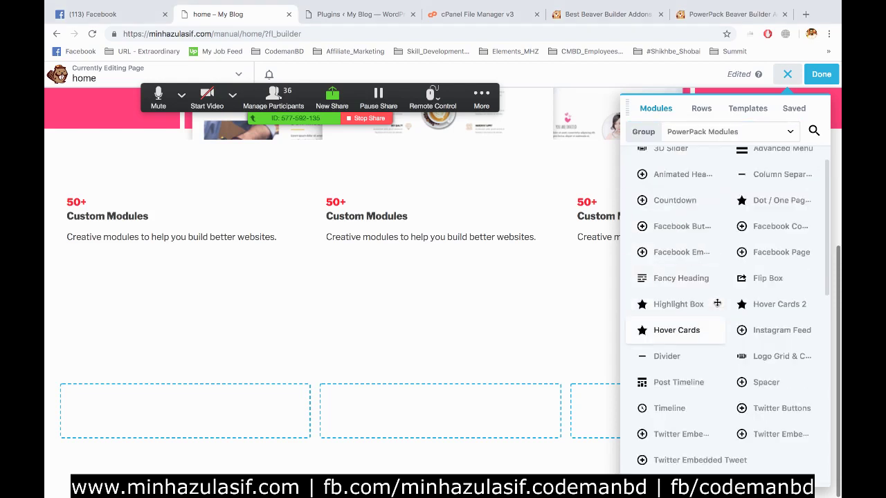
pyautogui.scroll(-1, 774, 327)
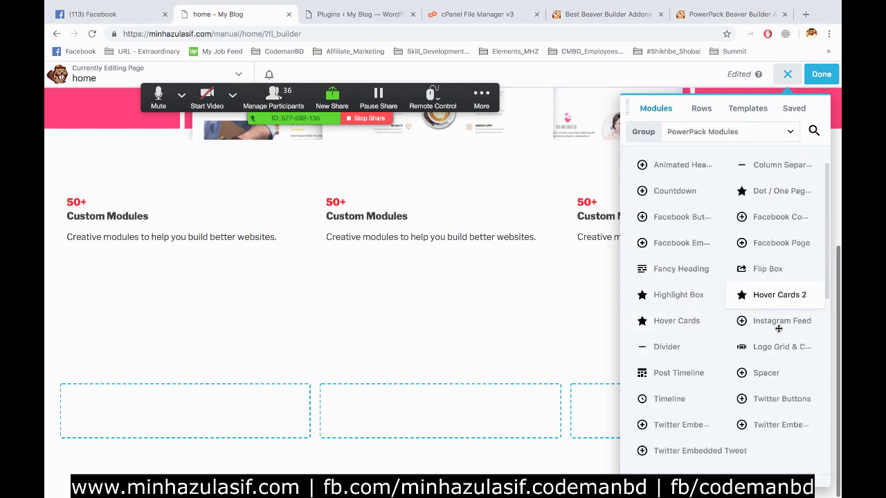
pyautogui.moveTo(779, 334); pyautogui.dragTo(776, 277)
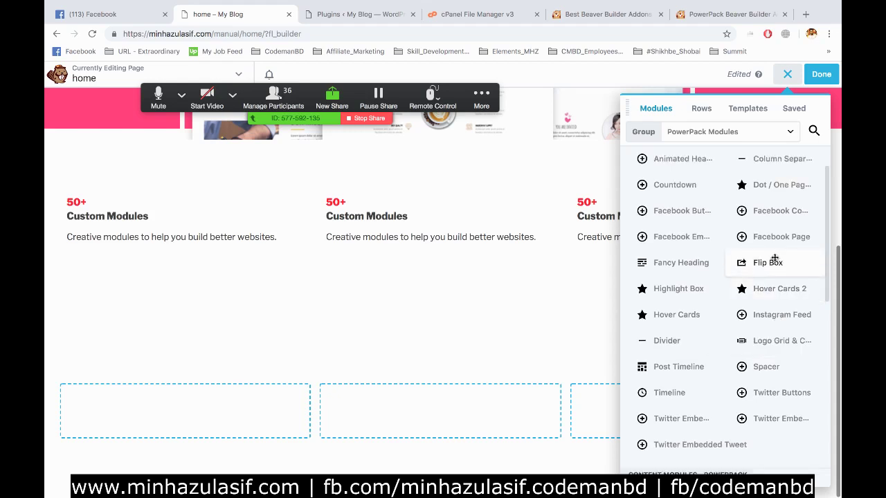
pyautogui.scroll(-5, 775, 258)
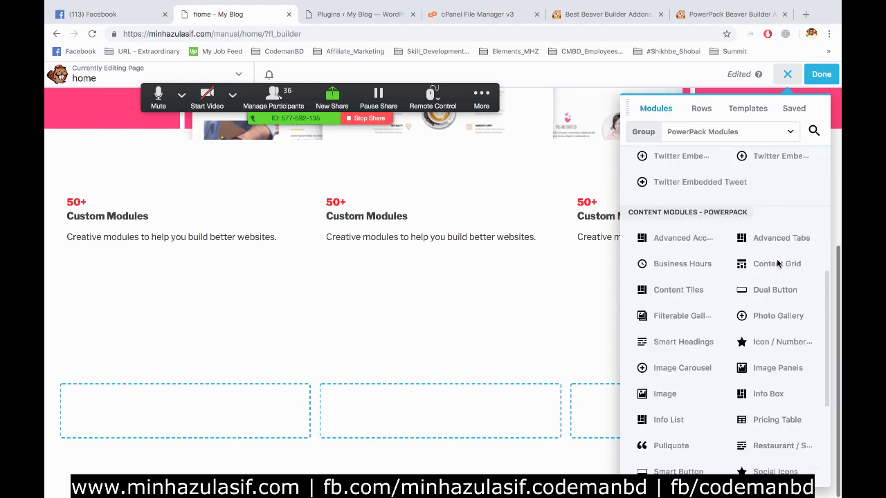
pyautogui.scroll(-3, 775, 258)
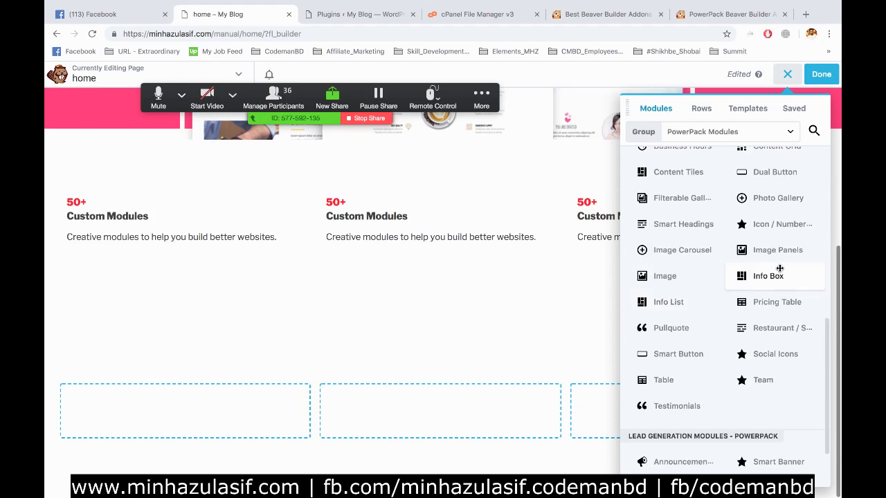
pyautogui.moveTo(769, 270); pyautogui.dragTo(211, 462)
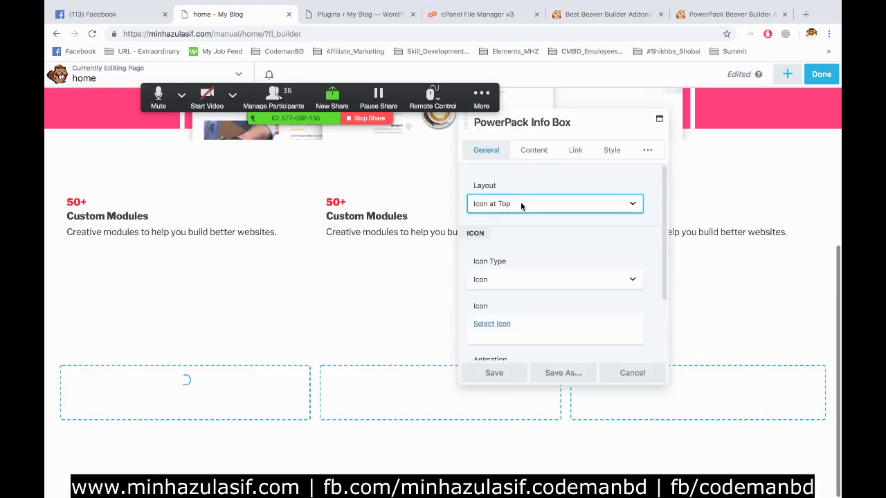
pyautogui.click(522, 204)
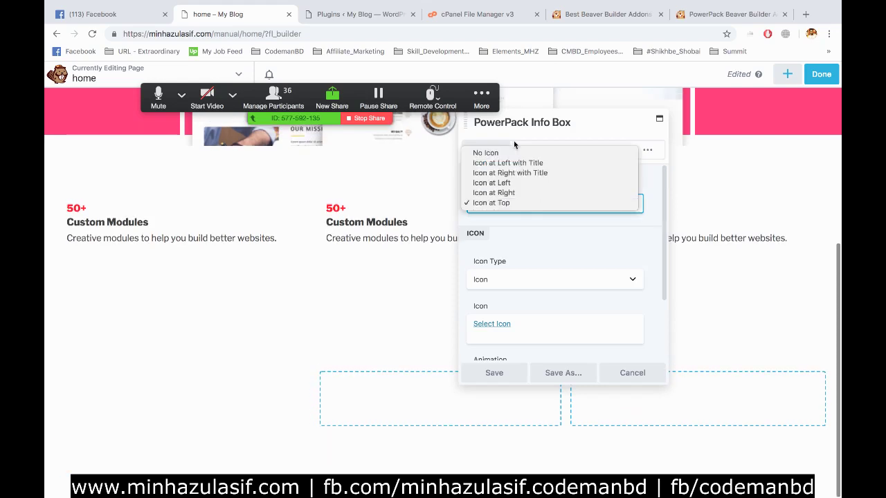
pyautogui.click(569, 235)
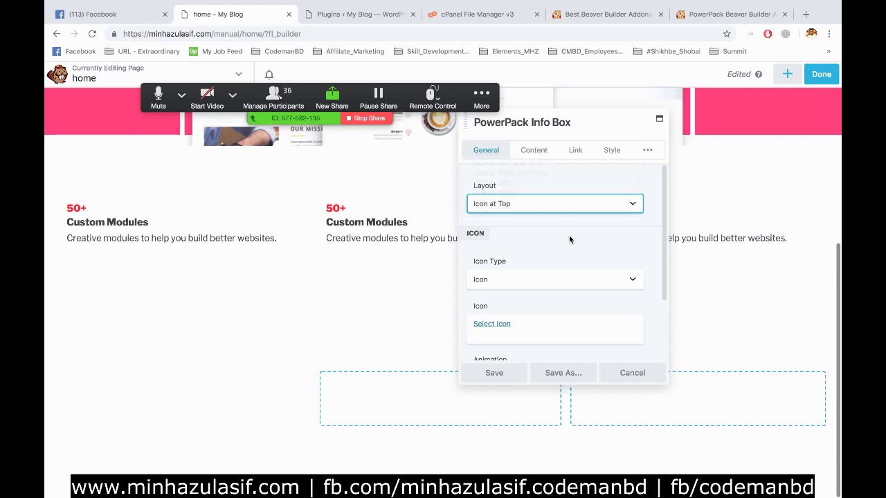
pyautogui.click(544, 204)
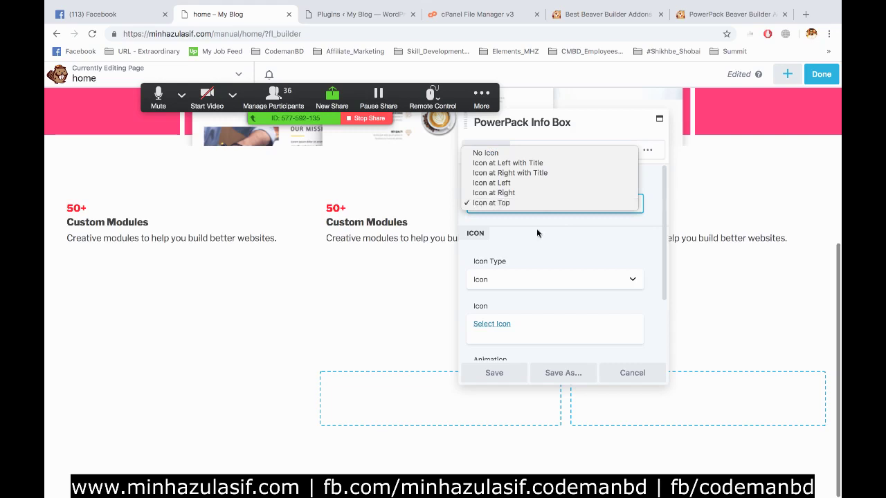
pyautogui.click(542, 243)
pyautogui.click(533, 204)
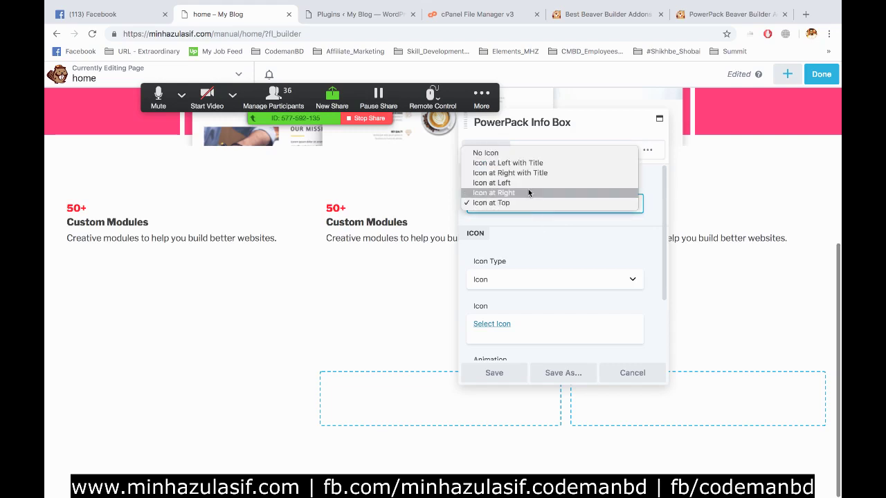
pyautogui.click(553, 225)
# - Copy the heading Beaver Themer Ready from the PowerPack site and paste it as the info box's title
pyautogui.click(529, 151)
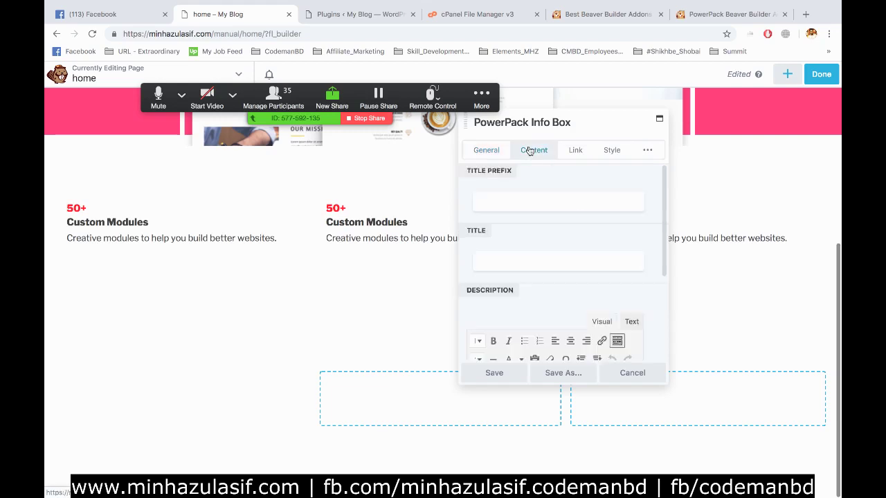
pyautogui.click(604, 15)
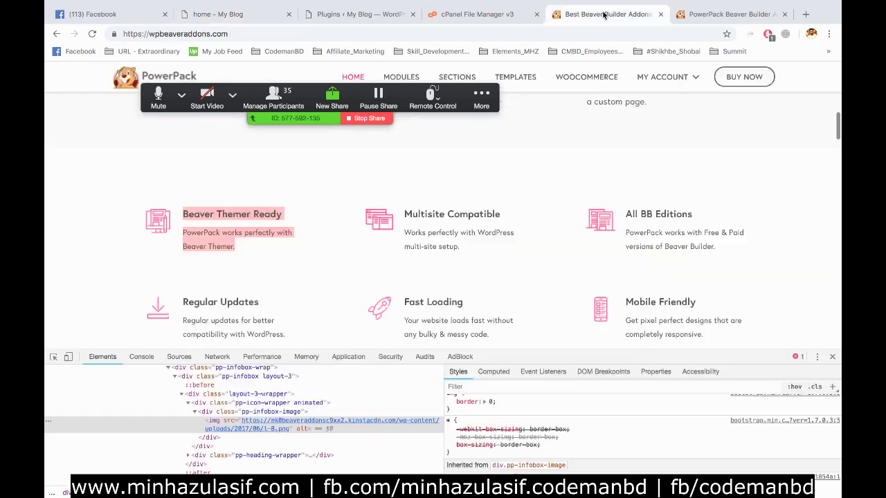
pyautogui.click(184, 212)
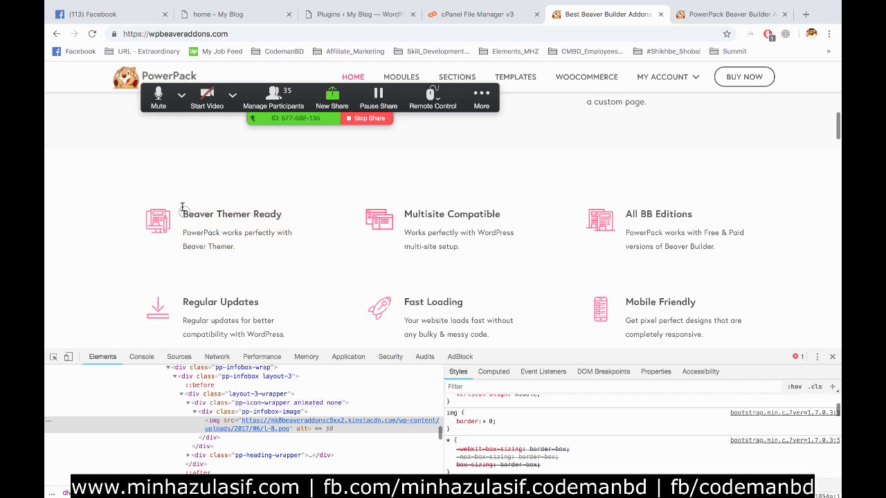
pyautogui.moveTo(182, 207); pyautogui.dragTo(277, 216)
pyautogui.hotkey('ctrl', 'c')
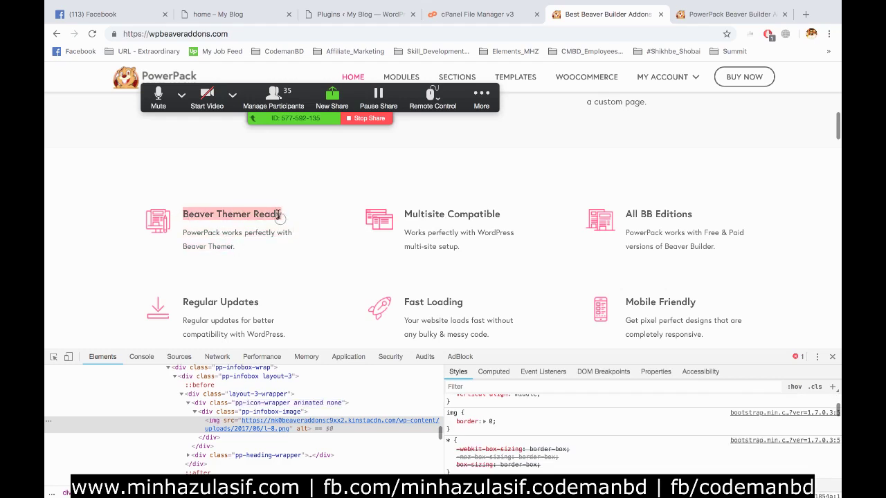
pyautogui.click(345, 15)
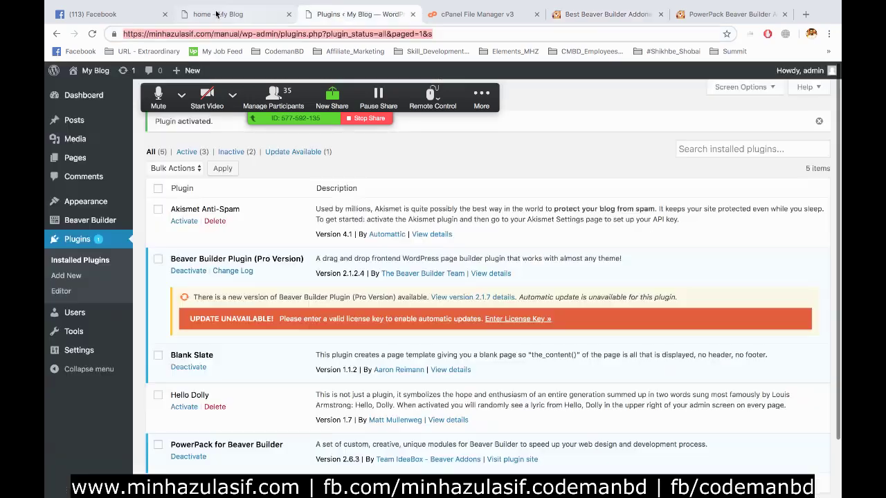
pyautogui.click(216, 14)
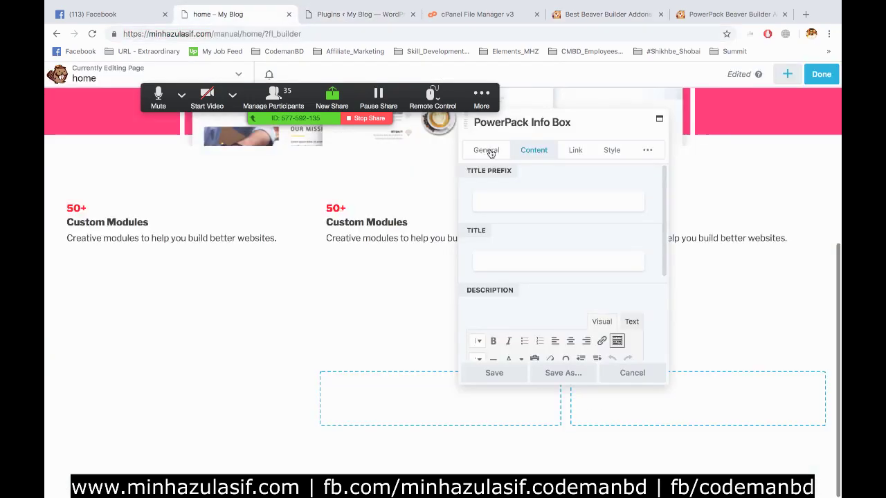
pyautogui.click(489, 261)
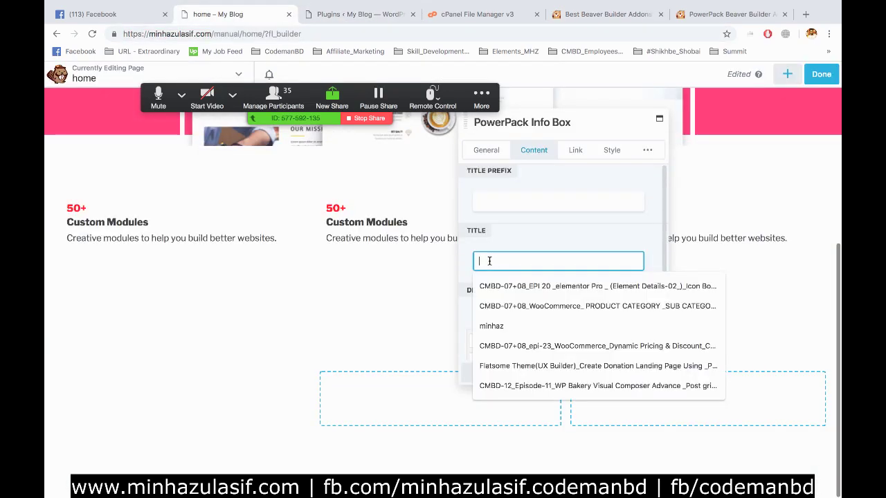
pyautogui.hotkey('ctrl', 'v')
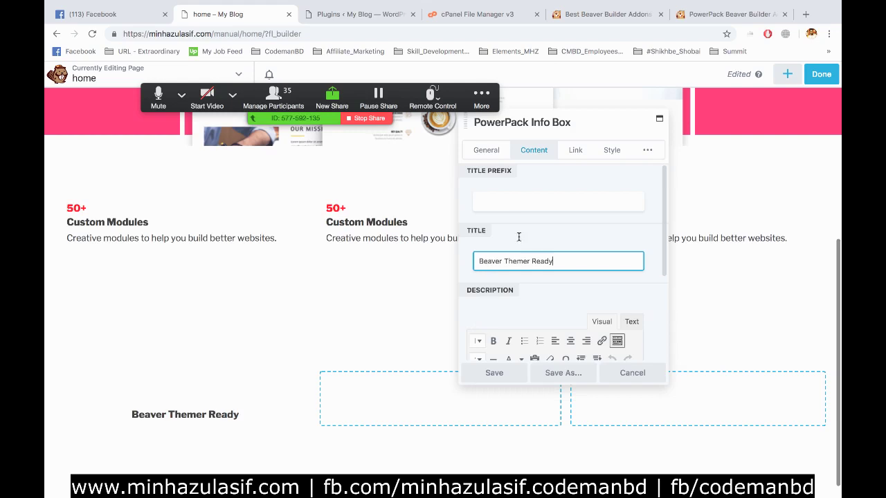
# - Copy "PowerPack works perfectly with Beaver Themer." from the PowerPack site into the info box's description
pyautogui.scroll(-2, 499, 322)
pyautogui.click(498, 328)
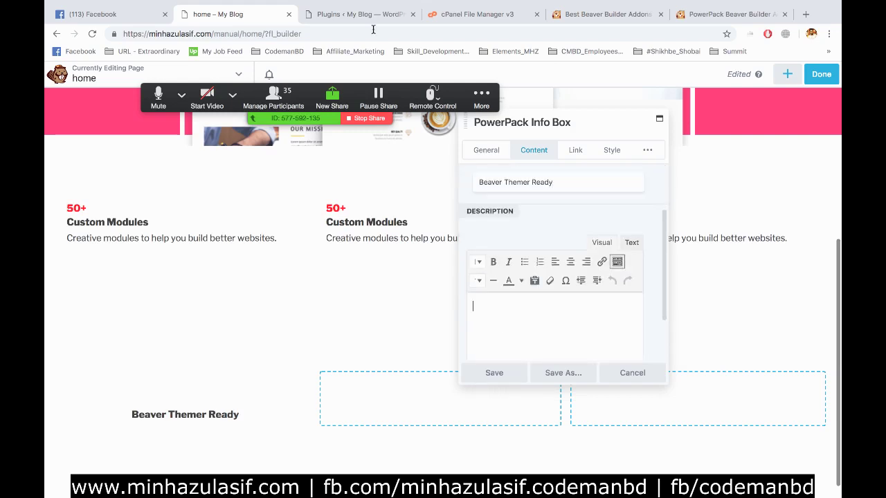
pyautogui.click(602, 14)
pyautogui.moveTo(237, 248); pyautogui.dragTo(182, 229)
pyautogui.hotkey('ctrl', 'c')
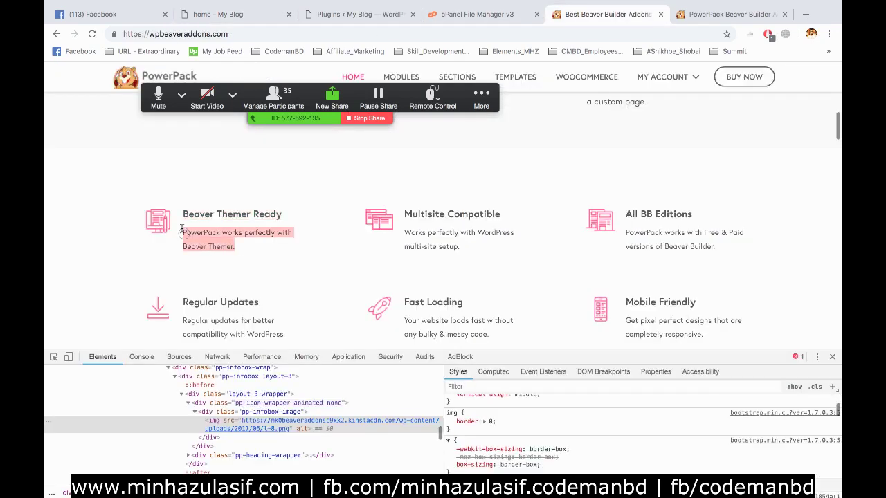
pyautogui.click(232, 15)
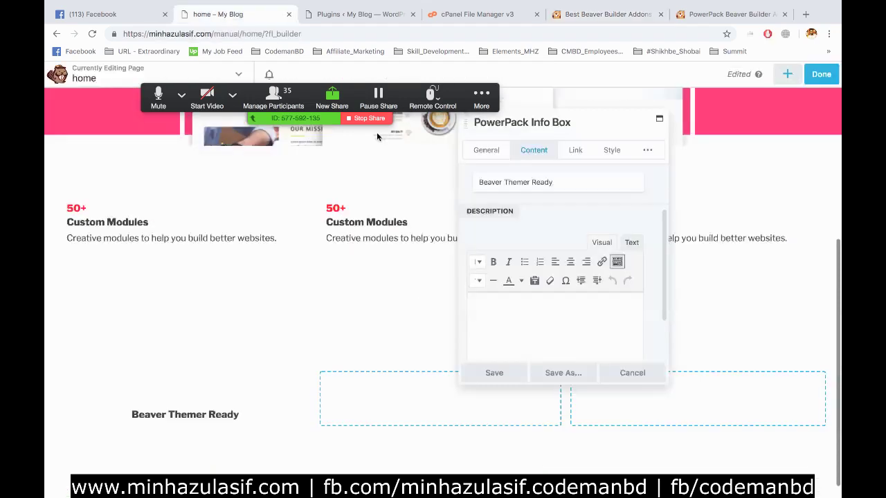
pyautogui.hotkey('ctrl', 'v')
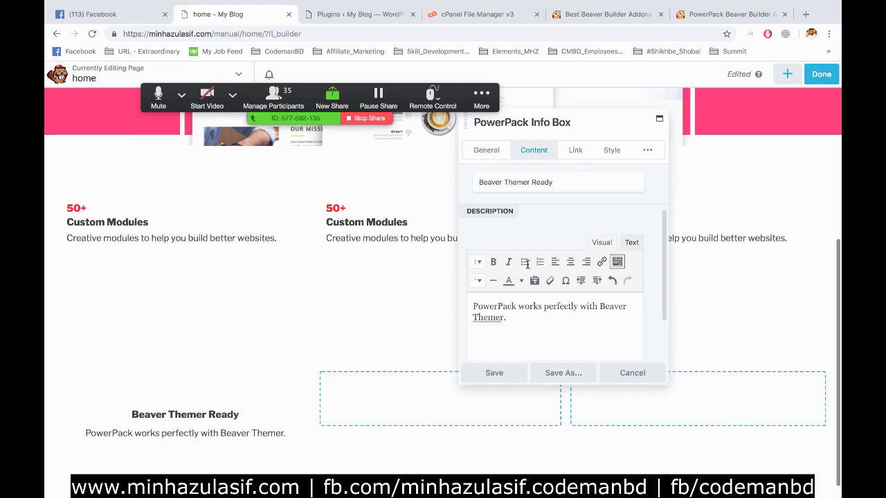
pyautogui.click(515, 169)
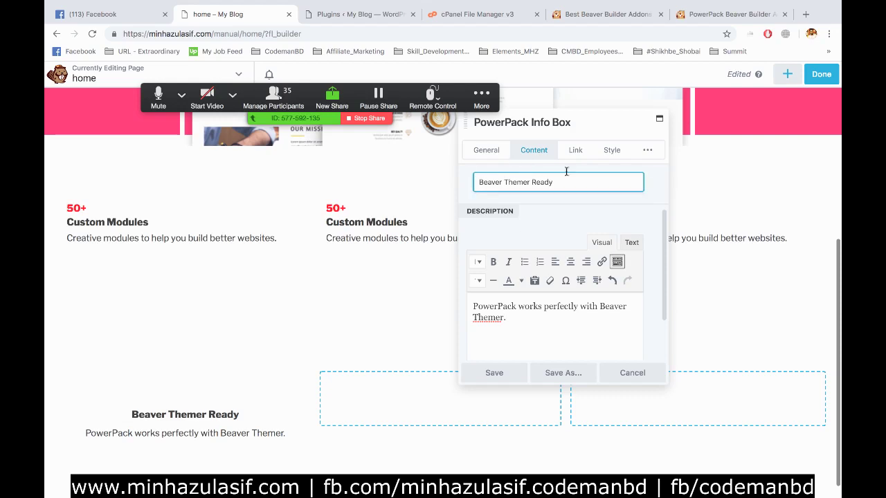
pyautogui.click(526, 315)
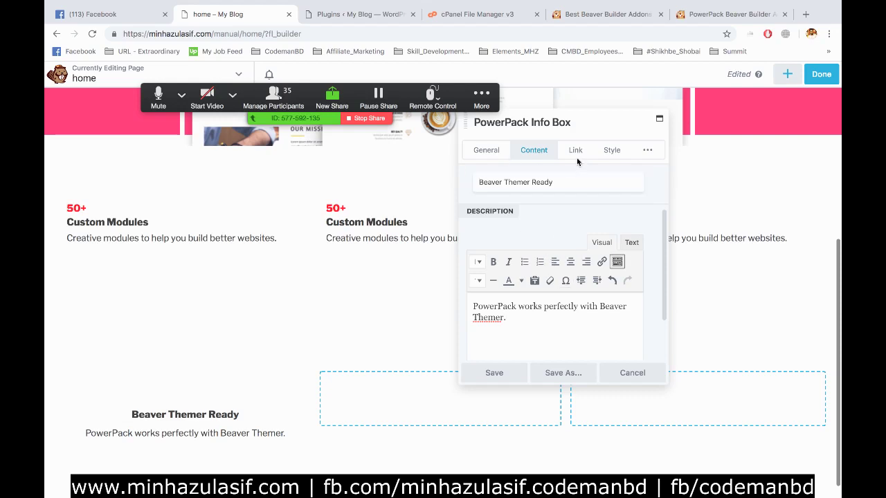
pyautogui.scroll(-1, 545, 187)
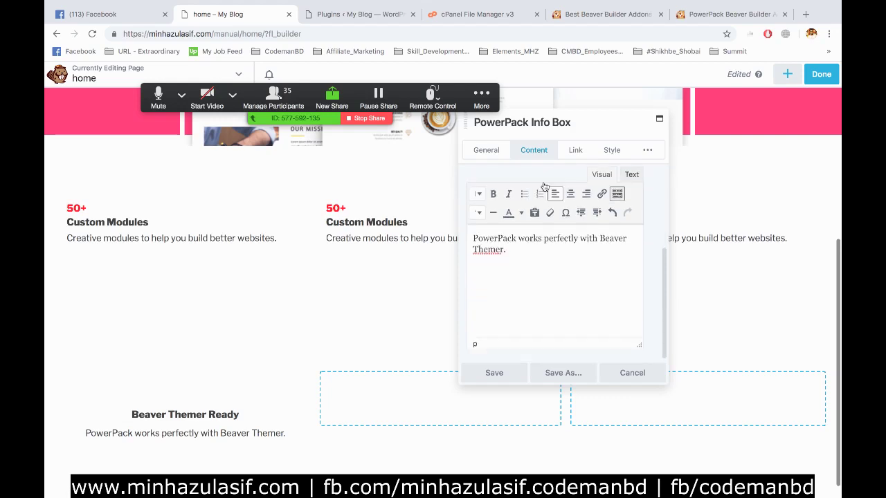
pyautogui.scroll(2, 543, 187)
pyautogui.click(576, 149)
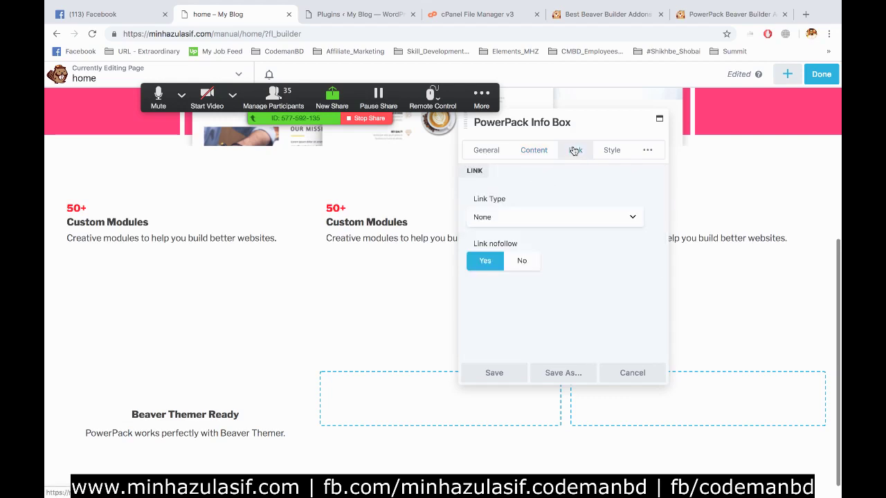
pyautogui.click(534, 150)
pyautogui.click(490, 195)
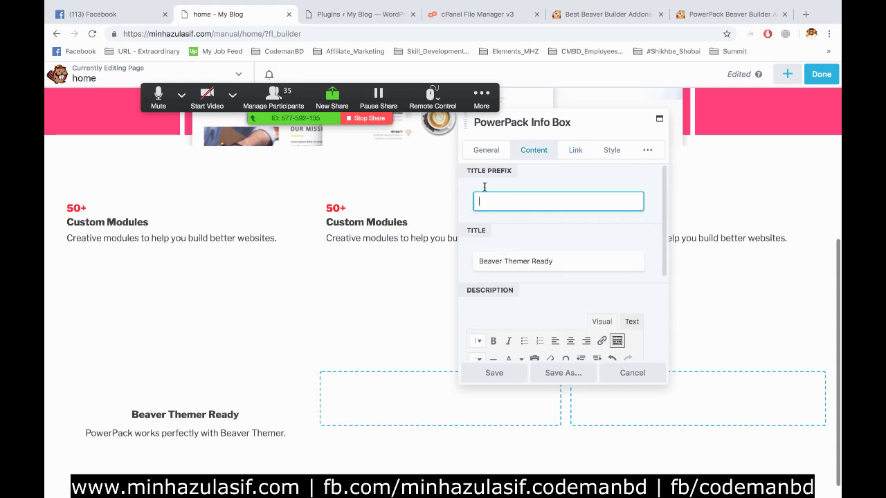
# - Choose the open box icon from Font Awesome 5 Solid as the info box's icon
pyautogui.click(487, 149)
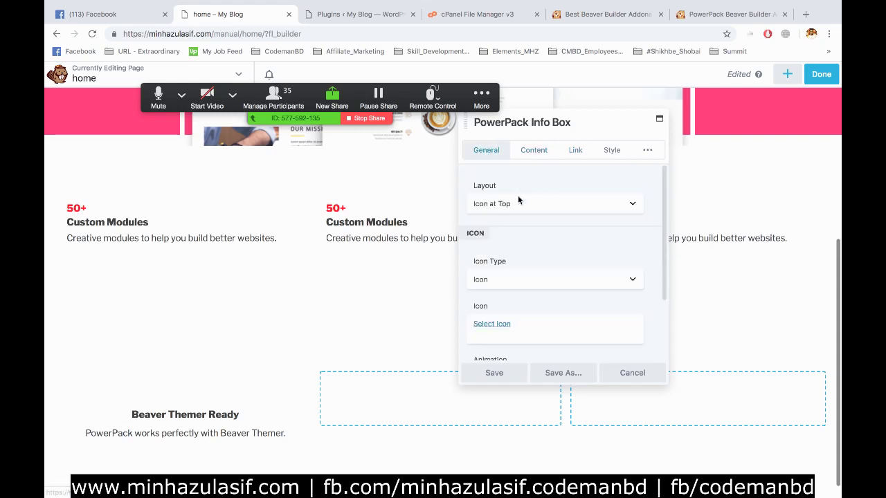
pyautogui.scroll(-2, 509, 206)
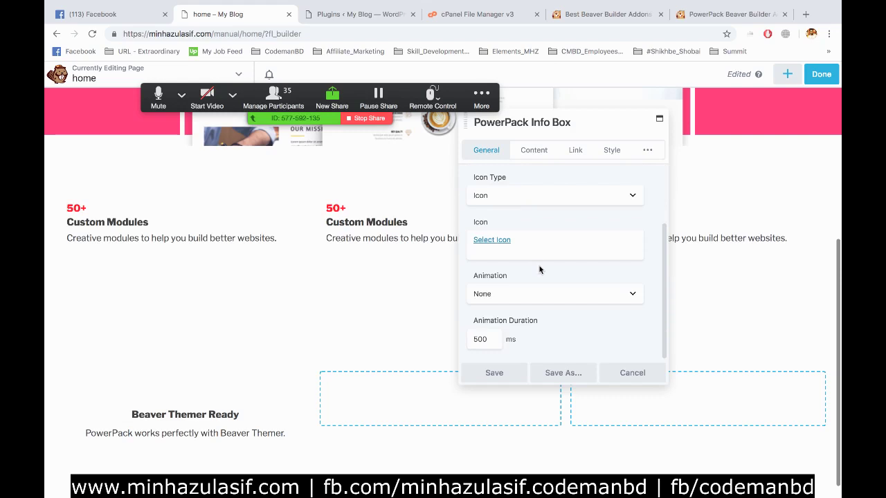
pyautogui.click(489, 239)
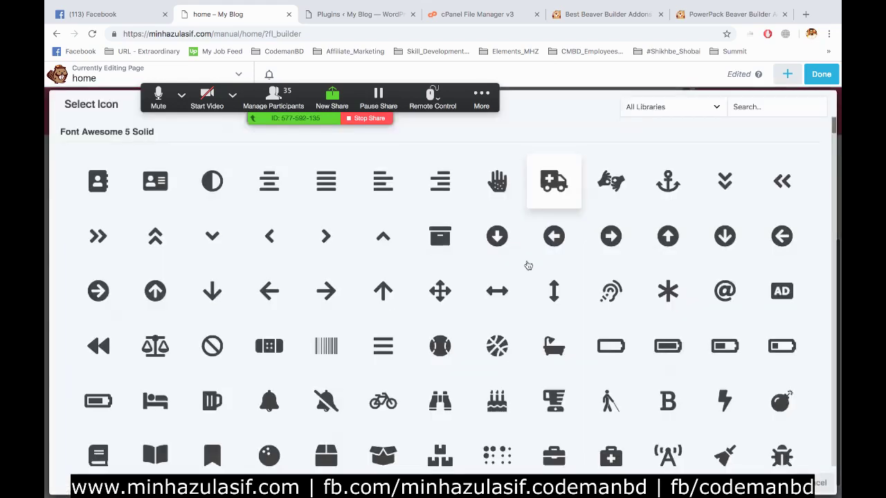
pyautogui.click(383, 458)
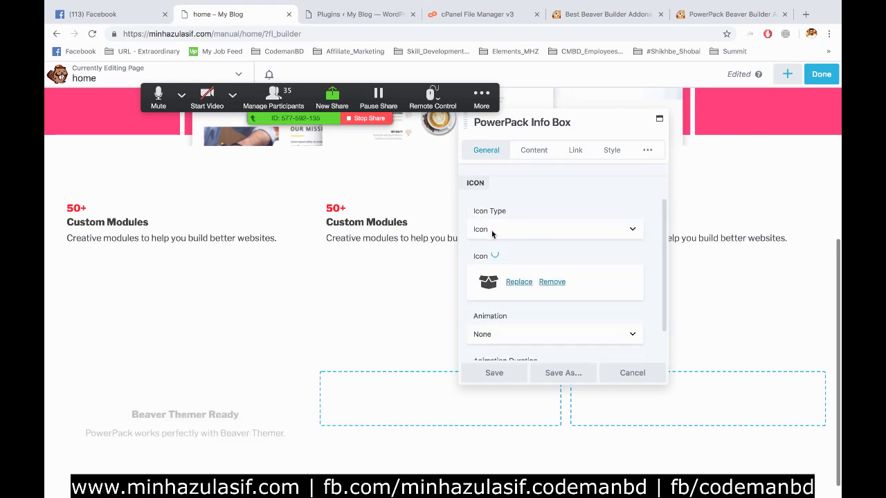
# - Open the info box's layout options
pyautogui.scroll(2, 552, 236)
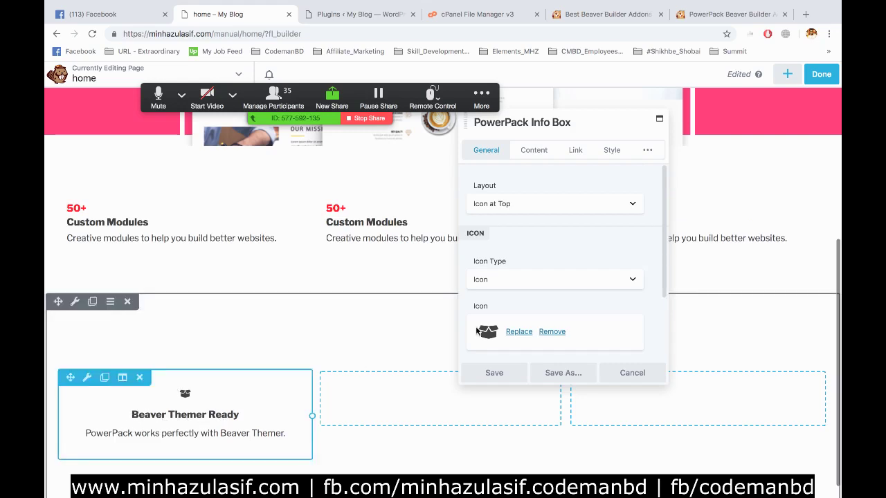
pyautogui.click(521, 204)
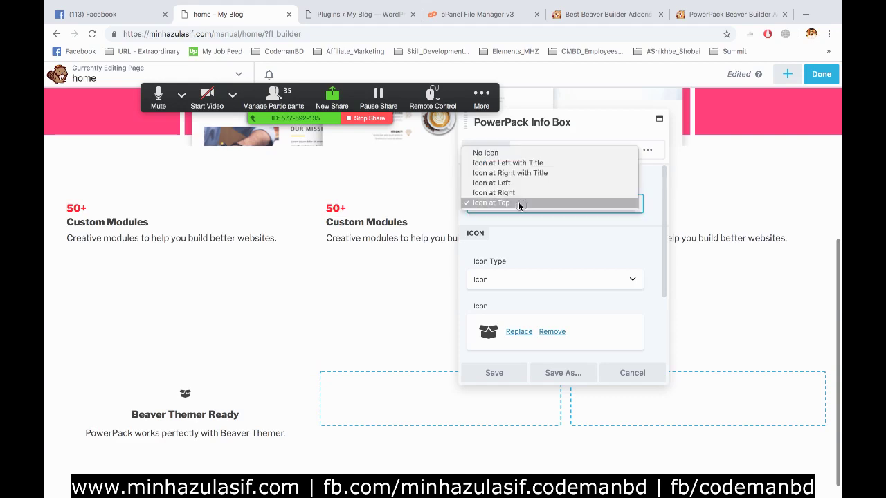
# - Set the layout of the Beaver Themer Ready info box to Icon at Left
pyautogui.click(519, 183)
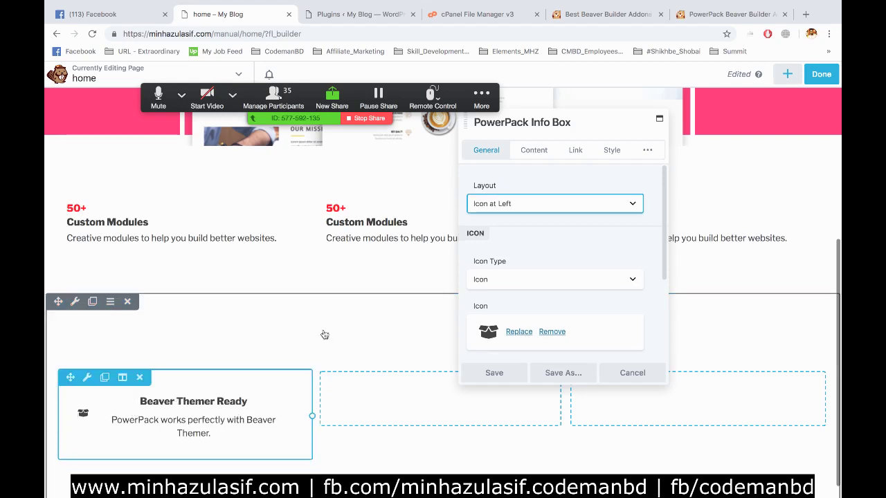
pyautogui.scroll(-1, 555, 244)
pyautogui.scroll(1, 546, 270)
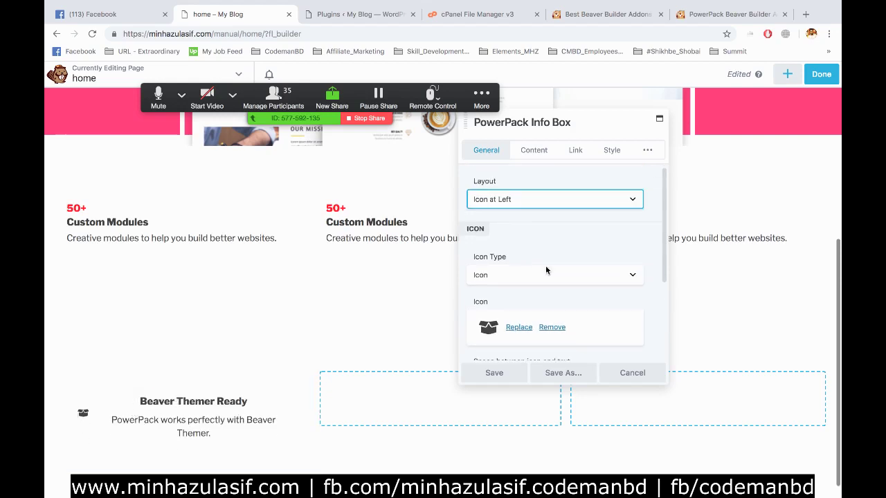
pyautogui.scroll(1, 546, 271)
# - Try the Icon at Left with Title layout on the info box and return it to Icon at Left
pyautogui.click(532, 204)
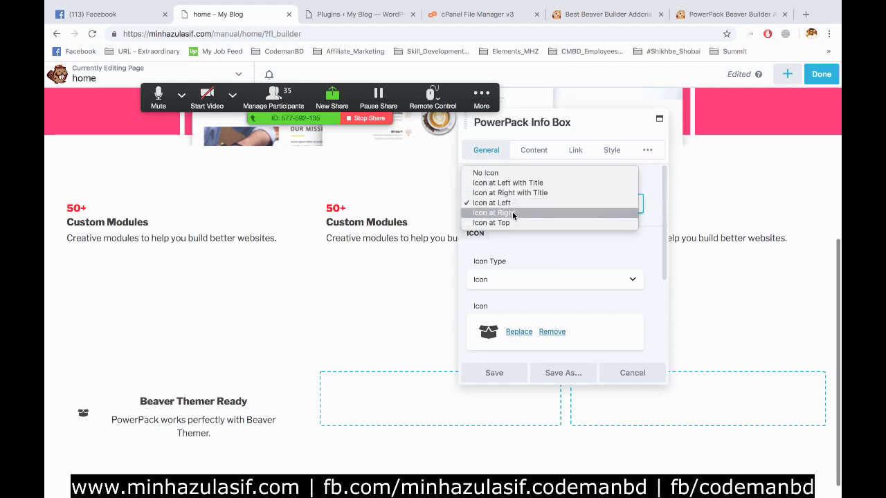
pyautogui.click(537, 183)
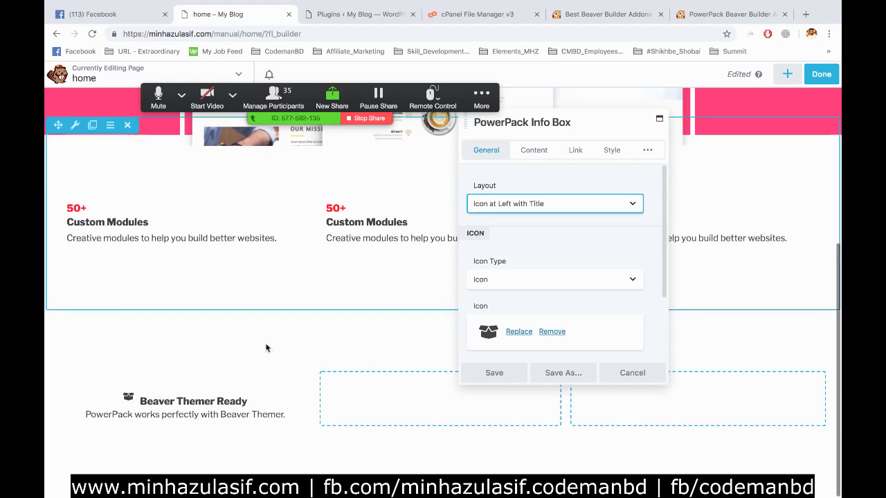
pyautogui.click(558, 204)
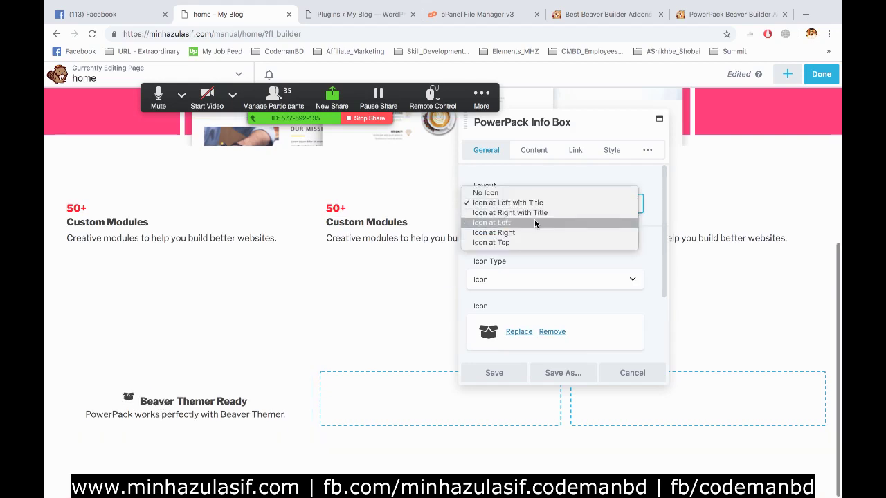
pyautogui.click(530, 223)
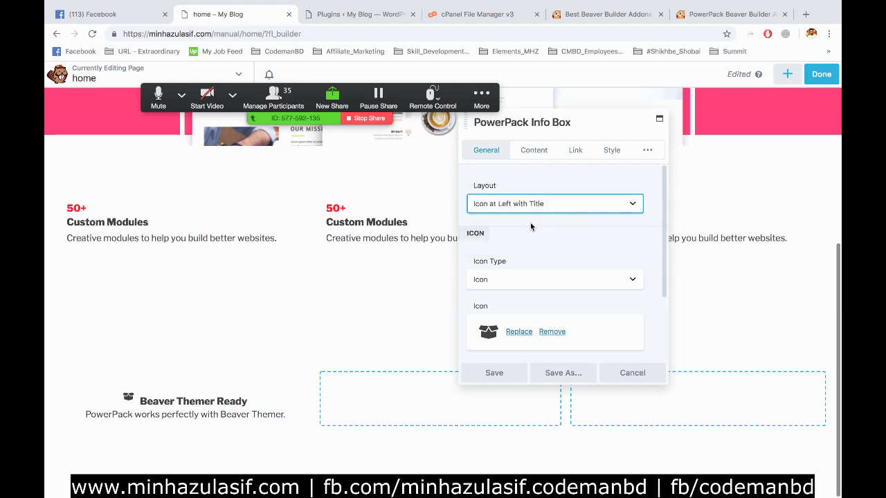
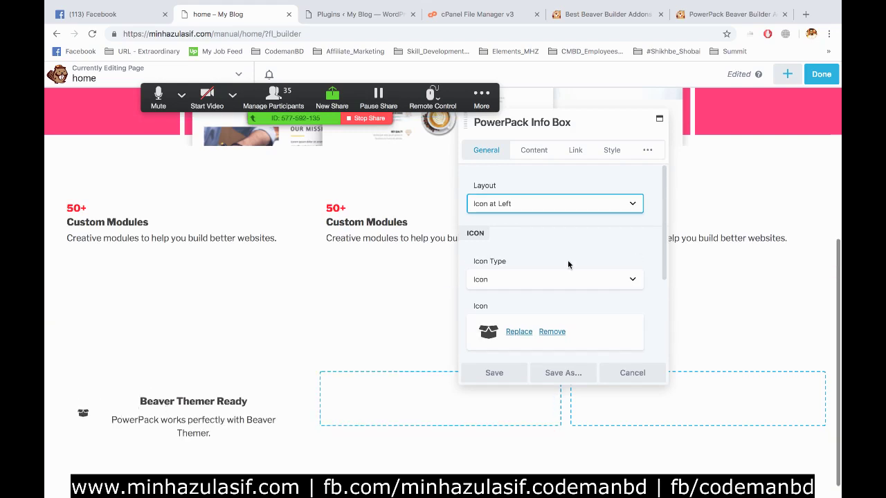
# - Change the info box's icon type to Image and open the photo selection for the image icon
pyautogui.scroll(-1, 568, 265)
pyautogui.click(522, 269)
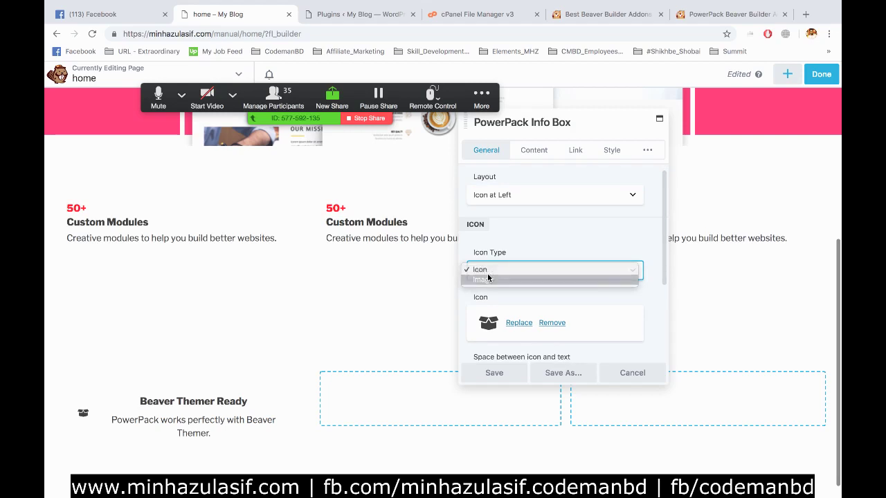
pyautogui.click(488, 278)
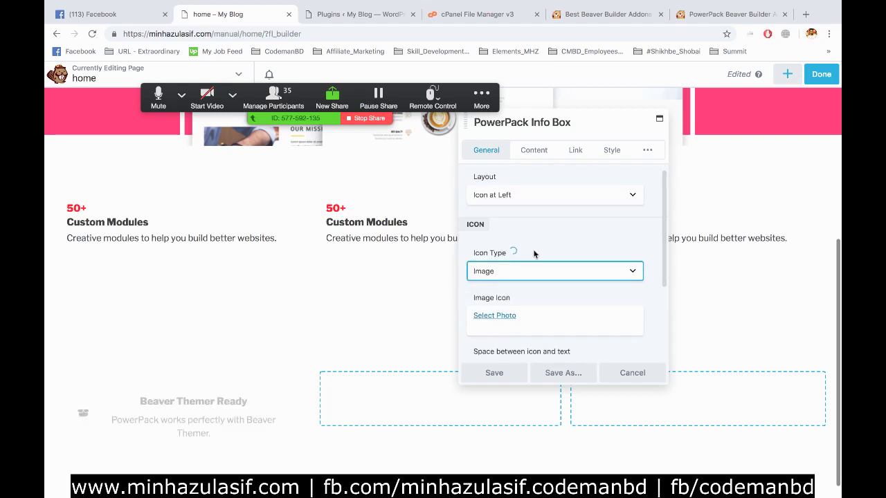
pyautogui.scroll(1, 511, 219)
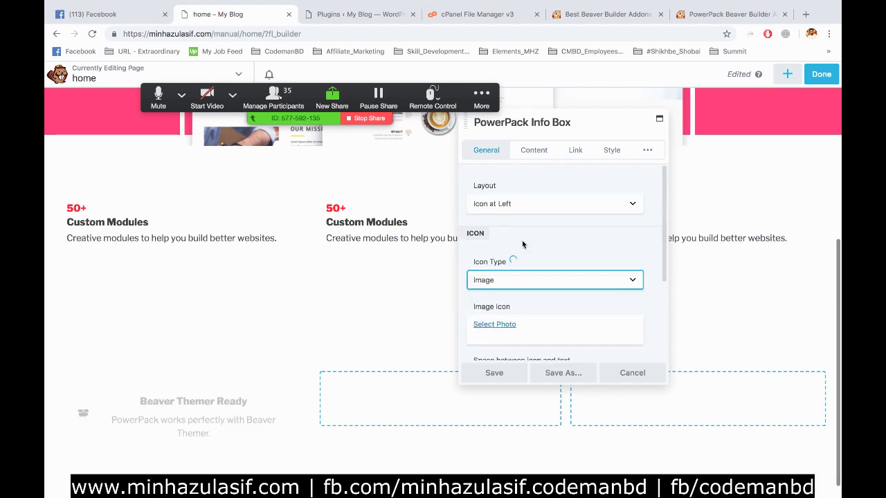
pyautogui.click(499, 324)
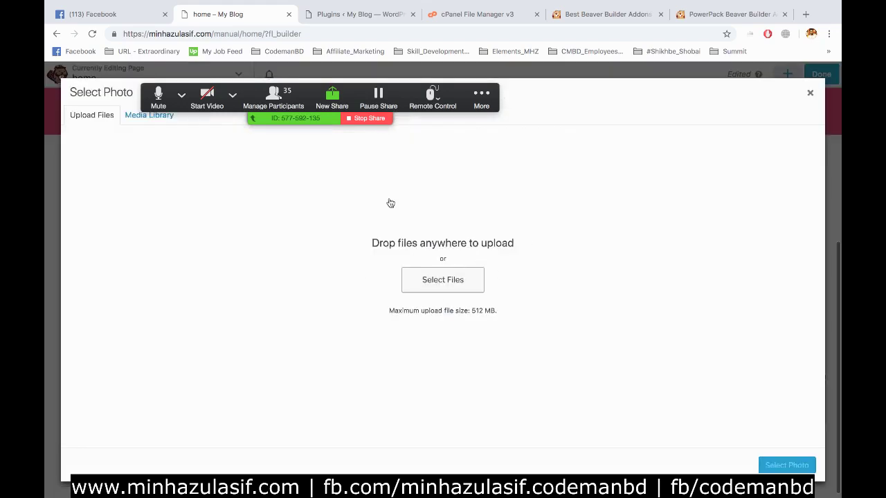
# - Check the media library for an existing icon photo and go back to the file upload view
pyautogui.moveTo(481, 95); pyautogui.dragTo(824, 96)
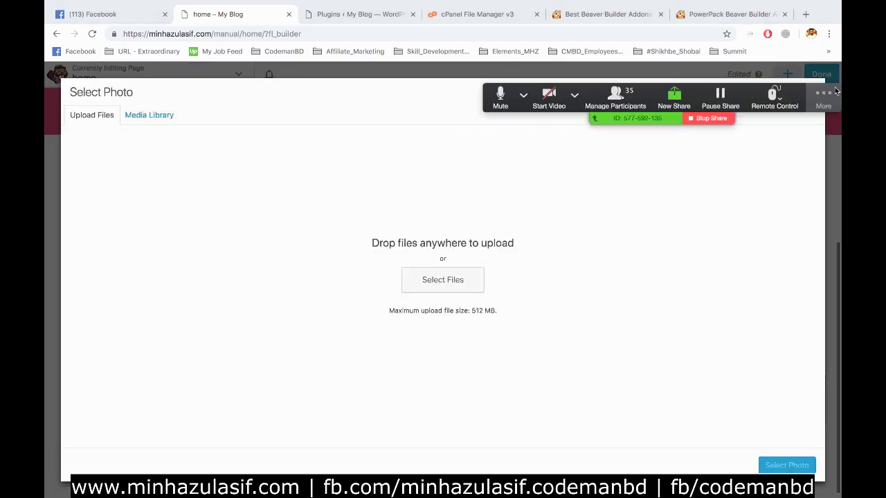
pyautogui.click(159, 117)
pyautogui.click(91, 116)
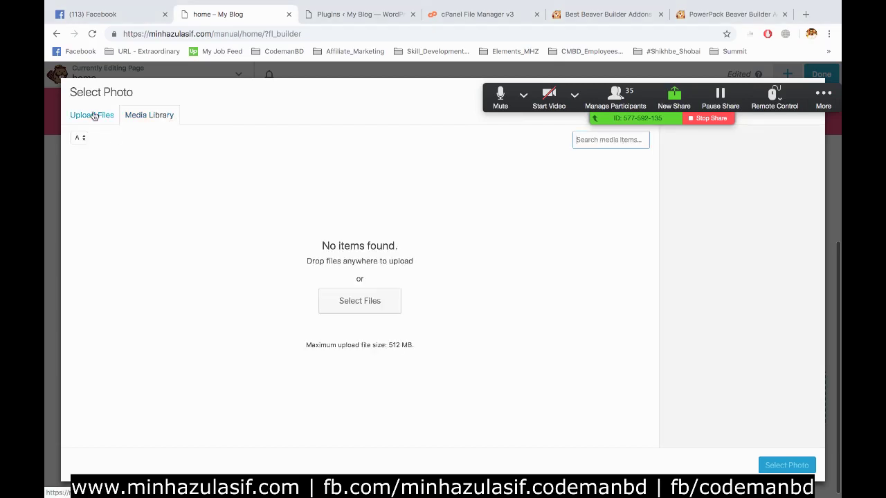
# - On the wpbeaveraddons.com page, inspect the Beaver Themer Ready icon and copy its image link address
pyautogui.click(603, 14)
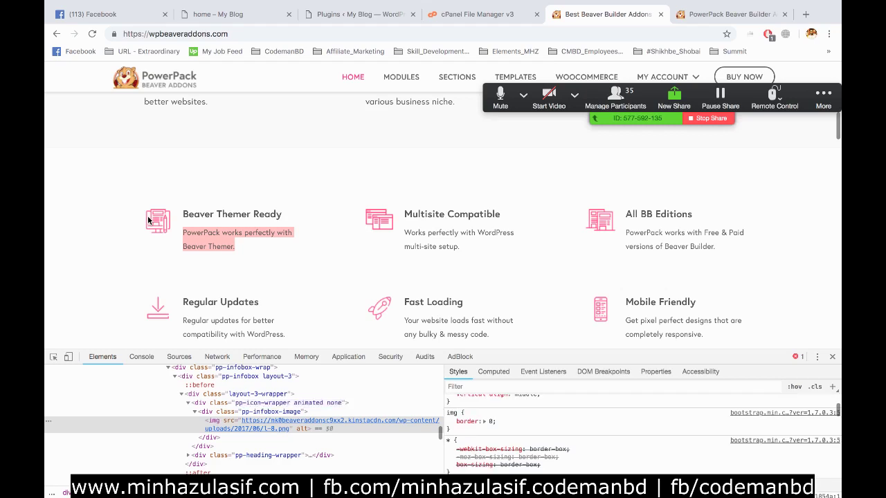
pyautogui.click(53, 357)
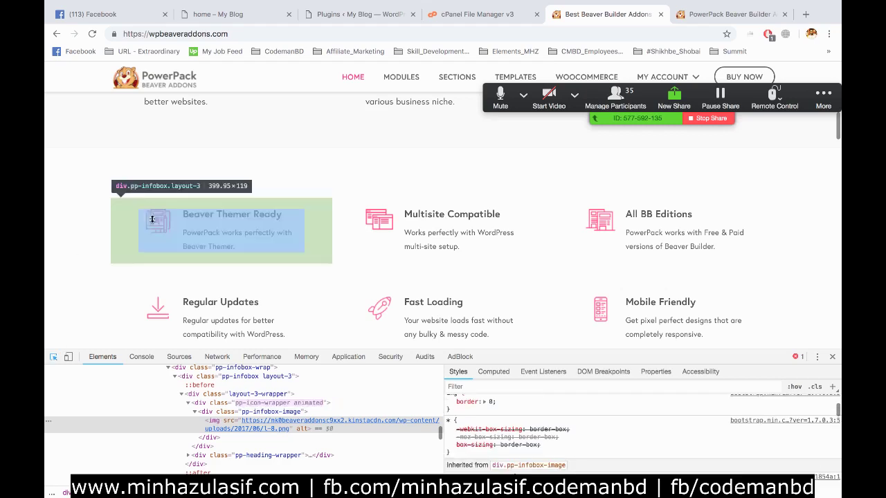
pyautogui.scroll(2, 277, 429)
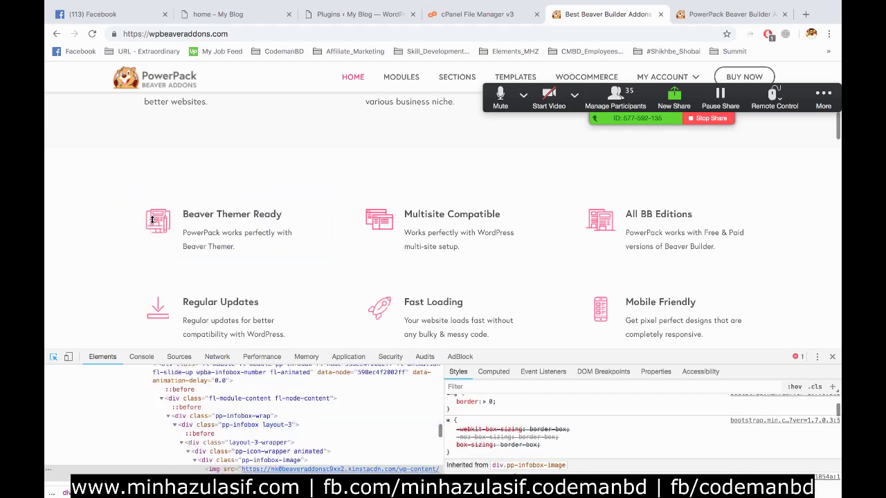
pyautogui.rightClick(339, 471)
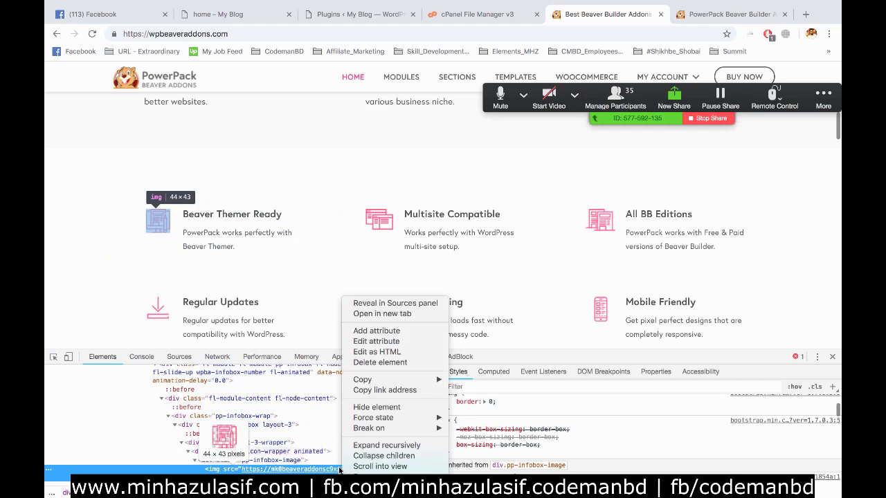
pyautogui.click(376, 391)
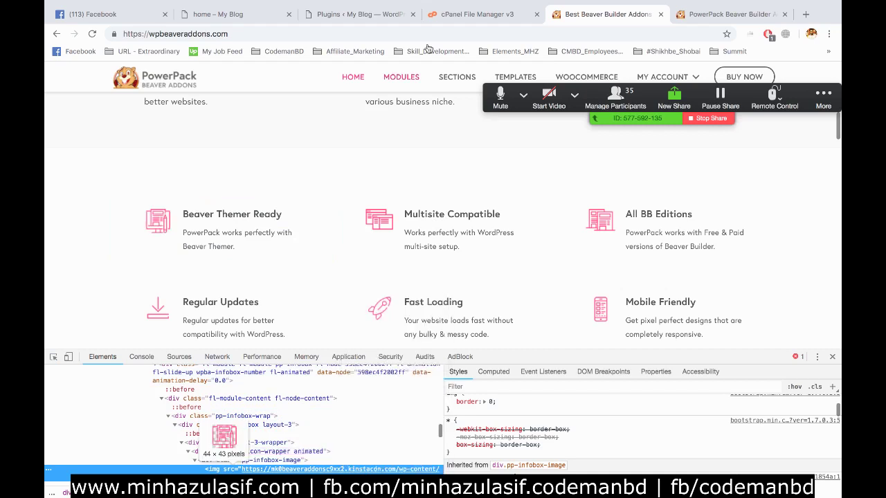
pyautogui.click(215, 12)
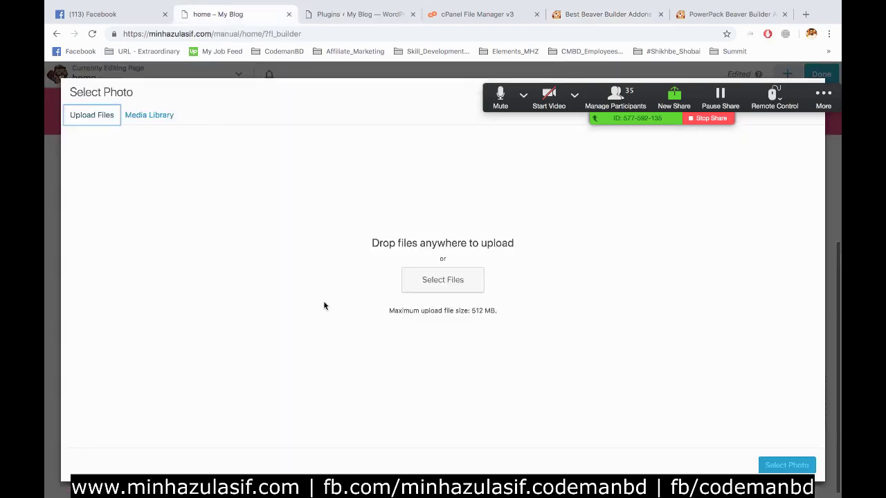
pyautogui.click(148, 116)
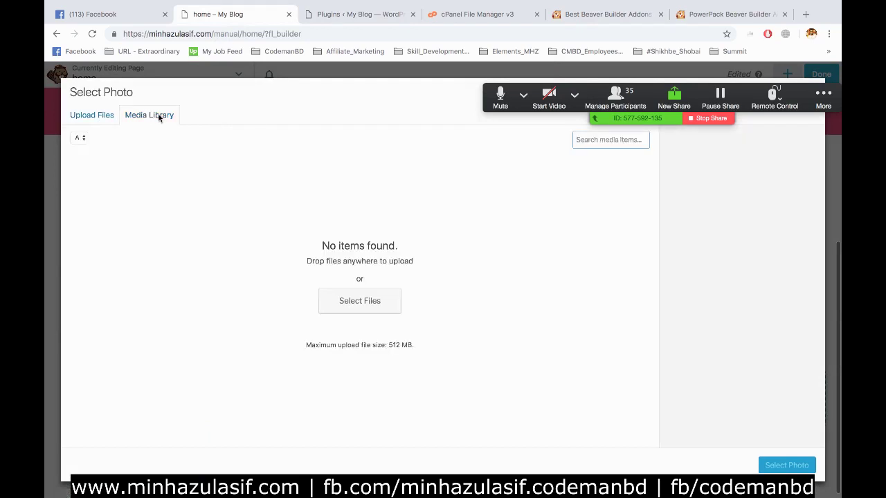
pyautogui.click(92, 114)
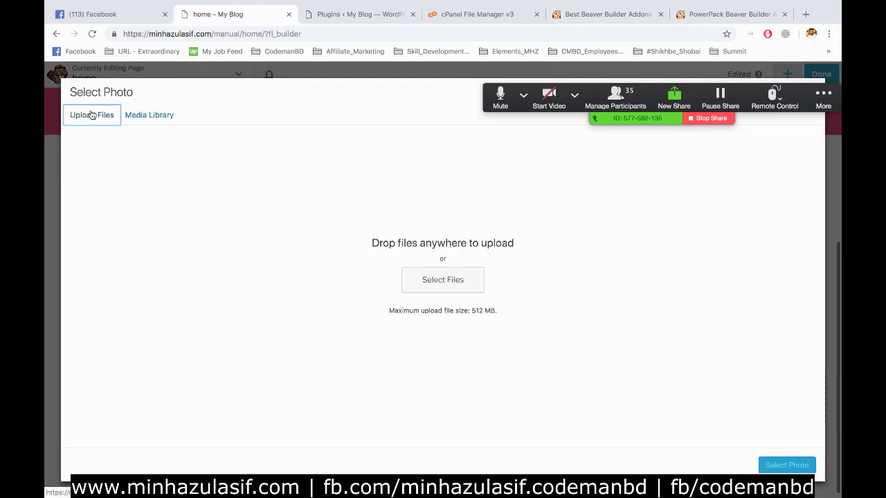
pyautogui.moveTo(809, 100); pyautogui.dragTo(412, 468)
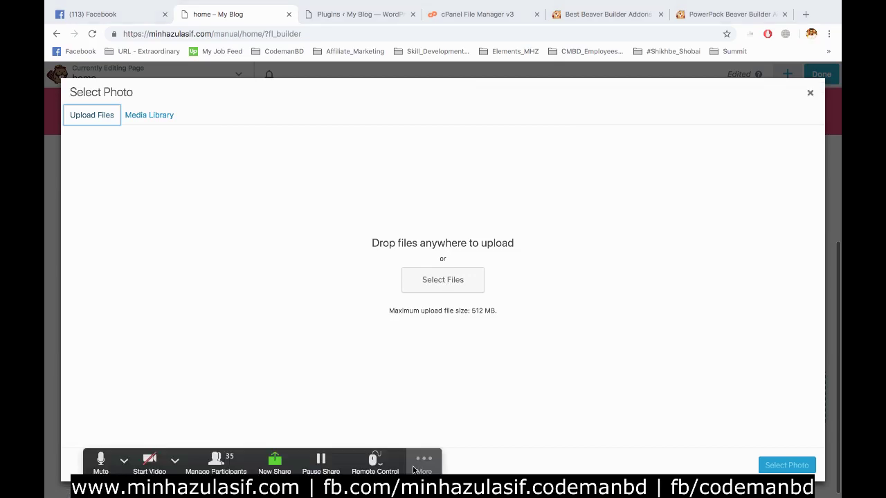
# - Open the copied icon image address in a new browser tab
pyautogui.click(615, 12)
pyautogui.click(806, 15)
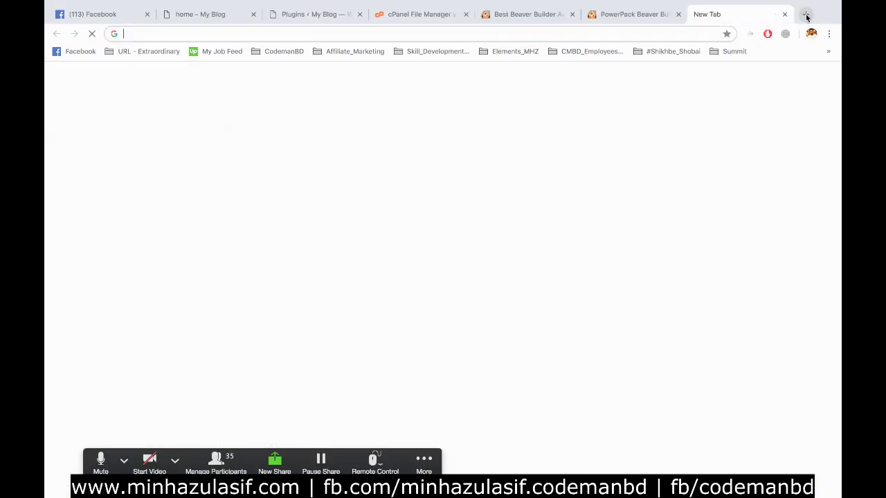
pyautogui.press('super+v')
pyautogui.press('Return')
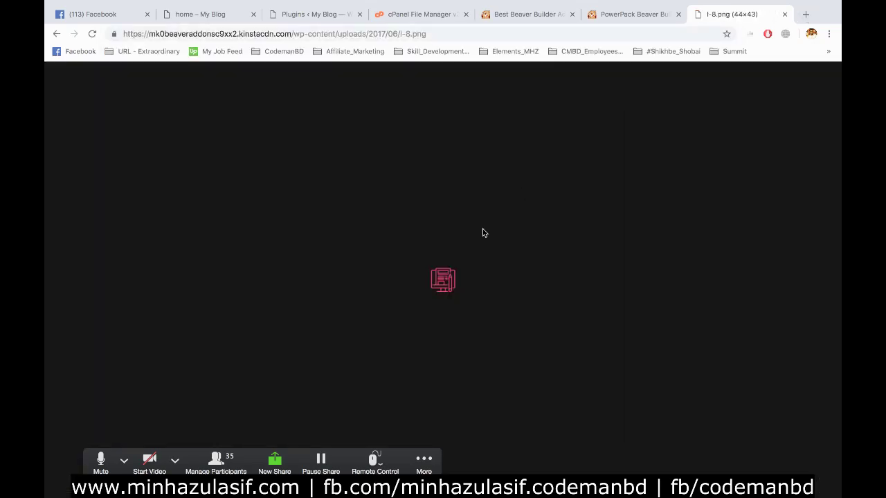
# - Save the icon image as a PNG named 12 in Downloads, replacing the existing file
pyautogui.rightClick(436, 286)
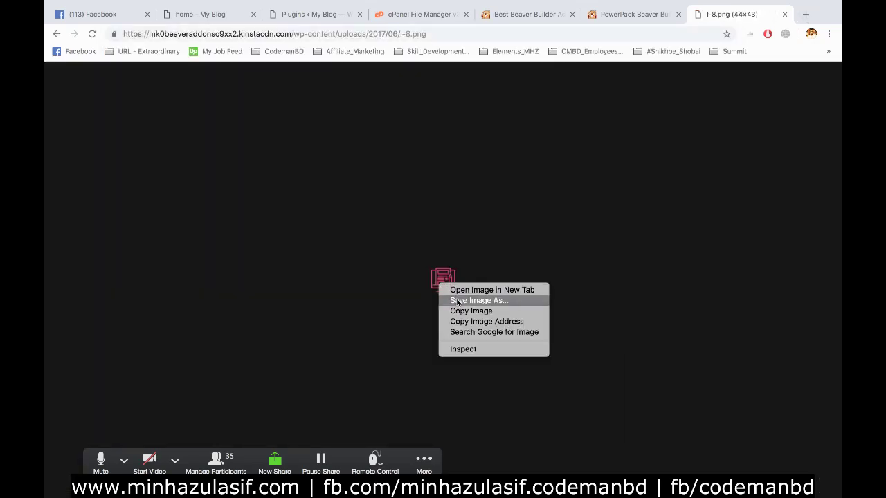
pyautogui.click(457, 301)
pyautogui.write('1')
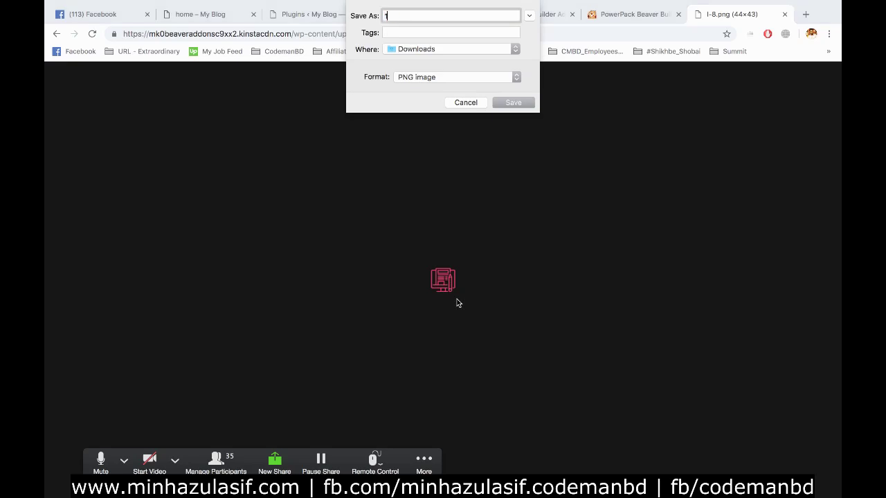
pyautogui.write('2')
pyautogui.press('Return')
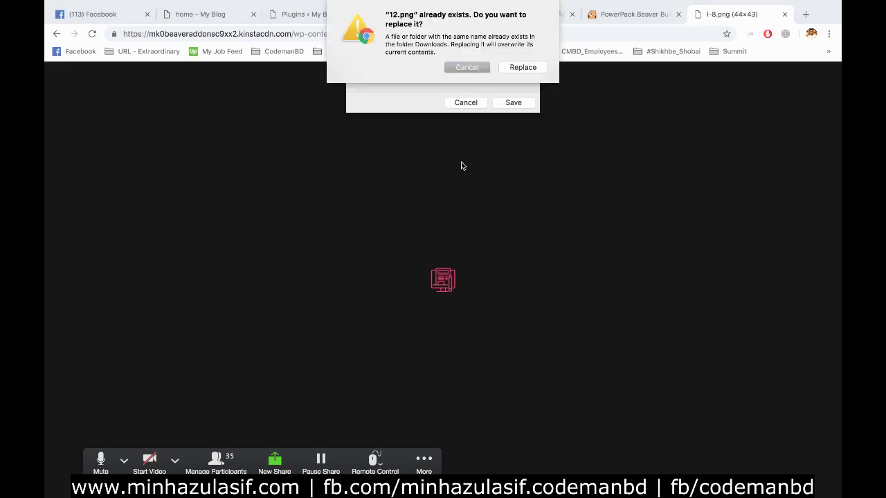
pyautogui.click(523, 68)
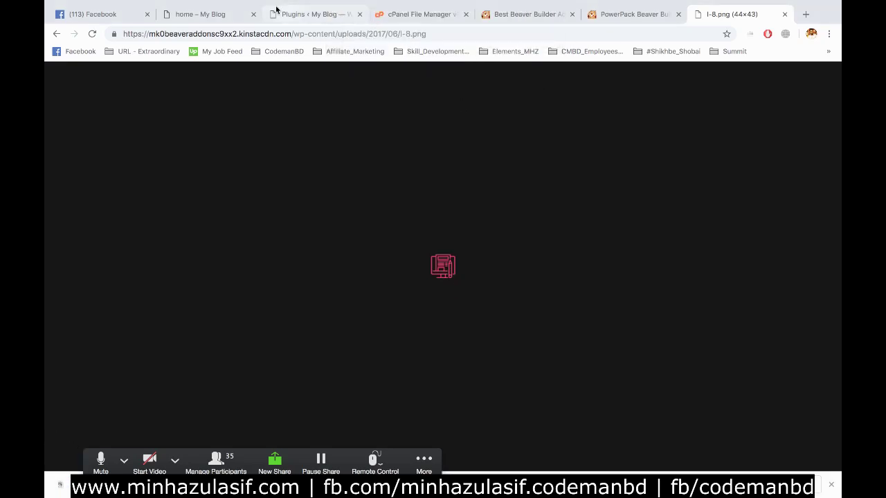
# - Back on the home page's photo dialog, upload 12.png from Downloads and select it as the info box's image icon
pyautogui.click(302, 14)
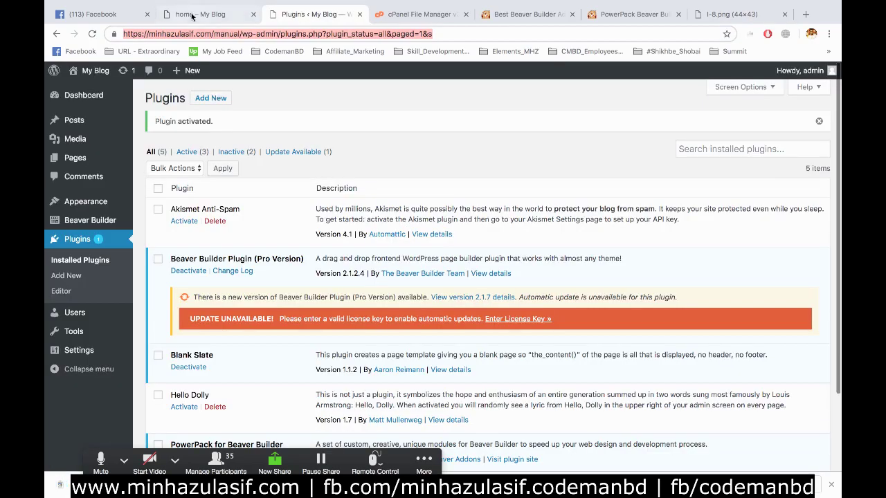
pyautogui.click(193, 17)
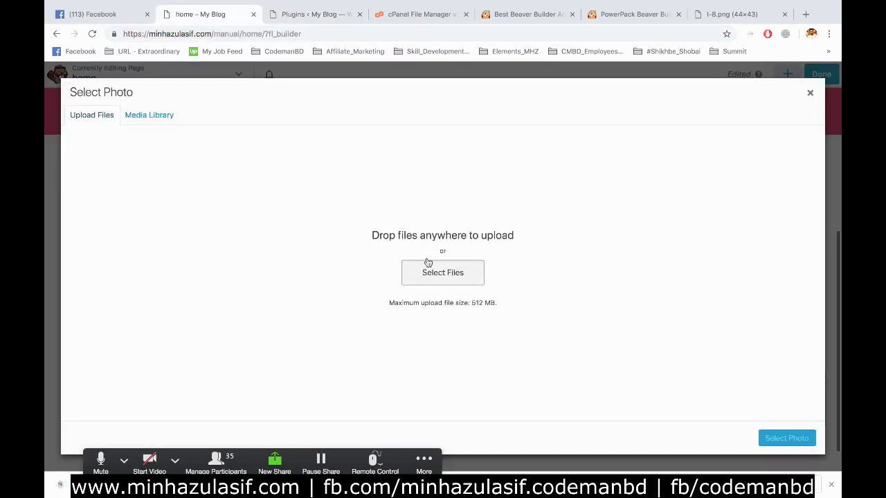
pyautogui.click(443, 272)
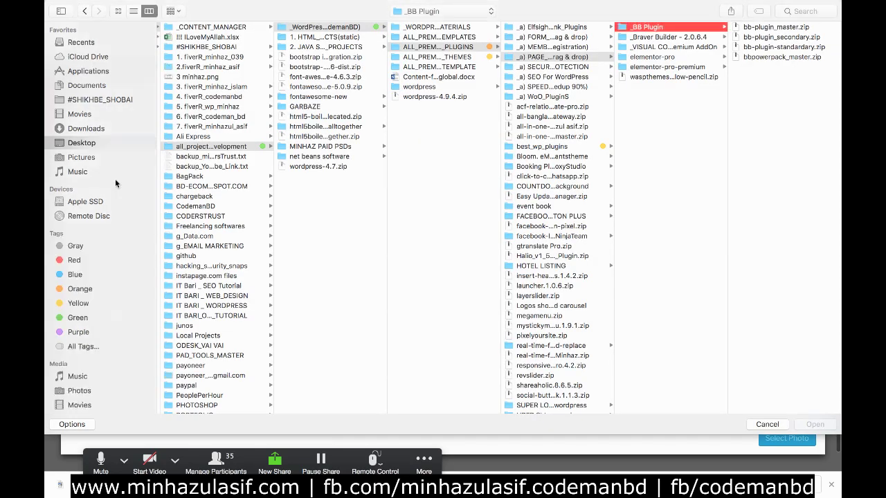
pyautogui.click(86, 128)
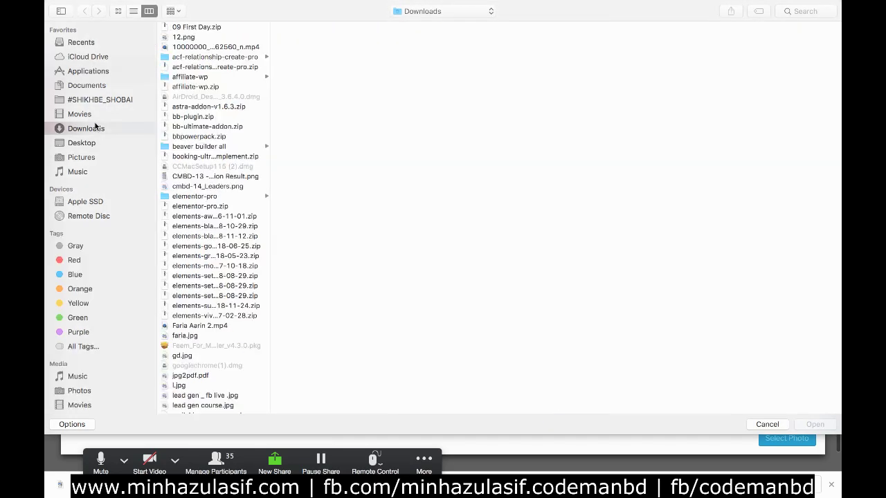
pyautogui.click(188, 46)
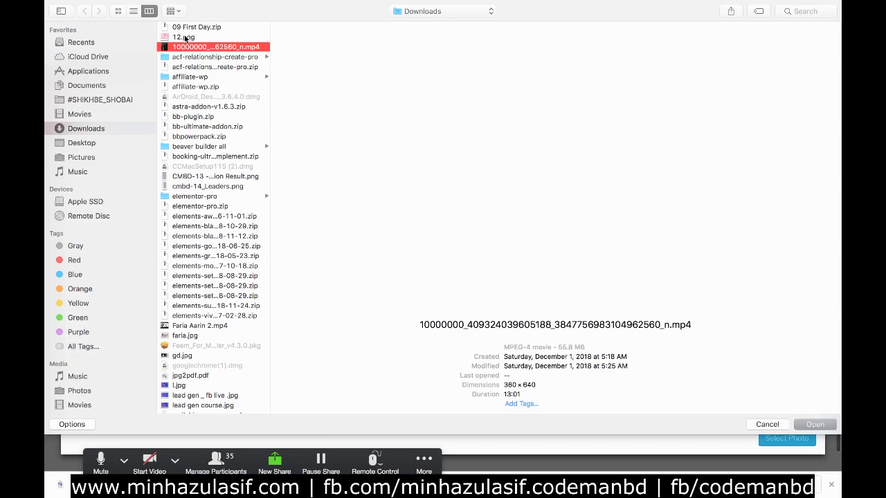
pyautogui.doubleClick(185, 37)
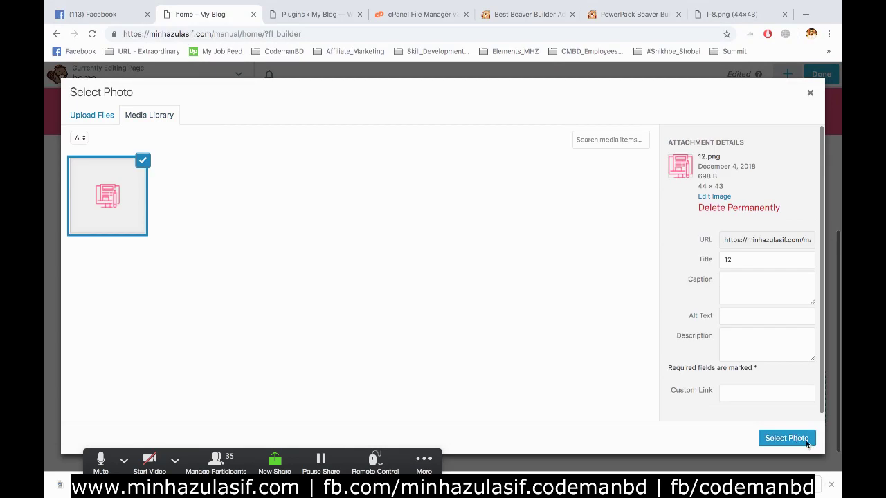
pyautogui.click(766, 466)
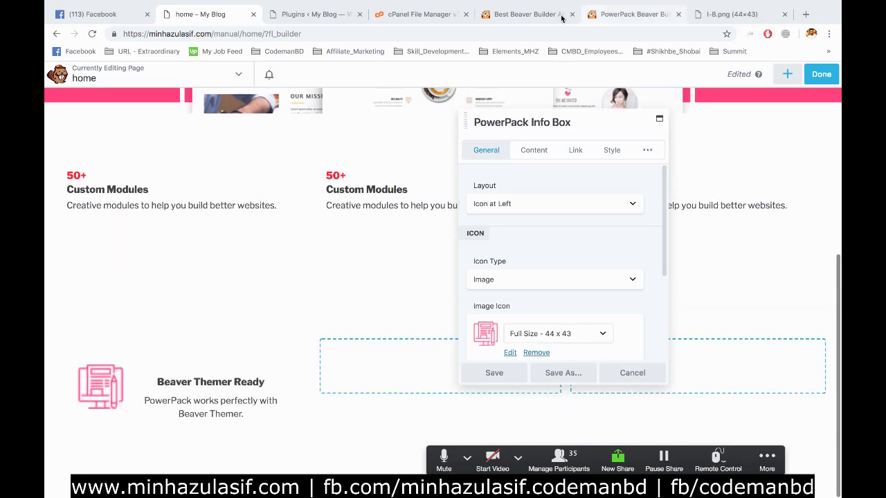
# - Compare the info box with the Beaver Themer Ready item on wpbeaveraddons.com and review its layout, icon and animation settings
pyautogui.click(528, 15)
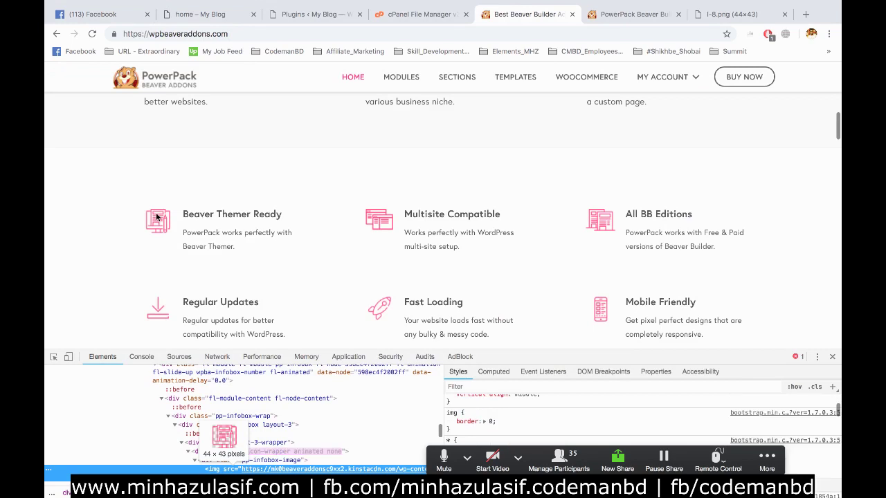
pyautogui.moveTo(185, 211); pyautogui.dragTo(250, 239)
pyautogui.click(298, 13)
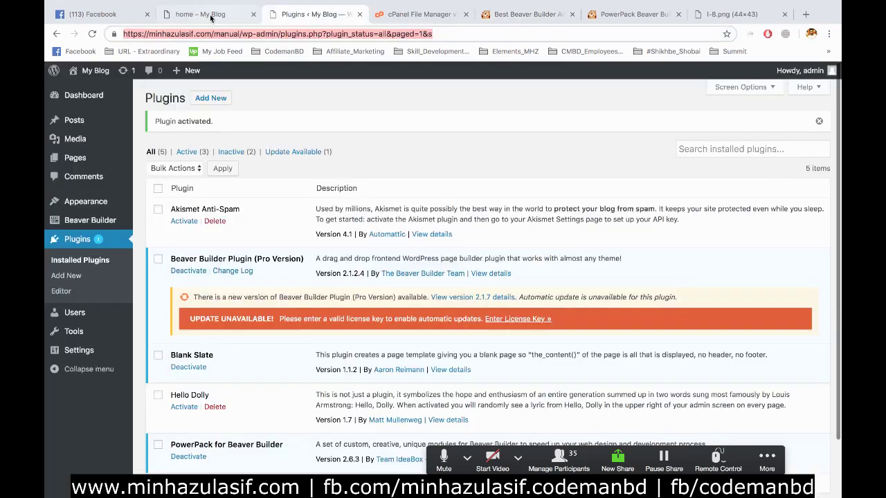
pyautogui.click(208, 14)
pyautogui.click(512, 208)
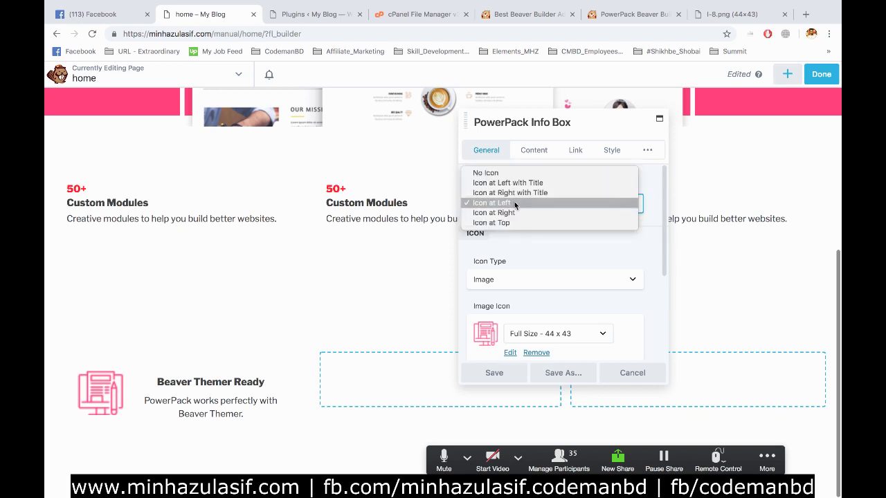
pyautogui.click(514, 206)
pyautogui.scroll(-2, 511, 240)
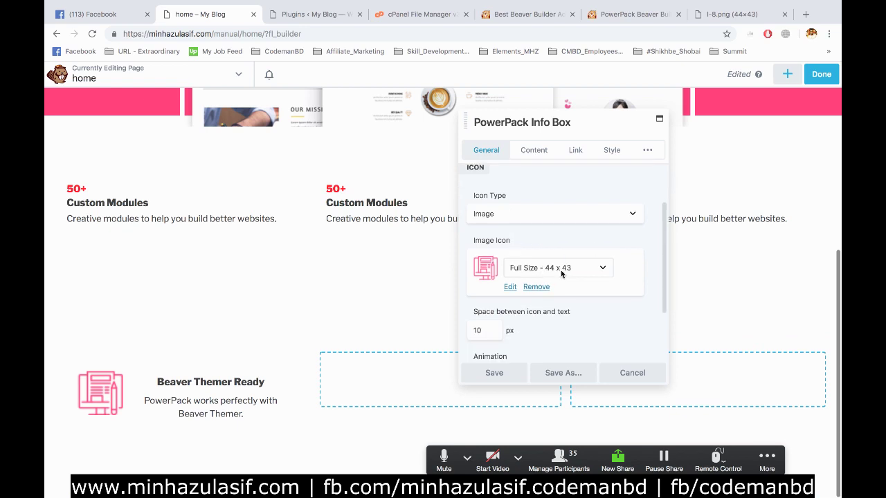
pyautogui.scroll(-1, 553, 270)
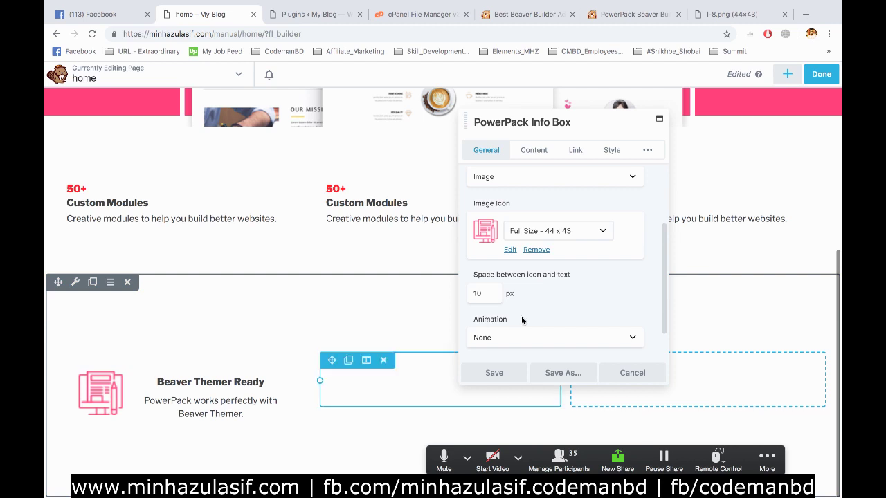
pyautogui.scroll(-1, 573, 303)
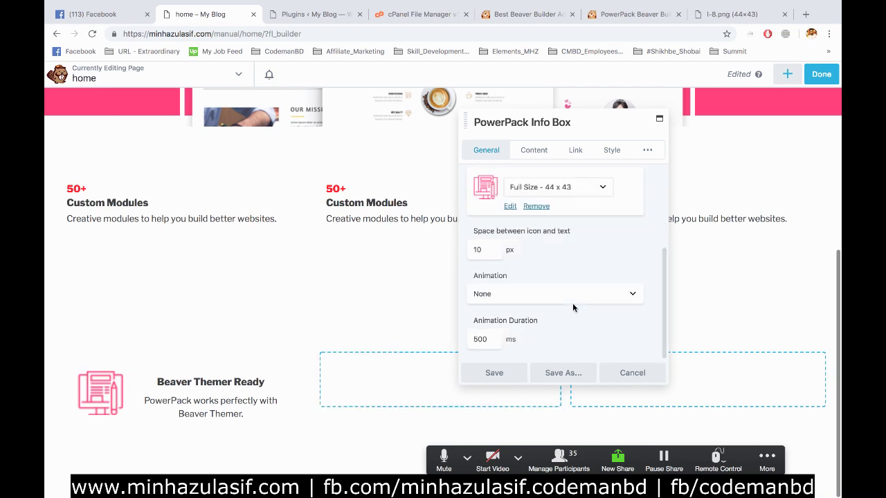
# - Move the info box's title text "Beaver Themer Ready" from the title field to a new first line of the description
pyautogui.click(531, 149)
pyautogui.scroll(3, 554, 242)
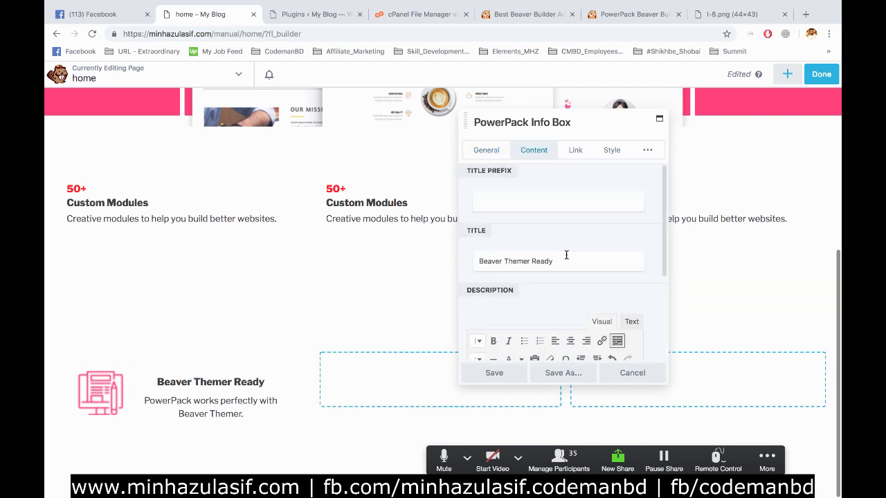
pyautogui.moveTo(550, 261); pyautogui.dragTo(435, 261)
pyautogui.hotkey('ctrl', 'c')
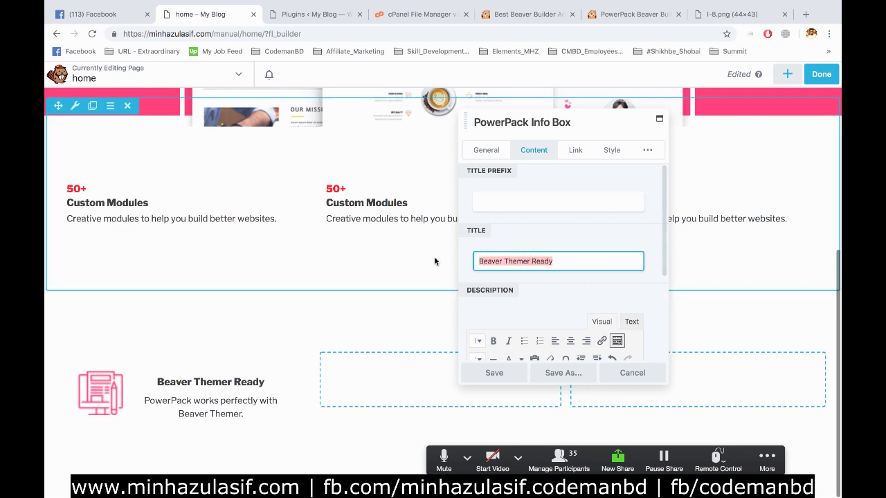
pyautogui.press('BackSpace')
pyautogui.scroll(-2, 600, 249)
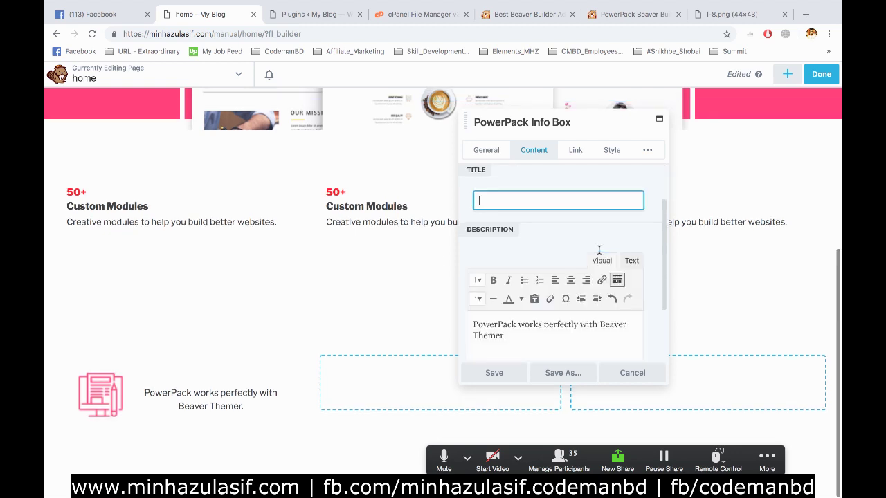
pyautogui.click(472, 308)
pyautogui.press('Return')
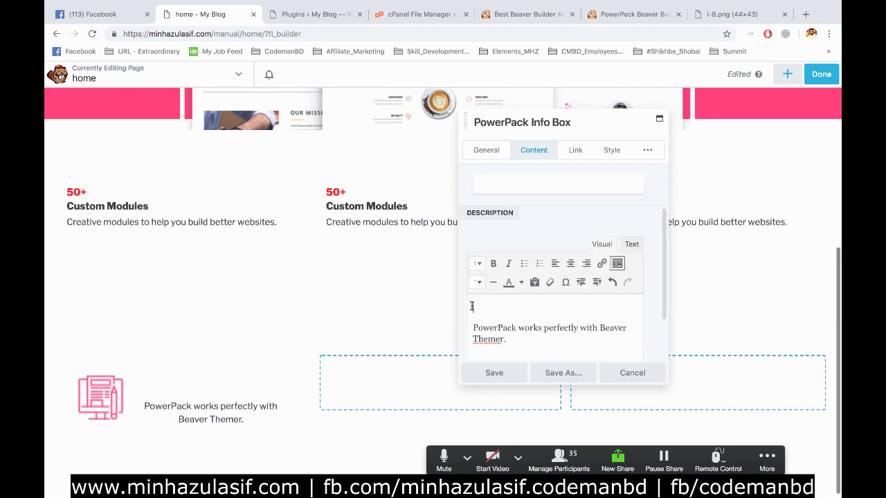
pyautogui.hotkey('ctrl', 'v')
# - Make the "Beaver Themer Ready" line in the description bold and left-align the whole description text
pyautogui.moveTo(560, 308); pyautogui.dragTo(339, 291)
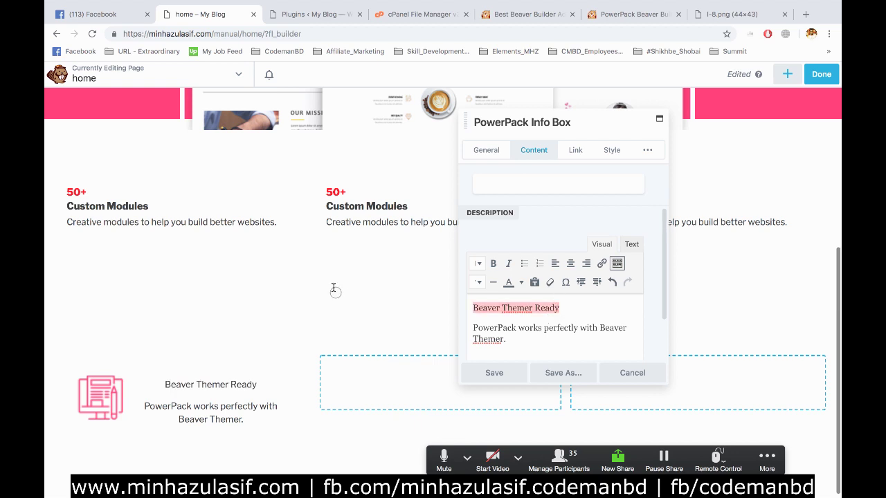
pyautogui.click(492, 263)
pyautogui.click(519, 327)
pyautogui.hotkey('ctrl', 'a')
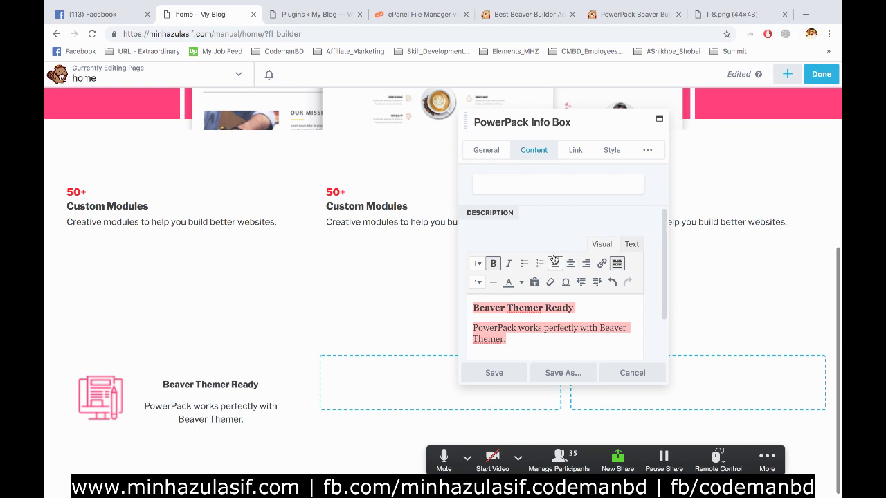
pyautogui.click(554, 263)
pyautogui.click(525, 326)
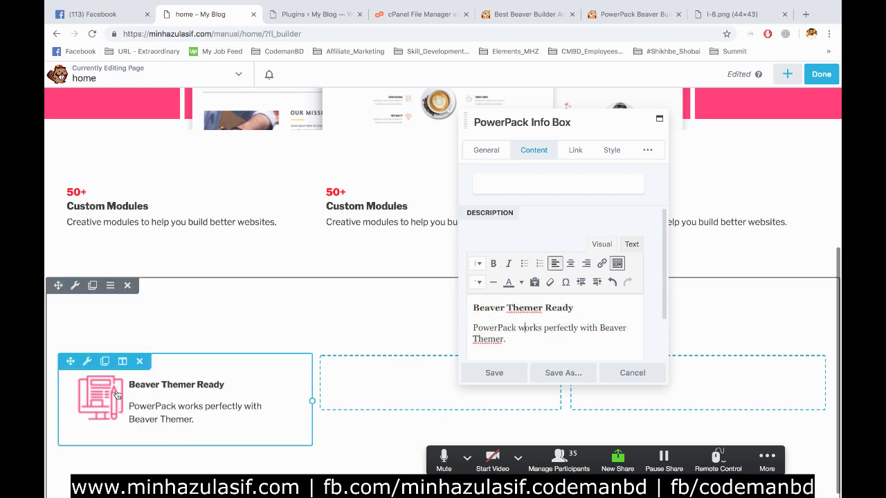
# - Check the reference item on wpbeaveraddons.com and set the info box's space between icon and text to 30 px
pyautogui.click(544, 18)
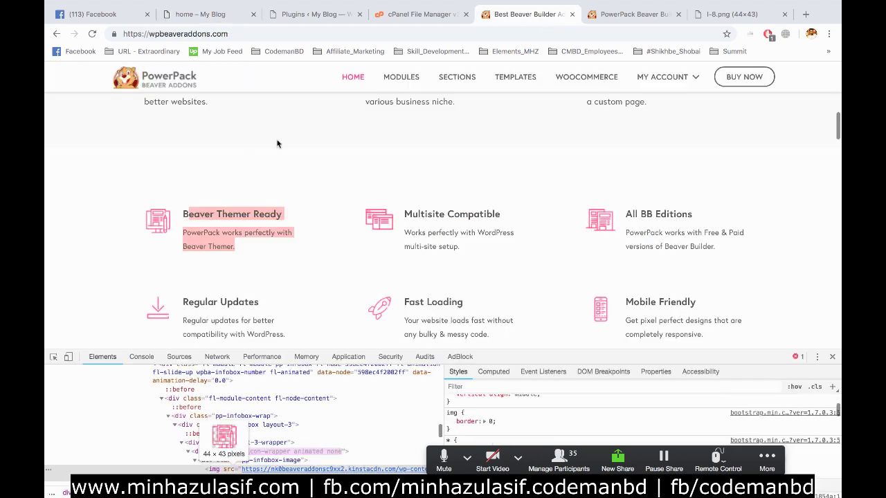
pyautogui.click(233, 13)
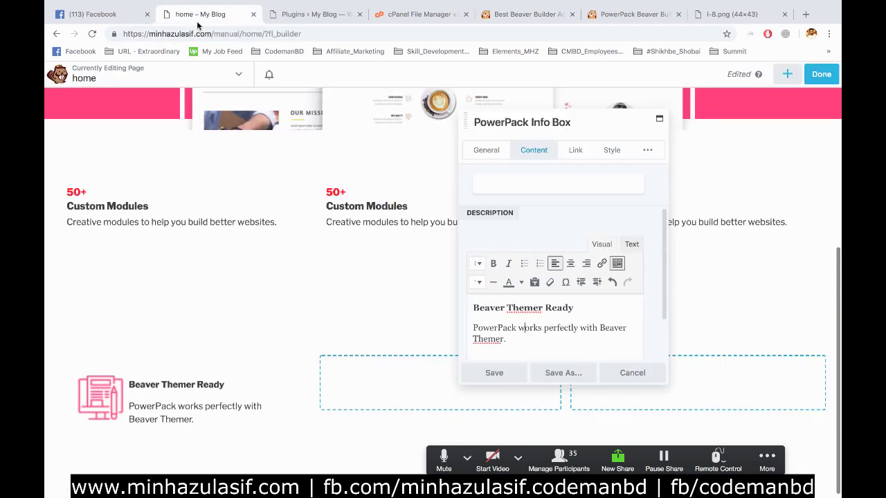
pyautogui.click(483, 150)
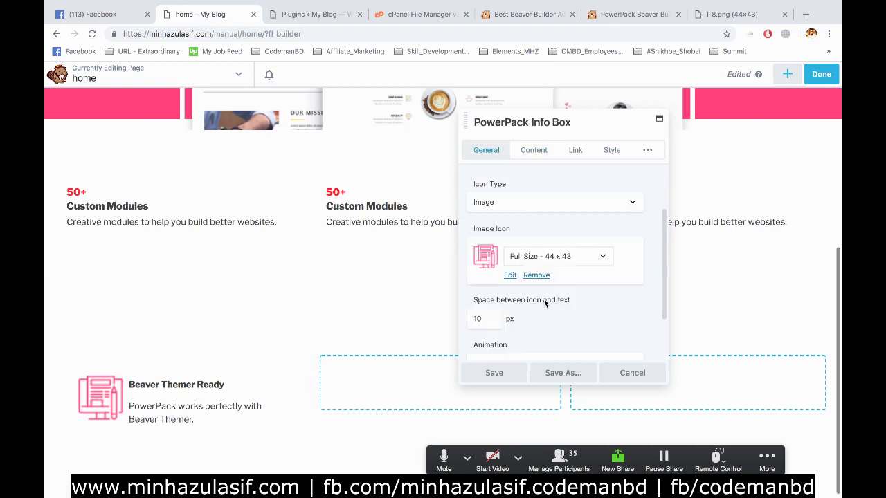
pyautogui.click(482, 317)
pyautogui.write('50')
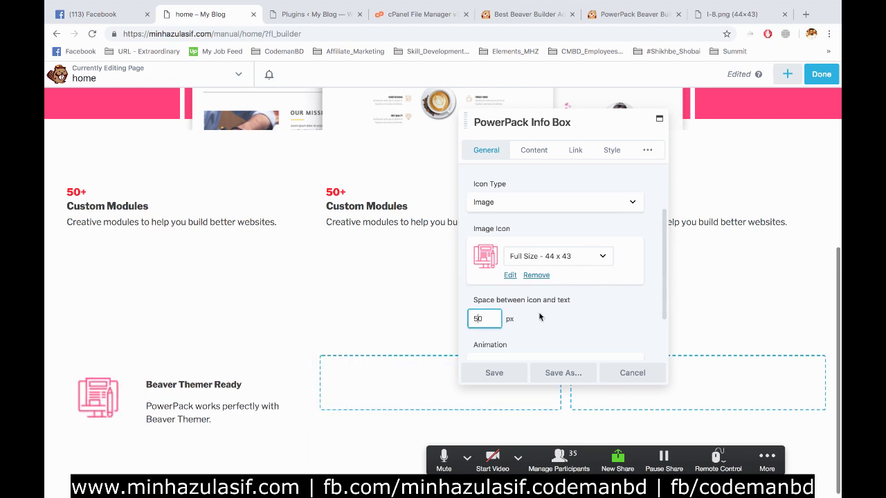
pyautogui.press('BackSpace')
pyautogui.write('3')
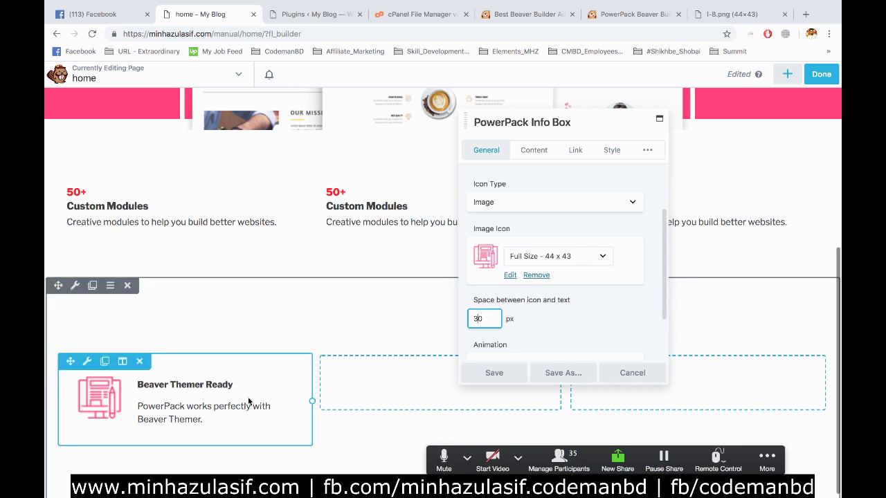
# - Try the Icon at Top layout on the info box and switch back to Icon at Left
pyautogui.scroll(1, 538, 315)
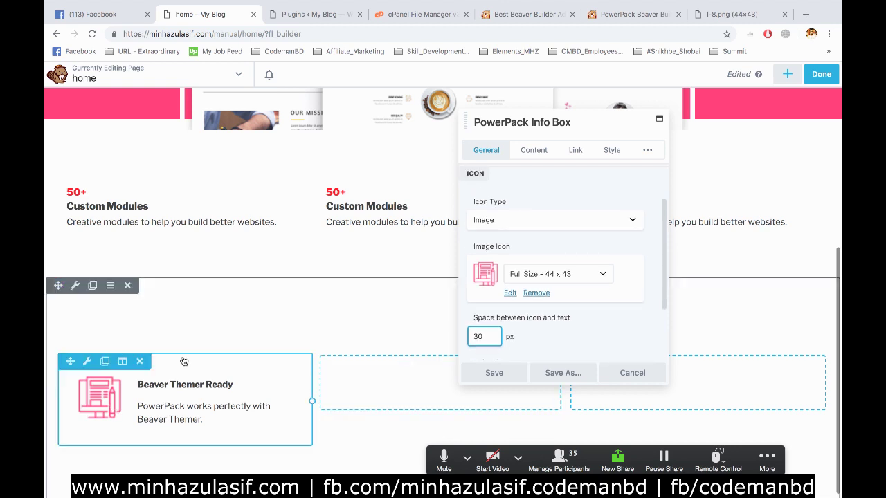
pyautogui.scroll(2, 514, 245)
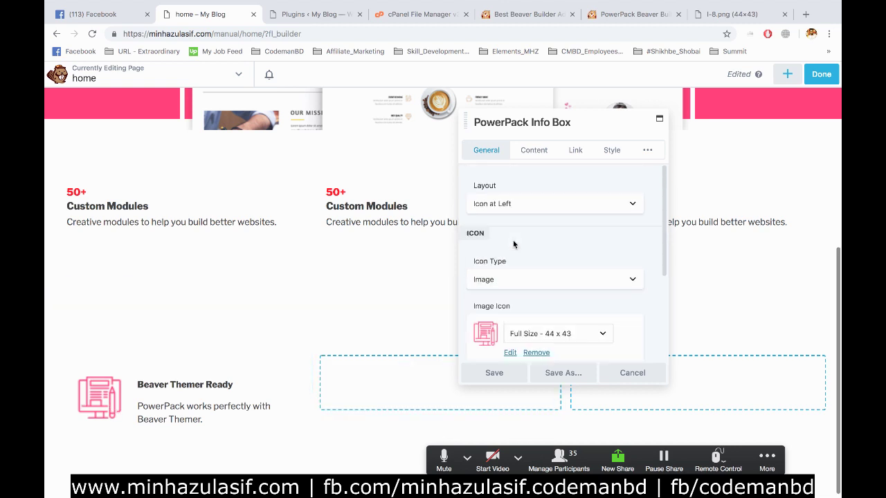
pyautogui.click(533, 200)
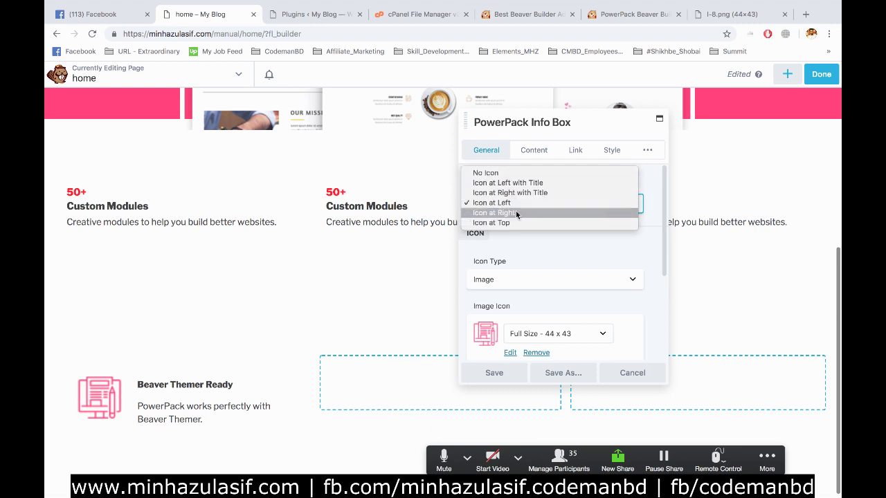
pyautogui.click(512, 223)
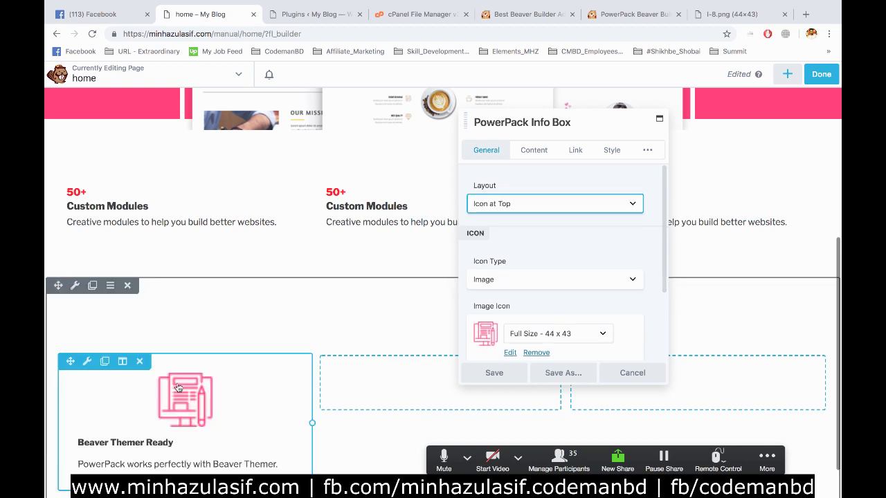
pyautogui.scroll(-1, 178, 388)
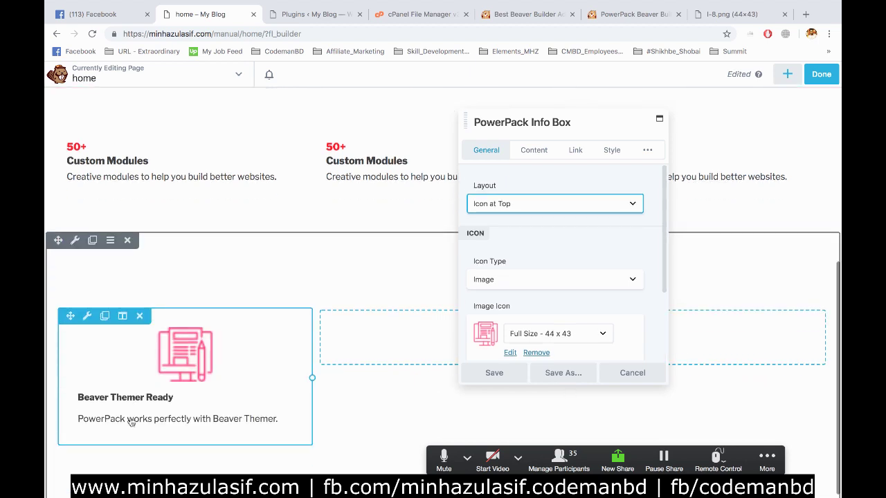
pyautogui.click(540, 205)
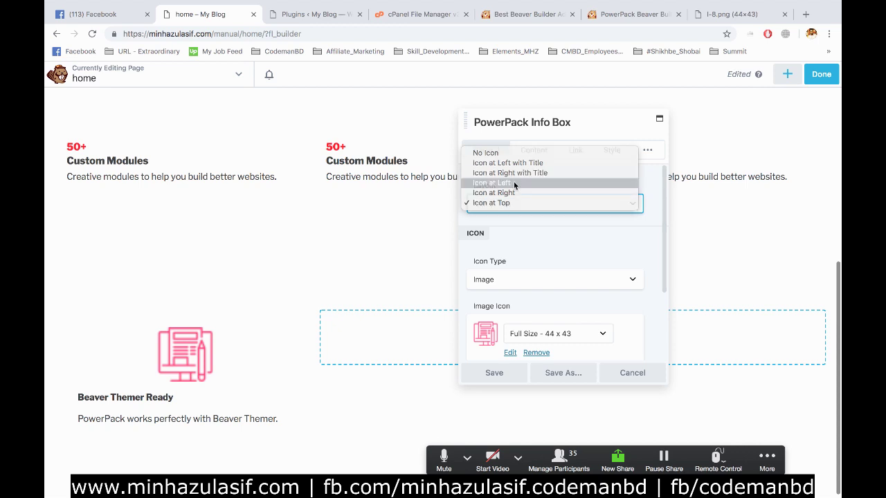
pyautogui.click(514, 183)
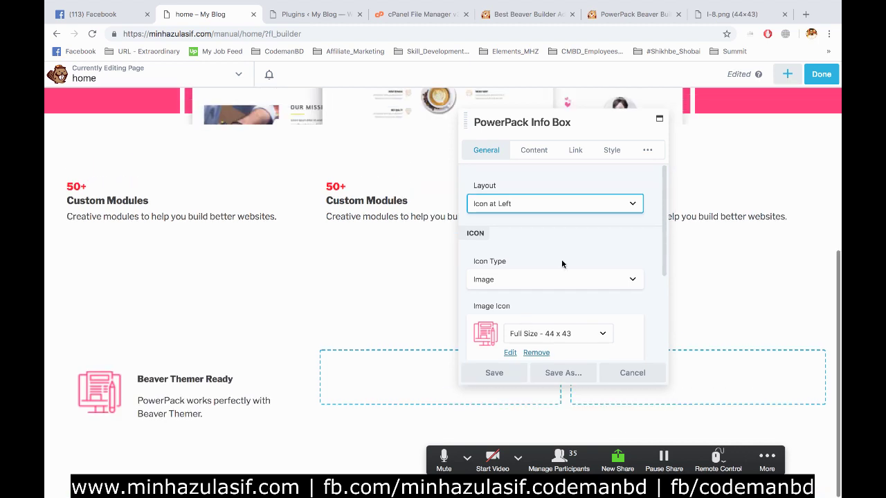
# - Check the info box's icon type and image size options, and open 12.png for editing from its attachment details
pyautogui.scroll(-1, 543, 268)
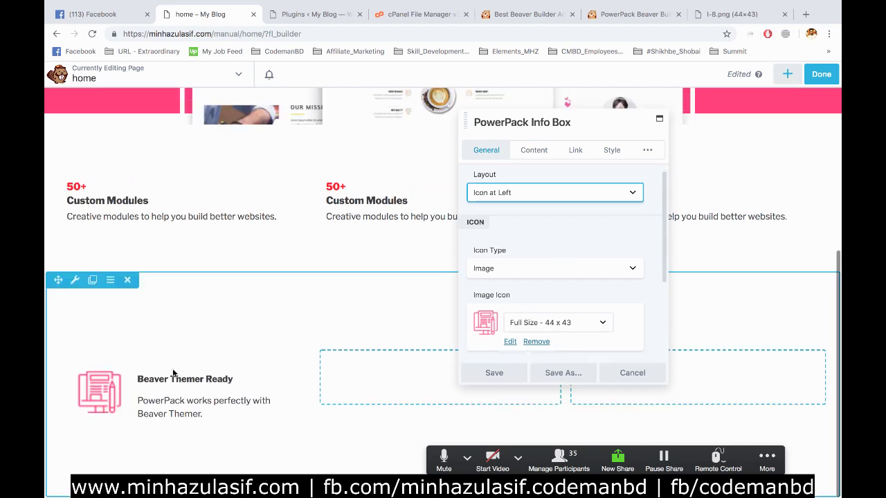
pyautogui.click(487, 269)
pyautogui.click(582, 289)
pyautogui.scroll(-3, 547, 283)
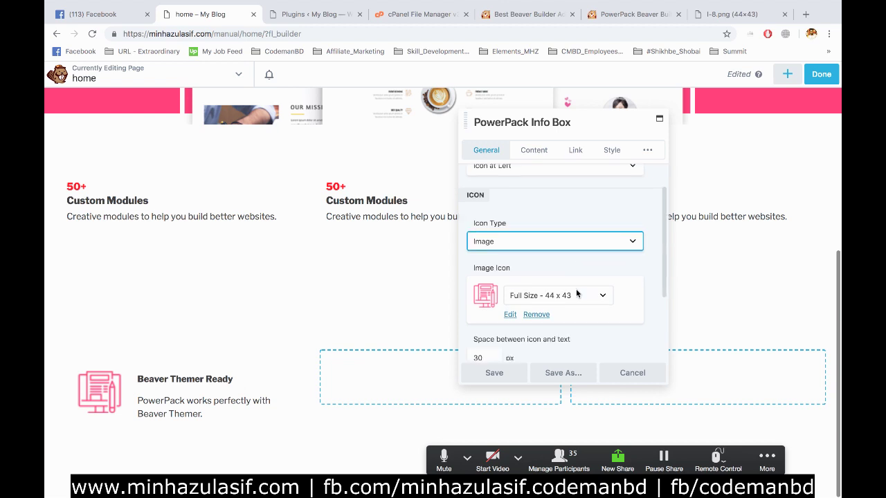
pyautogui.click(509, 299)
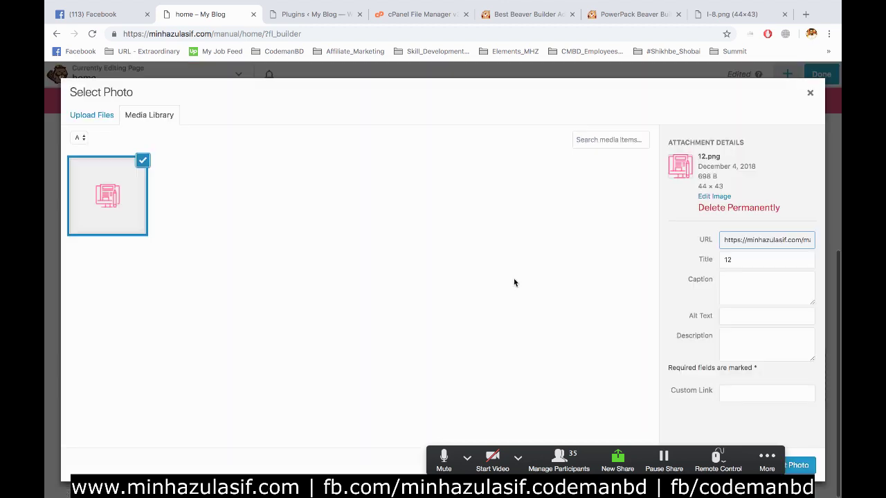
pyautogui.click(808, 92)
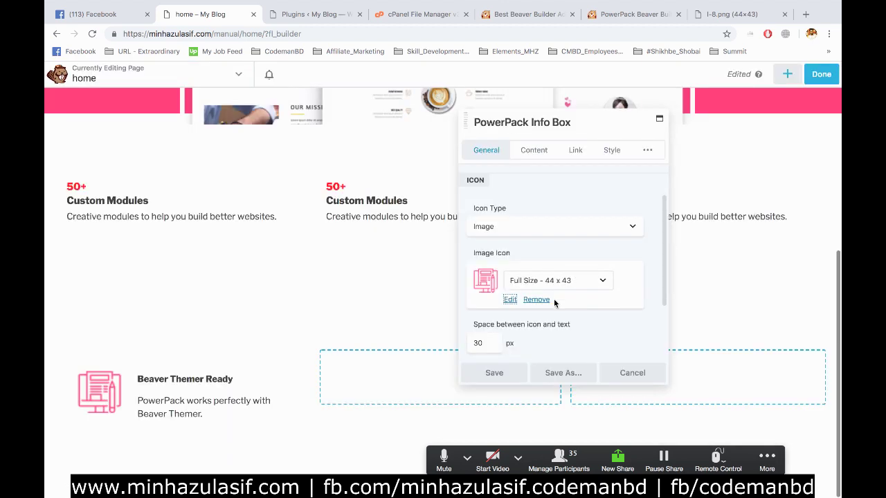
pyautogui.click(600, 278)
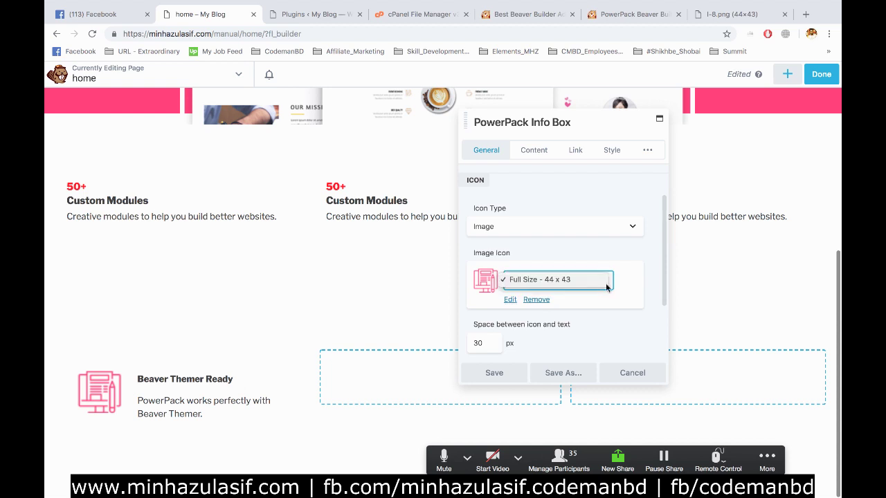
pyautogui.click(620, 283)
pyautogui.click(508, 299)
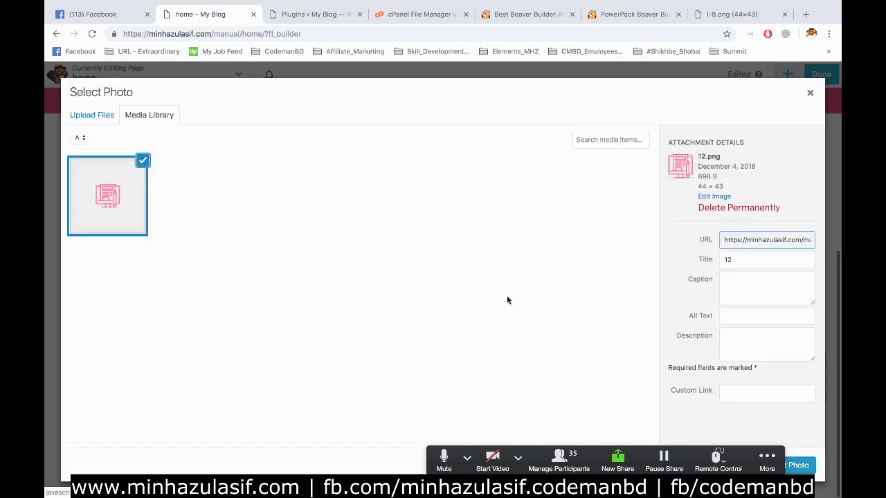
pyautogui.click(705, 198)
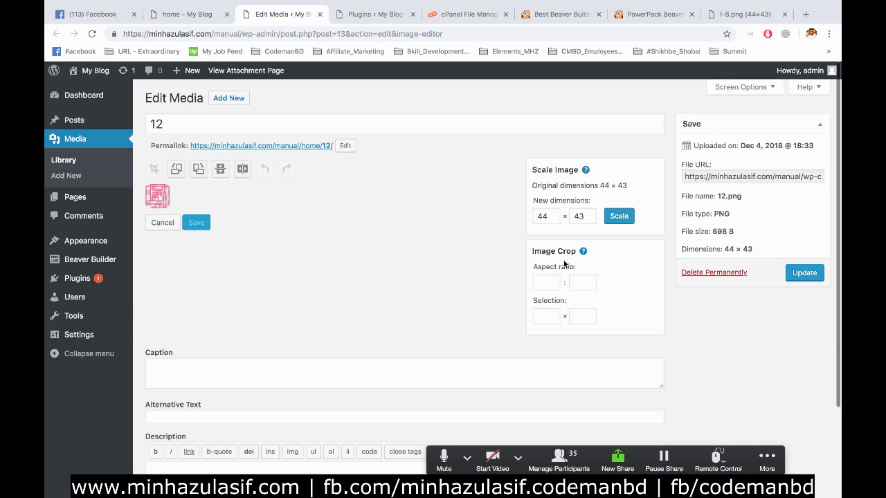
# - Enter a crop aspect ratio of 30:20 and new scale dimensions of 30 × 20 for image 12
pyautogui.click(547, 279)
pyautogui.click(578, 280)
pyautogui.doubleClick(544, 216)
pyautogui.write('30')
pyautogui.click(576, 216)
pyautogui.press('BackSpace')
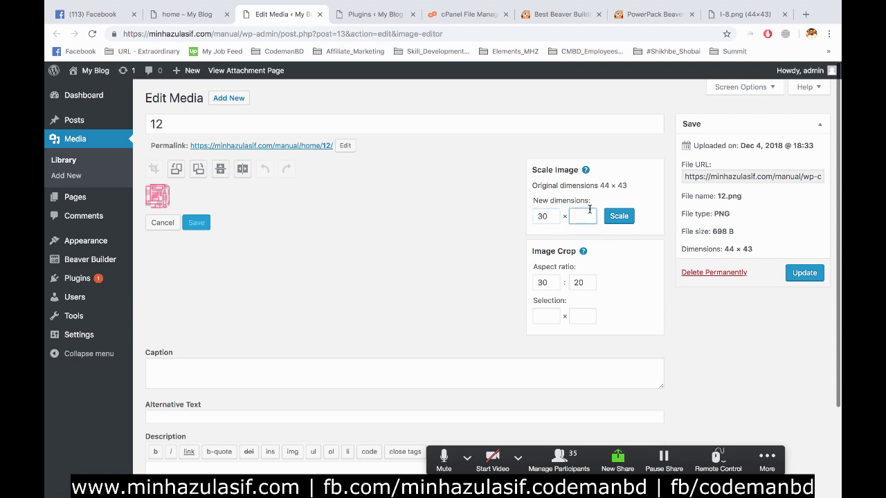
pyautogui.write('20')
# - Clear the 30:20 crop aspect ratio of image 12 and re-enter 30 as the new scale width
pyautogui.click(544, 283)
pyautogui.press('BackSpace')
pyautogui.press('BackSpace')
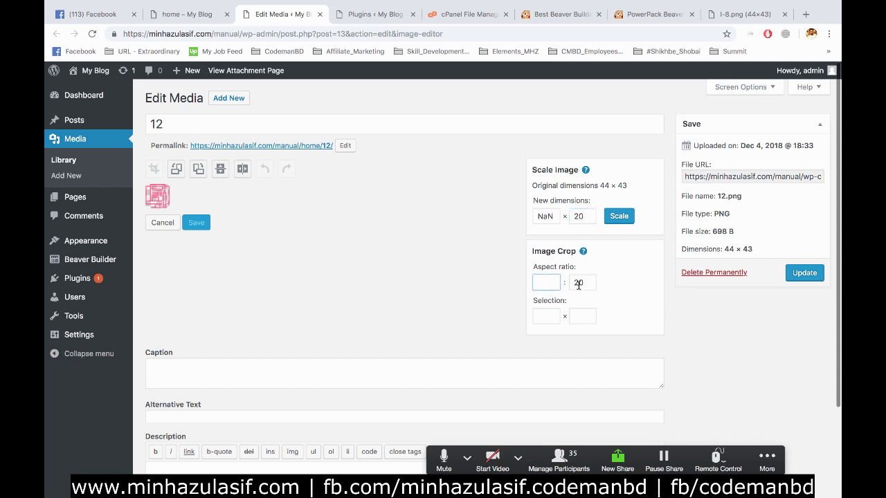
pyautogui.press('Tab')
pyautogui.press('BackSpace')
pyautogui.doubleClick(550, 214)
pyautogui.write('30')
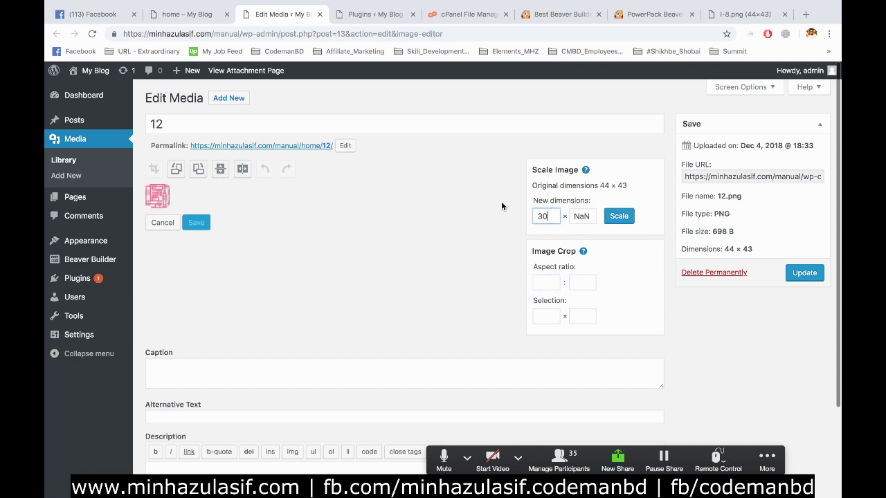
pyautogui.click(574, 214)
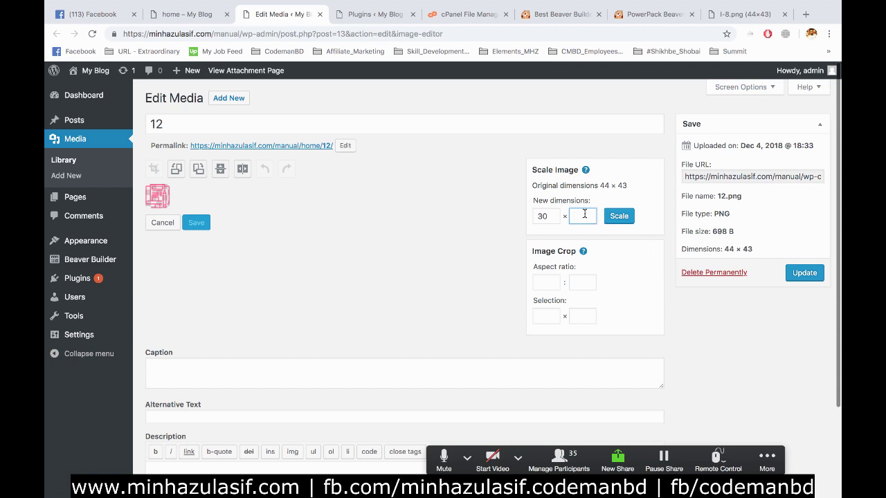
# - Try to restore the scale dimensions of image 12 to 44 × 43, and reload the image editor page
pyautogui.doubleClick(545, 216)
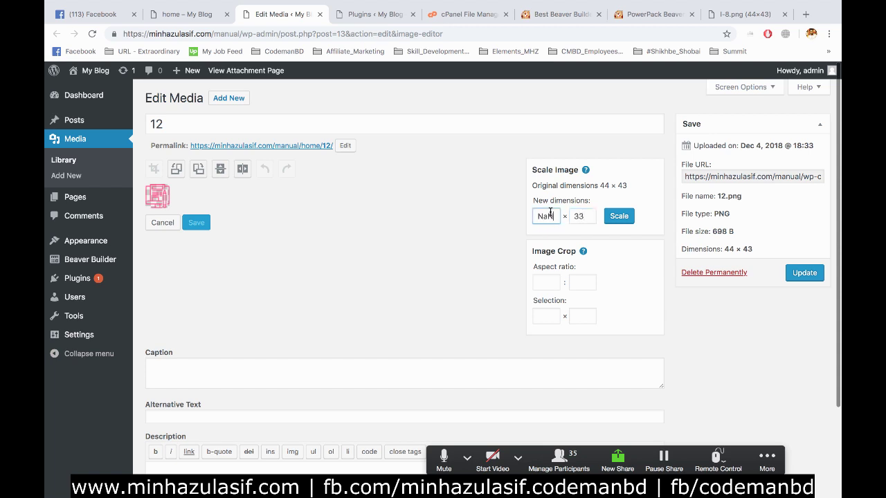
pyautogui.press('BackSpace')
pyautogui.write('44')
pyautogui.doubleClick(581, 216)
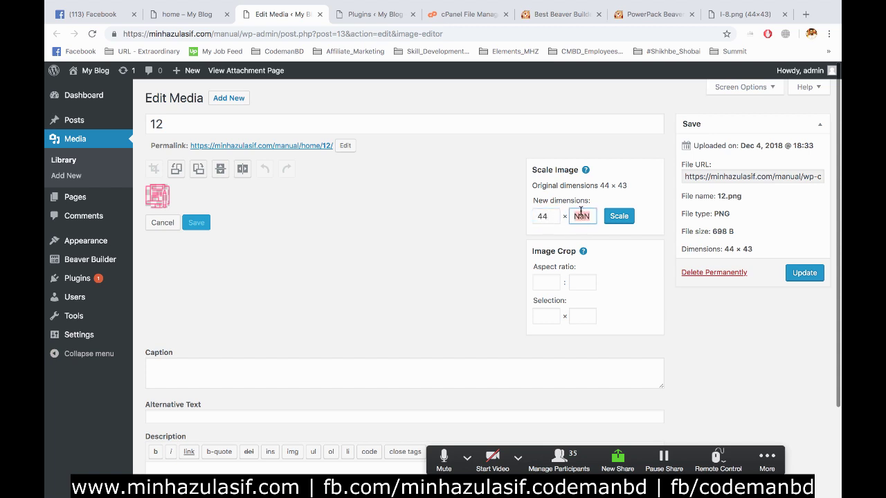
pyautogui.press('BackSpace')
pyautogui.write('43')
pyautogui.scroll(-3, 497, 360)
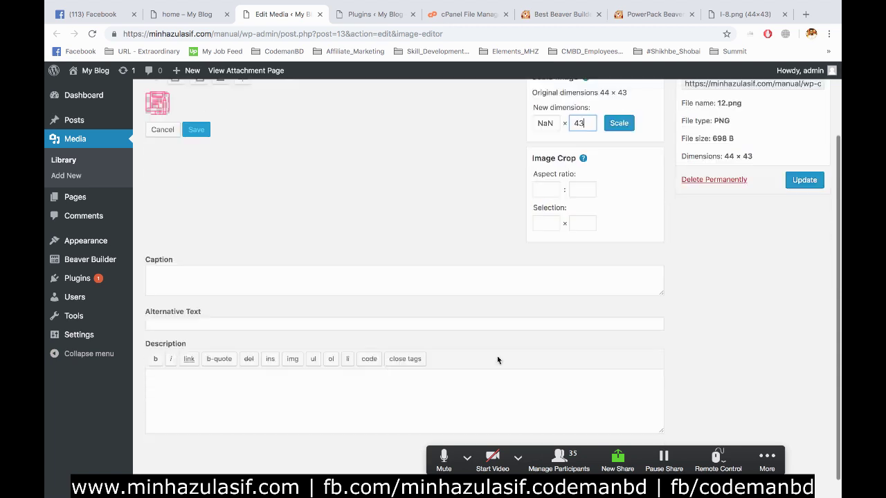
pyautogui.scroll(3, 331, 344)
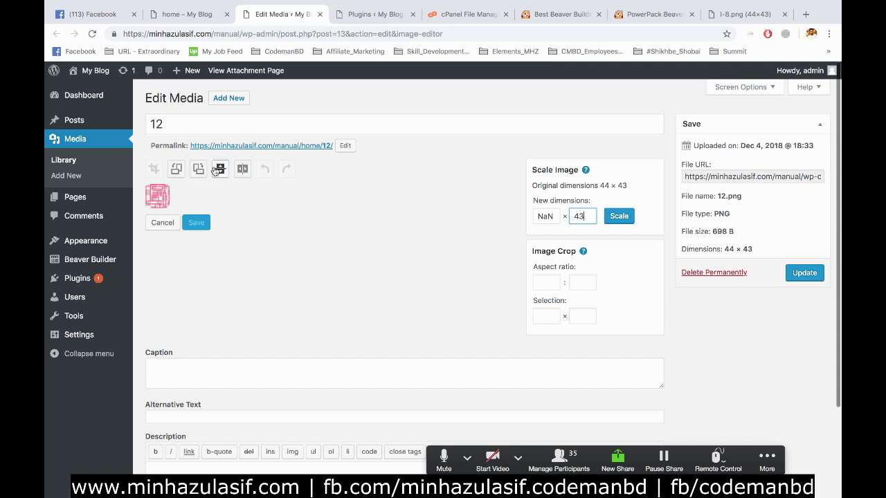
pyautogui.click(154, 182)
pyautogui.scroll(-3, 427, 275)
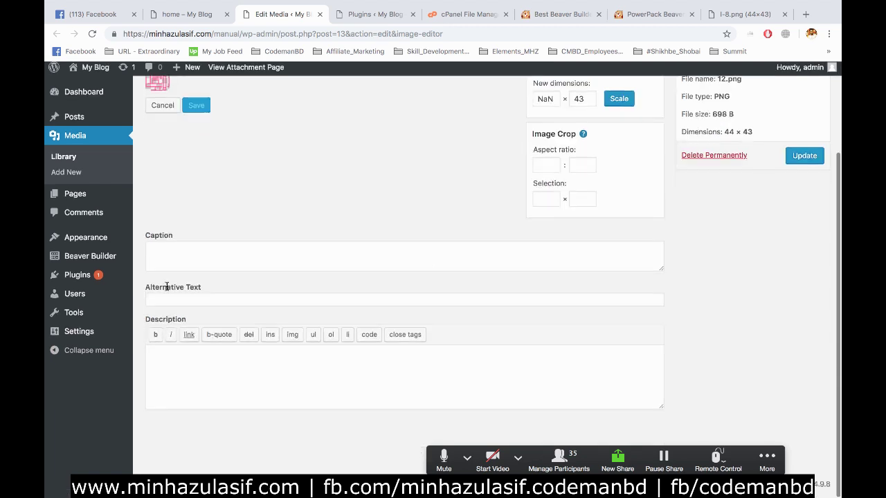
pyautogui.click(92, 34)
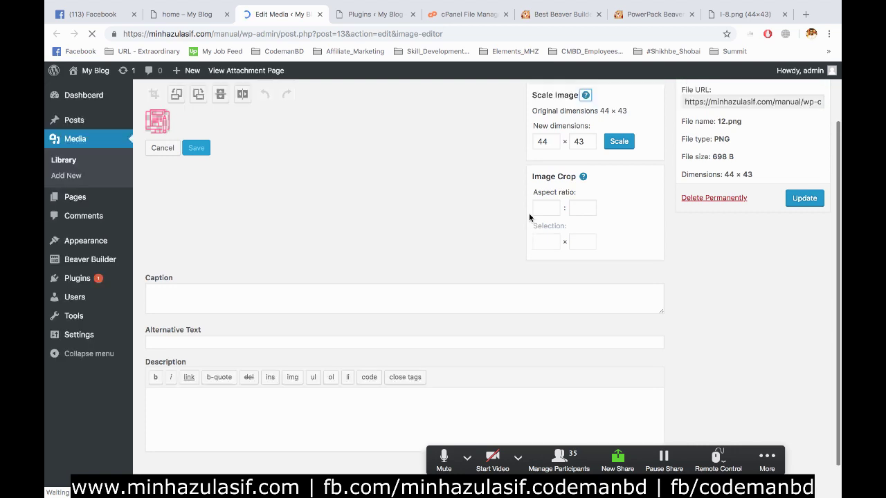
# - Enter a crop aspect ratio of 1:1 for image 12
pyautogui.click(545, 241)
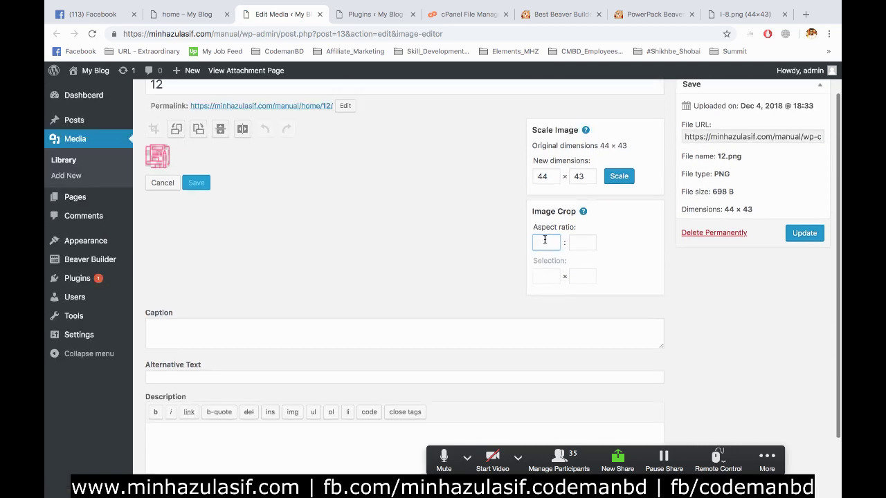
pyautogui.click(580, 242)
pyautogui.write('1')
pyautogui.click(540, 279)
pyautogui.click(545, 240)
pyautogui.click(579, 240)
pyautogui.click(545, 277)
pyautogui.doubleClick(543, 176)
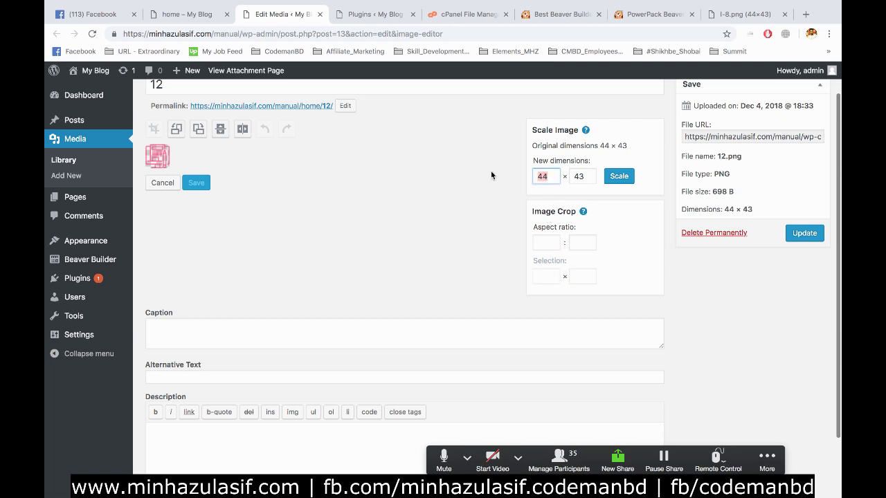
pyautogui.click(543, 241)
pyautogui.click(592, 242)
pyautogui.write('1')
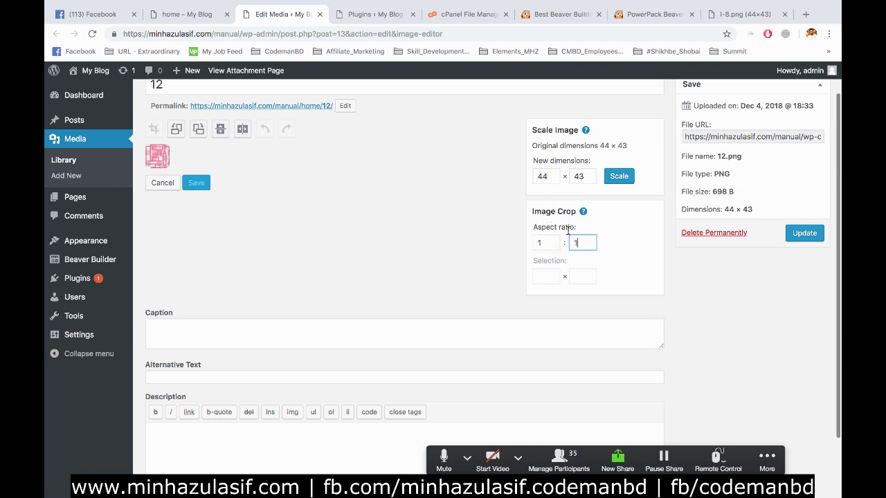
# - Scale image 12 to a width of 30 and update the media file
pyautogui.doubleClick(544, 176)
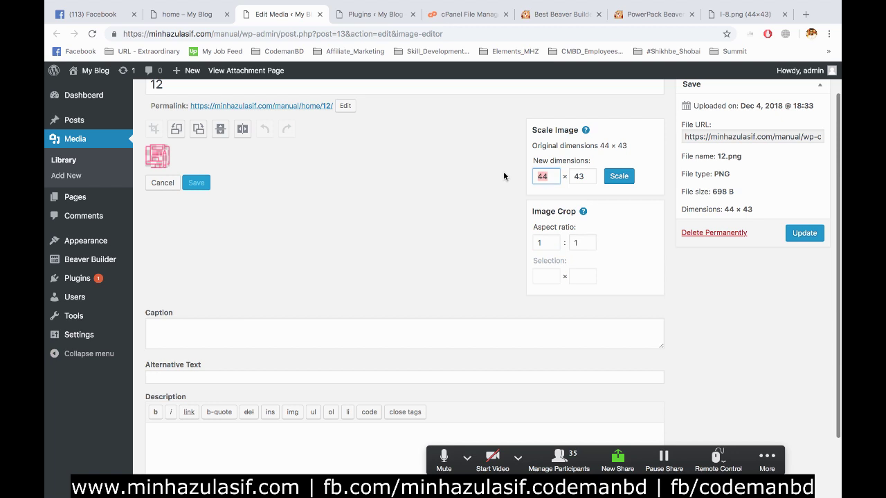
pyautogui.write('30')
pyautogui.click(625, 178)
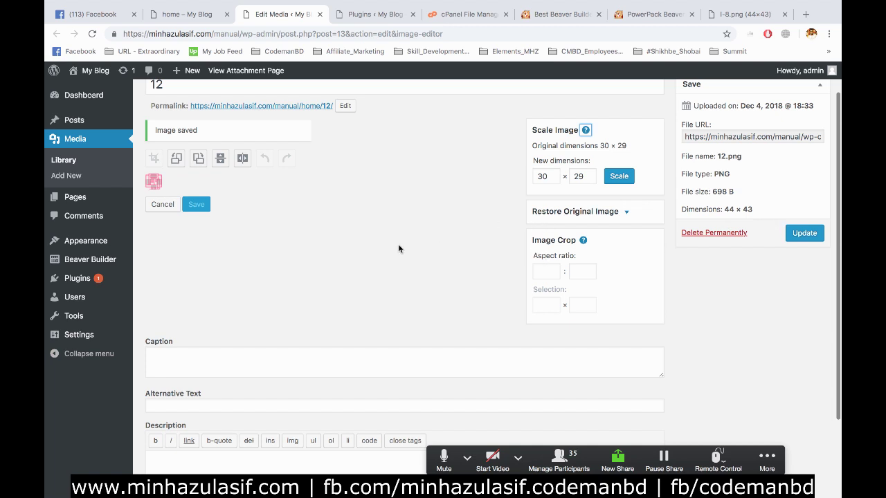
pyautogui.scroll(2, 485, 297)
pyautogui.click(801, 271)
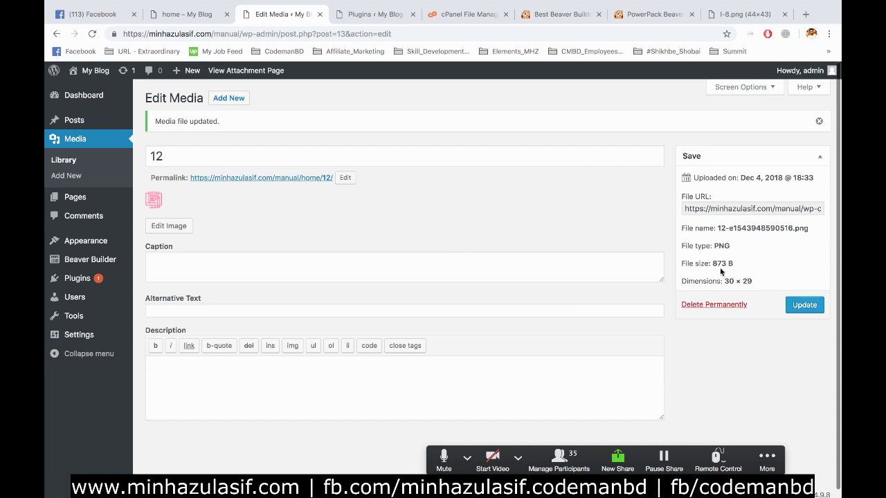
pyautogui.scroll(-1, 720, 272)
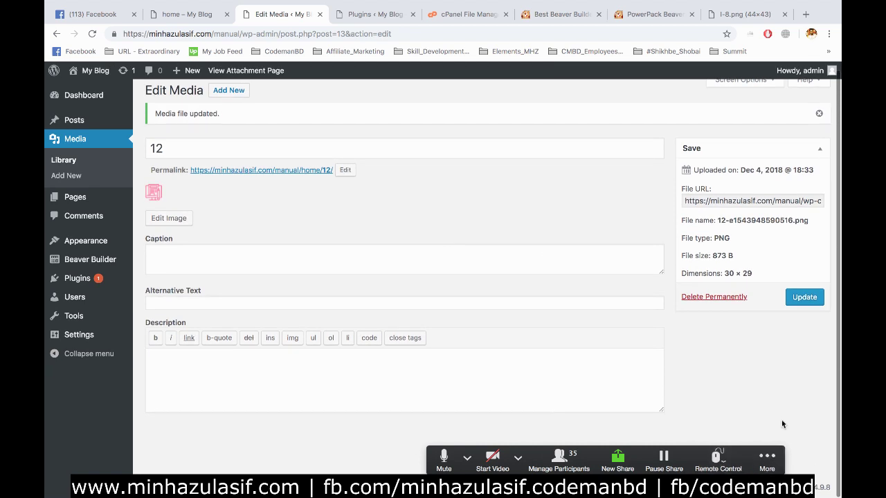
pyautogui.click(801, 297)
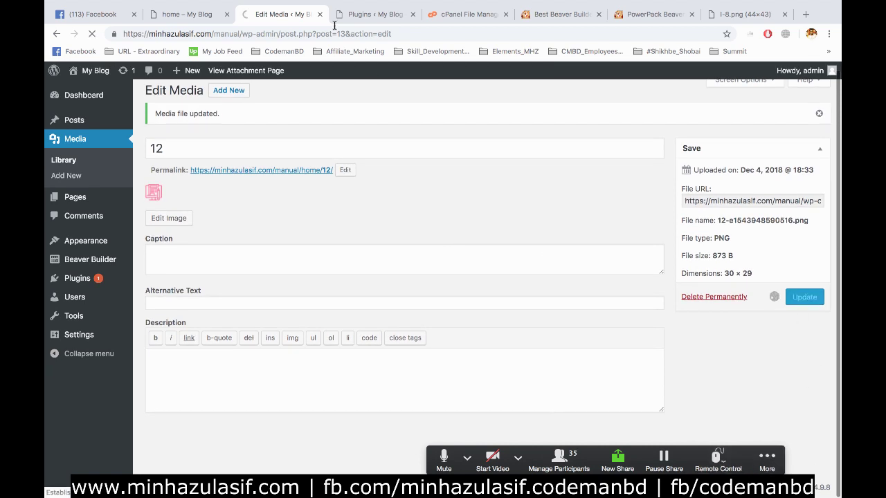
# - Return to the home page builder and try applying the already selected 12.png as the info box's image icon
pyautogui.click(191, 16)
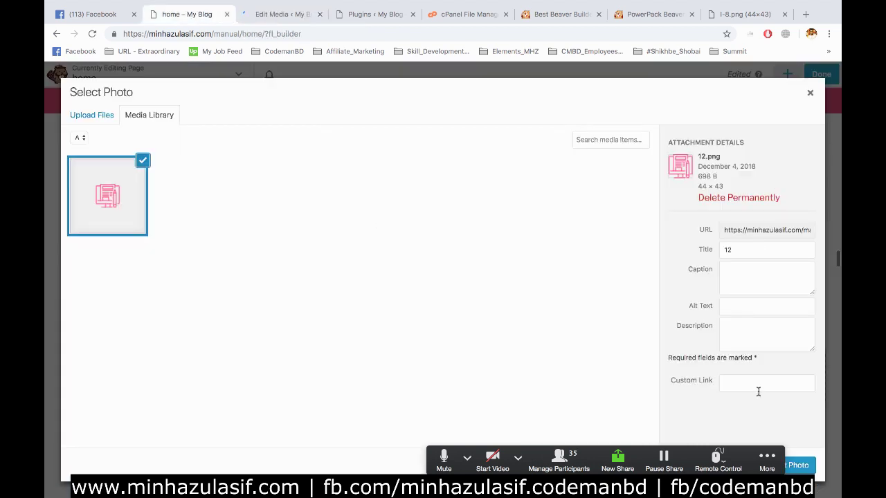
pyautogui.moveTo(764, 457); pyautogui.dragTo(468, 414)
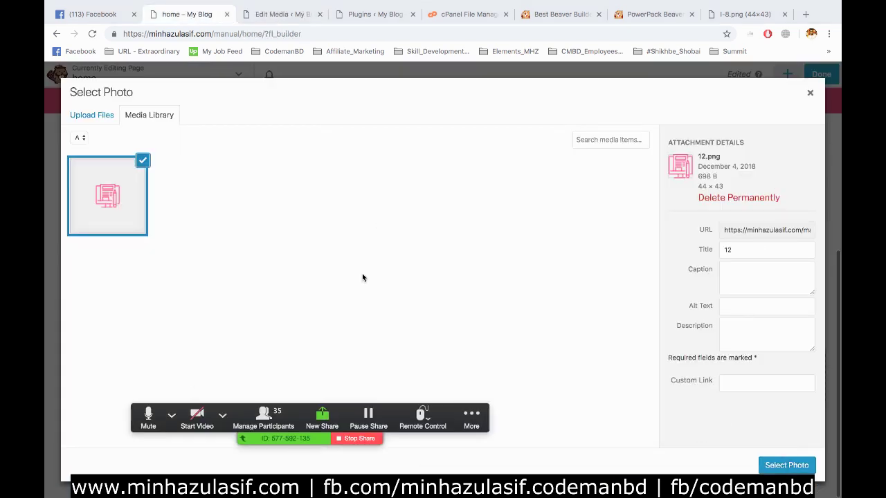
pyautogui.click(792, 466)
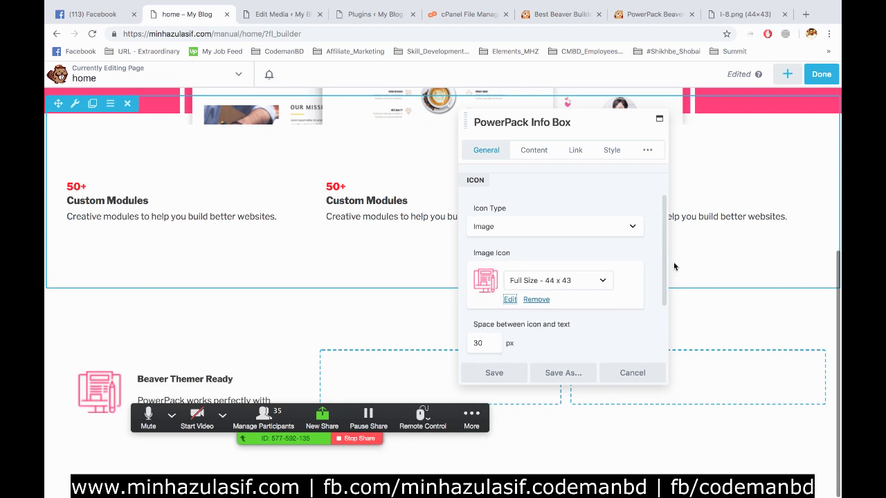
# - Reopen the info box's photo selection, refresh the media library view and toggle the selection of image 12
pyautogui.click(509, 301)
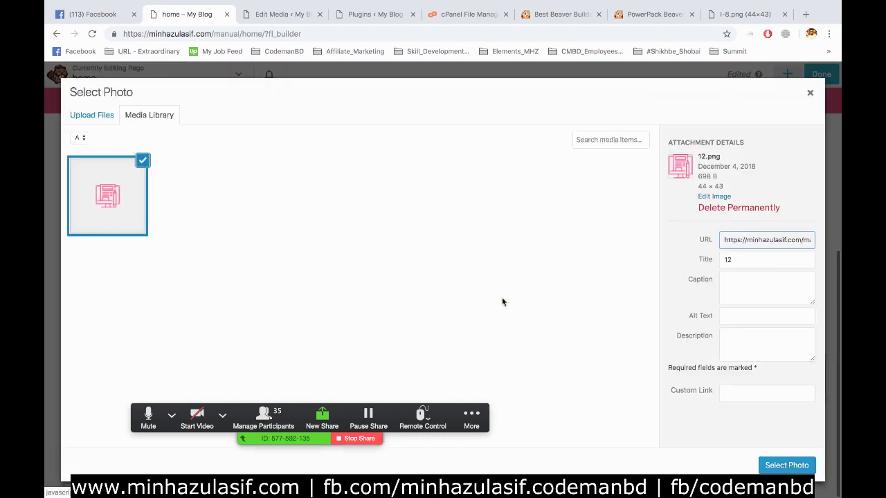
pyautogui.click(85, 115)
pyautogui.click(132, 114)
pyautogui.click(107, 196)
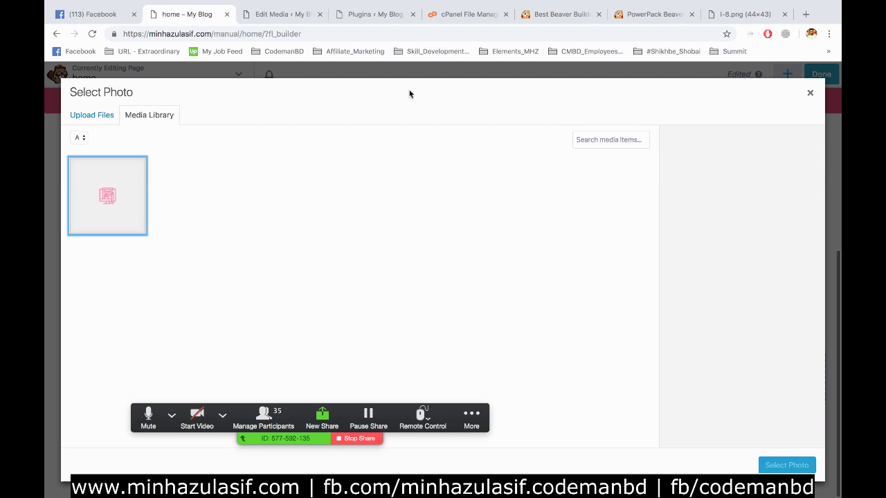
# - Go back to the edit page of image 12 and update the media file again
pyautogui.click(389, 15)
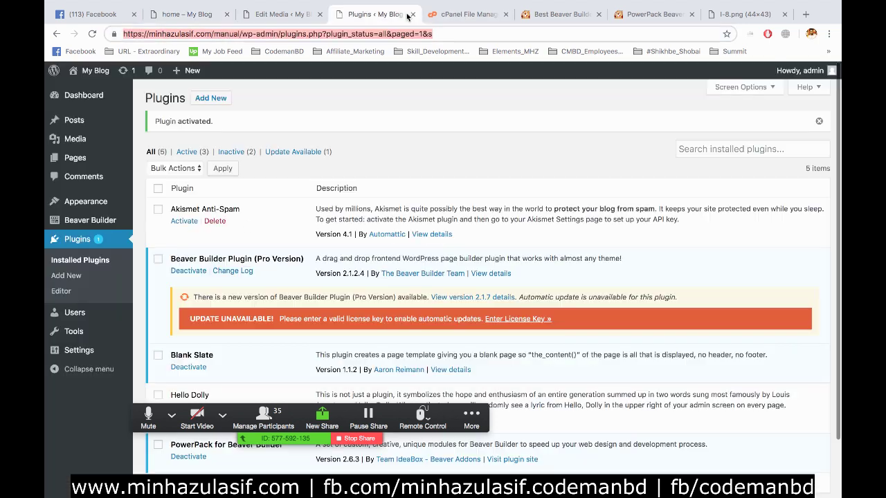
pyautogui.click(459, 14)
pyautogui.click(367, 14)
pyautogui.click(253, 12)
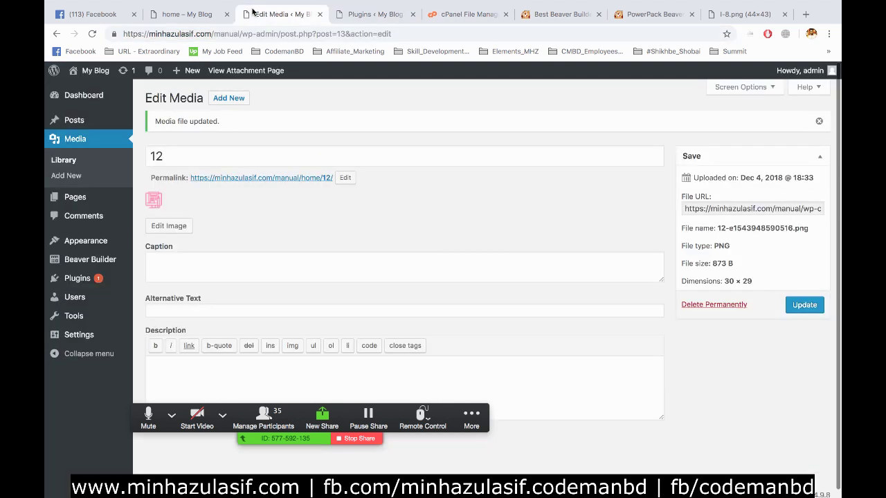
pyautogui.click(792, 306)
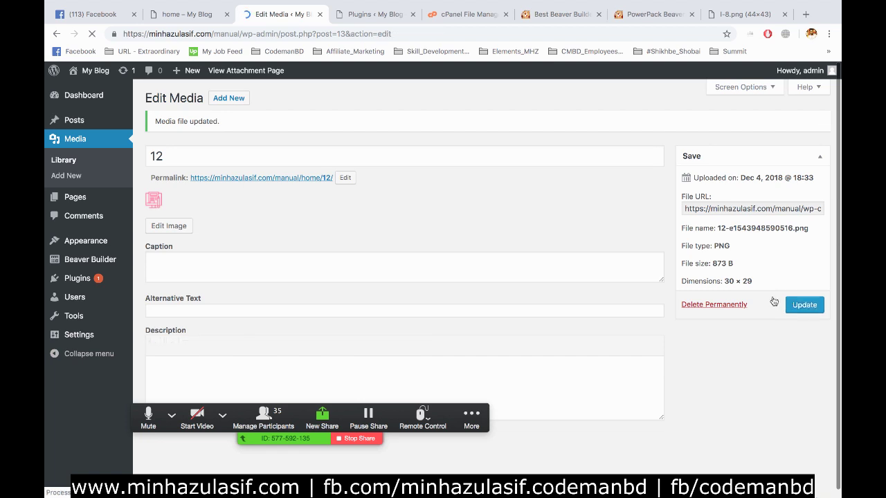
# - Choose the resized 30 × 29 image 12 as the info box's image icon in the page builder and save the info box
pyautogui.click(193, 16)
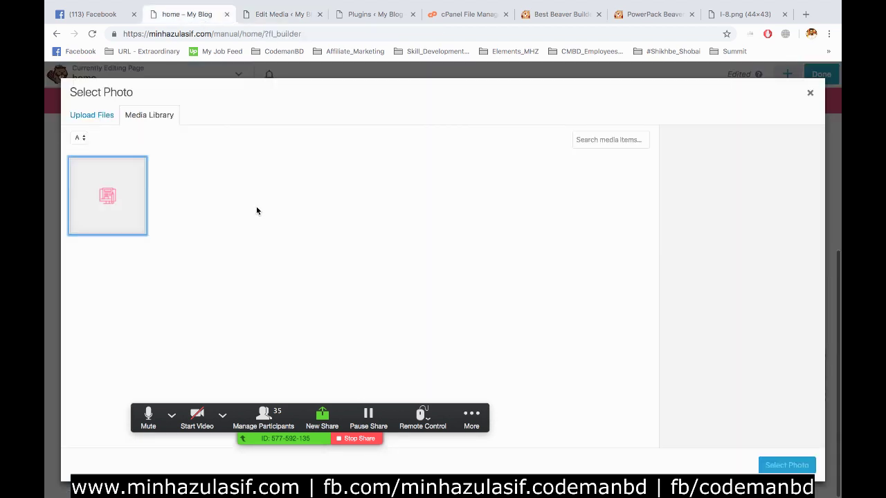
pyautogui.click(119, 194)
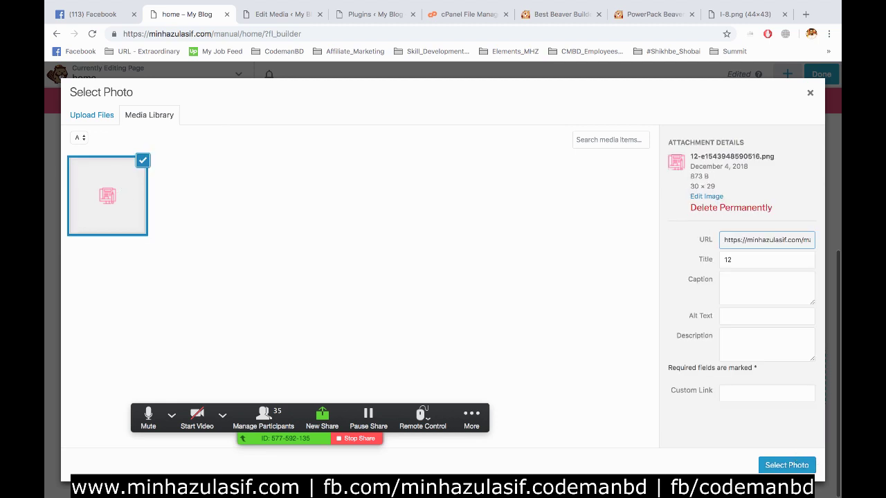
pyautogui.click(782, 464)
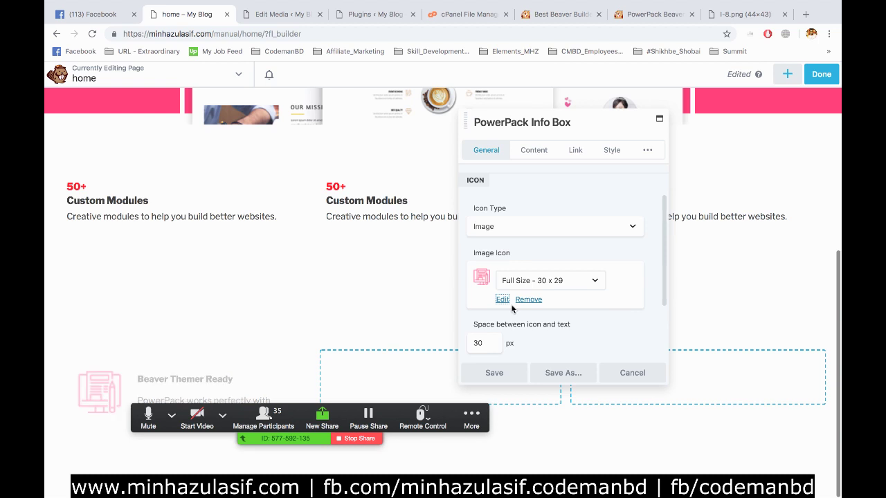
pyautogui.moveTo(468, 420); pyautogui.dragTo(382, 470)
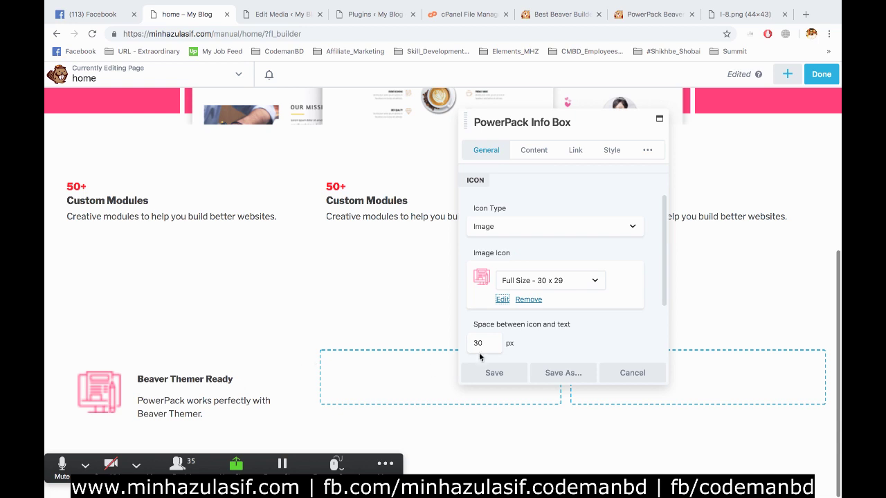
pyautogui.scroll(-3, 527, 299)
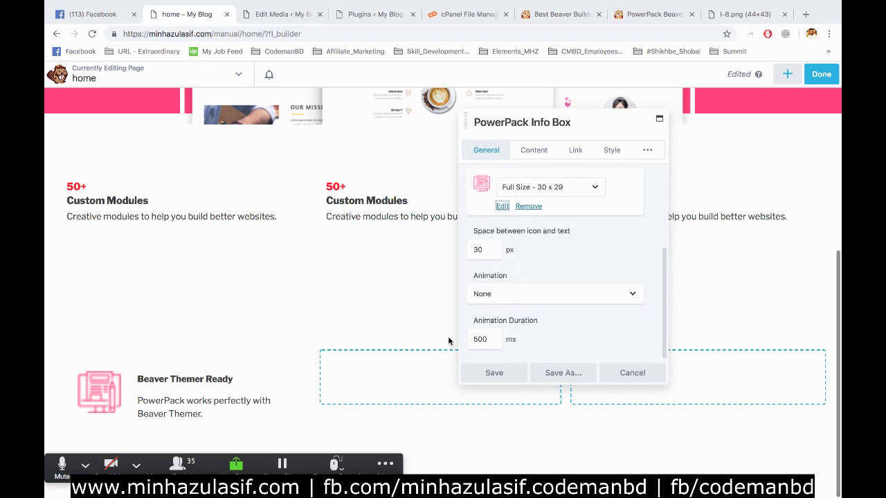
pyautogui.scroll(5, 528, 251)
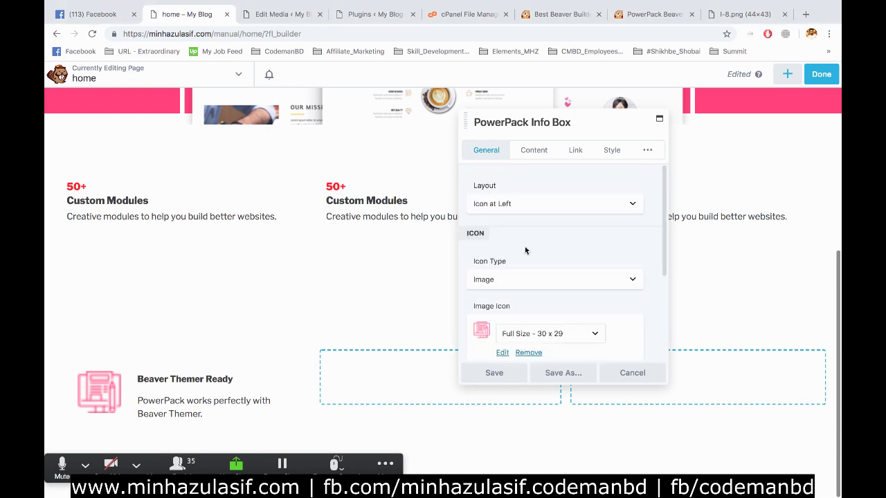
pyautogui.click(492, 373)
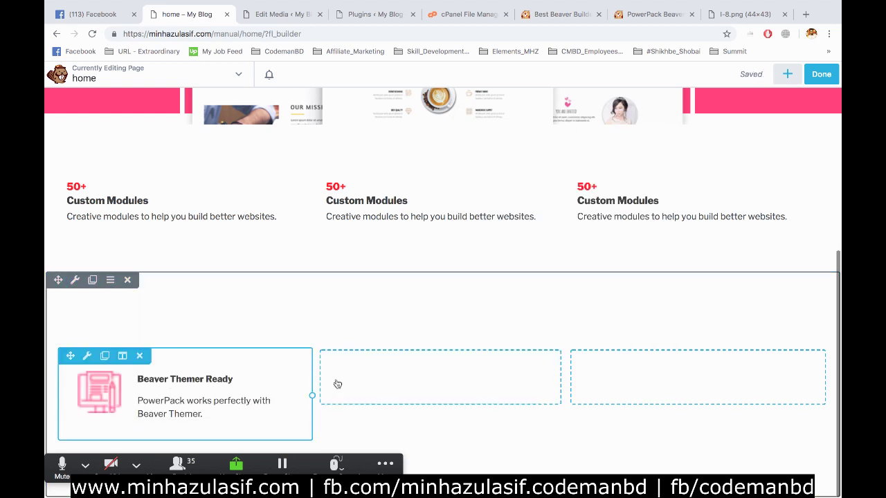
# - Duplicate the Beaver Themer Ready info box and move one copy into the empty middle column
pyautogui.click(105, 355)
pyautogui.scroll(-2, 118, 333)
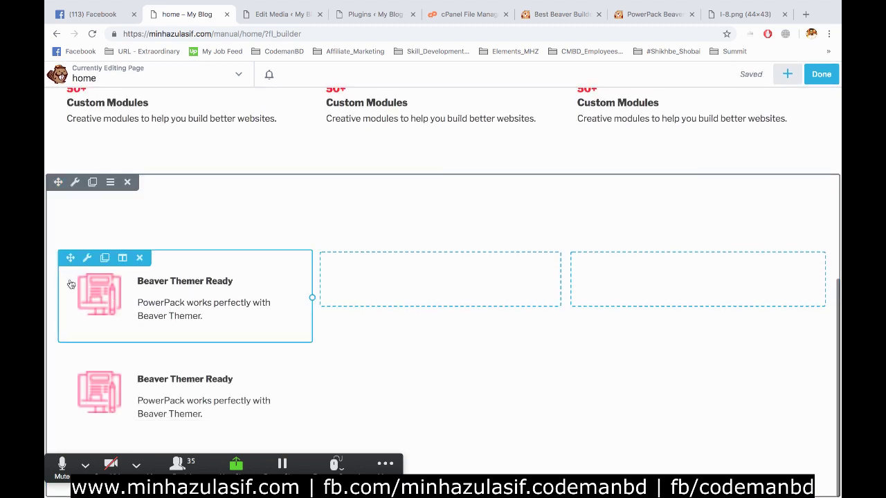
pyautogui.moveTo(65, 252); pyautogui.dragTo(400, 310)
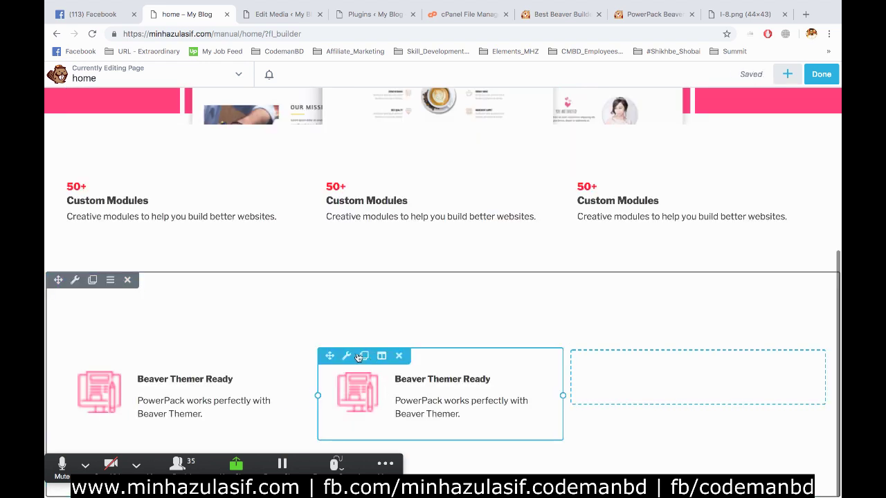
# - Duplicate the middle column's Beaver Themer Ready info box and move one copy into the empty third column
pyautogui.click(364, 357)
pyautogui.scroll(-2, 364, 353)
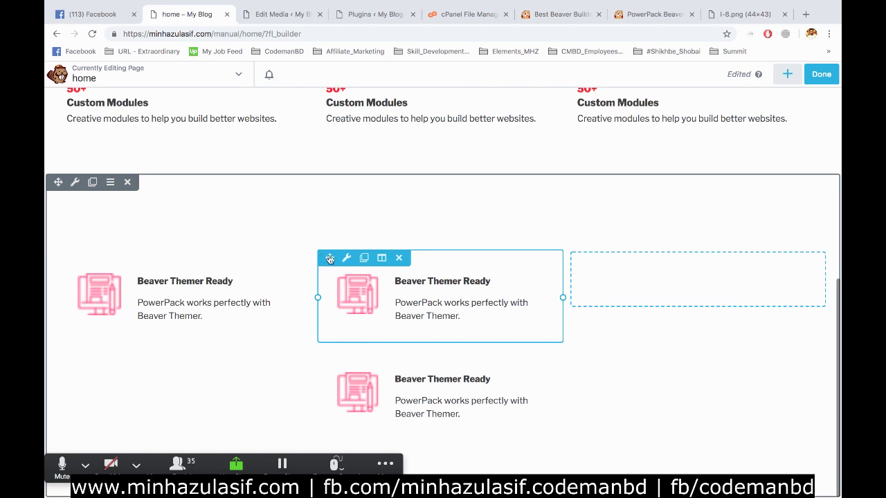
pyautogui.moveTo(616, 193); pyautogui.dragTo(684, 333)
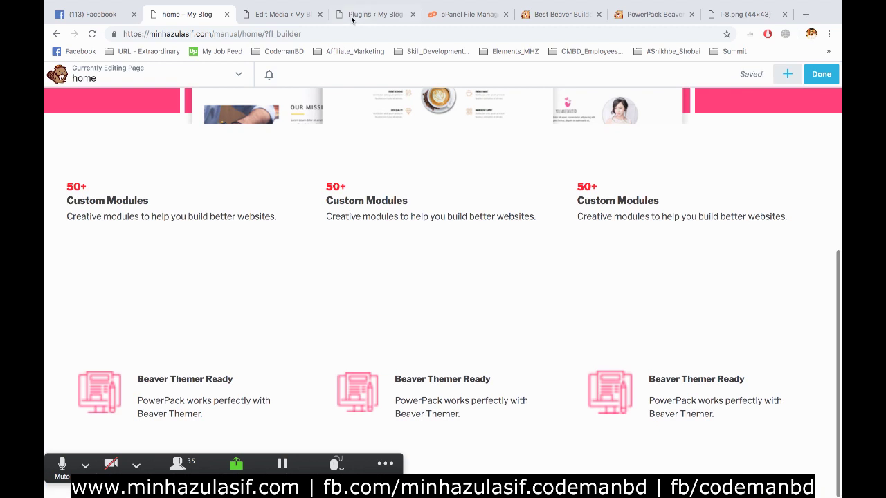
# - Examine the two-row icon feature section on the wpbeaveraddons.com homepage and return to the page builder
pyautogui.click(352, 19)
pyautogui.click(465, 13)
pyautogui.click(558, 14)
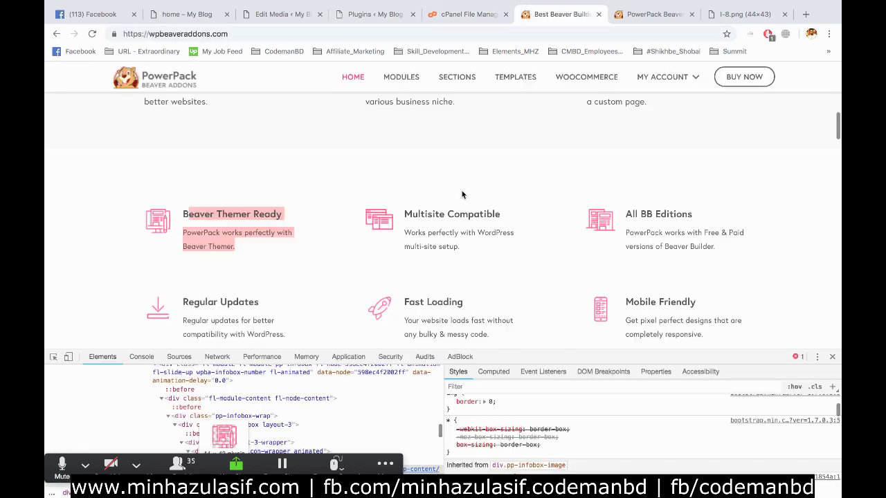
pyautogui.scroll(-1, 459, 194)
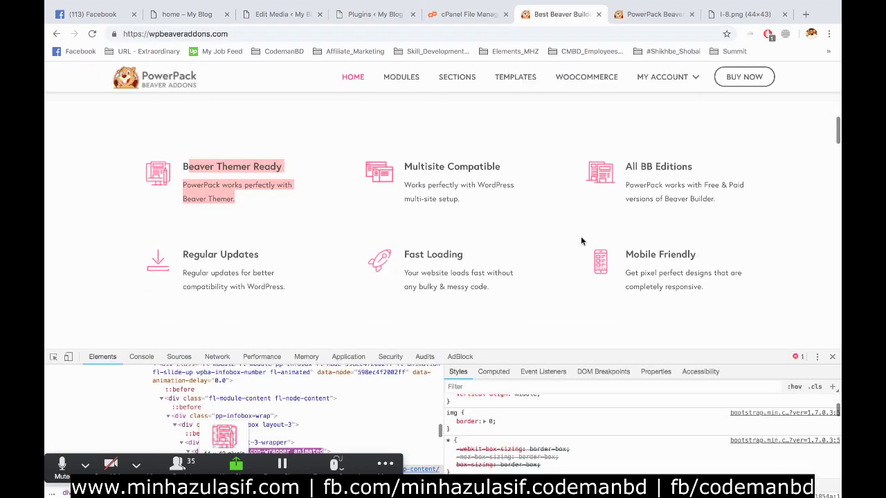
pyautogui.scroll(3, 215, 228)
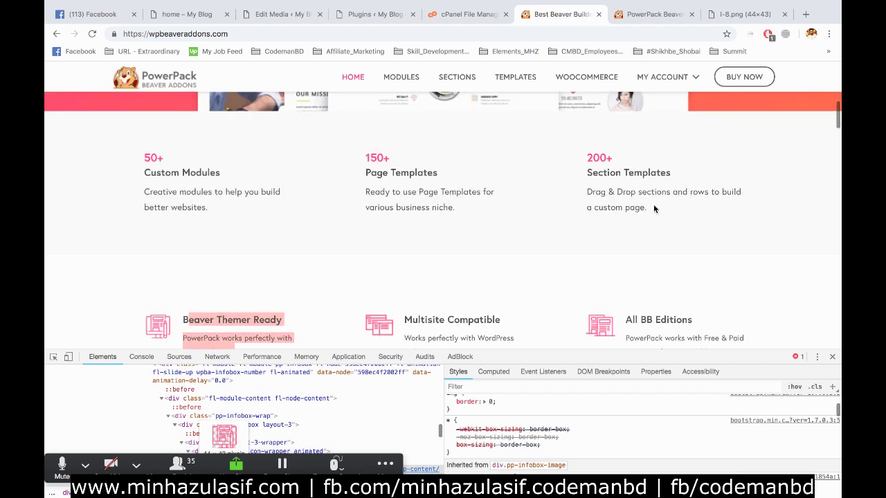
pyautogui.scroll(-2, 233, 244)
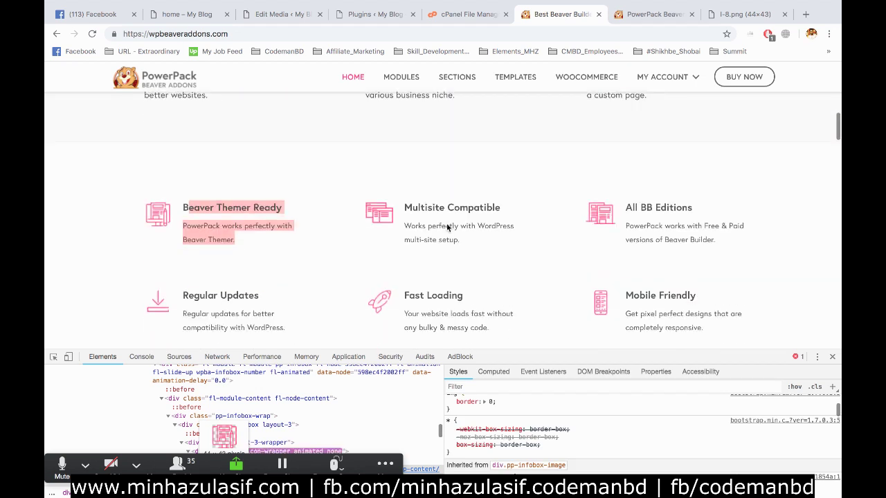
pyautogui.click(277, 11)
pyautogui.click(182, 14)
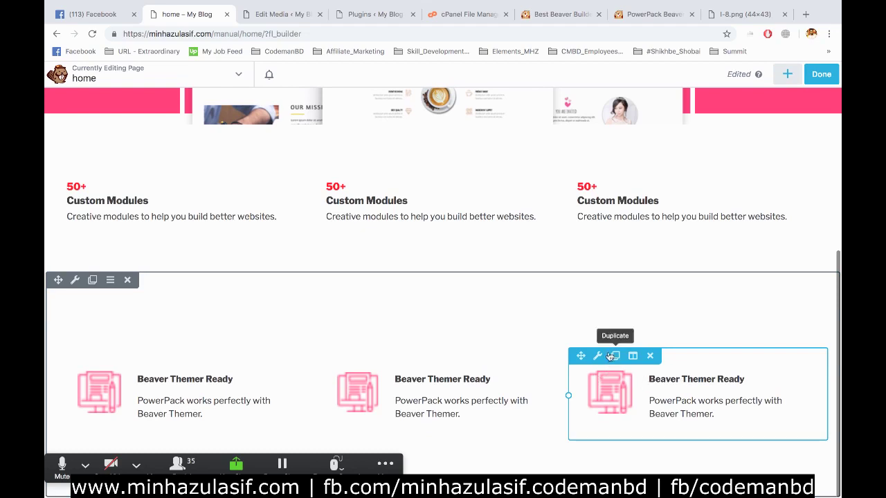
pyautogui.click(611, 356)
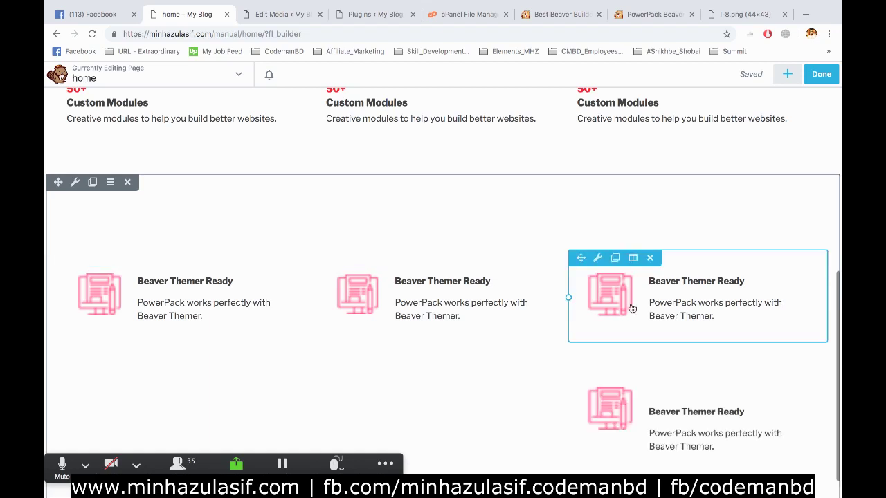
pyautogui.click(615, 259)
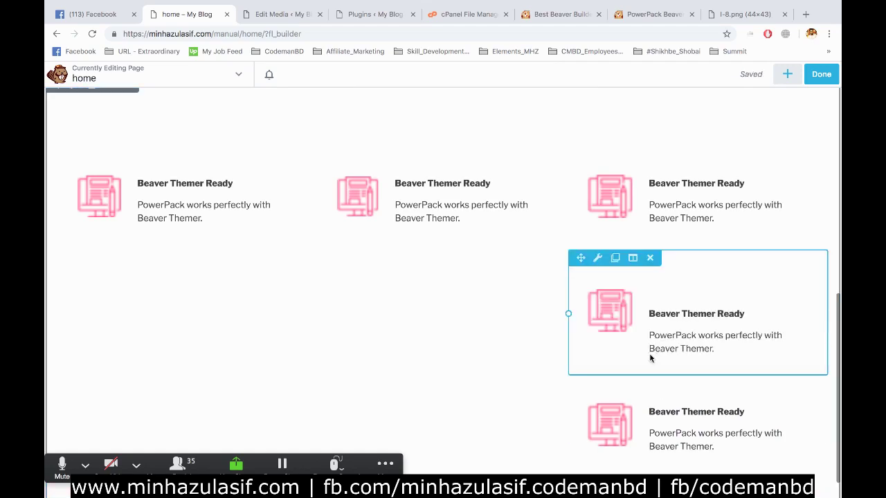
pyautogui.click(648, 299)
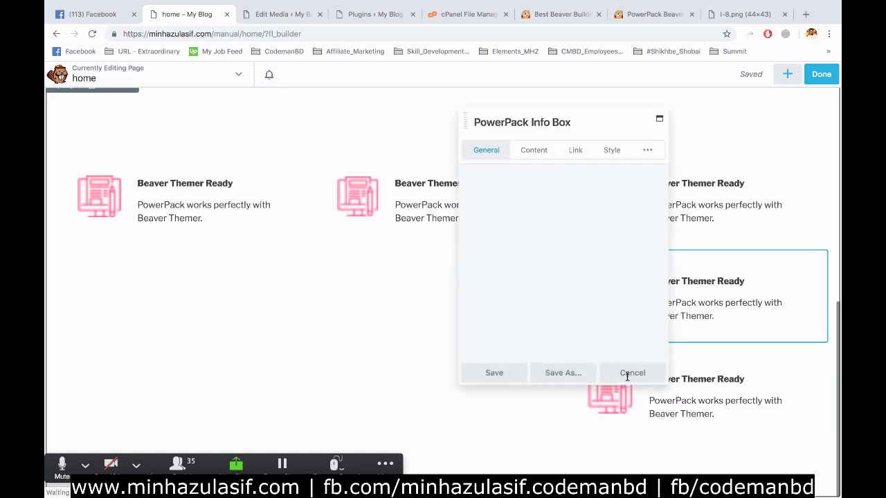
pyautogui.click(632, 373)
pyautogui.click(632, 280)
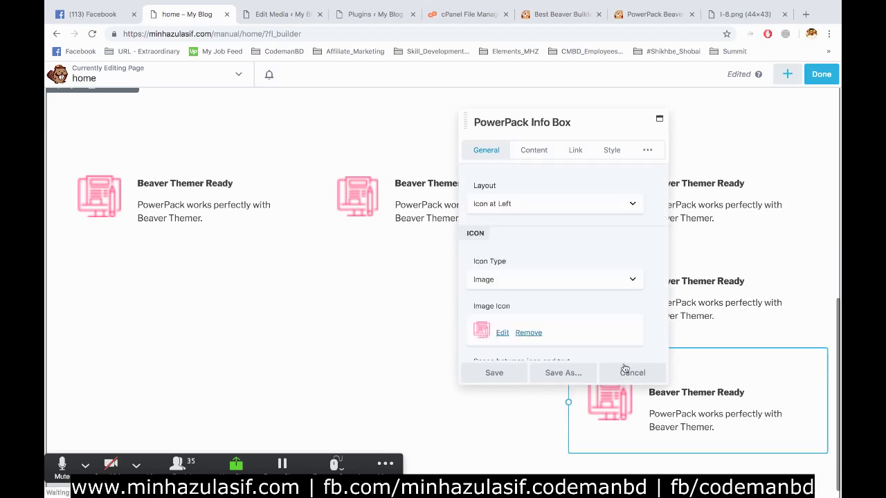
pyautogui.click(627, 371)
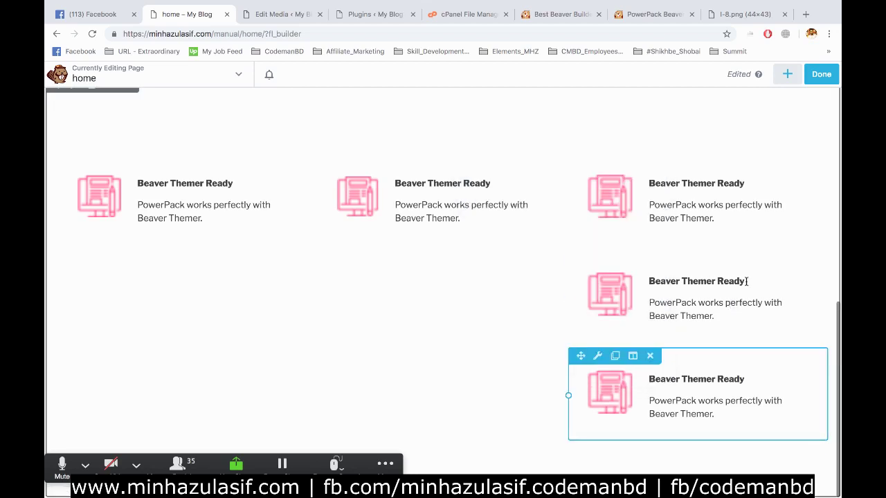
pyautogui.click(650, 258)
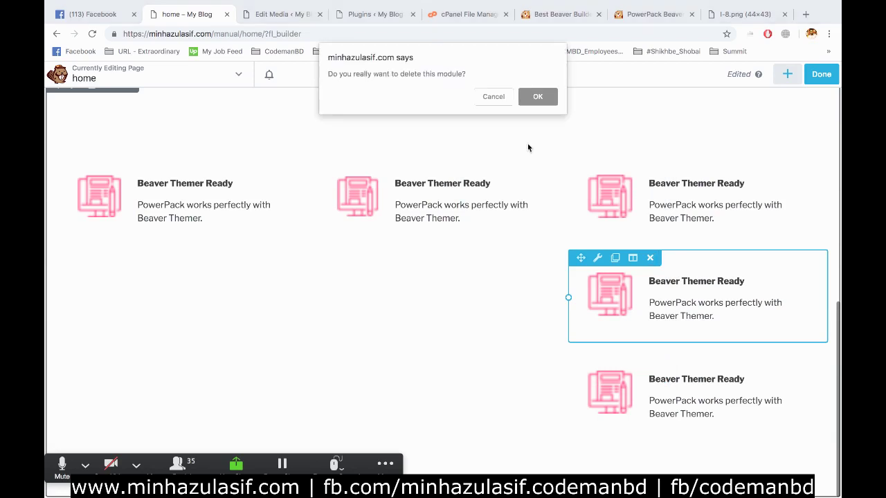
pyautogui.click(539, 94)
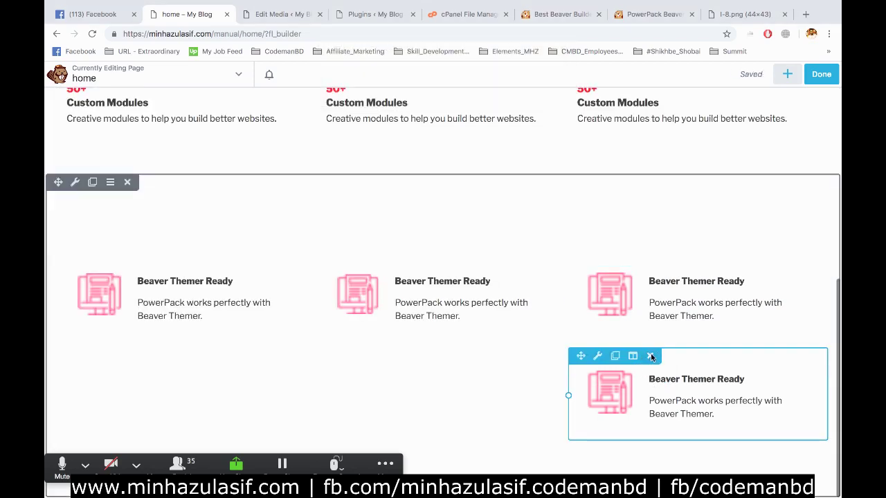
pyautogui.click(649, 355)
pyautogui.click(543, 102)
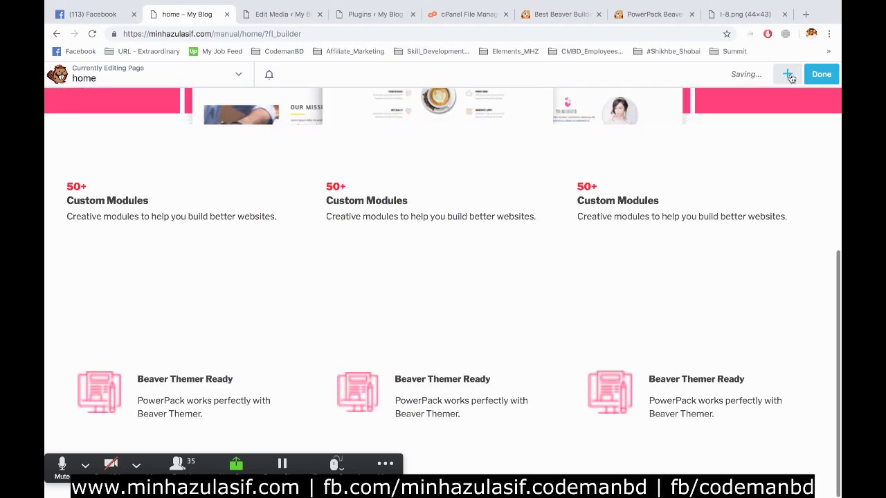
# - Try to add a 3 Columns row between the Custom Modules row and the info box row
pyautogui.click(787, 73)
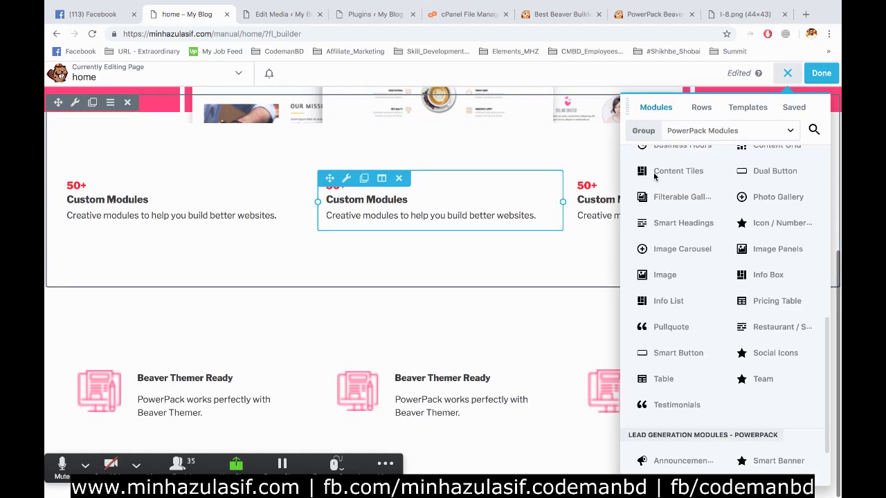
pyautogui.click(701, 109)
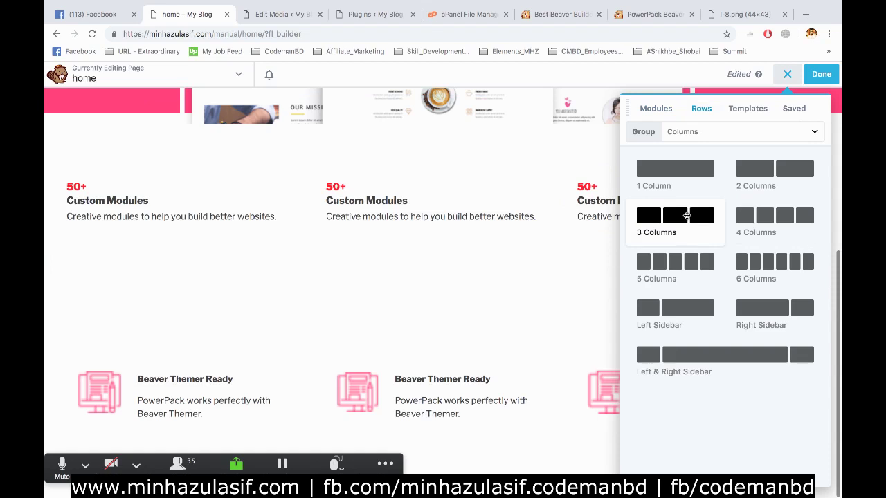
pyautogui.moveTo(687, 216); pyautogui.dragTo(555, 263)
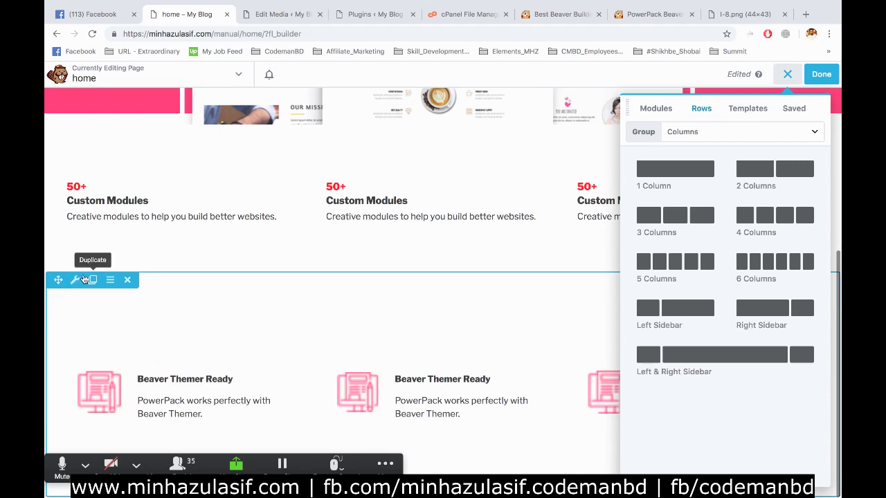
# - Duplicate the info box row and set the lower copy's top and bottom margins and its top padding to 0 px
pyautogui.click(93, 279)
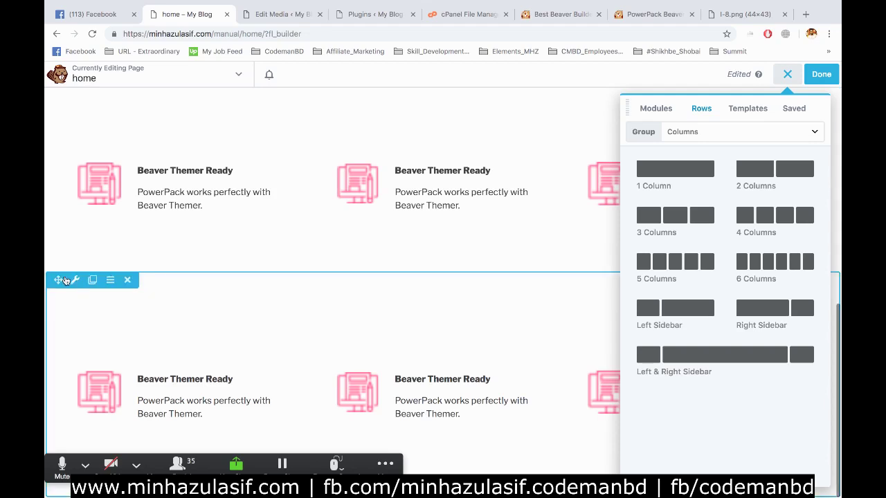
pyautogui.click(65, 280)
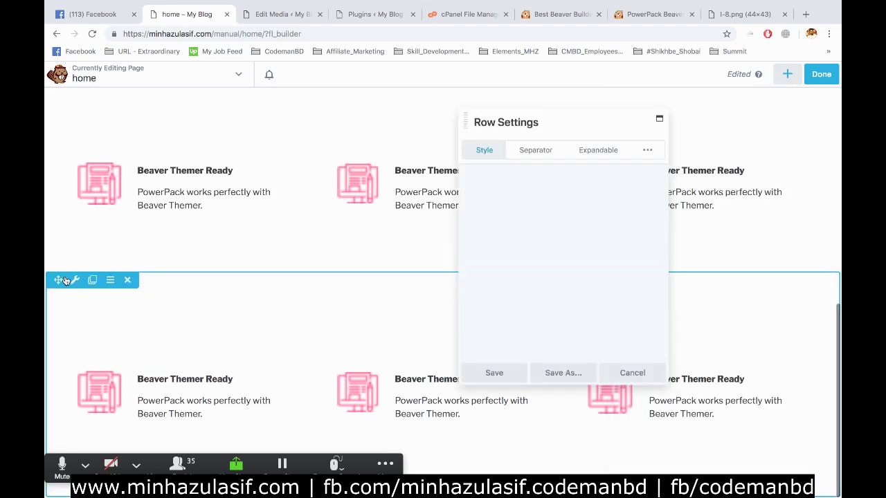
pyautogui.click(648, 149)
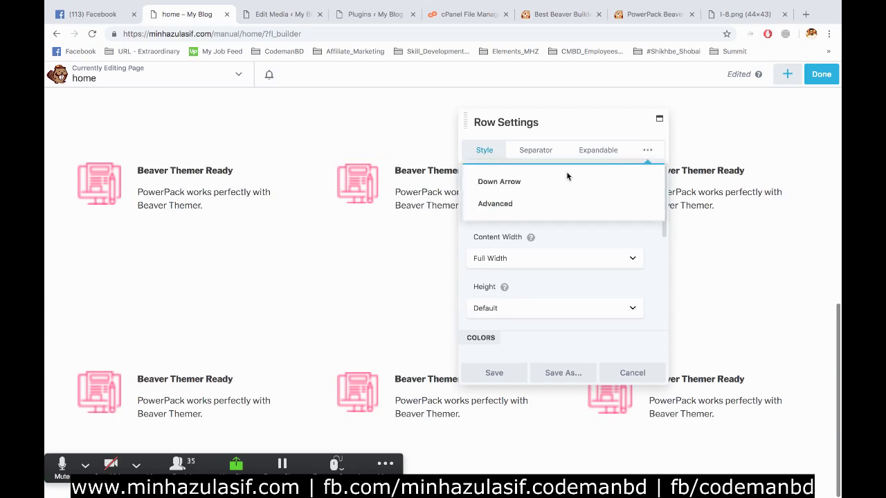
pyautogui.click(497, 203)
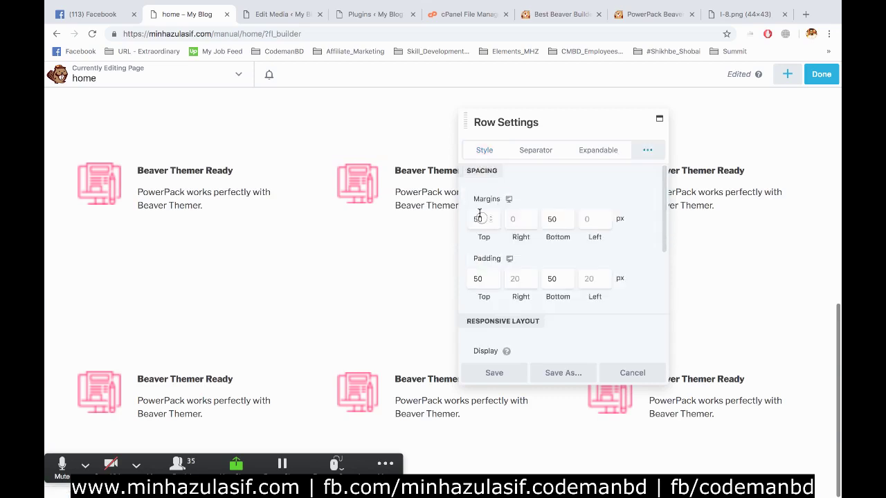
pyautogui.doubleClick(479, 218)
pyautogui.write('0')
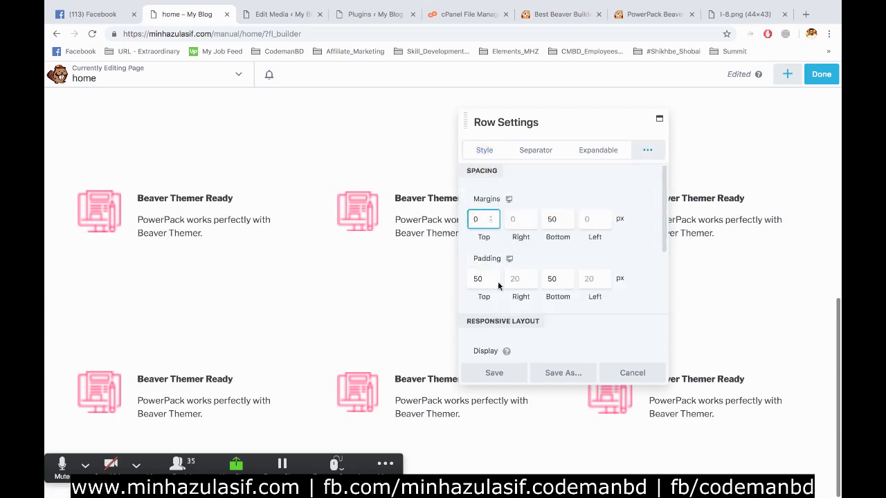
pyautogui.doubleClick(554, 217)
pyautogui.write('0')
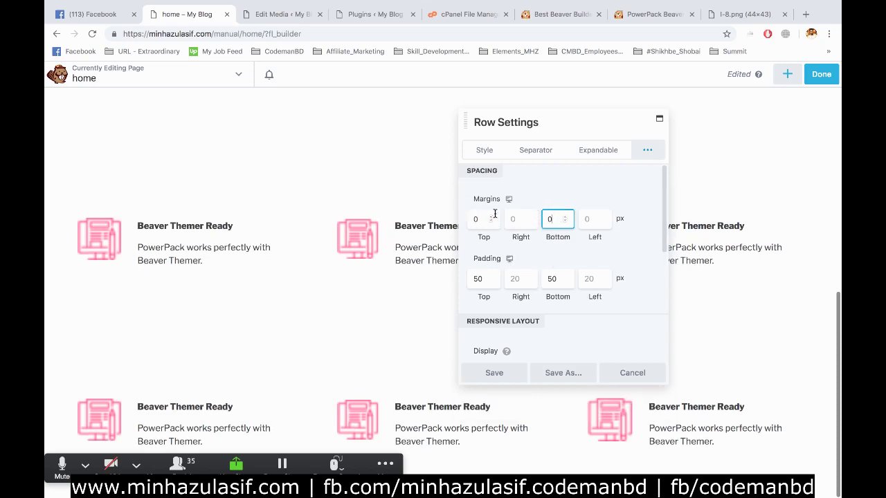
pyautogui.doubleClick(484, 279)
pyautogui.write('0')
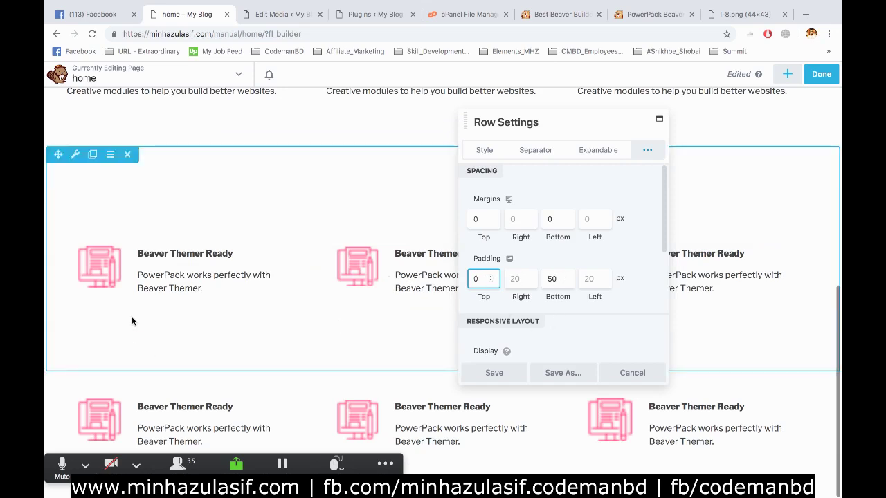
# - Set the lower info box row's top margin to -50 px and save the row settings
pyautogui.doubleClick(476, 219)
pyautogui.write('-2')
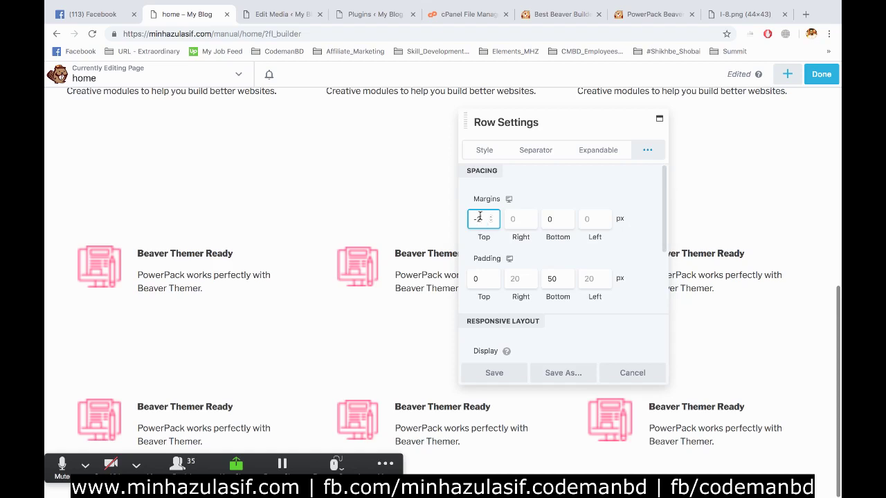
pyautogui.write('0')
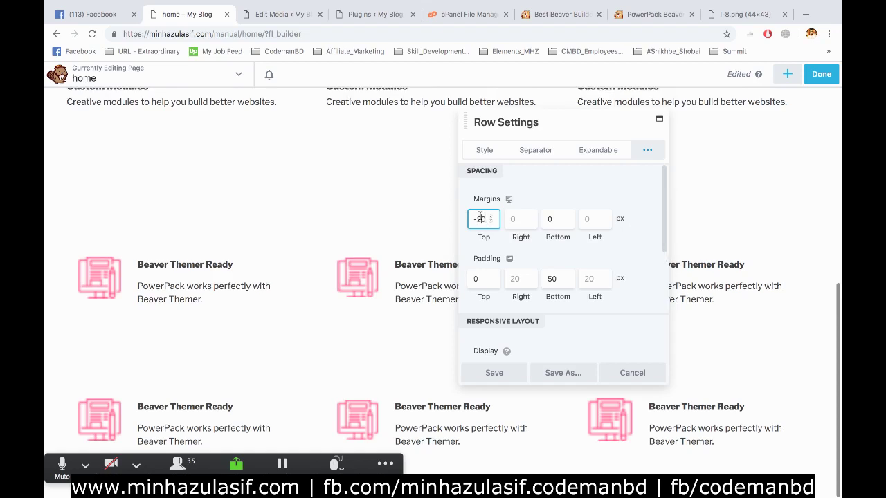
pyautogui.press('BackSpace')
pyautogui.write('4')
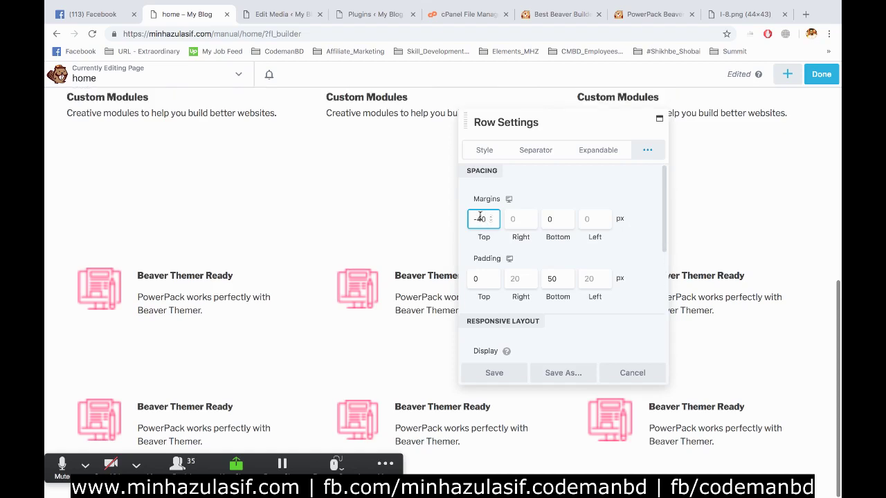
pyautogui.press('BackSpace')
pyautogui.write('5')
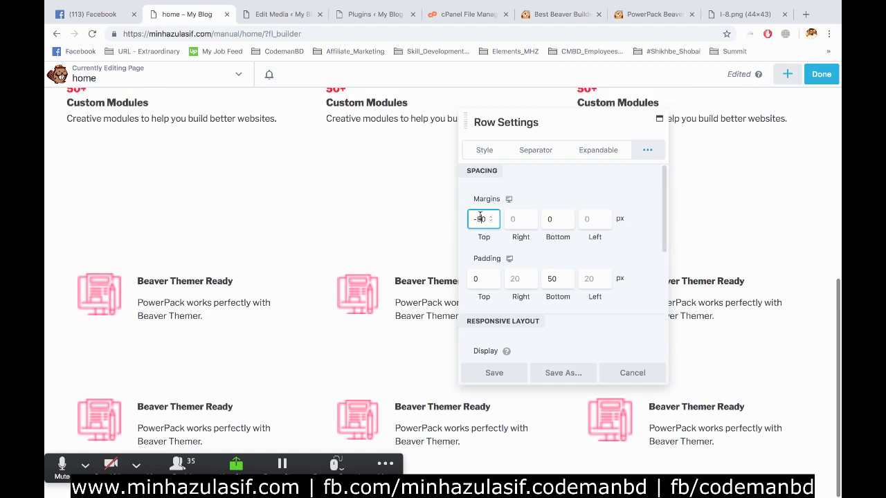
pyautogui.click(495, 373)
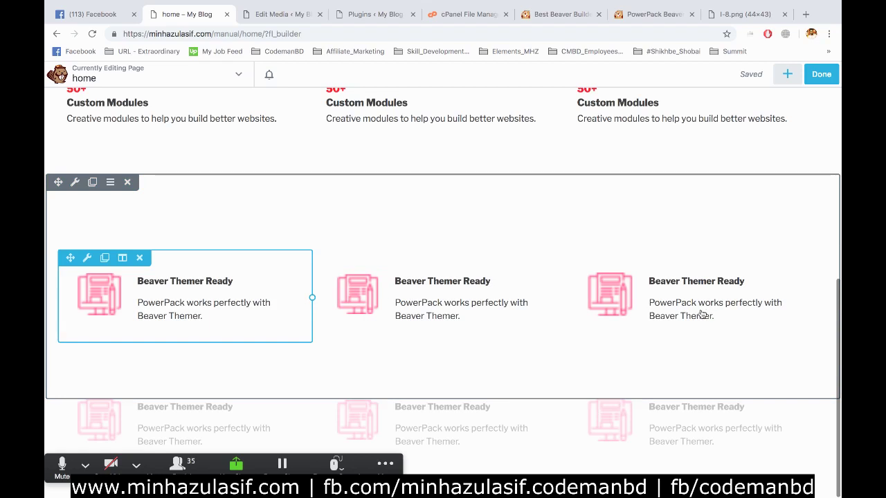
pyautogui.click(644, 14)
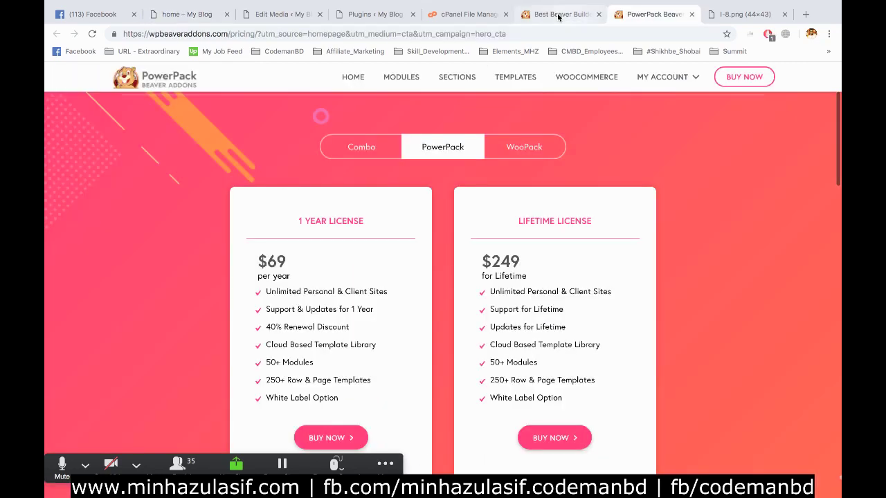
pyautogui.scroll(-3, 554, 270)
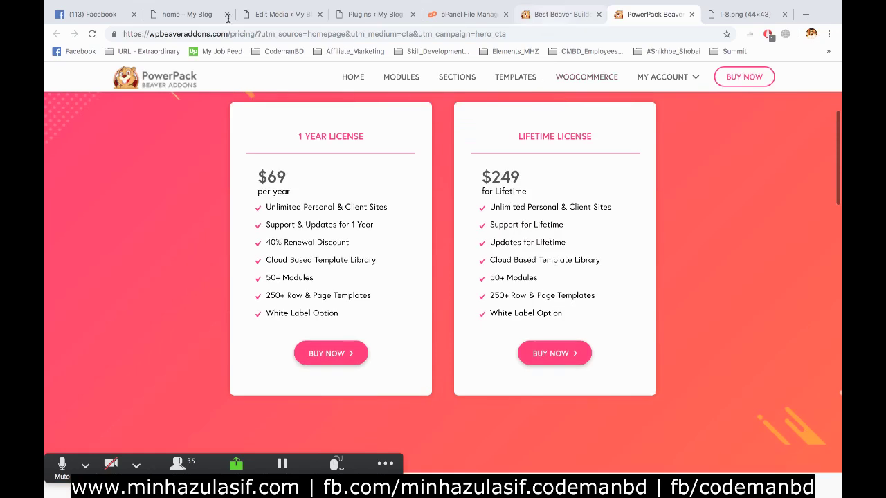
pyautogui.click(550, 15)
pyautogui.click(284, 14)
pyautogui.click(167, 15)
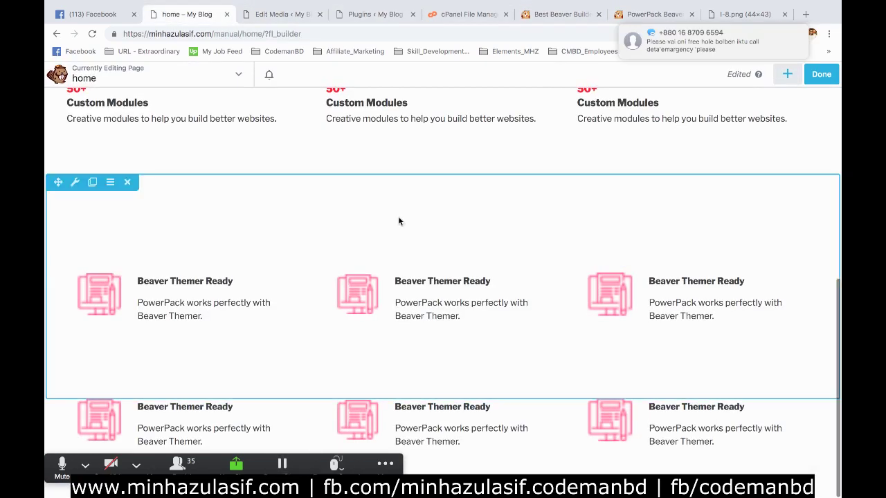
# - Finish editing the home page, publish the layout and review the published page
pyautogui.click(817, 74)
pyautogui.click(766, 74)
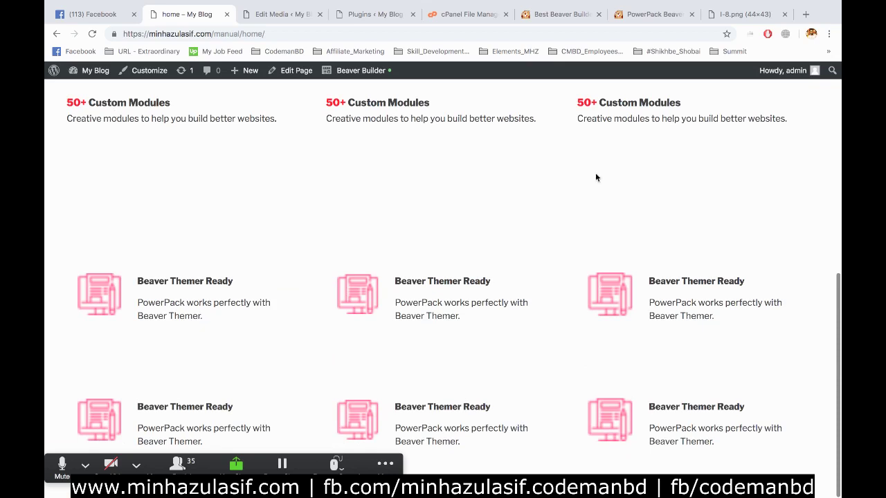
pyautogui.scroll(6, 595, 172)
pyautogui.scroll(-6, 595, 172)
pyautogui.scroll(3, 595, 177)
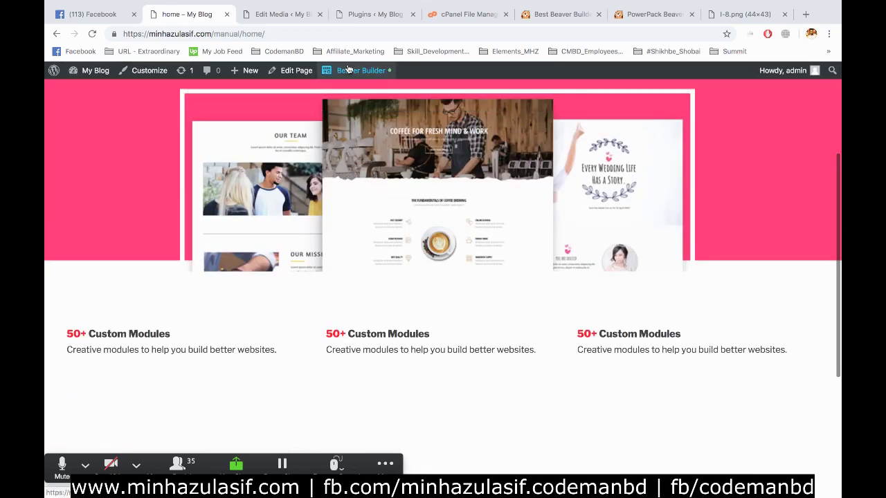
# - Reopen the home page in Beaver Builder and preview its layout at tablet size down to the info box rows
pyautogui.click(349, 70)
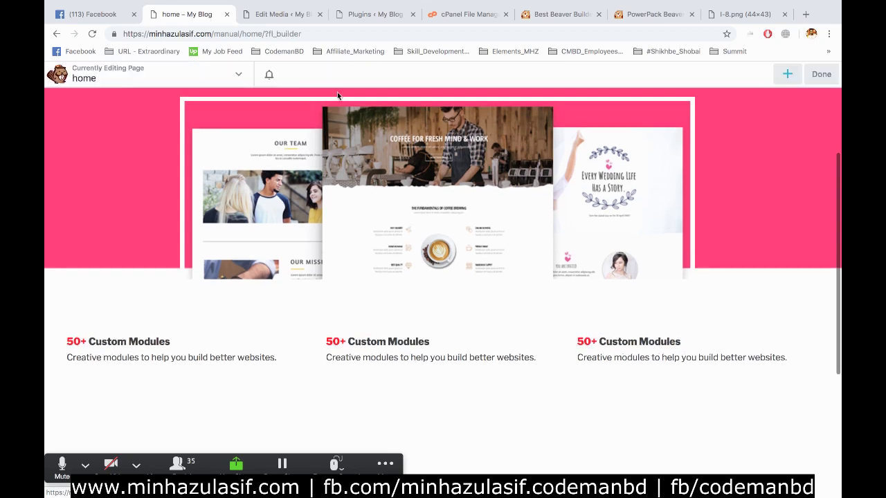
pyautogui.scroll(3, 366, 266)
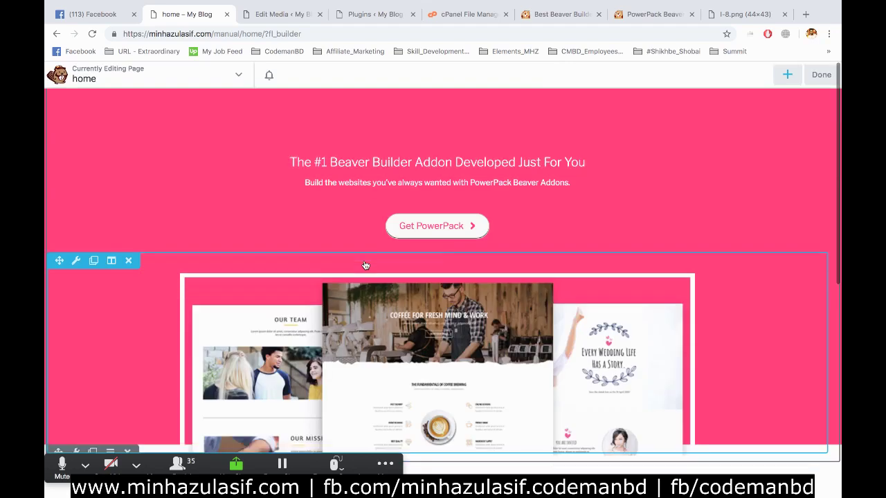
pyautogui.click(233, 75)
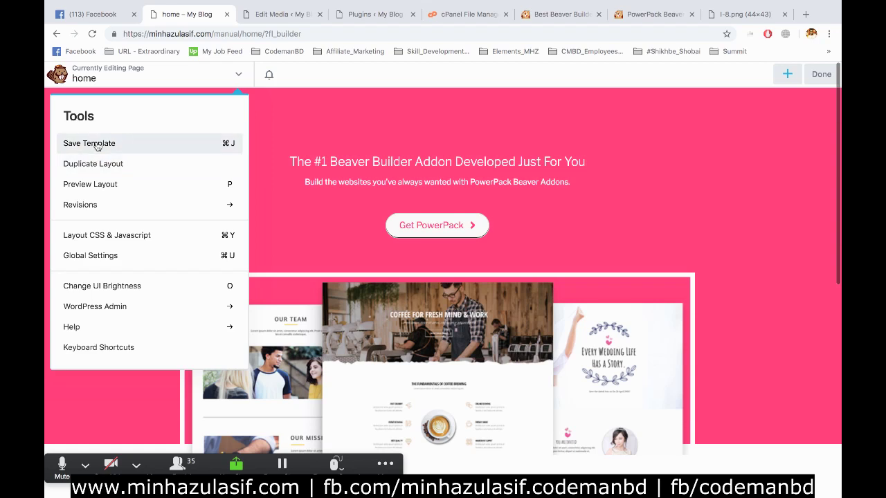
pyautogui.click(106, 184)
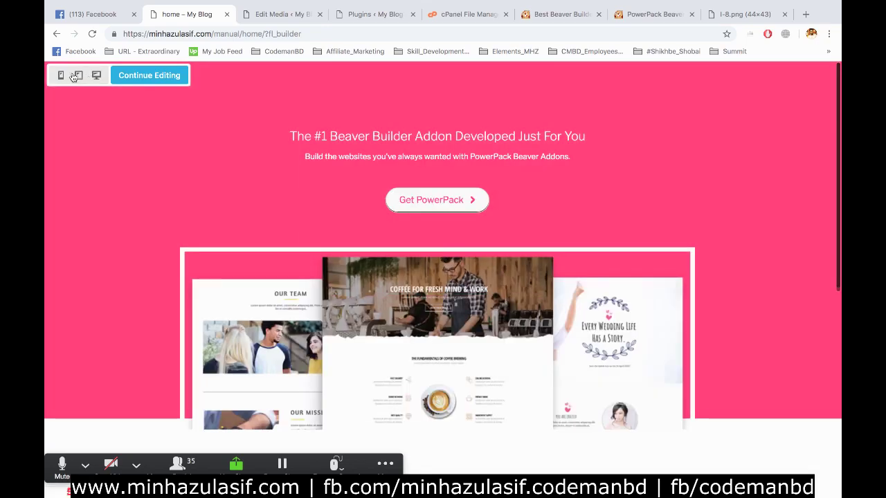
pyautogui.click(75, 75)
pyautogui.scroll(-3, 461, 277)
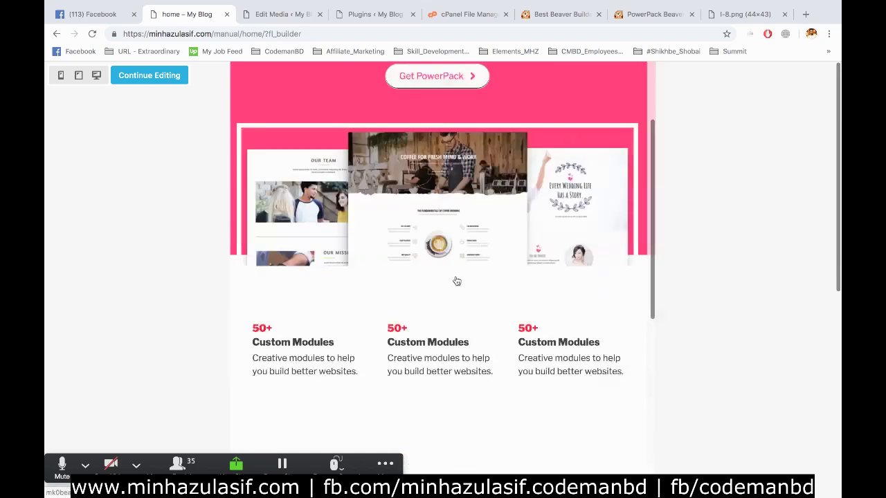
pyautogui.scroll(-5, 461, 277)
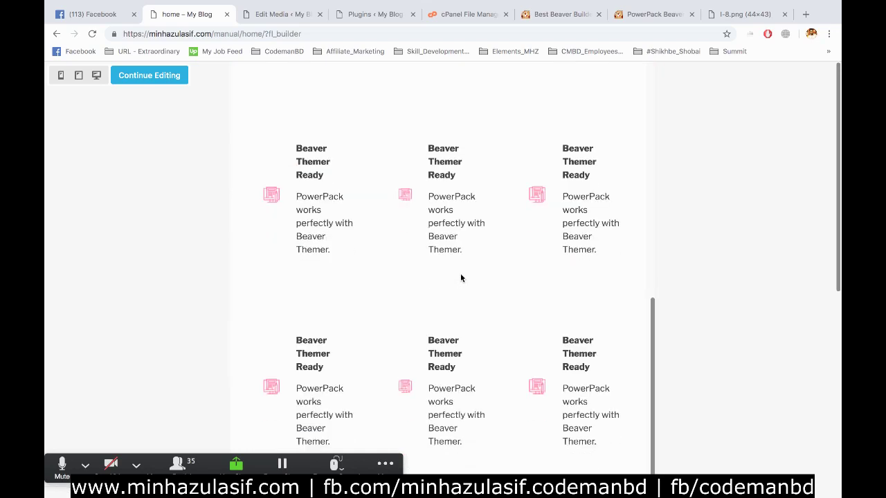
# - Preview the whole page at phone size, then return to editing the layout
pyautogui.click(60, 75)
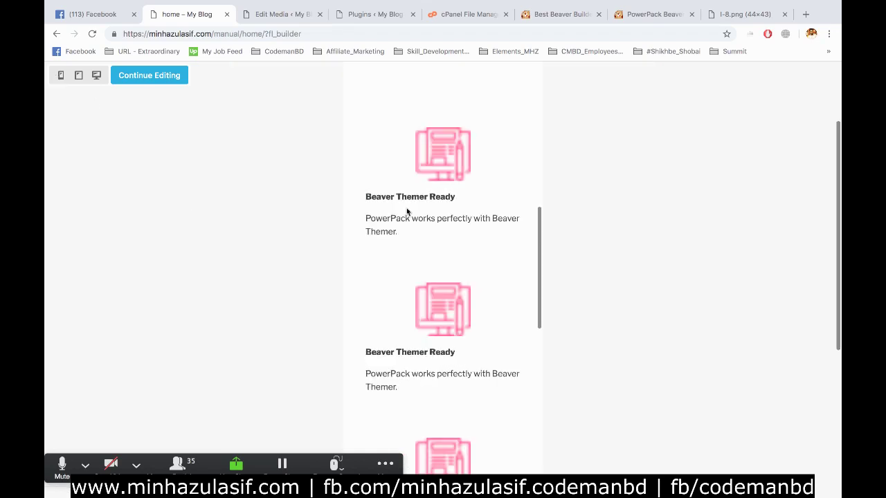
pyautogui.scroll(5, 499, 201)
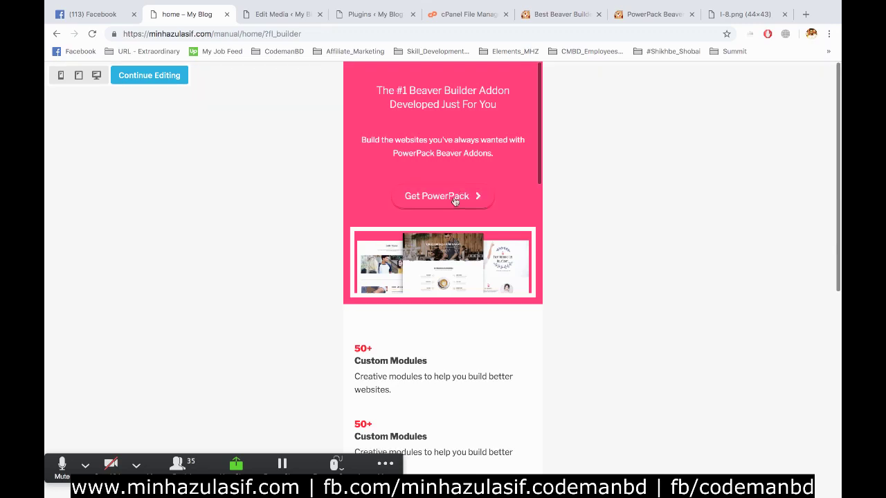
pyautogui.scroll(-4, 458, 197)
pyautogui.scroll(-6, 459, 199)
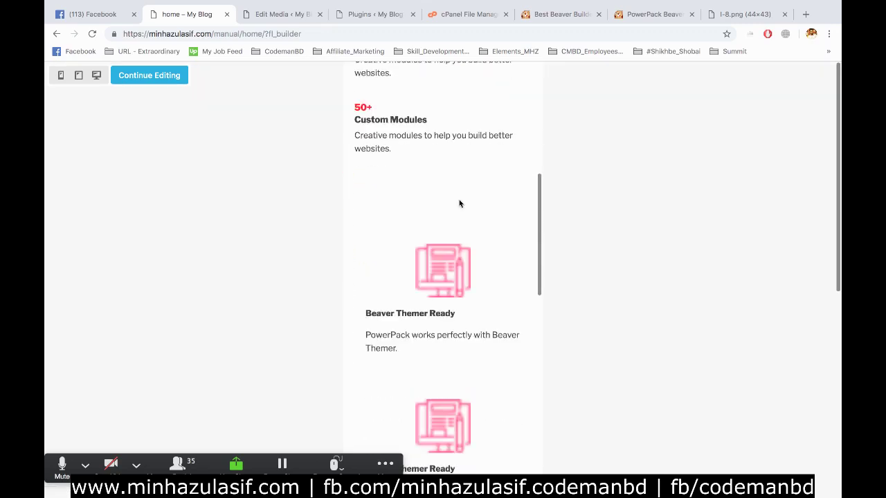
pyautogui.scroll(-8, 459, 199)
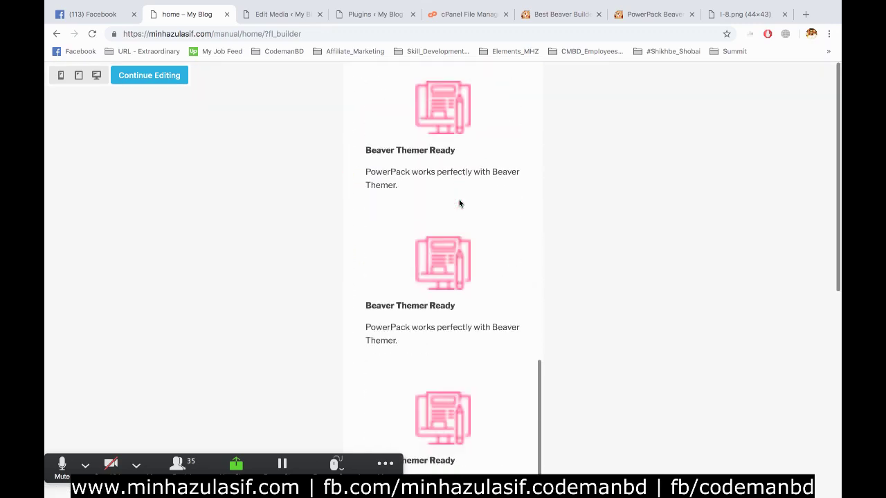
pyautogui.scroll(15, 459, 201)
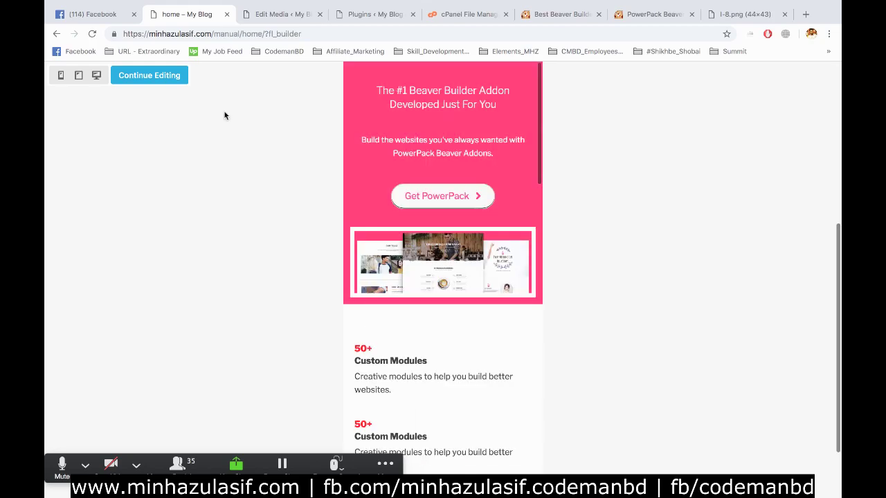
pyautogui.click(167, 76)
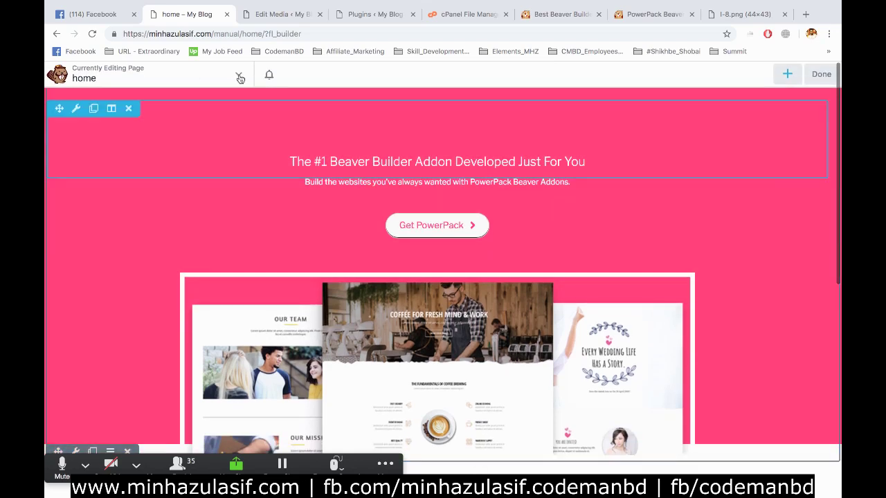
# - Examine the CSS and JavaScript editors in the layout code settings, including the enlarged view, and close them without changes
pyautogui.click(236, 75)
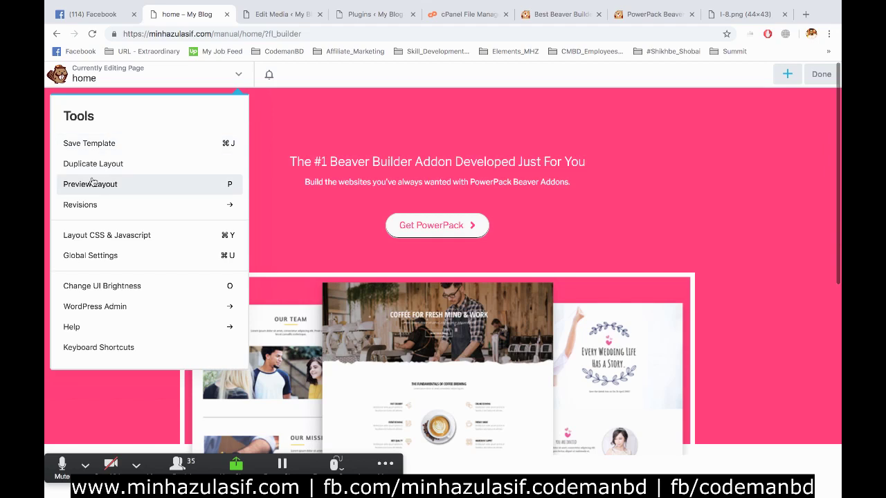
pyautogui.click(107, 236)
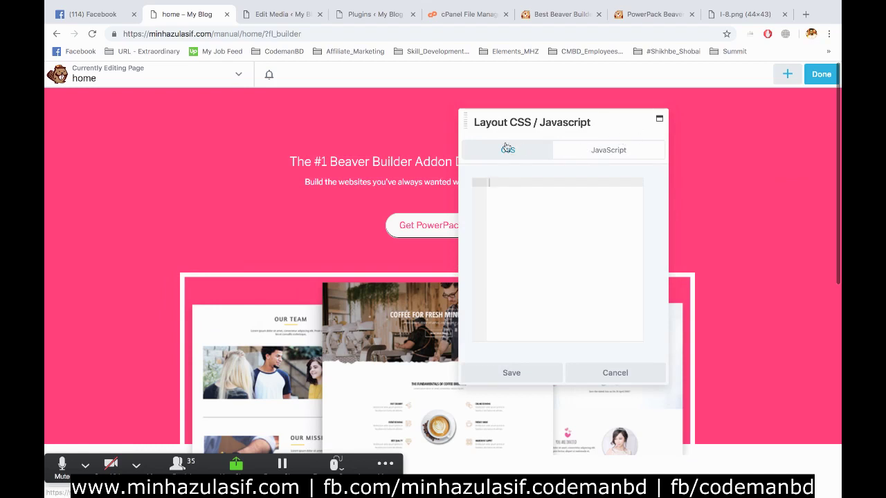
pyautogui.click(595, 150)
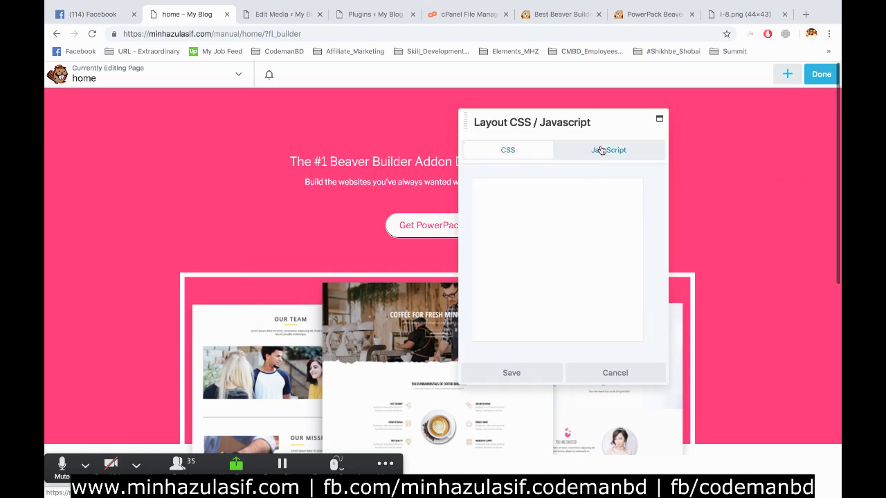
pyautogui.click(506, 147)
pyautogui.click(593, 151)
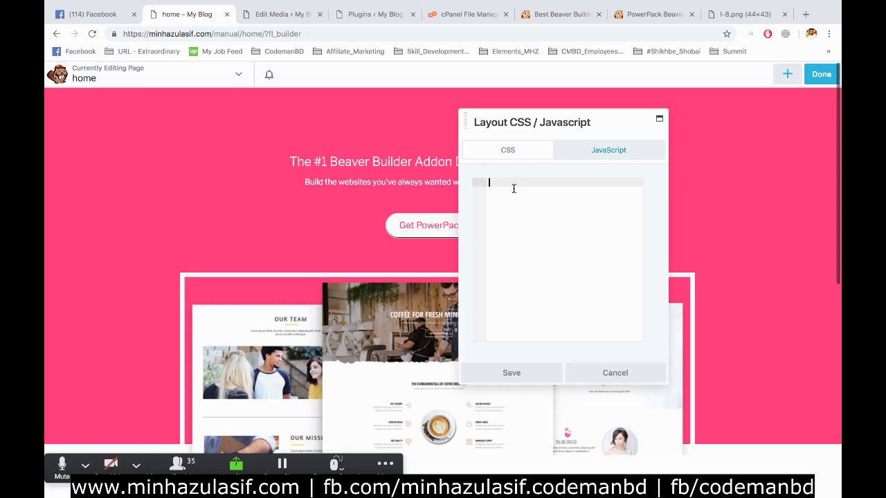
pyautogui.click(522, 148)
pyautogui.click(597, 148)
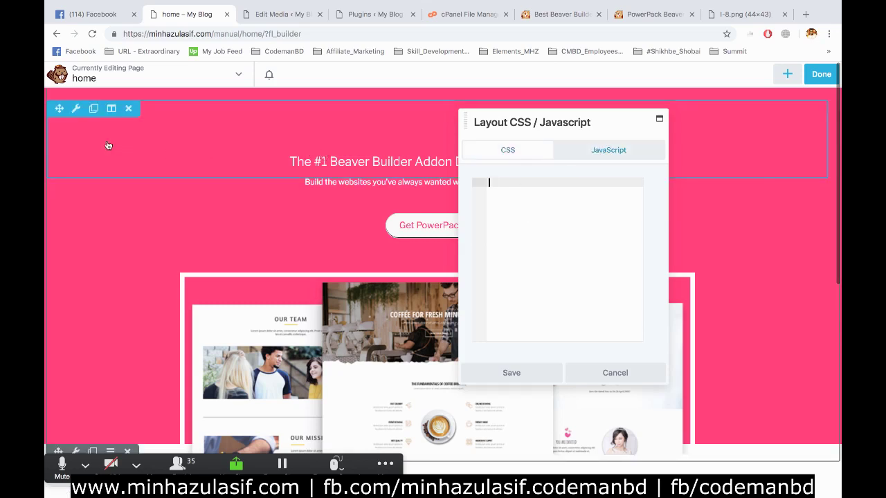
pyautogui.click(659, 117)
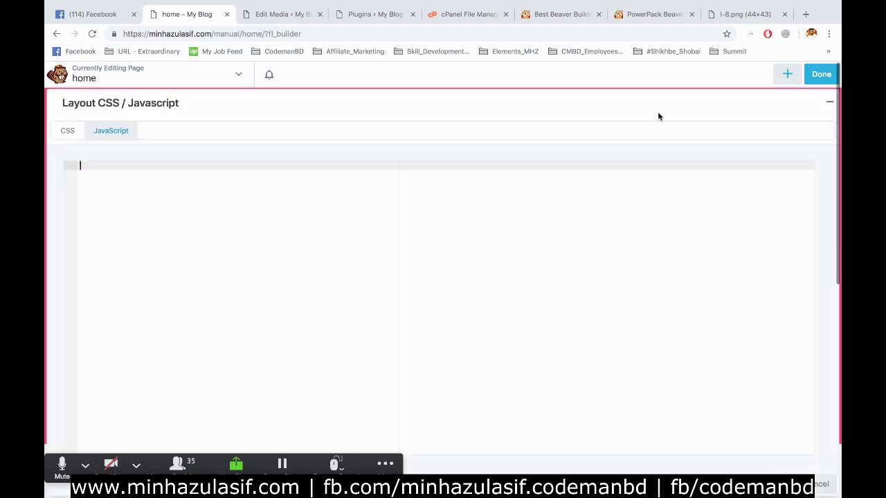
pyautogui.click(829, 102)
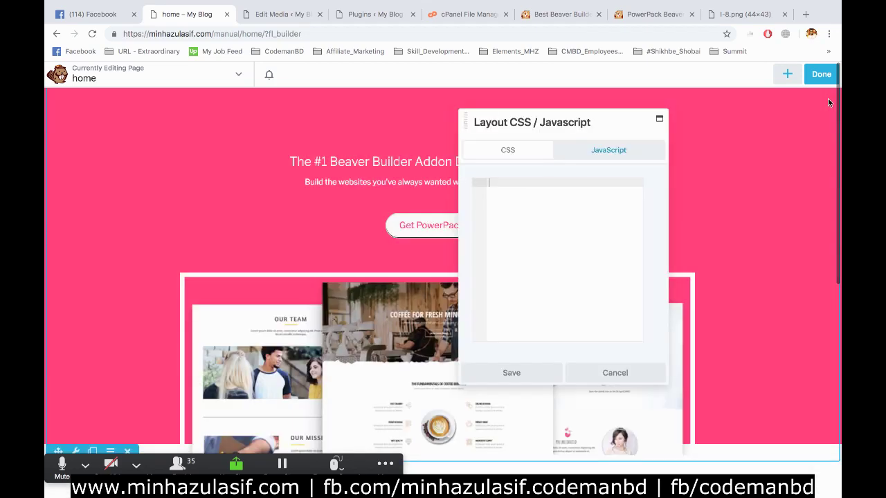
pyautogui.click(607, 375)
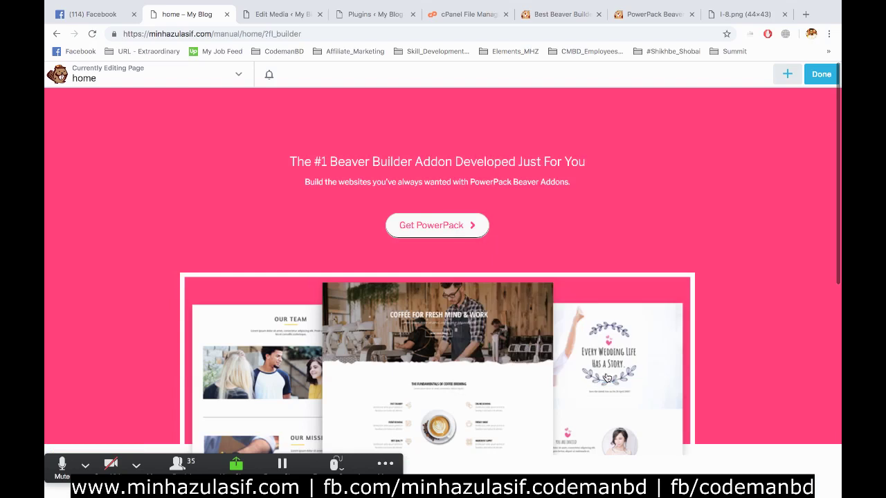
# - Assign the site author's first name in lowercase as the hero heading's HTML class and save the module
pyautogui.click(343, 161)
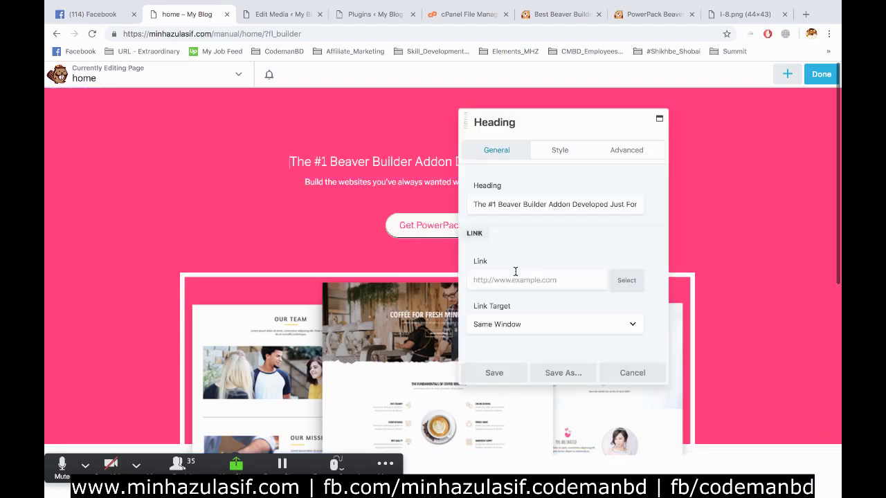
pyautogui.scroll(-5, 515, 272)
pyautogui.scroll(5, 520, 306)
pyautogui.click(560, 150)
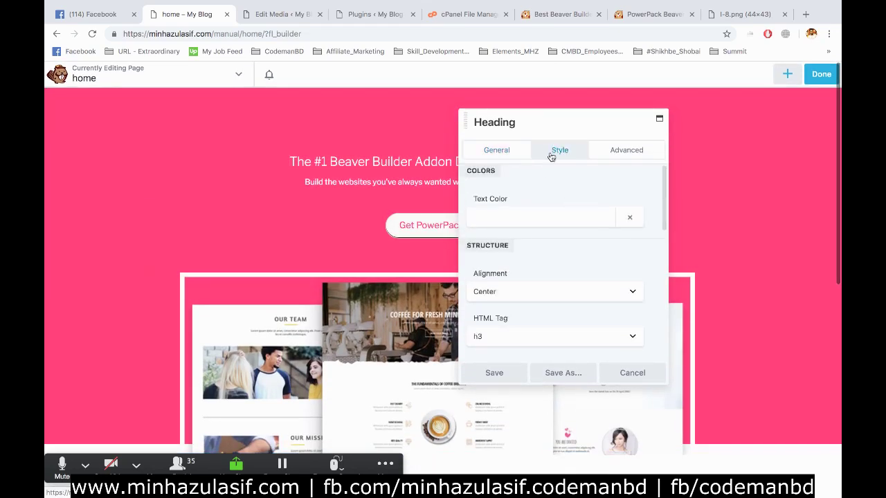
pyautogui.scroll(-5, 570, 166)
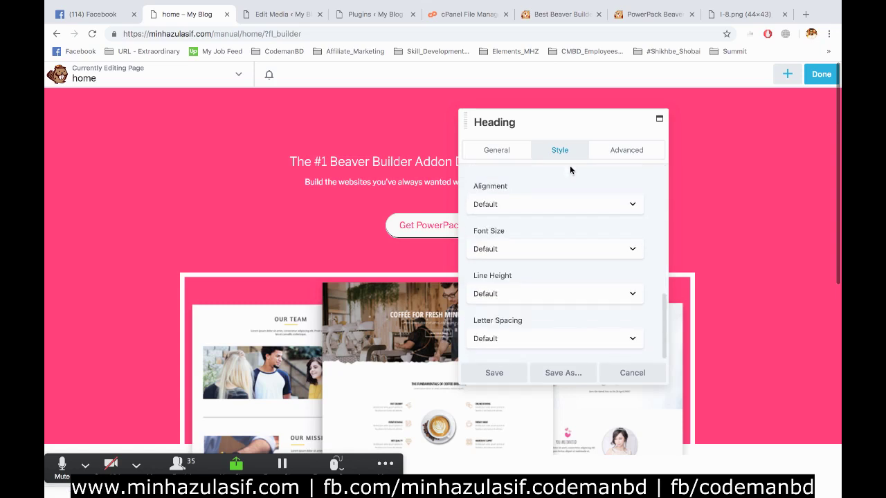
pyautogui.click(615, 149)
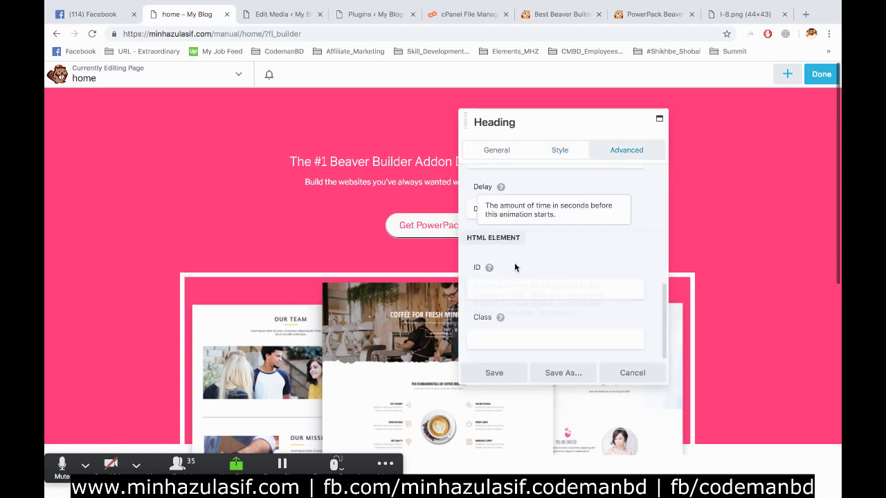
pyautogui.click(486, 343)
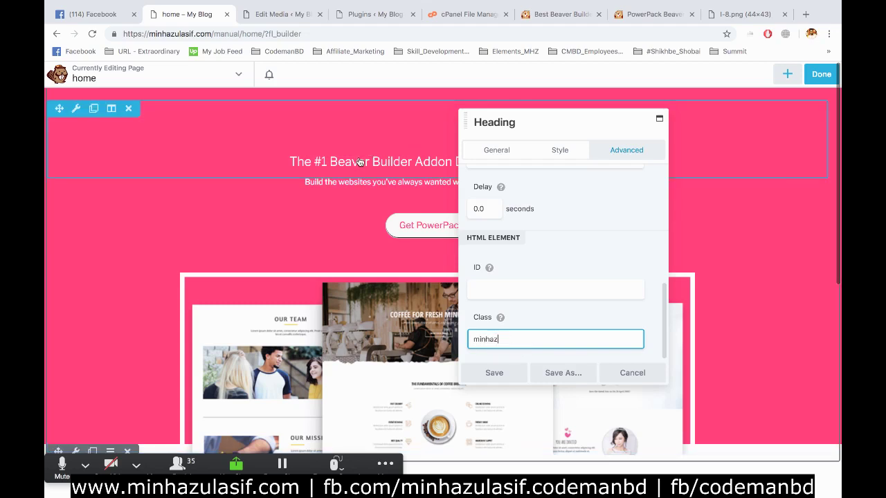
pyautogui.scroll(-1, 490, 308)
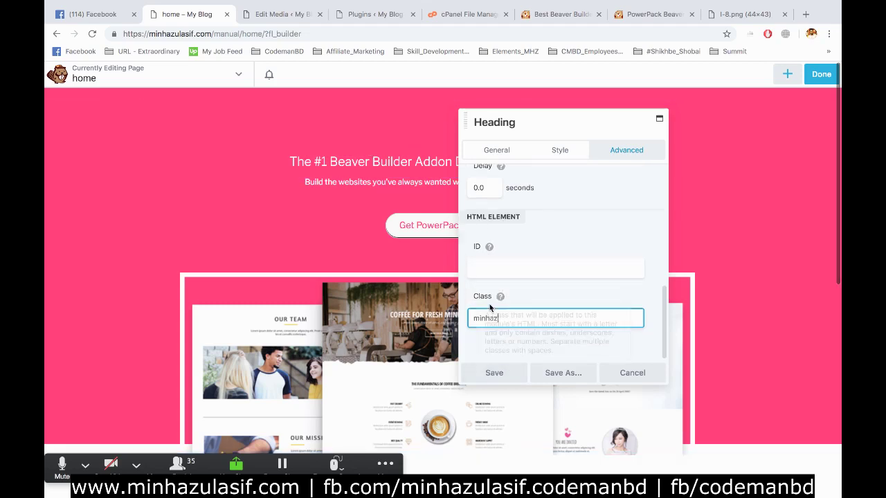
pyautogui.scroll(1, 473, 320)
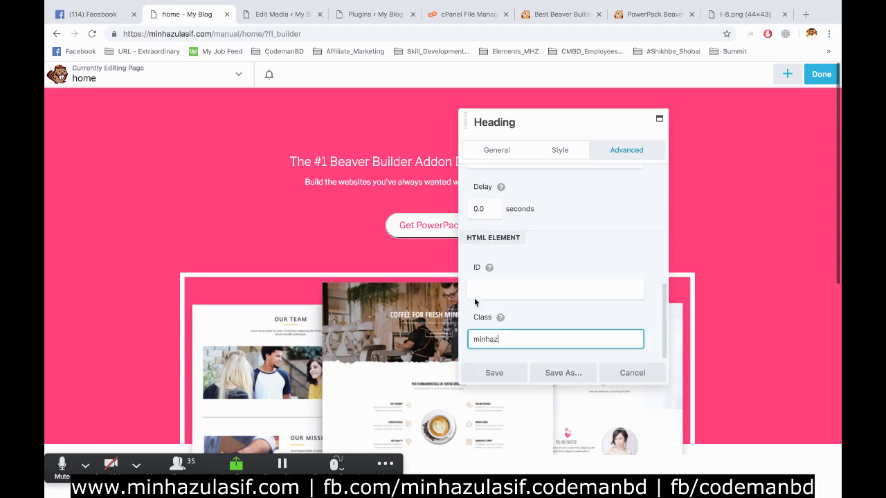
pyautogui.click(493, 372)
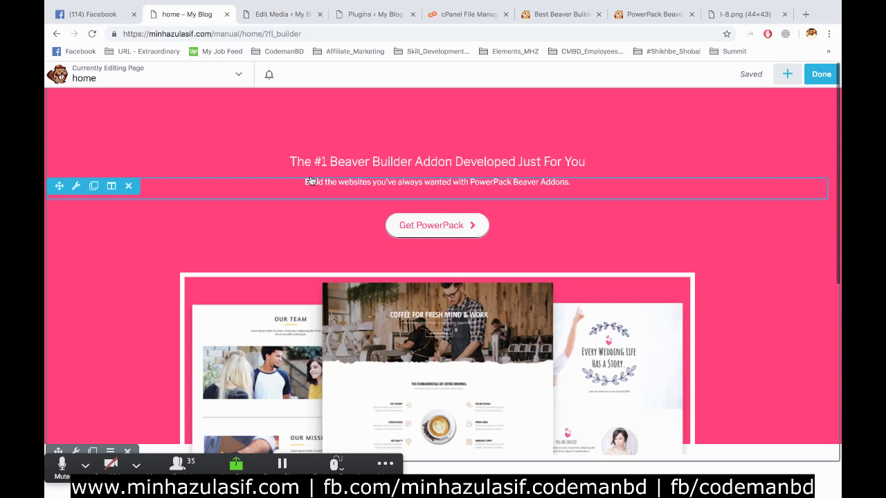
# - Start a rule for the heading's custom class in the page's layout CSS
pyautogui.click(237, 76)
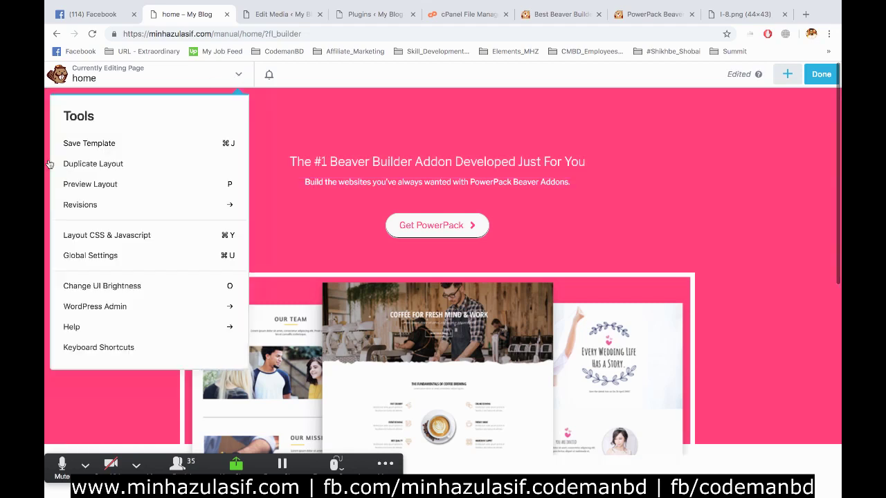
pyautogui.click(88, 235)
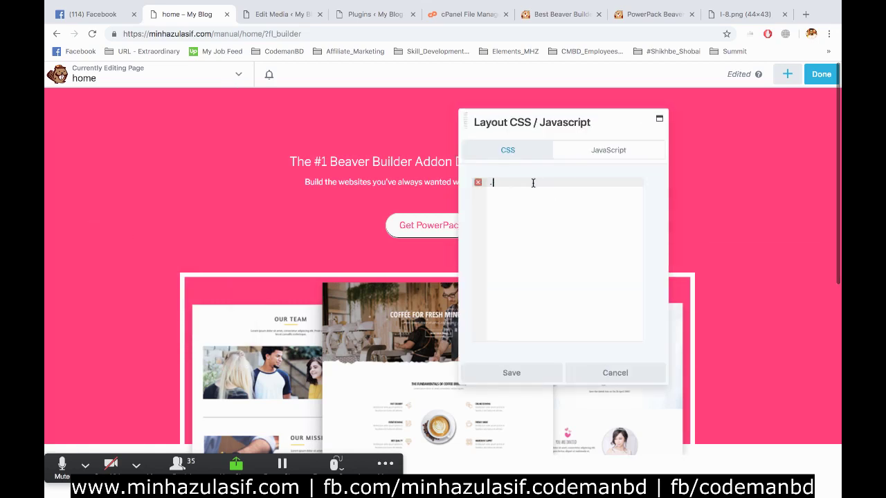
pyautogui.write('.minhaz{}')
pyautogui.press('Return')
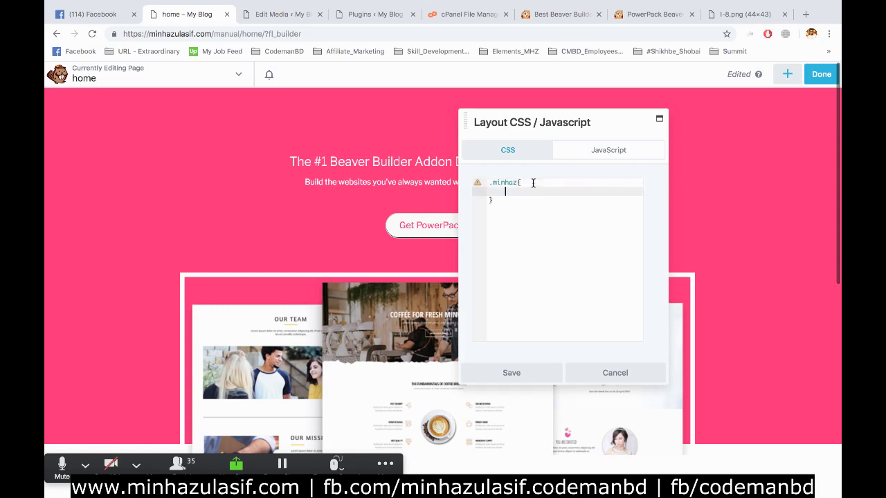
pyautogui.write('color')
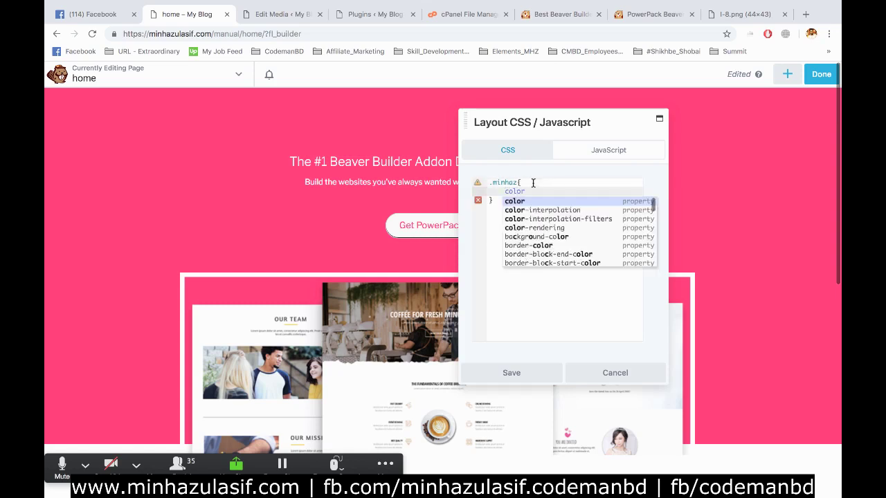
pyautogui.press('Down')
pyautogui.press('Down')
pyautogui.press('Down')
pyautogui.press('Down')
pyautogui.press('Down')
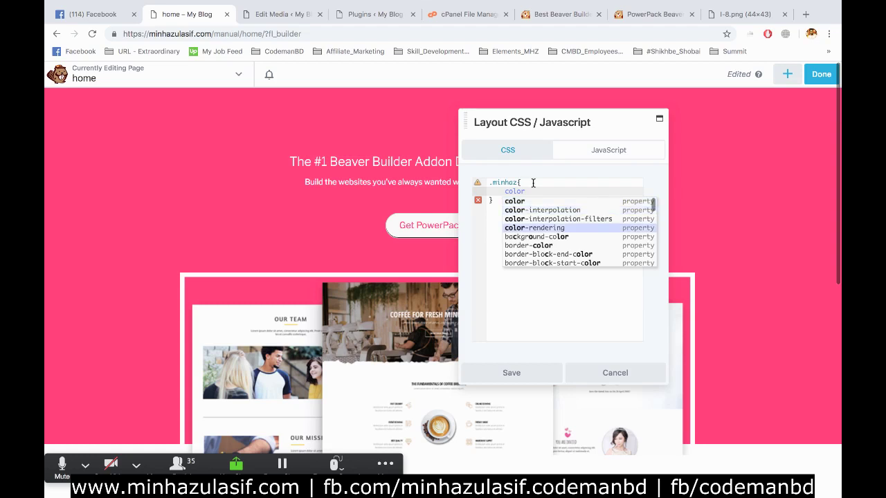
pyautogui.press('Return')
pyautogui.press('BackSpace')
pyautogui.press('BackSpace')
pyautogui.press('BackSpace')
pyautogui.press('BackSpace')
pyautogui.press('BackSpace')
pyautogui.press('BackSpace')
pyautogui.press('BackSpace')
pyautogui.press('BackSpace')
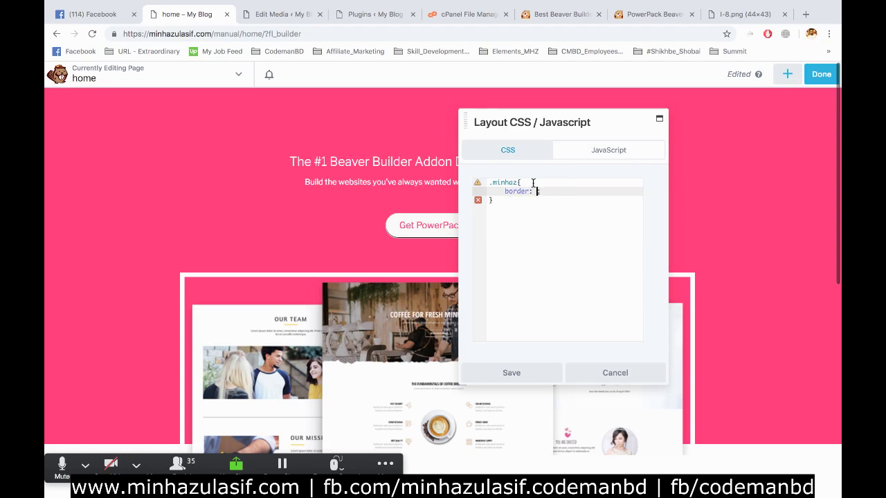
# - Give the hero heading's custom class a 2px solid red border in the layout CSS
pyautogui.press('BackSpace')
pyautogui.write('2px s')
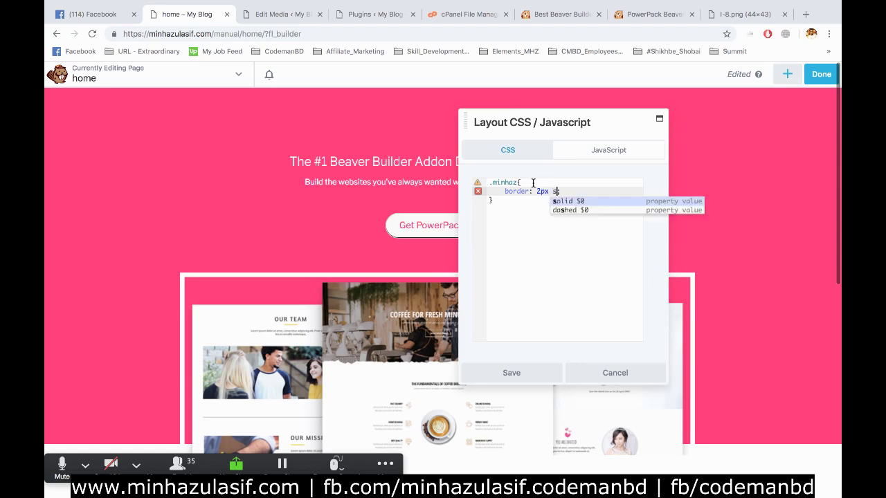
pyautogui.write('olid red')
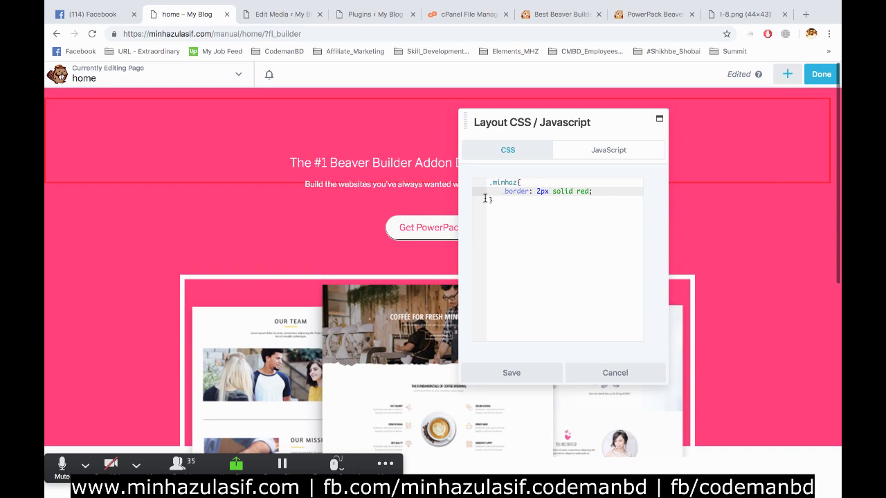
# - Replace the border declaration in the heading's class rule with the text color purple
pyautogui.moveTo(501, 186); pyautogui.dragTo(604, 186)
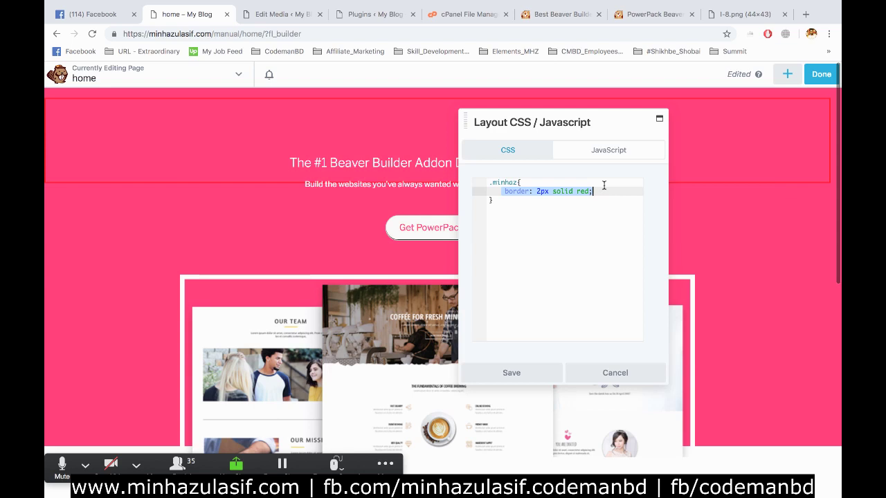
pyautogui.write('color')
pyautogui.press('Return')
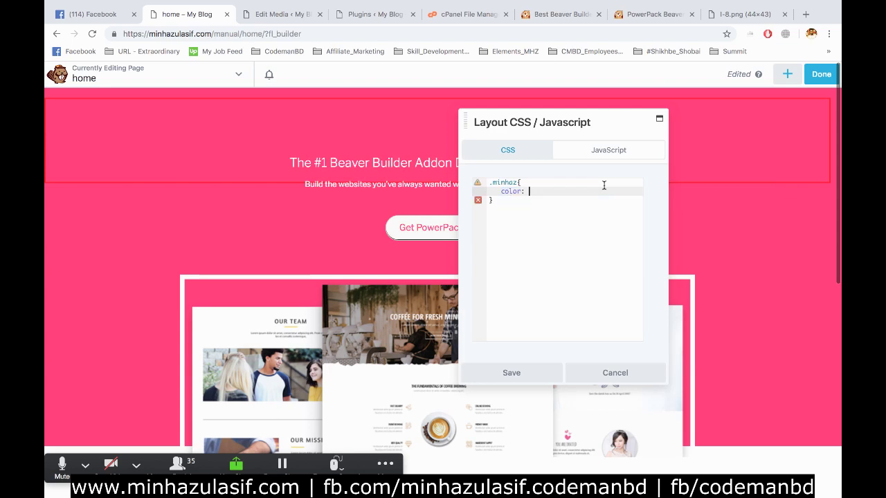
pyautogui.write('purple;')
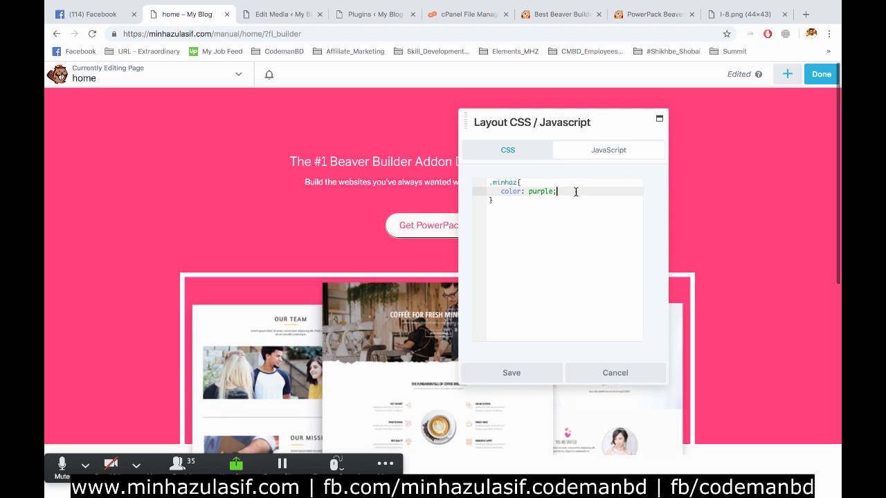
# - Replace the color declaration with the start of a background property, undoing the mistaken autocompletion and stray edits
pyautogui.moveTo(501, 189); pyautogui.dragTo(564, 188)
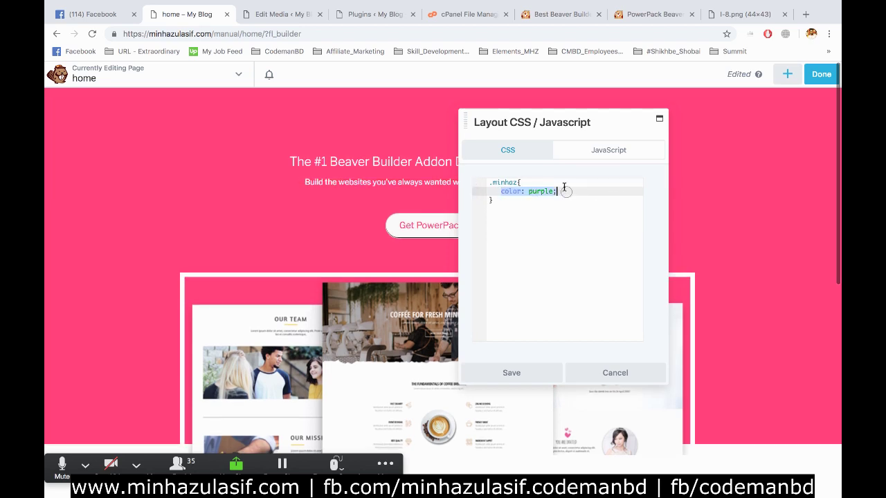
pyautogui.write('bac')
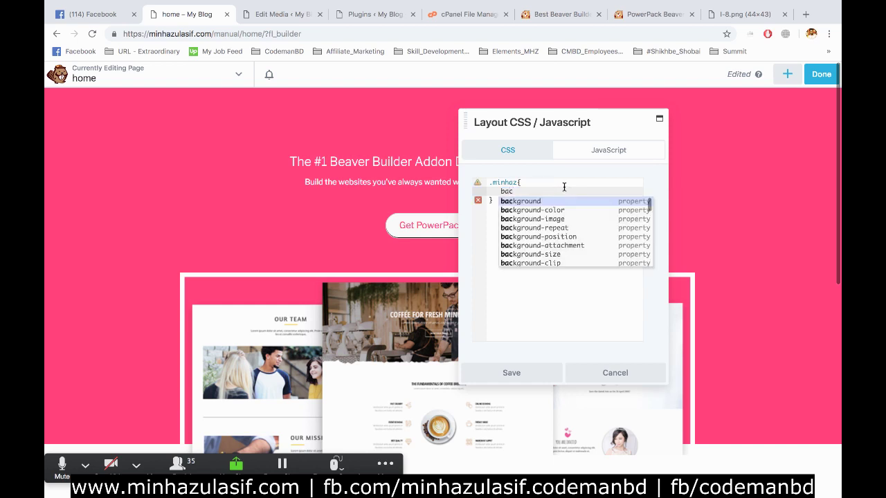
pyautogui.press('Up')
pyautogui.press('Return')
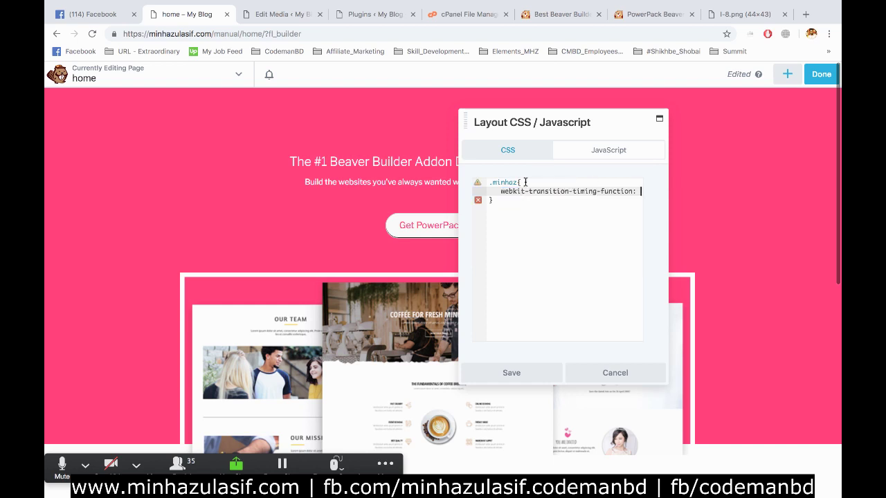
pyautogui.moveTo(495, 191); pyautogui.dragTo(563, 2)
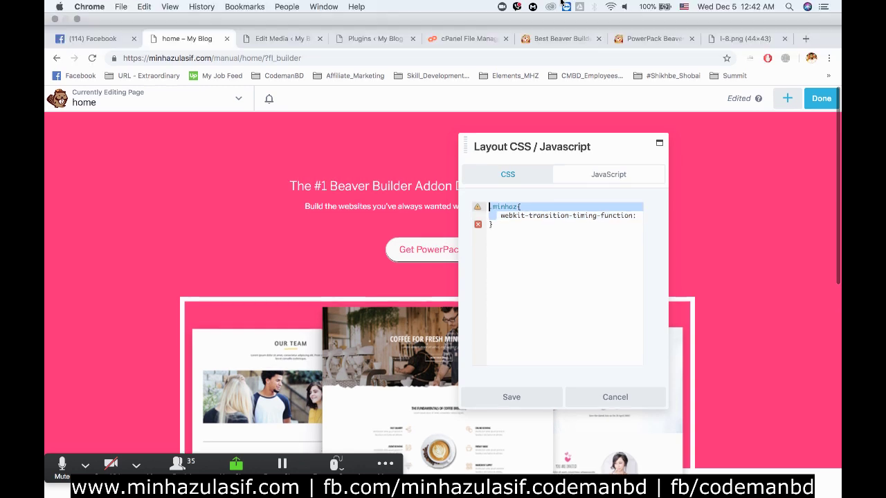
pyautogui.write('bac')
pyautogui.press('BackSpace')
pyautogui.press('BackSpace')
pyautogui.press('BackSpace')
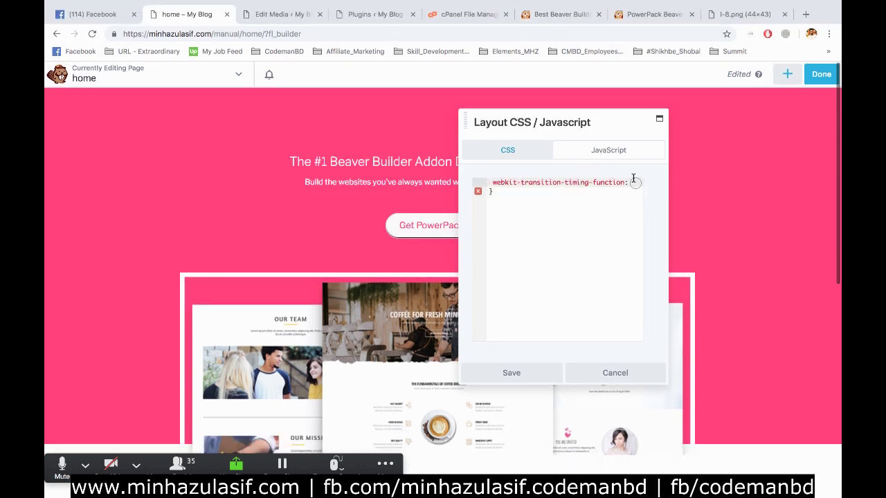
pyautogui.moveTo(634, 181); pyautogui.dragTo(482, 189)
pyautogui.press('super+z')
pyautogui.press('super+z')
pyautogui.press('super+z')
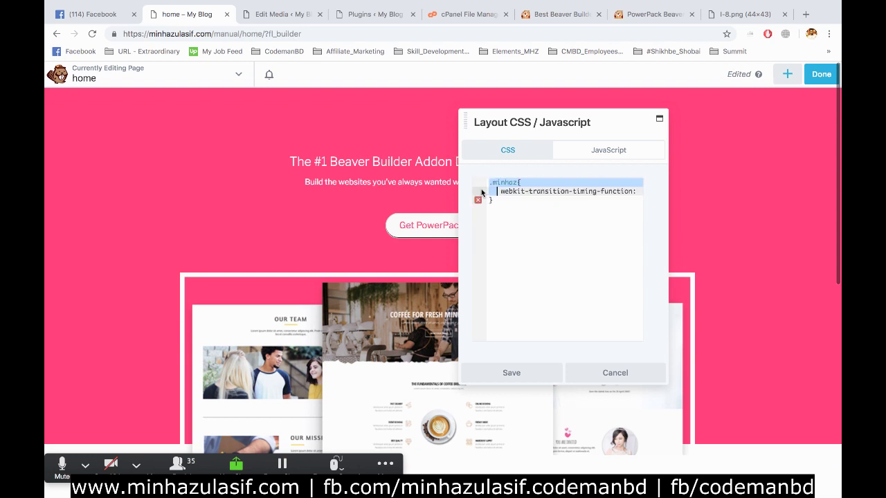
pyautogui.press('super+z')
pyautogui.press('super+z')
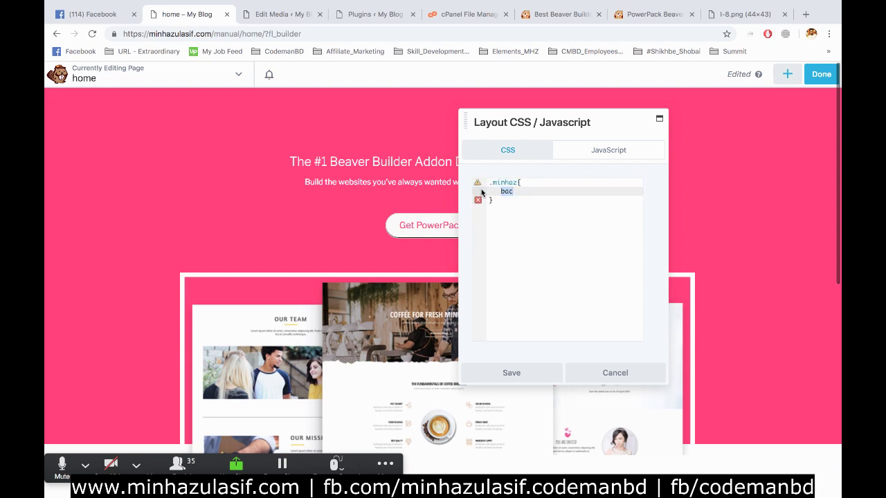
# - Complete the heading class's background declaration with yellow and change its value to black
pyautogui.press('Right')
pyautogui.write('kground: yellow')
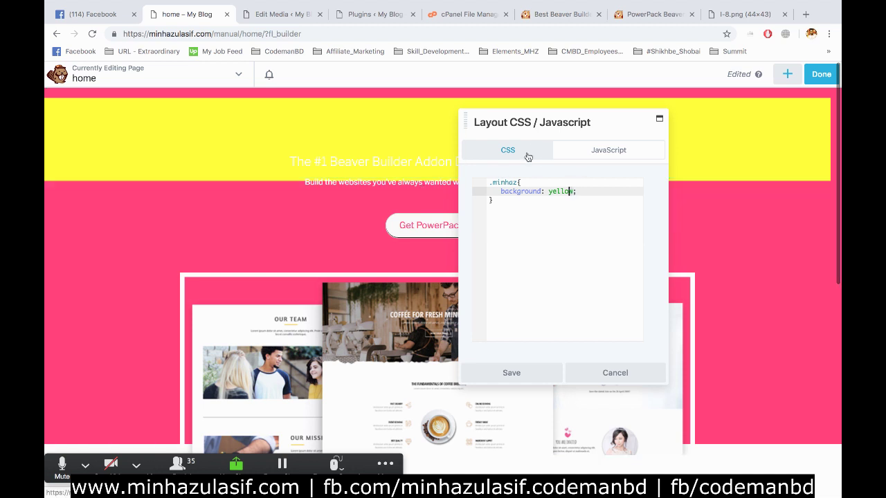
pyautogui.hotkey('shift', 'Left')
pyautogui.hotkey('shift', 'Left')
pyautogui.write('bla')
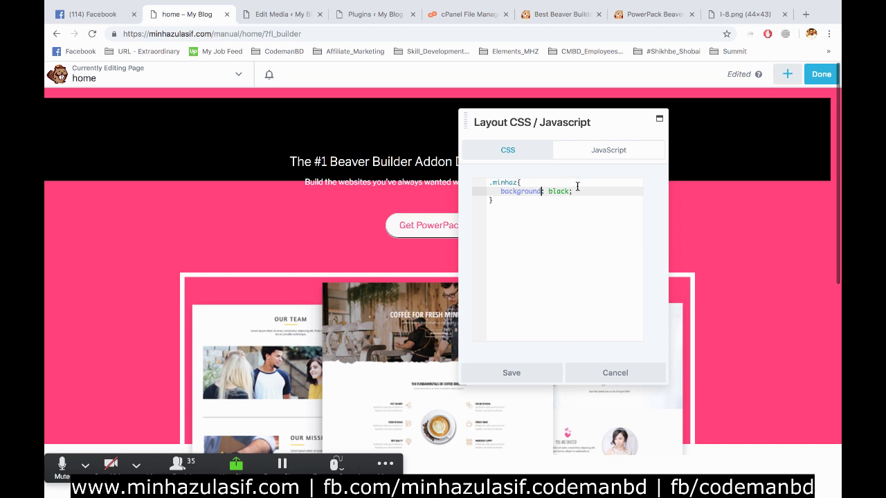
# - Add a 10px margin declaration below the background in the heading's class rule
pyautogui.press('Return')
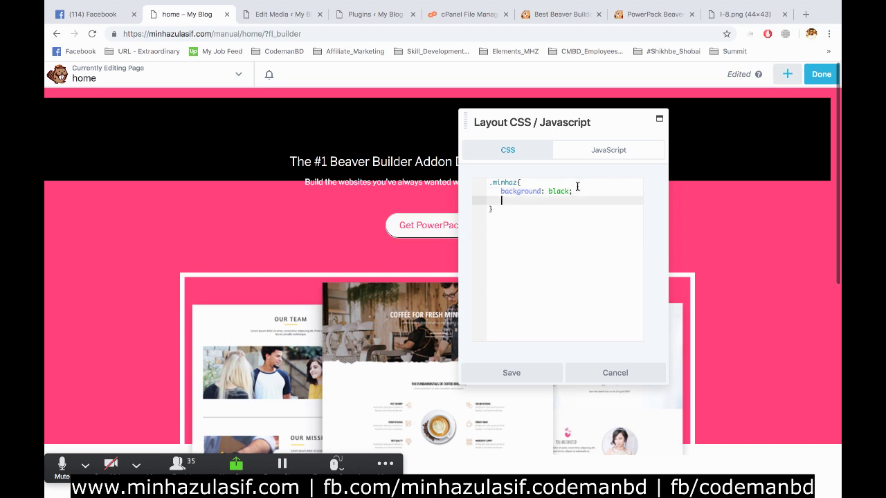
pyautogui.write('margin')
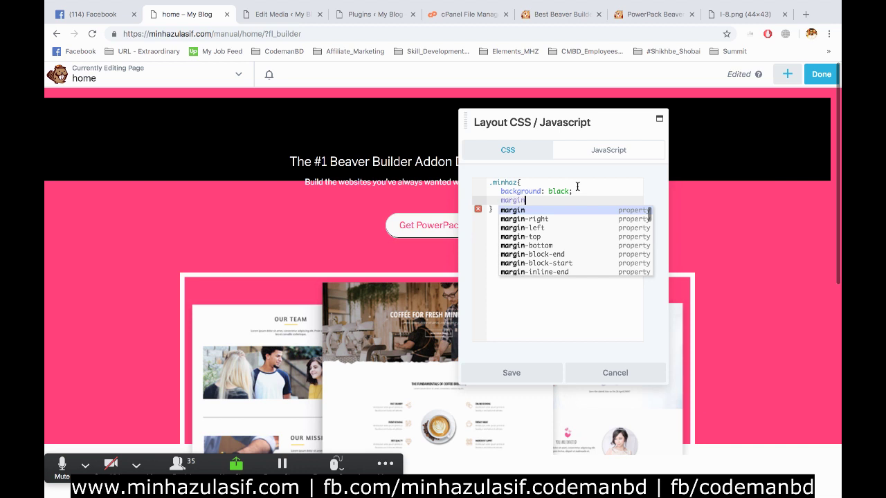
pyautogui.write(': 10px;')
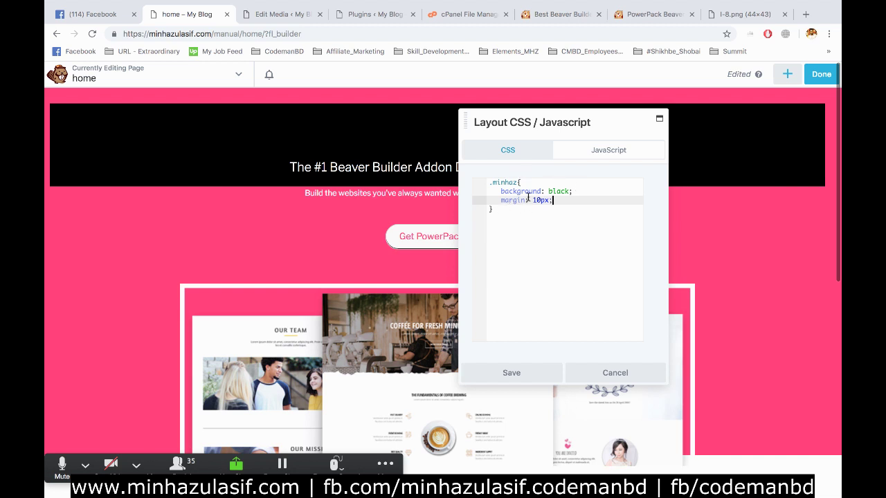
# - Delete the entire custom class rule and save the empty layout CSS
pyautogui.moveTo(492, 209); pyautogui.dragTo(488, 181)
pyautogui.press('BackSpace')
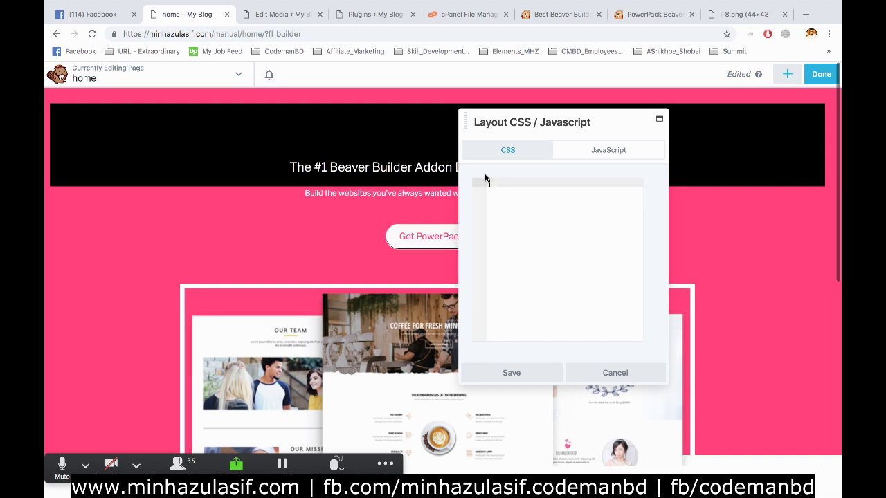
pyautogui.click(494, 373)
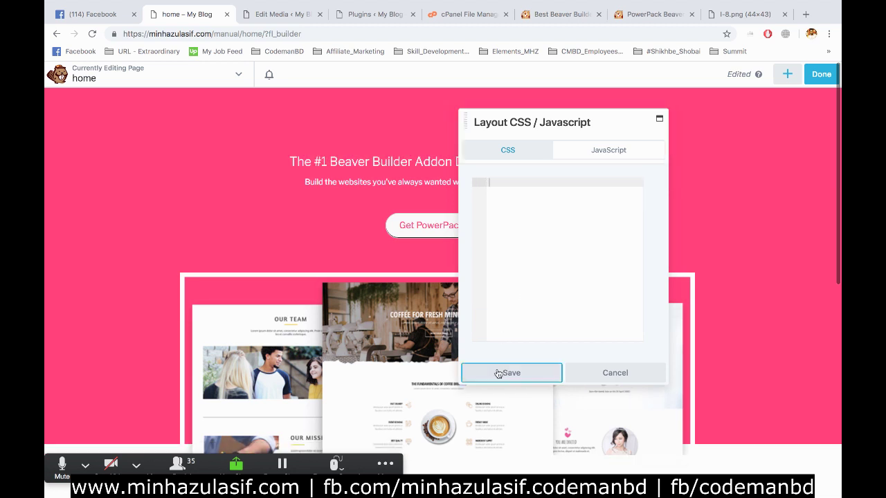
# - Compare the rebuilt page's lower sections with the wpbeaveraddons.com homepage, from its hero down to the button below the feature boxes
pyautogui.scroll(-10, 502, 376)
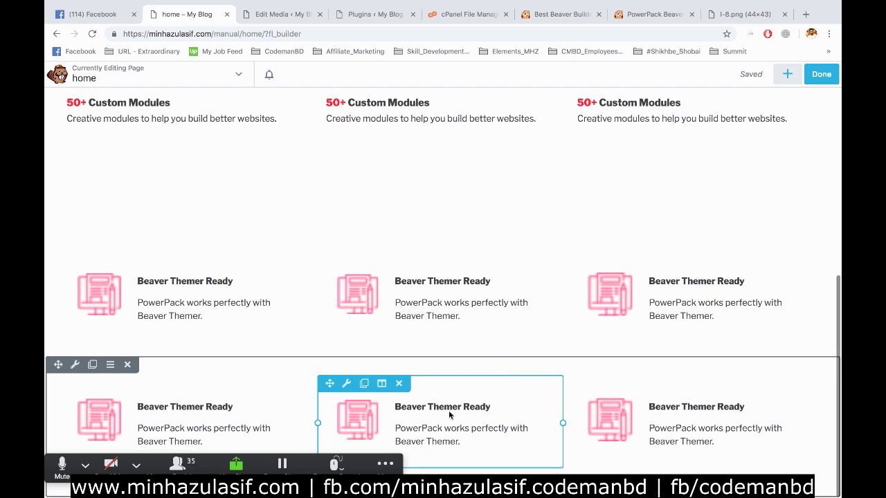
pyautogui.moveTo(379, 463); pyautogui.dragTo(807, 248)
pyautogui.scroll(-2, 602, 348)
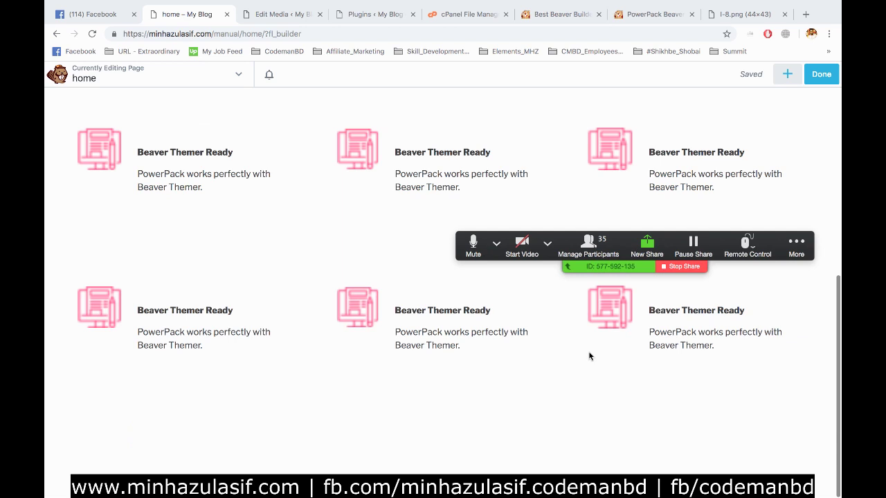
pyautogui.click(641, 15)
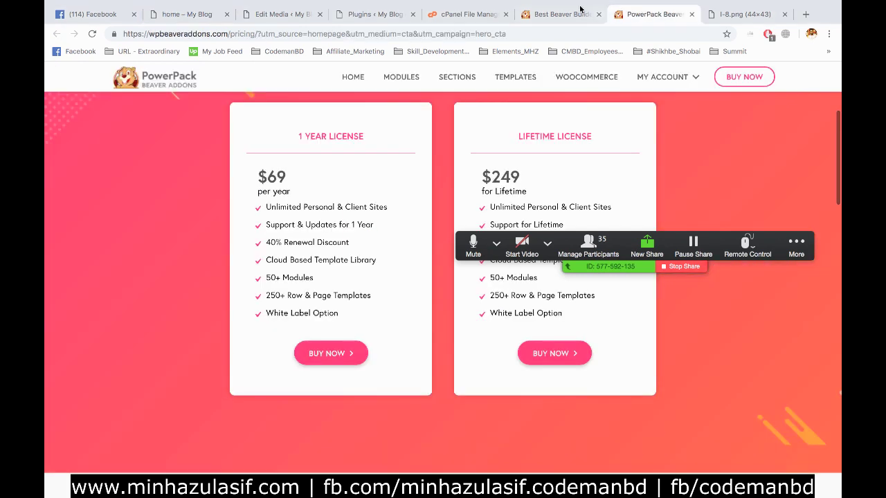
pyautogui.click(557, 15)
pyautogui.scroll(-5, 386, 171)
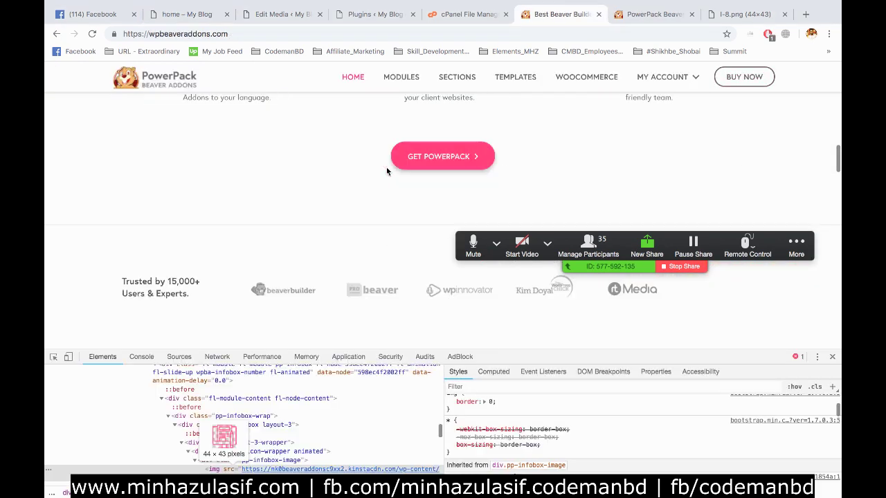
pyautogui.scroll(1, 387, 170)
pyautogui.scroll(7, 431, 219)
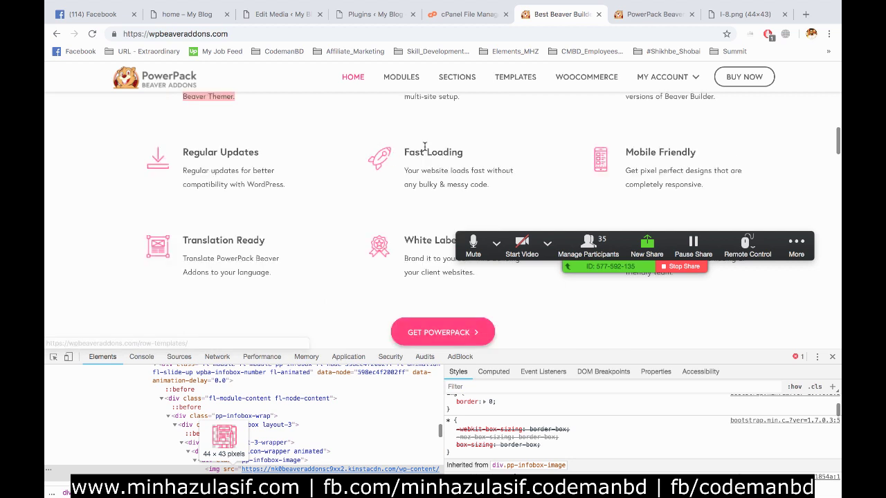
pyautogui.scroll(5, 425, 146)
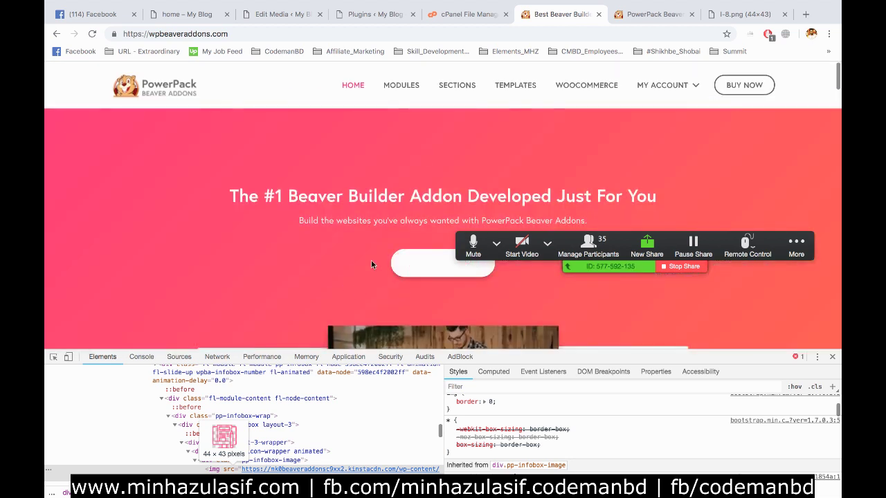
pyautogui.scroll(-1, 350, 284)
pyautogui.scroll(-5, 353, 299)
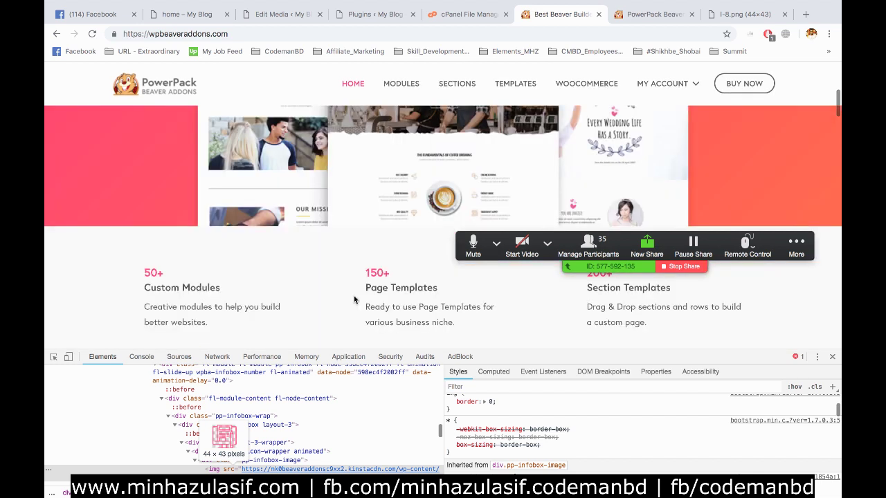
pyautogui.scroll(-4, 353, 299)
pyautogui.scroll(-2, 350, 299)
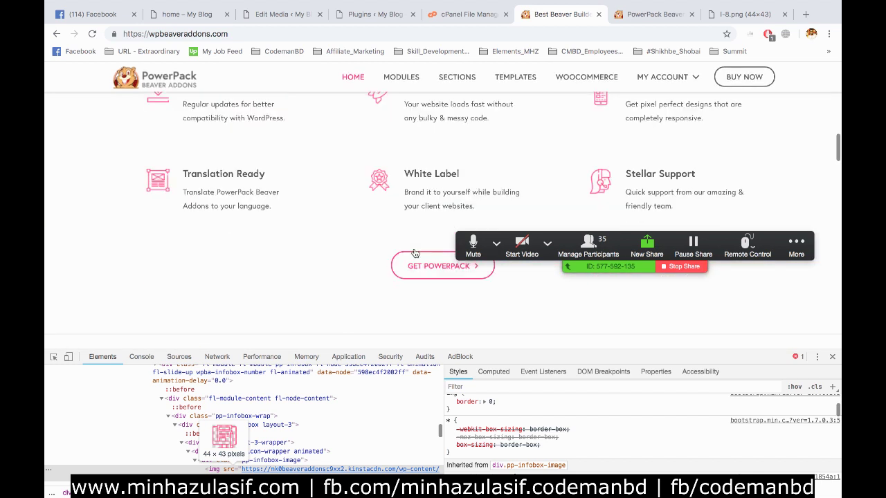
pyautogui.scroll(12, 270, 202)
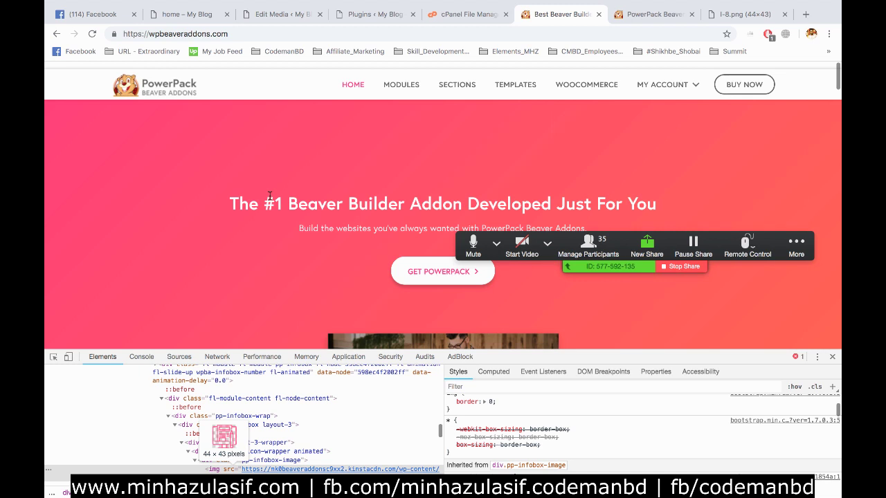
pyautogui.scroll(-6, 270, 197)
# - Return to the page in the builder and duplicate the hero's Get PowerPack button module
pyautogui.click(175, 14)
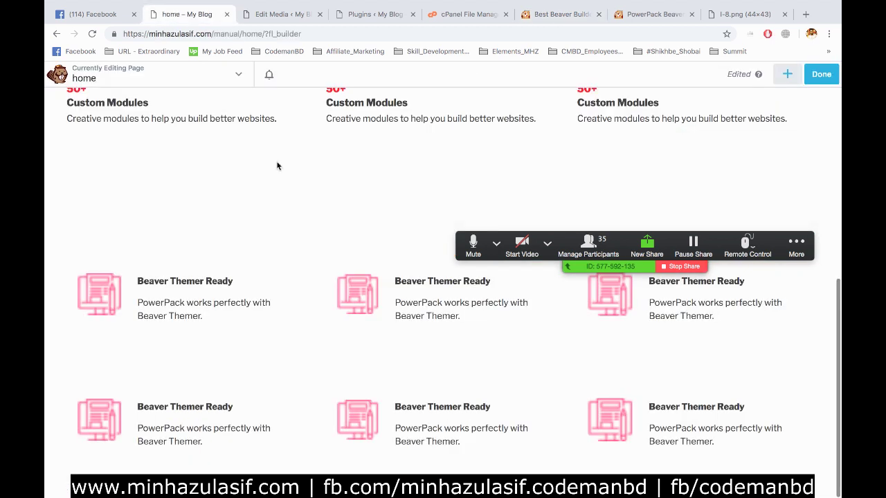
pyautogui.scroll(10, 306, 200)
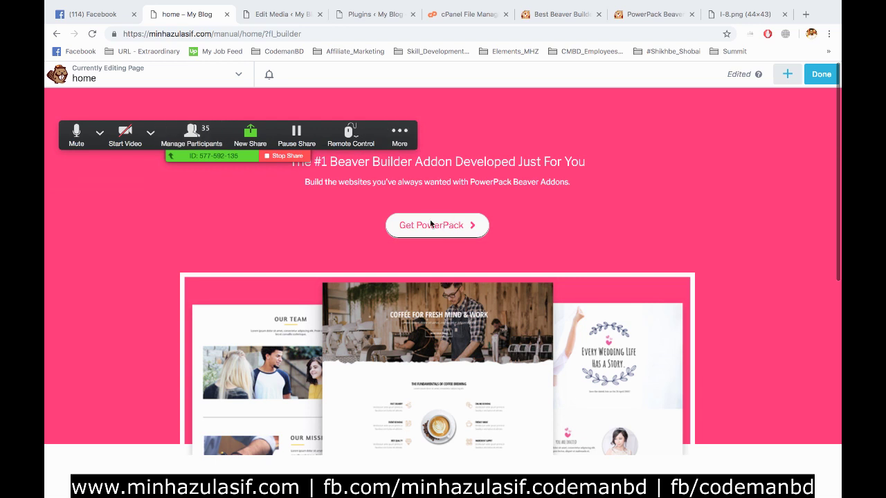
pyautogui.click(568, 220)
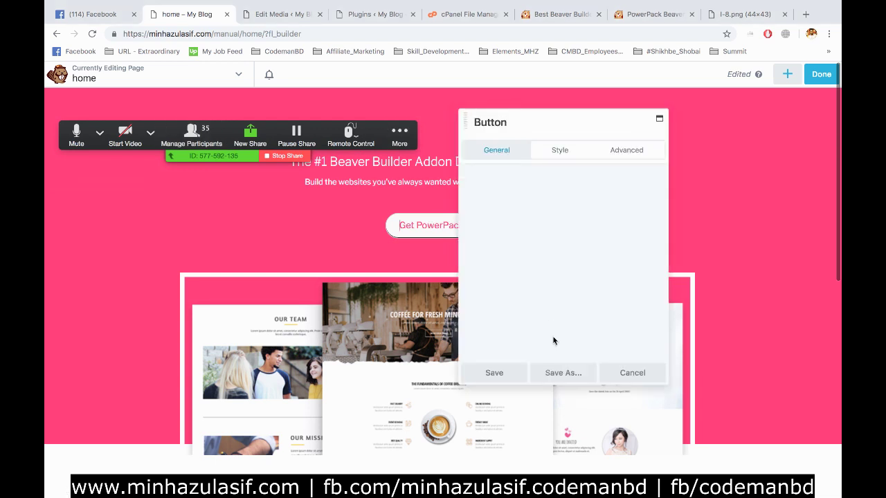
pyautogui.click(625, 372)
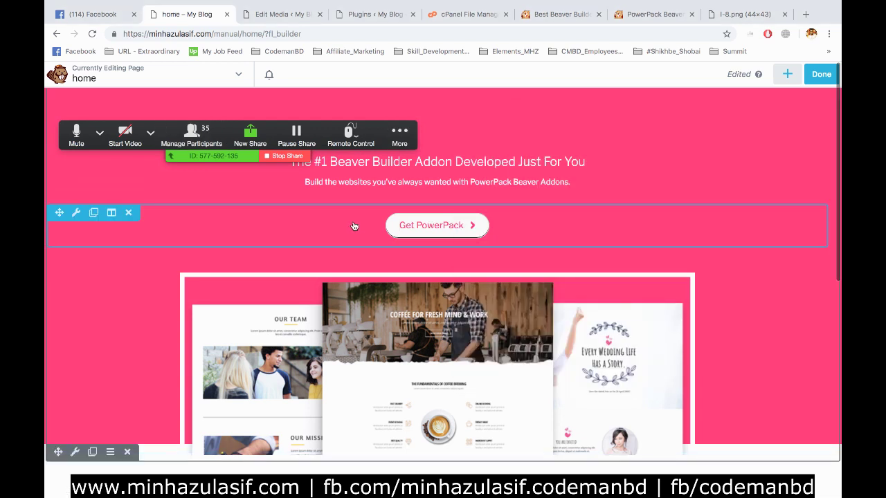
pyautogui.click(93, 213)
pyautogui.scroll(-3, 94, 213)
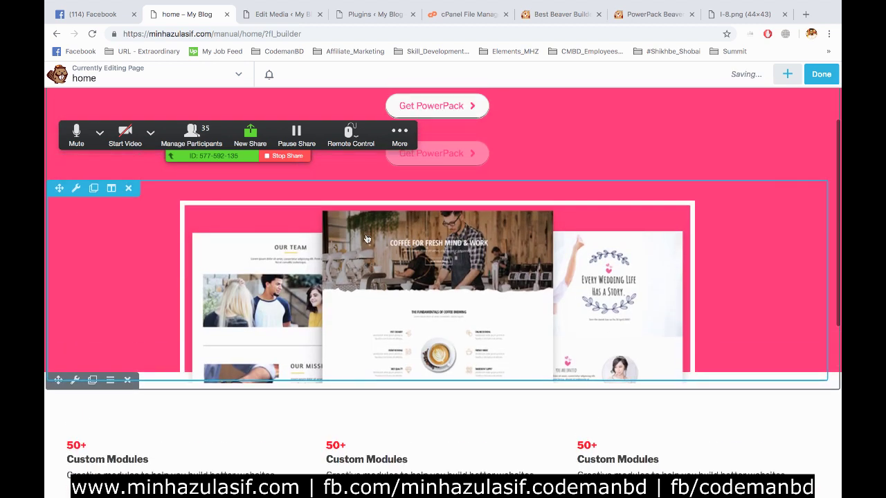
# - Move the duplicated Get PowerPack button from the hero to below the last row of Beaver Themer Ready boxes
pyautogui.scroll(3, 483, 105)
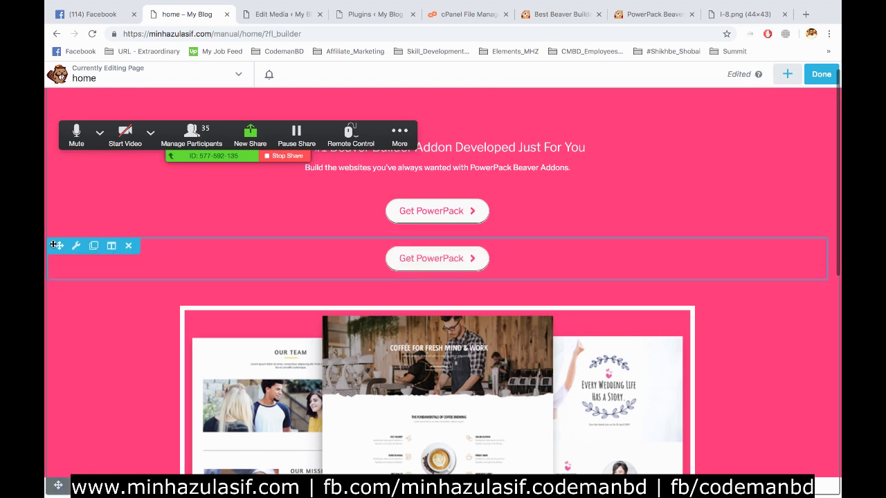
pyautogui.moveTo(56, 244); pyautogui.dragTo(190, 485)
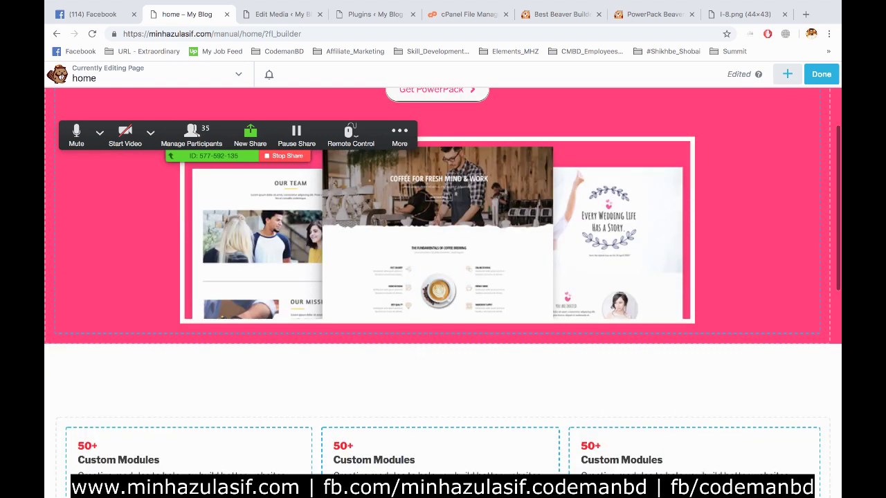
pyautogui.scroll(-5, 443, 277)
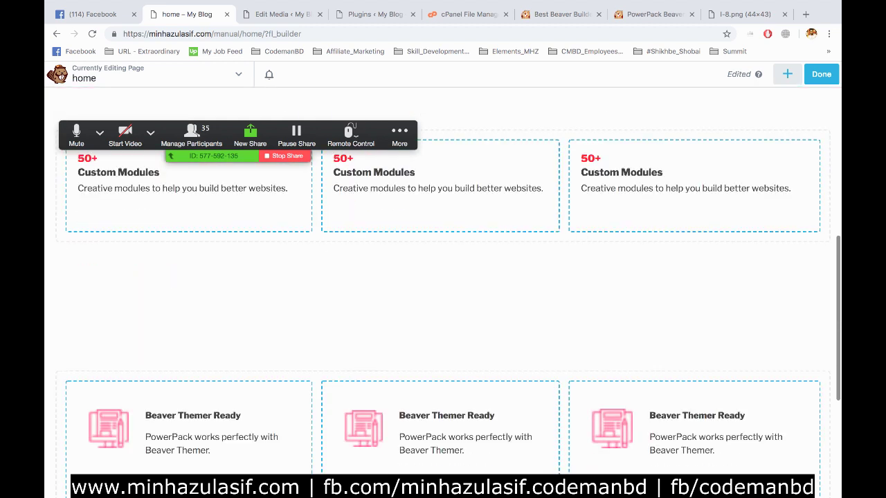
pyautogui.moveTo(111, 490); pyautogui.dragTo(127, 456)
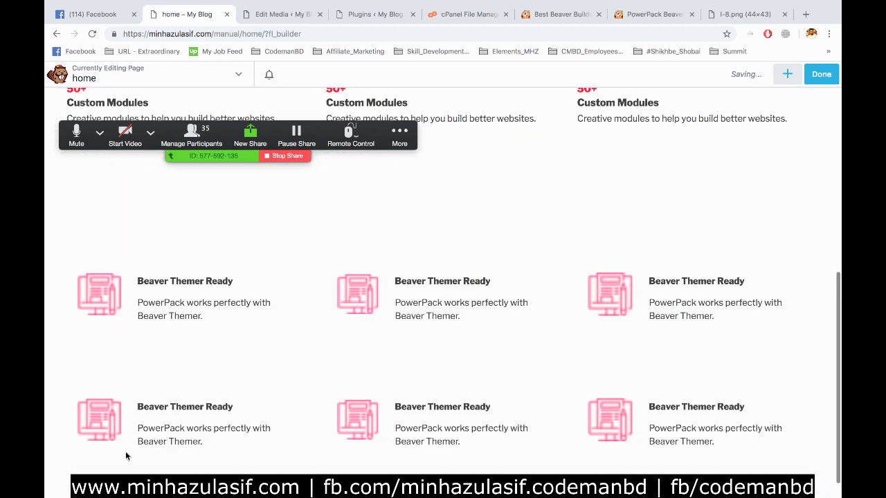
pyautogui.scroll(-1, 546, 404)
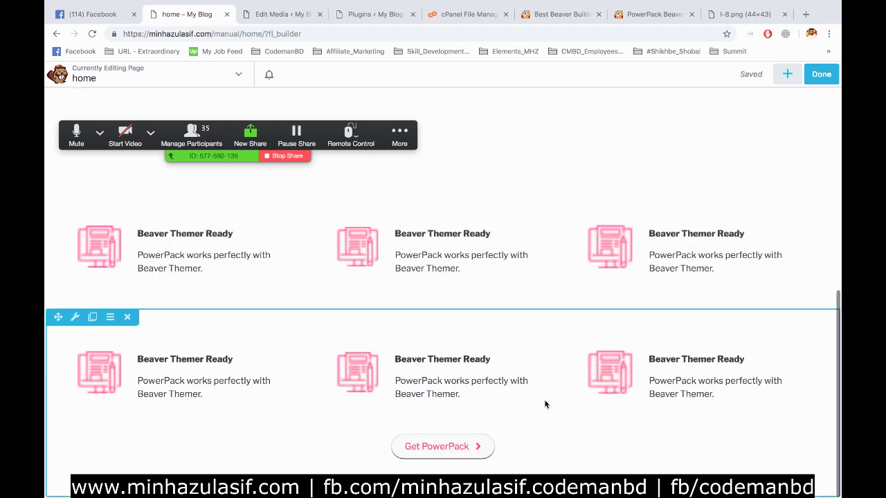
# - In the lower button's style settings, copy the background hover color #fb2b69 and change that hover color to near-white #f9f7f8
pyautogui.click(457, 443)
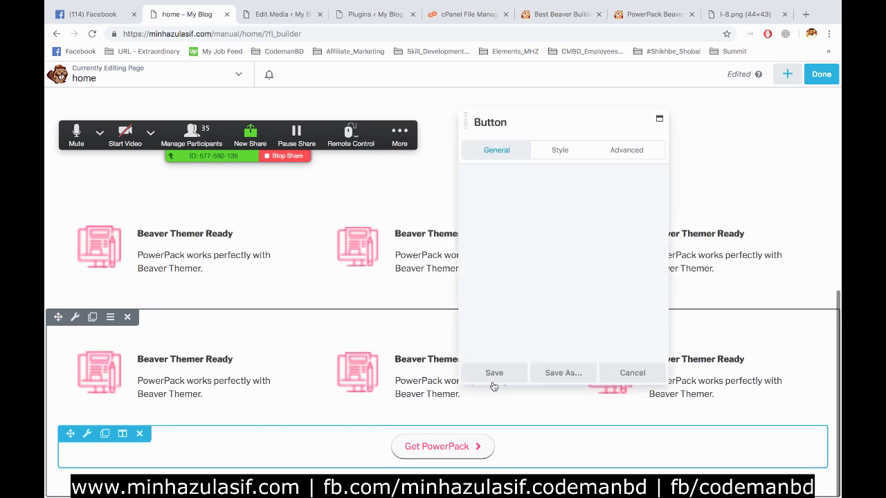
pyautogui.click(548, 152)
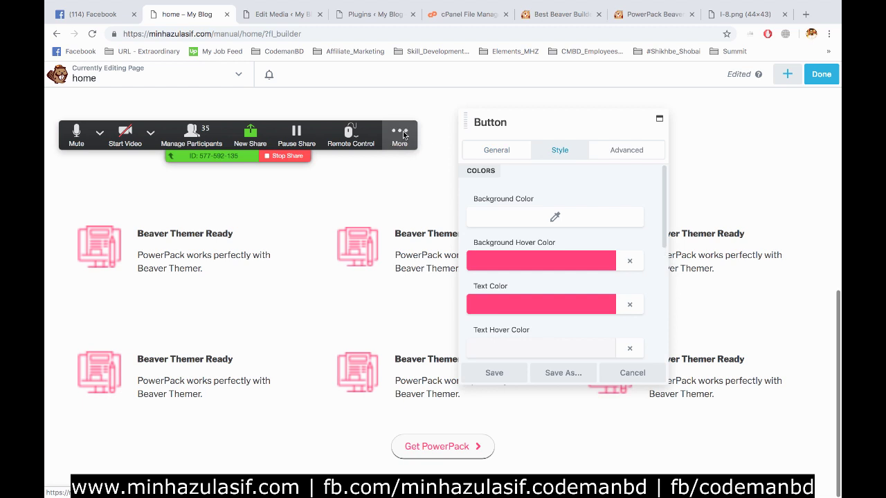
pyautogui.click(543, 217)
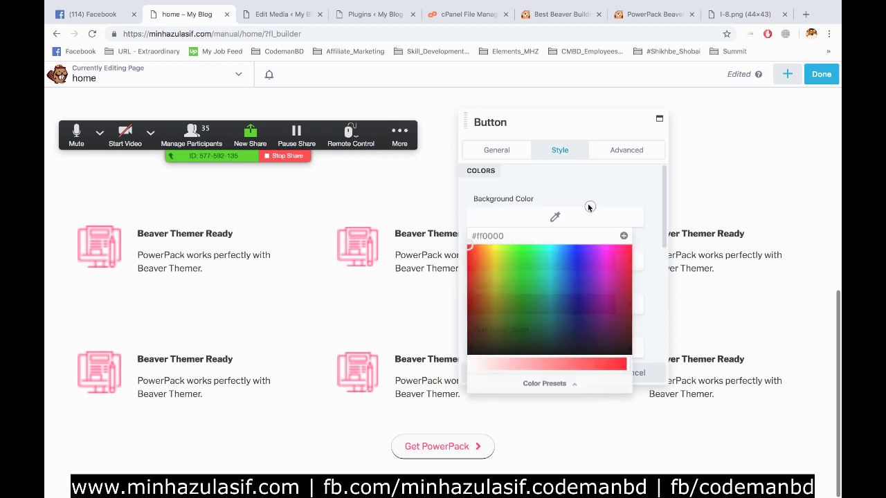
pyautogui.click(560, 216)
pyautogui.click(495, 262)
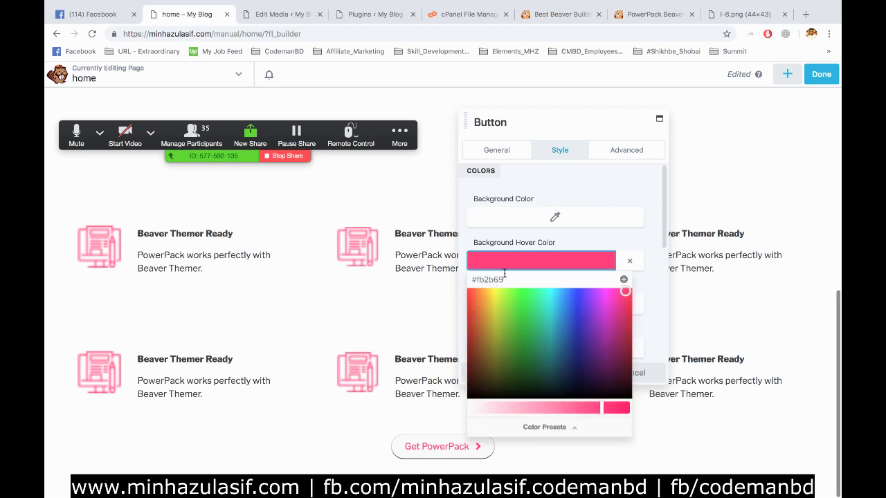
pyautogui.moveTo(505, 280); pyautogui.dragTo(467, 278)
pyautogui.hotkey('ctrl', 'c')
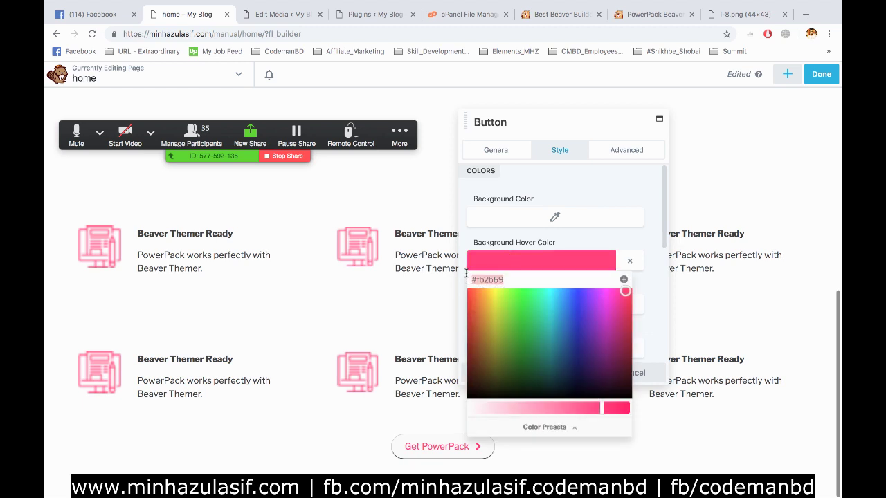
pyautogui.press('BackSpace')
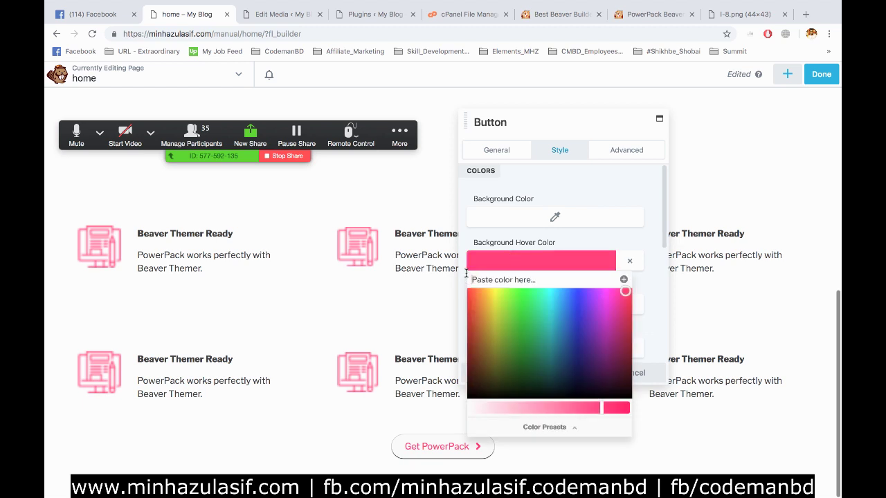
pyautogui.click(472, 408)
# - Set the lower Get PowerPack button's background color to the copied #fb2b69
pyautogui.click(558, 217)
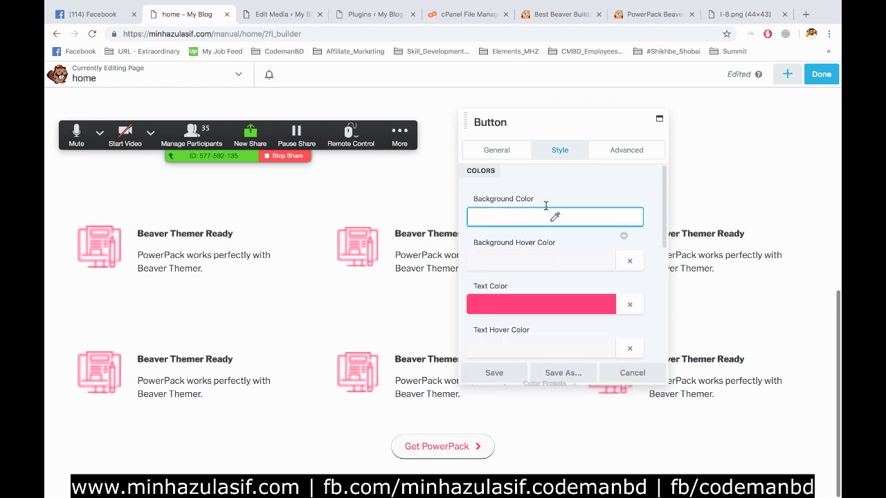
pyautogui.click(522, 218)
pyautogui.click(522, 218)
pyautogui.click(526, 219)
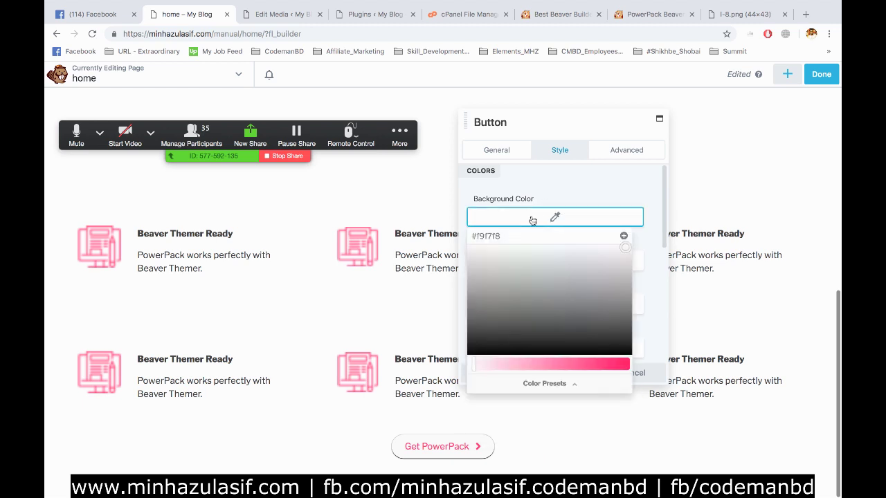
pyautogui.click(500, 236)
pyautogui.hotkey('ctrl', 'a')
pyautogui.hotkey('ctrl', 'v')
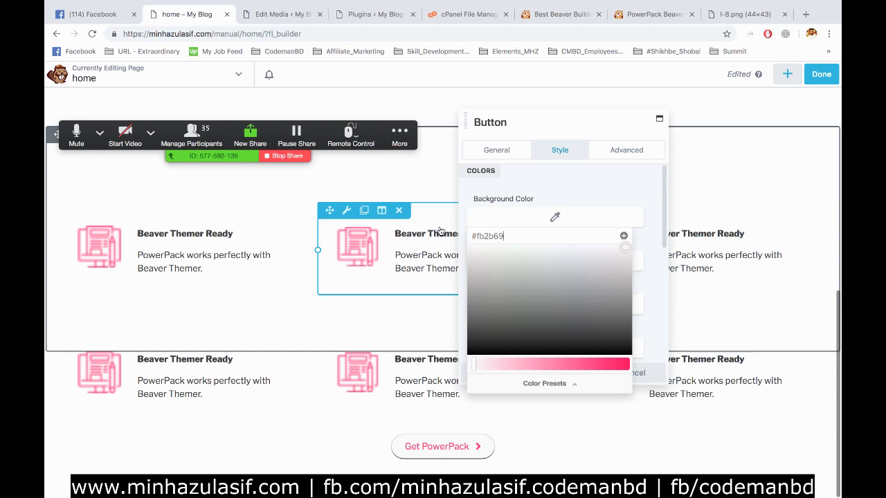
pyautogui.click(564, 215)
pyautogui.click(563, 214)
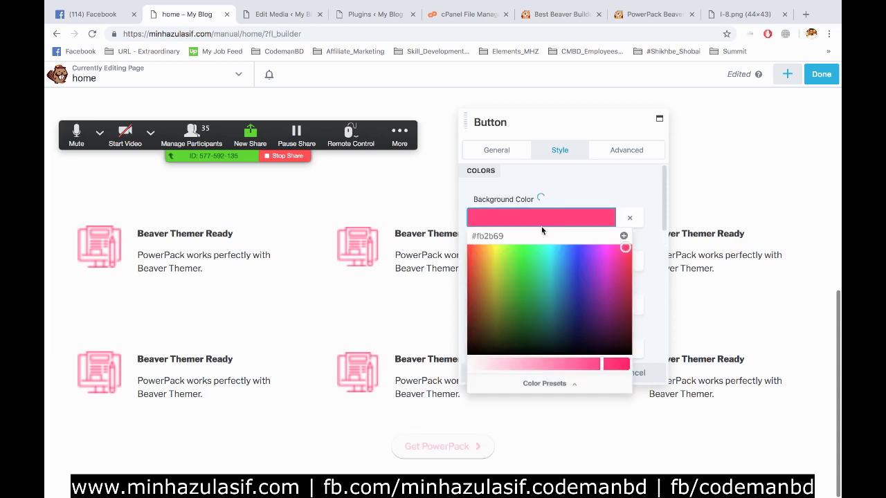
pyautogui.click(540, 218)
pyautogui.click(539, 218)
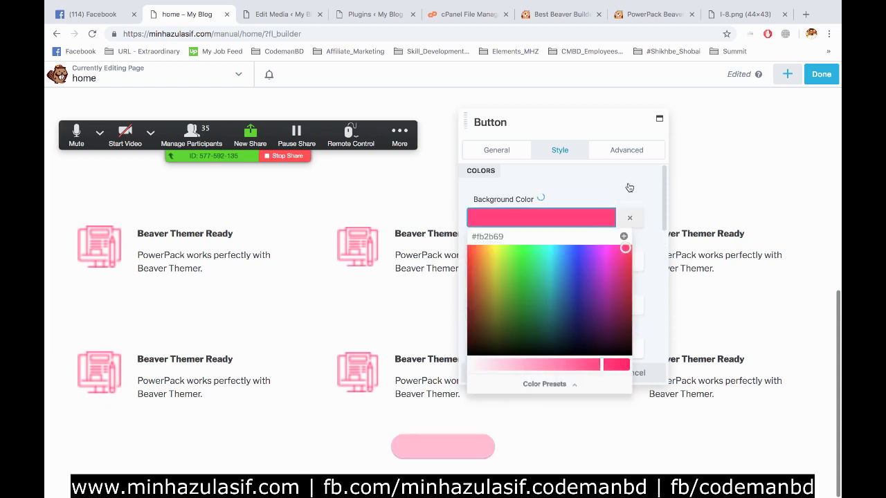
pyautogui.click(637, 179)
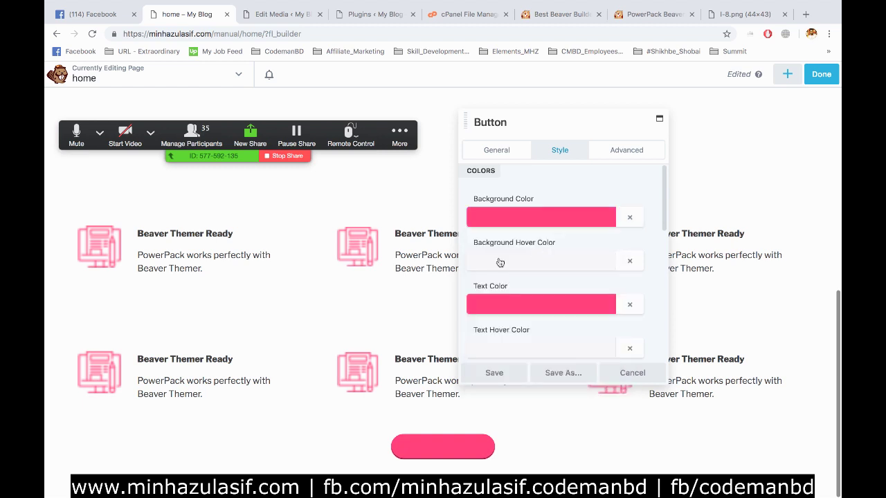
# - Set the lower Get PowerPack button's text color to near-white #f9f4f6
pyautogui.click(500, 262)
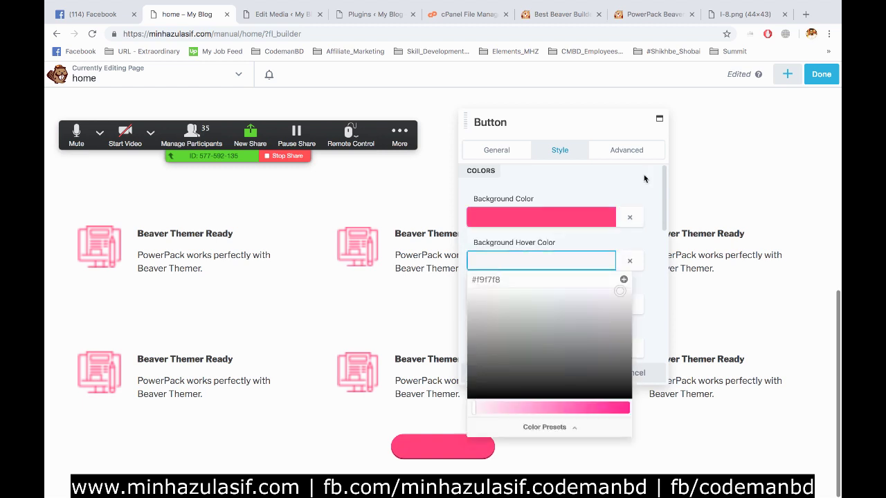
pyautogui.click(642, 195)
pyautogui.scroll(-1, 603, 254)
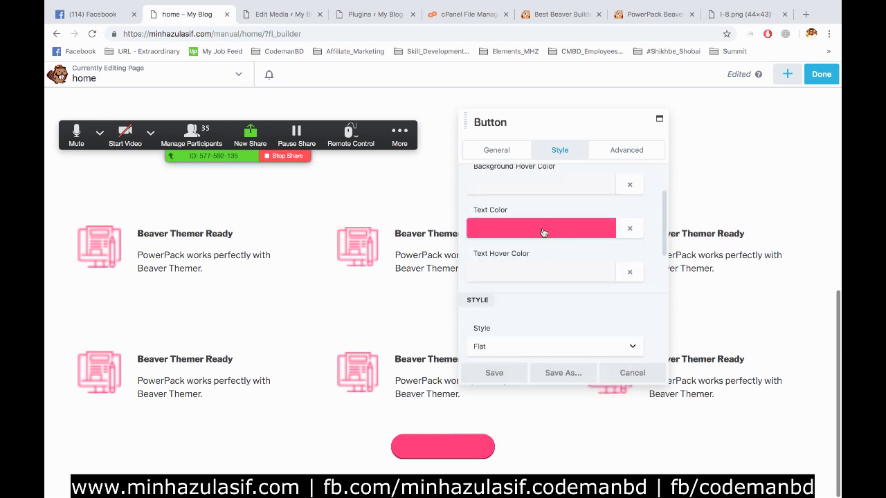
pyautogui.scroll(1, 551, 242)
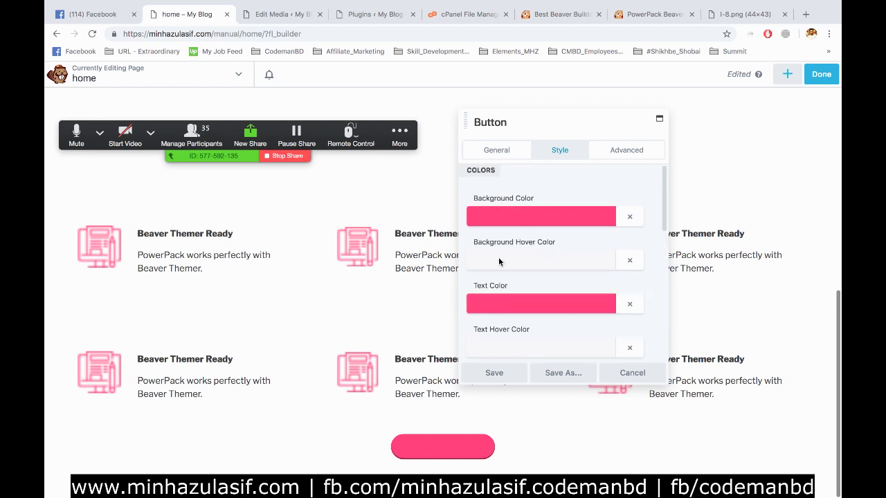
pyautogui.click(488, 301)
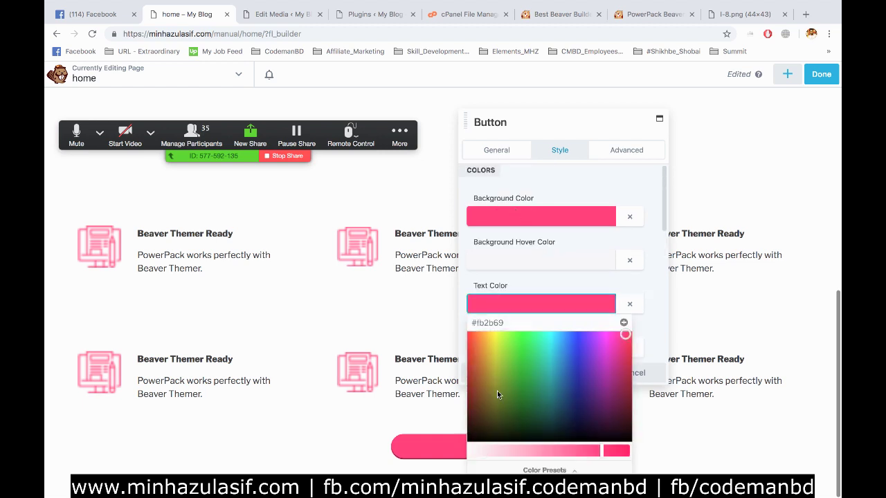
pyautogui.click(473, 450)
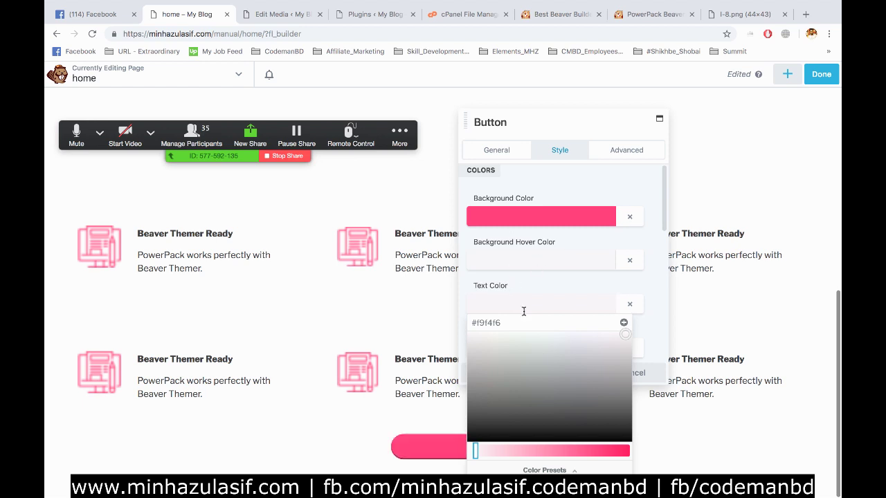
pyautogui.click(517, 319)
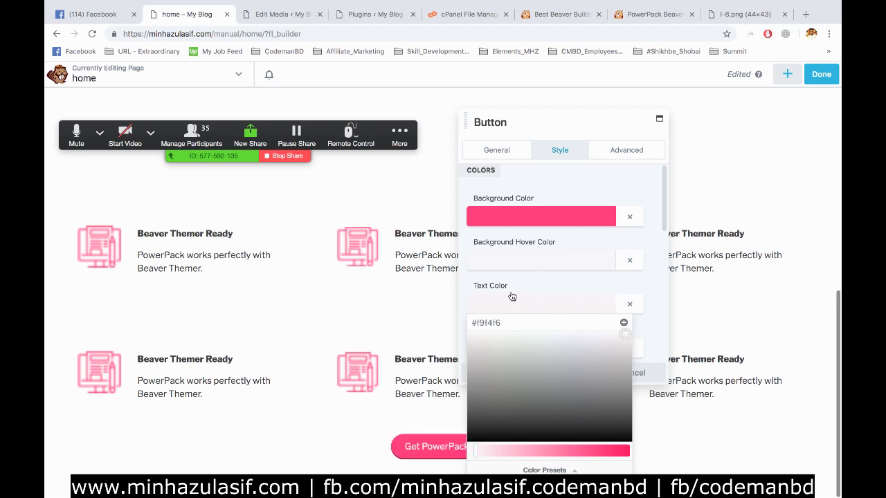
pyautogui.click(513, 296)
pyautogui.click(519, 298)
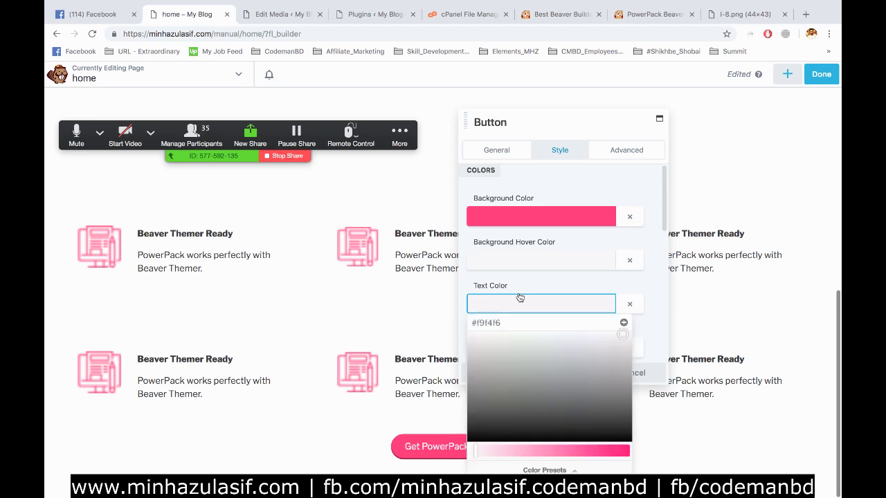
pyautogui.doubleClick(519, 298)
pyautogui.scroll(-1, 520, 297)
pyautogui.click(644, 266)
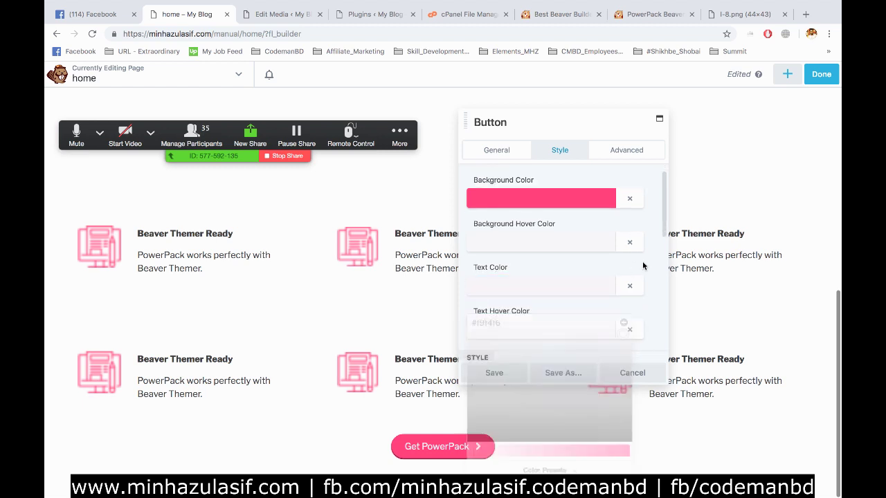
# - Set the lower button's text hover color to #fb2b69 and save the module settings
pyautogui.scroll(-1, 548, 277)
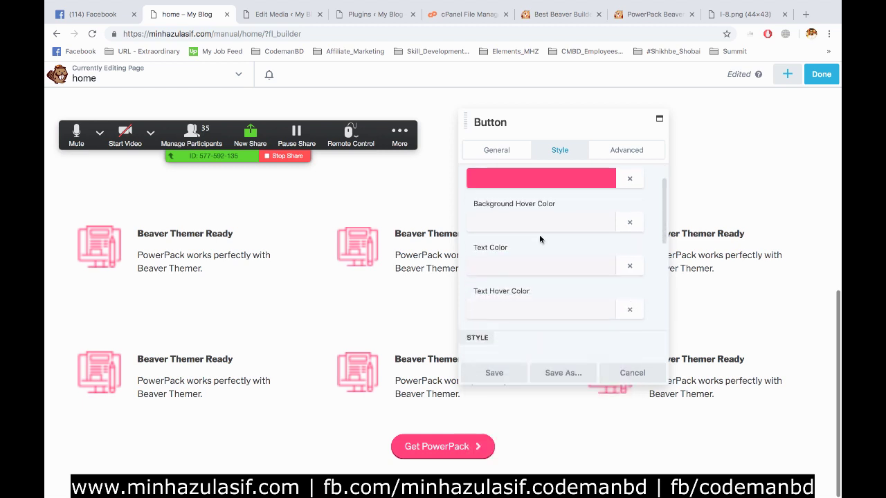
pyautogui.scroll(2, 540, 239)
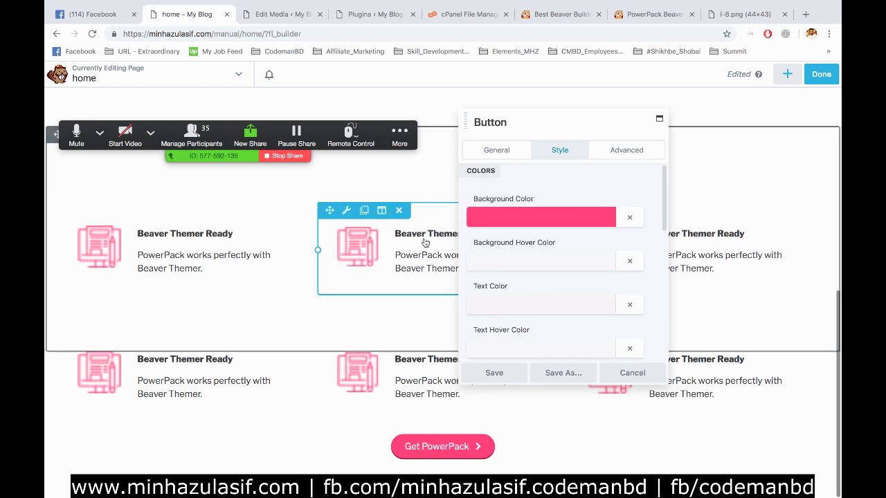
pyautogui.scroll(-2, 494, 259)
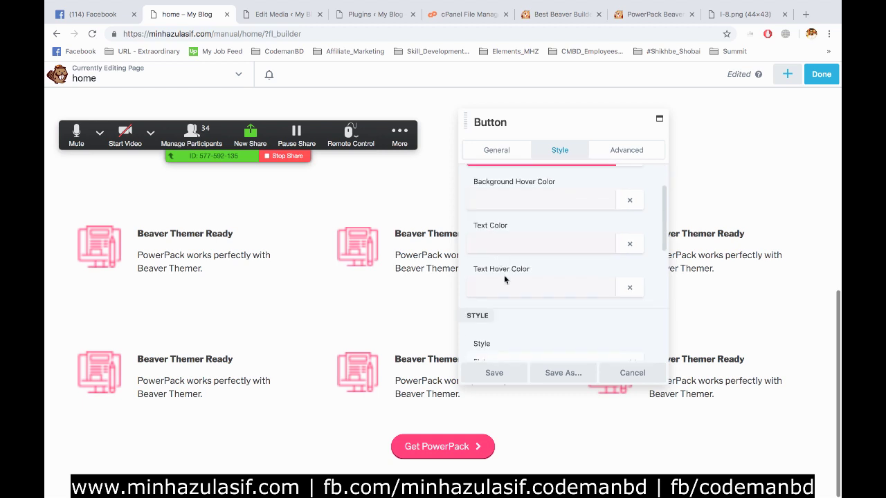
pyautogui.click(502, 288)
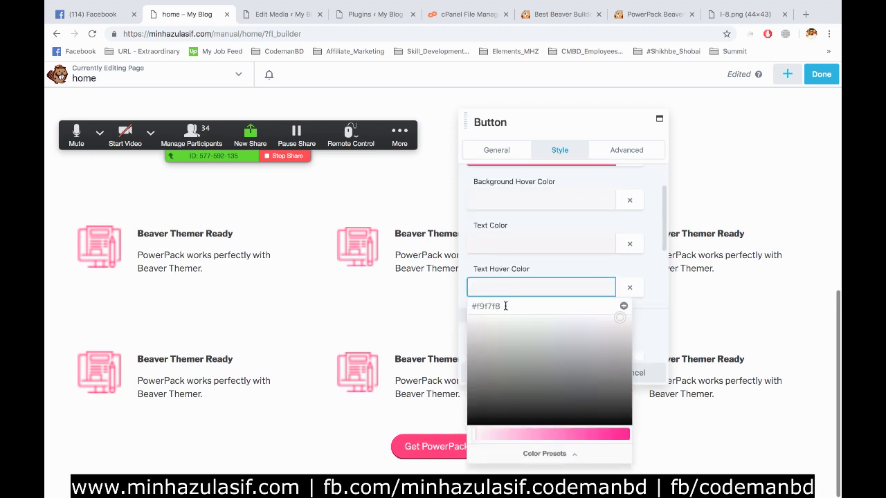
pyautogui.moveTo(506, 303); pyautogui.dragTo(391, 308)
pyautogui.write('#fb2b69')
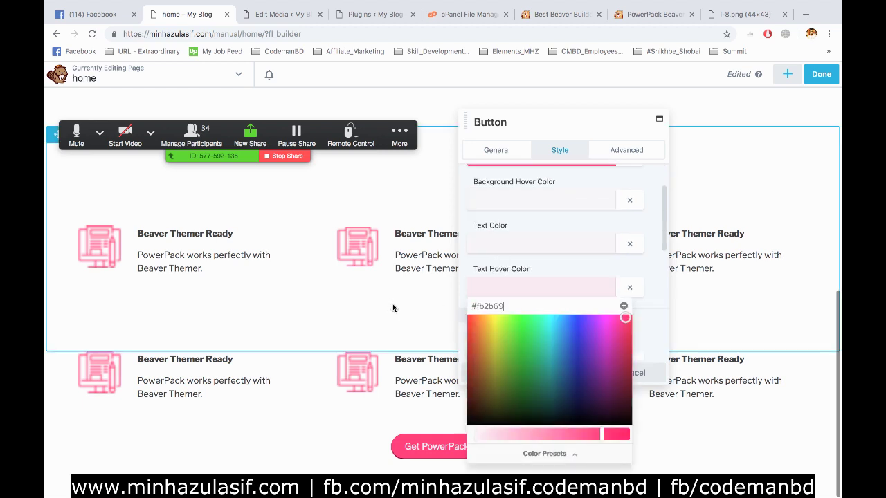
pyautogui.click(646, 258)
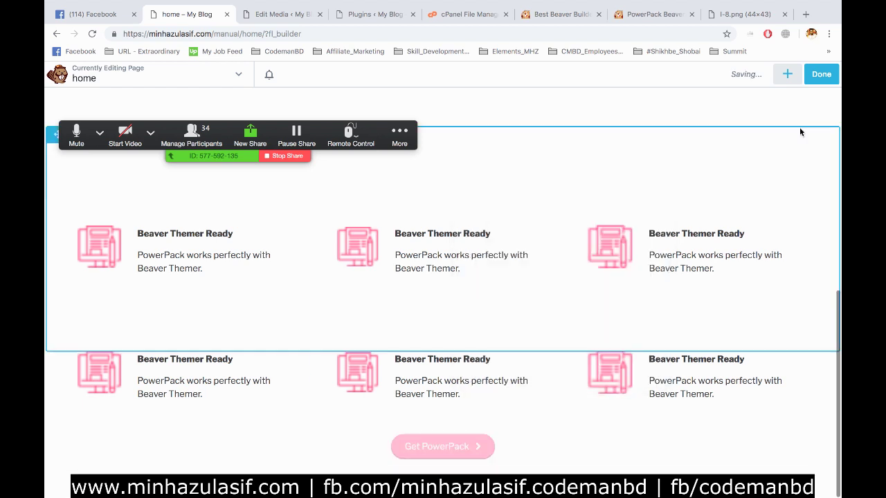
# - Publish the page and review it from the hero down to the button below the feature boxes
pyautogui.click(818, 75)
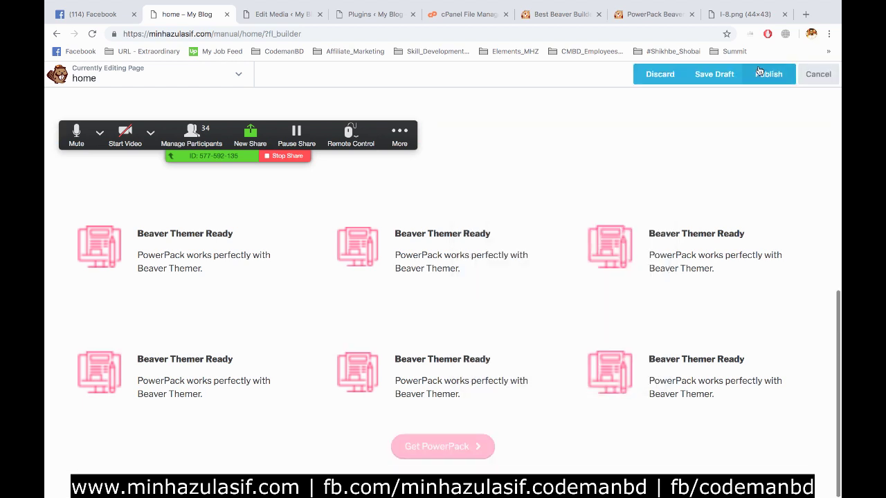
pyautogui.click(767, 74)
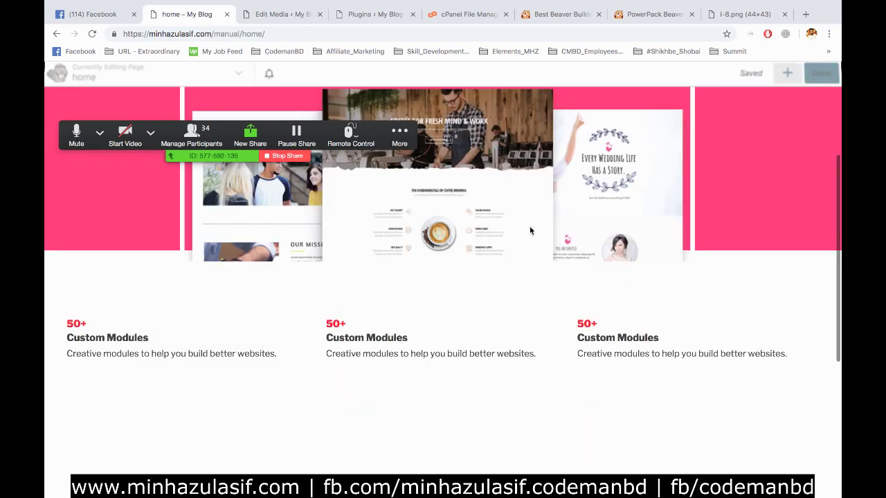
pyautogui.scroll(3, 519, 229)
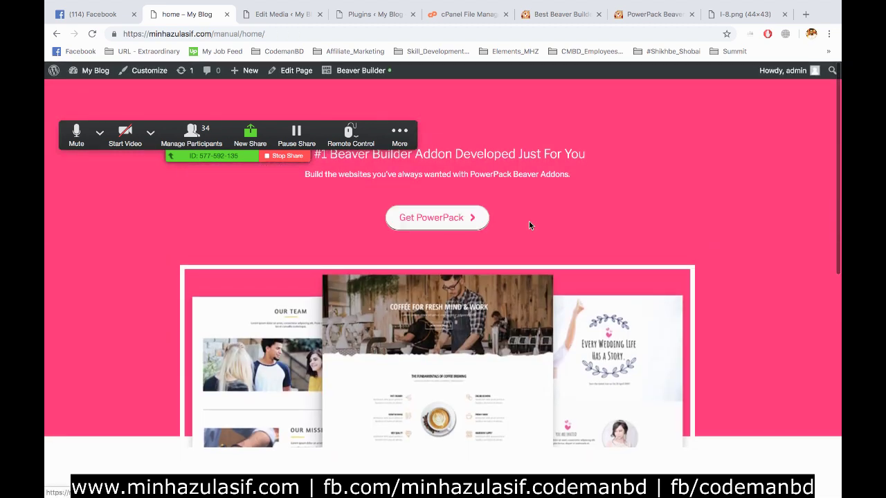
pyautogui.scroll(-15, 529, 225)
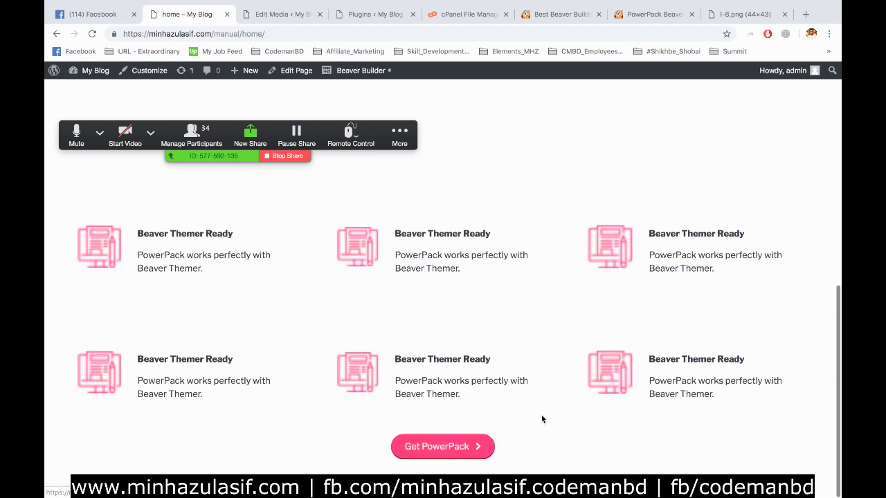
pyautogui.scroll(5, 543, 419)
pyautogui.scroll(-5, 542, 418)
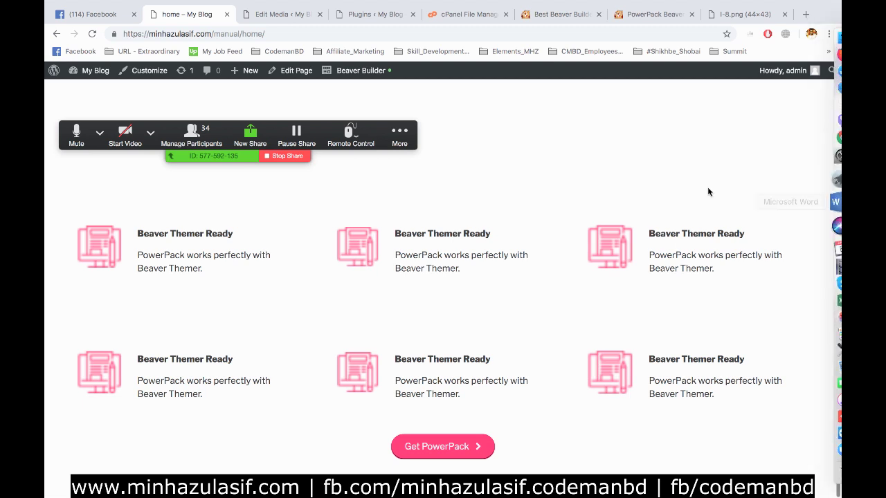
pyautogui.moveTo(839, 222)
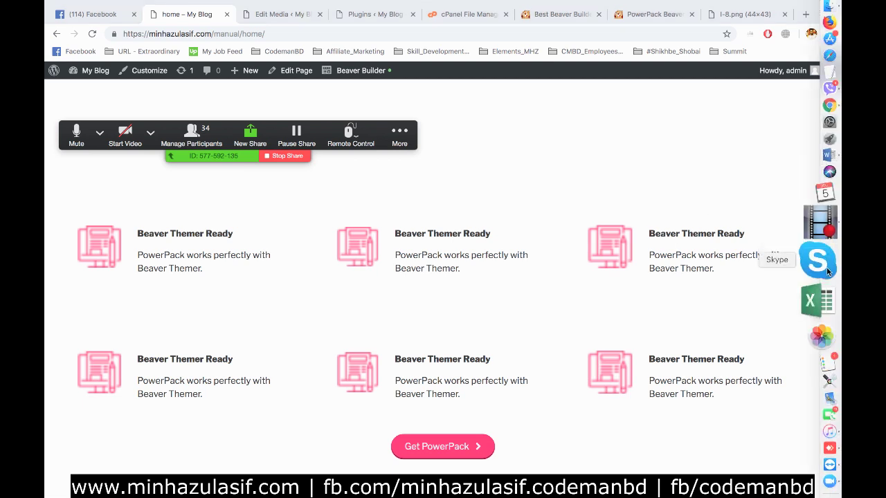